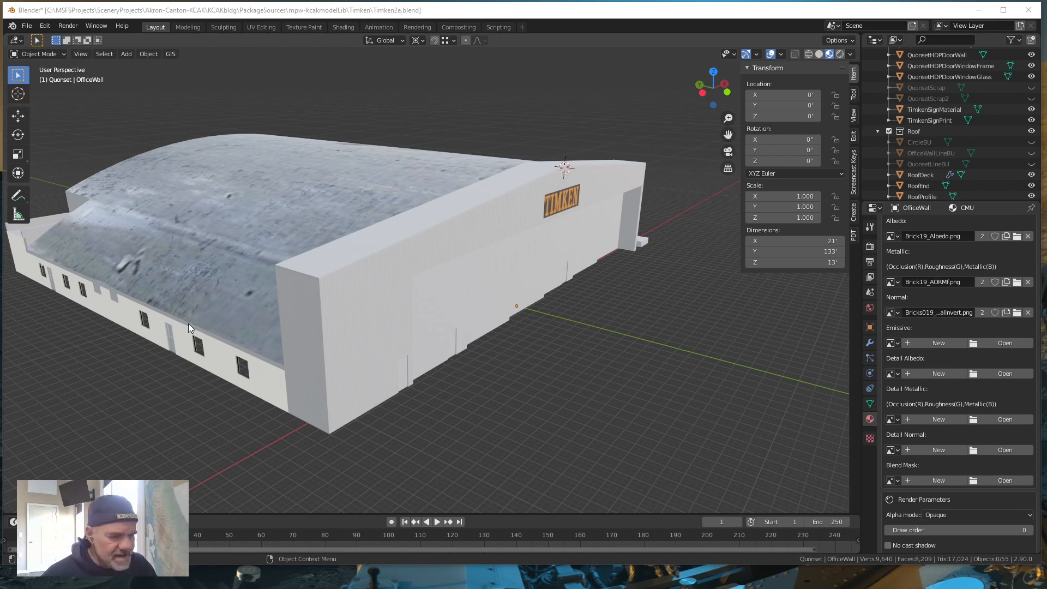
# Inspect the building's windowed office wall, roof, corrugated corner and sign front from several angles
pyautogui.moveTo(202, 339); pyautogui.dragTo(211, 325, button='middle')
pyautogui.scroll(5, 294, 316)
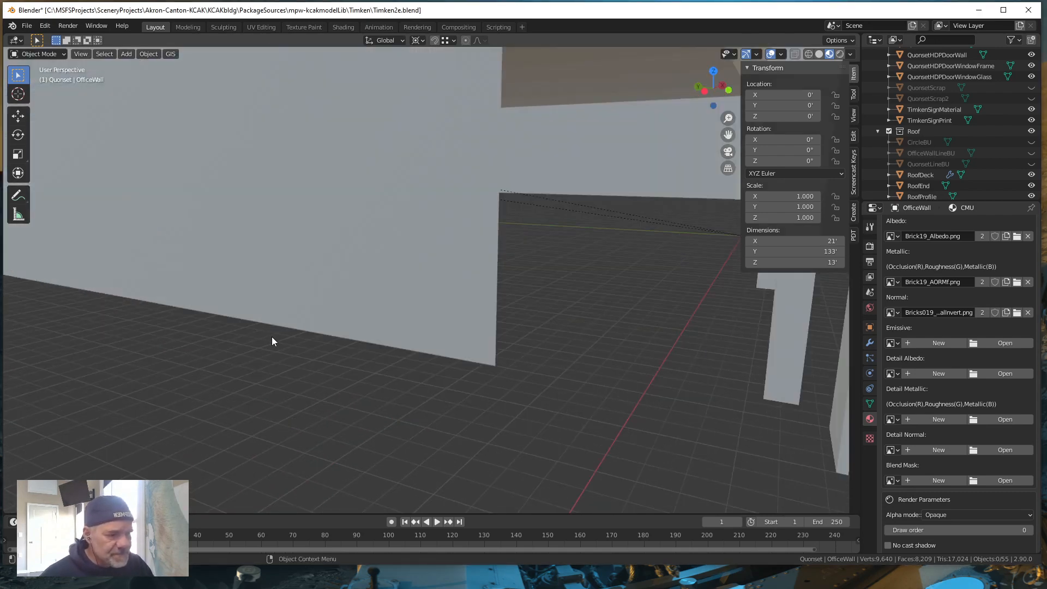
pyautogui.scroll(-4, 271, 336)
pyautogui.moveTo(277, 334); pyautogui.dragTo(342, 296, button='middle')
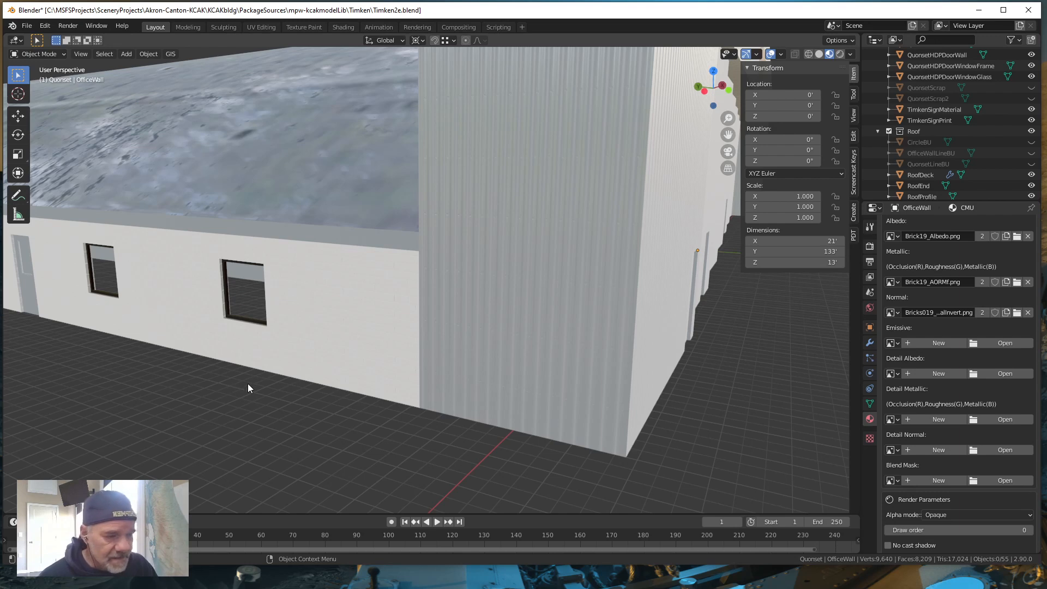
pyautogui.scroll(3, 227, 407)
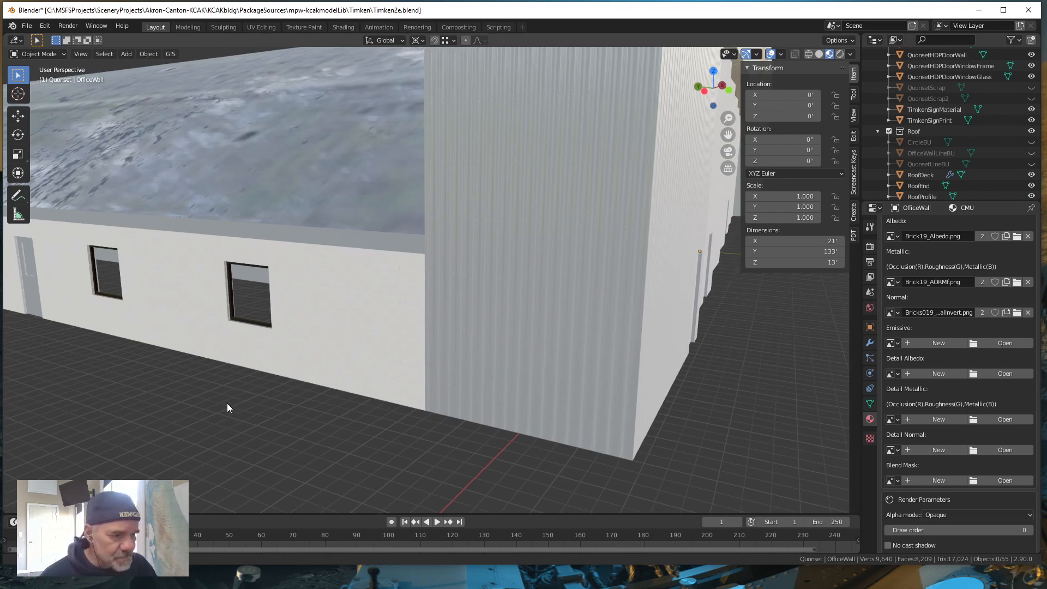
pyautogui.scroll(-4, 234, 404)
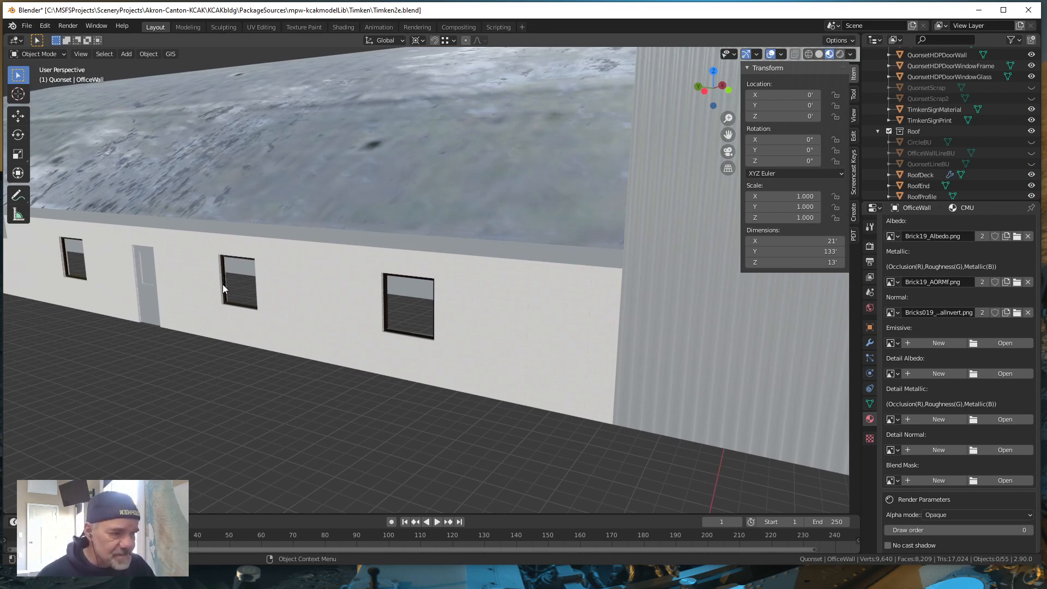
pyautogui.scroll(-4, 199, 319)
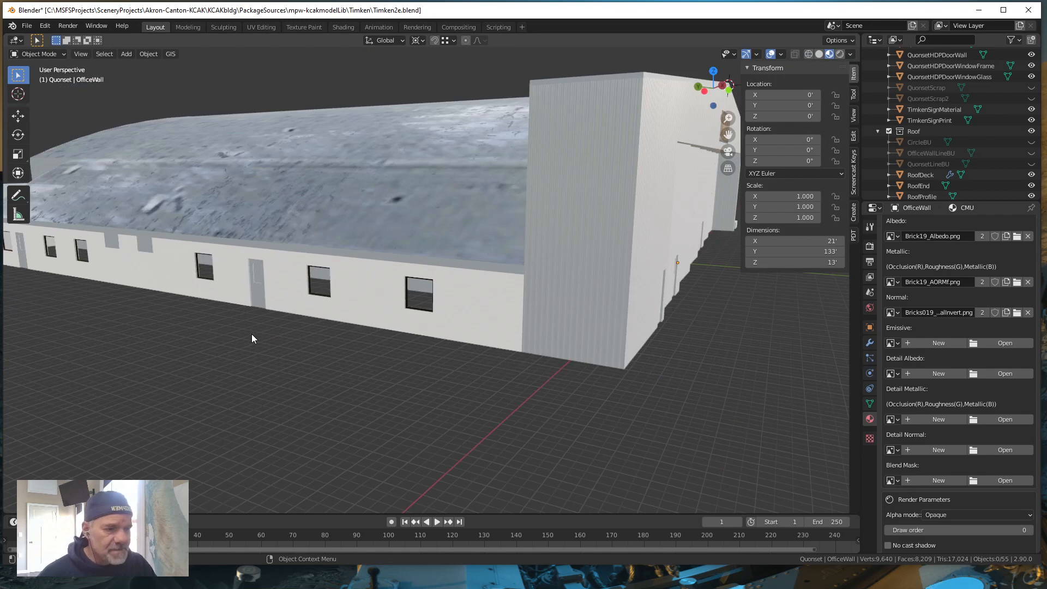
pyautogui.moveTo(253, 335); pyautogui.dragTo(230, 338, button='middle')
pyautogui.moveTo(453, 374); pyautogui.dragTo(450, 374, button='middle')
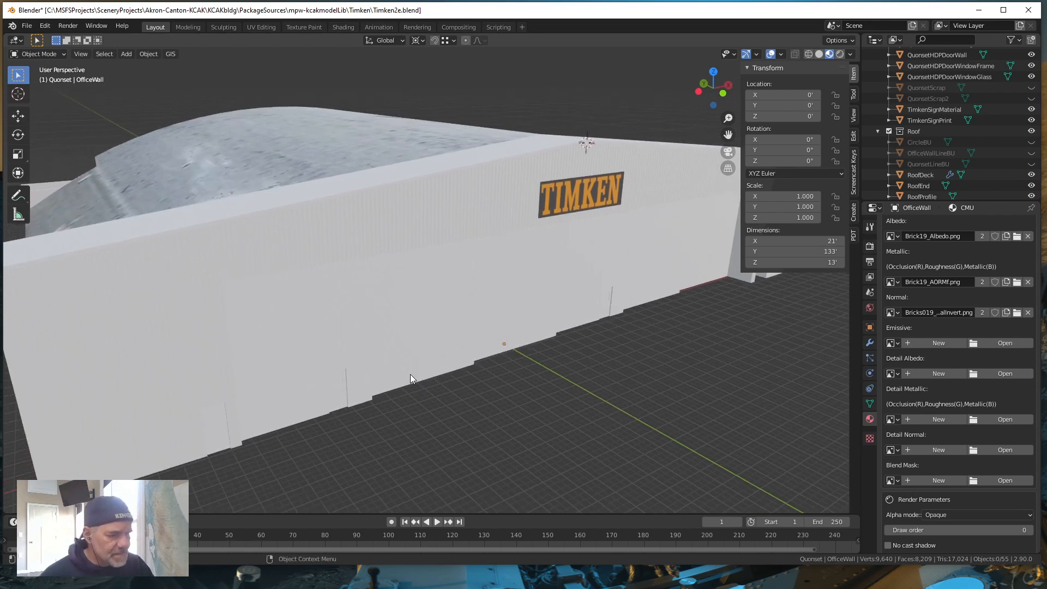
pyautogui.moveTo(538, 371); pyautogui.dragTo(414, 379, button='middle')
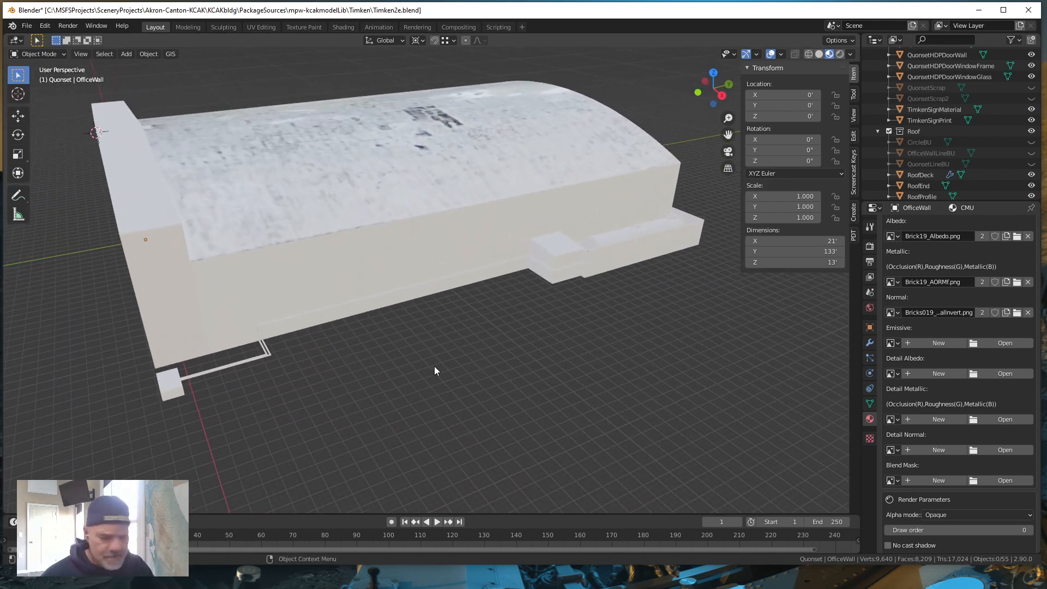
# Examine the fuel tank enclosure along the building's side and the TIMKEN sign on the front wall
pyautogui.keyDown('shift'); pyautogui.moveTo(566, 345); pyautogui.dragTo(373, 388, button='middle'); pyautogui.keyUp('shift')
pyautogui.scroll(5, 371, 376)
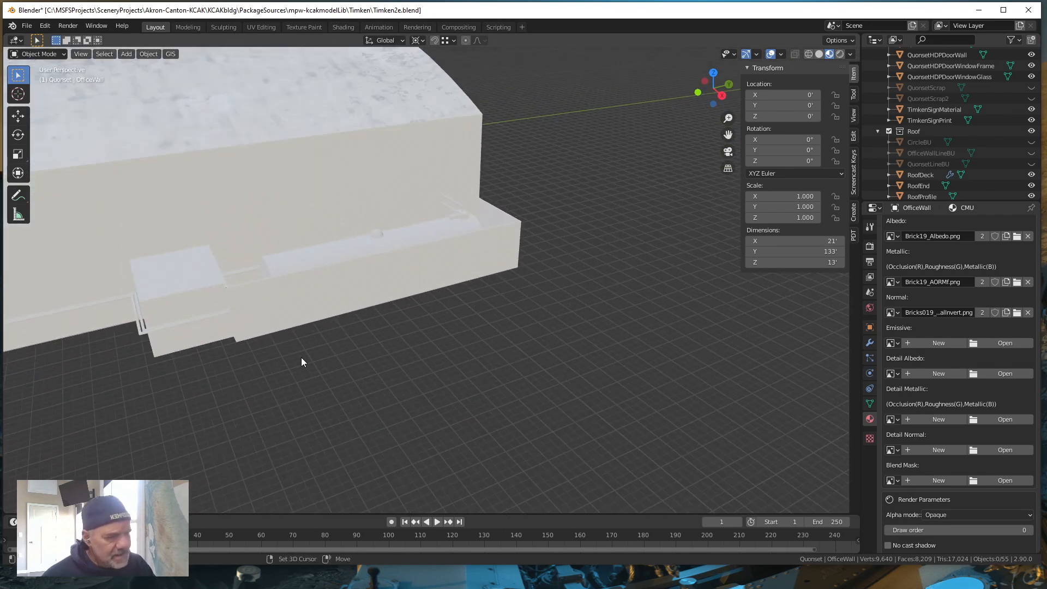
pyautogui.keyDown('shift'); pyautogui.moveTo(300, 360); pyautogui.dragTo(421, 366, button='middle'); pyautogui.keyUp('shift')
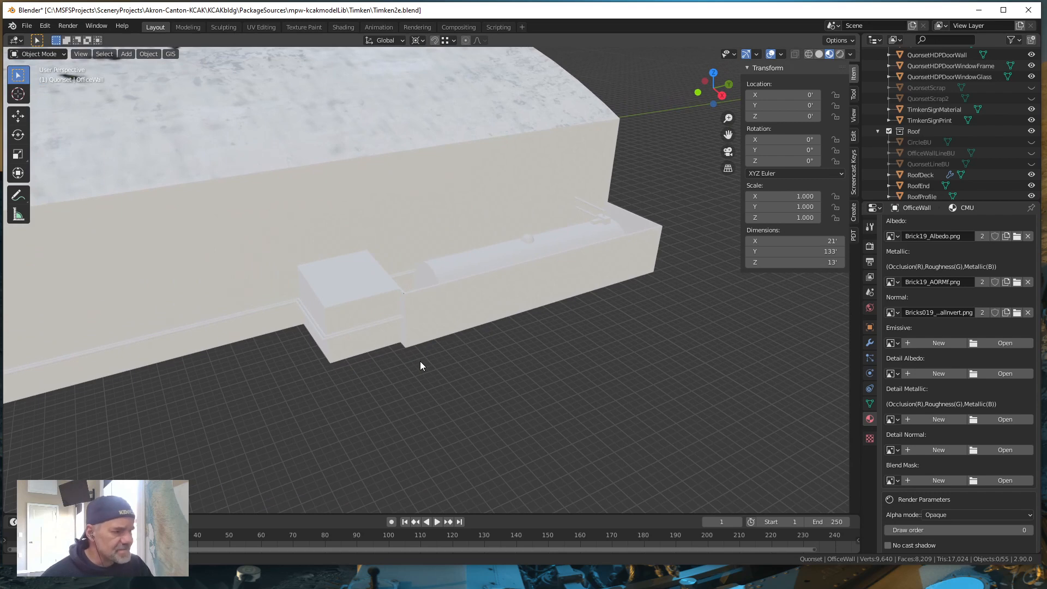
pyautogui.scroll(-3, 308, 369)
pyautogui.moveTo(294, 373); pyautogui.dragTo(364, 355, button='middle')
pyautogui.scroll(-2, 321, 364)
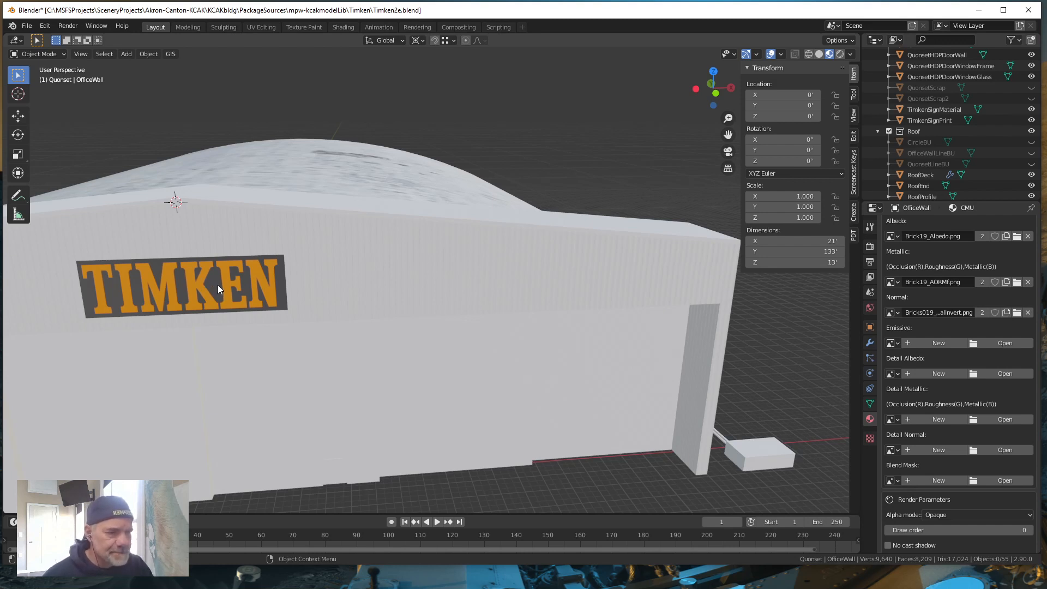
pyautogui.scroll(-2, 218, 285)
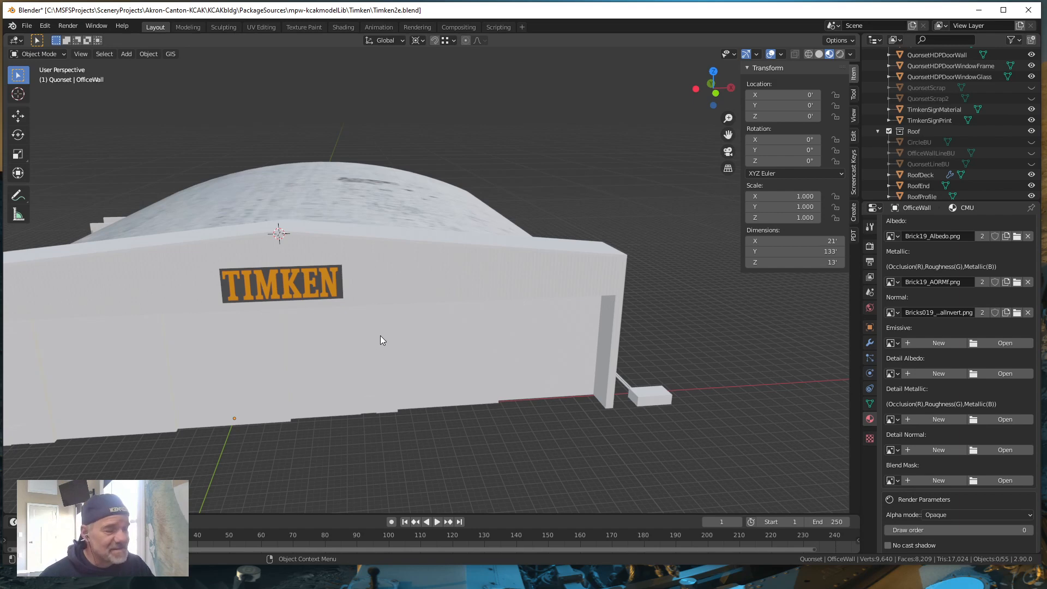
pyautogui.moveTo(316, 286); pyautogui.dragTo(366, 302, button='middle')
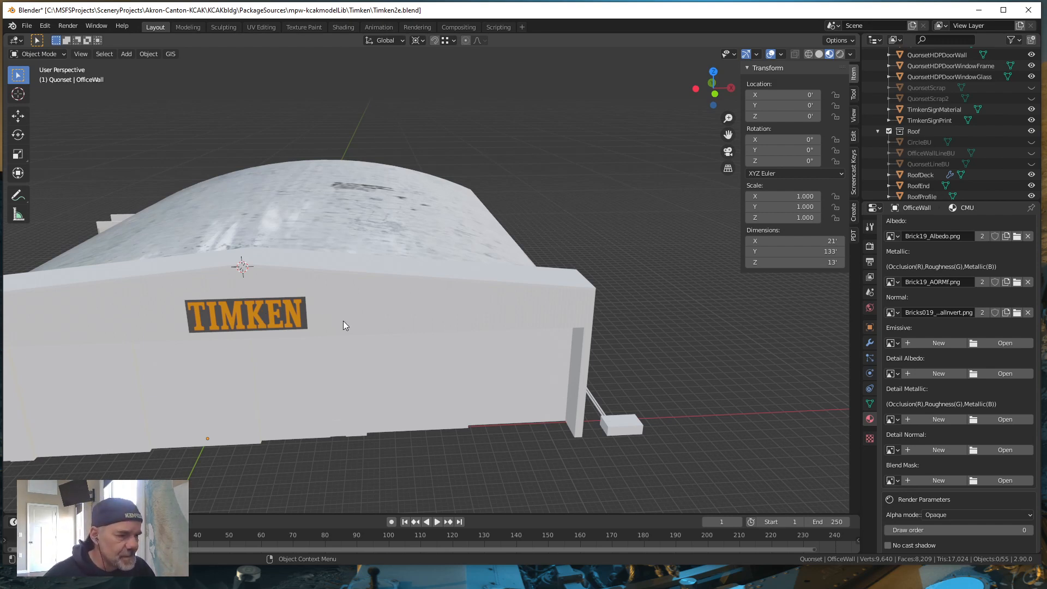
# Rename the enclosure object around the fuel tank from Vert to Wall
pyautogui.moveTo(457, 343); pyautogui.dragTo(349, 365, button='middle')
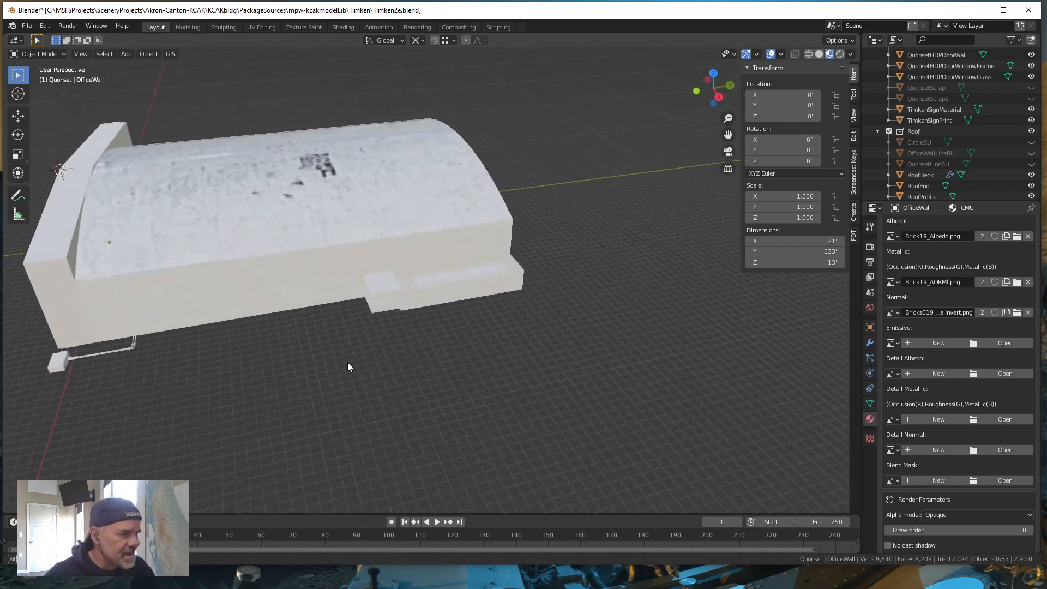
pyautogui.scroll(5, 385, 350)
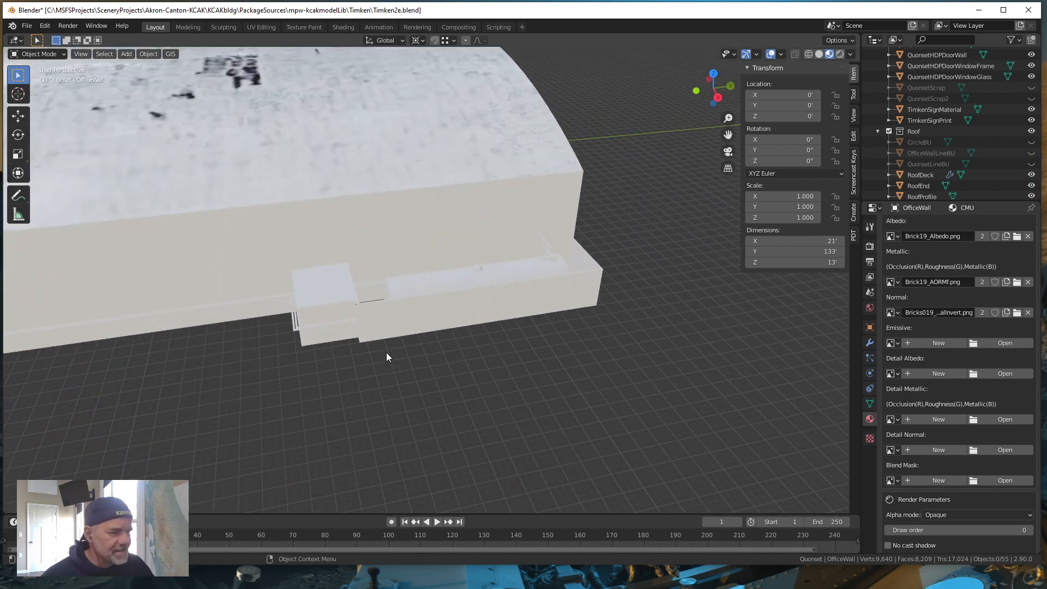
pyautogui.moveTo(427, 372)
pyautogui.mouseDown(button='middle')
pyautogui.moveTo(400, 394)
pyautogui.moveTo(416, 359)
pyautogui.moveTo(427, 361)
pyautogui.mouseUp(button='middle')
pyautogui.scroll(3, 421, 362)
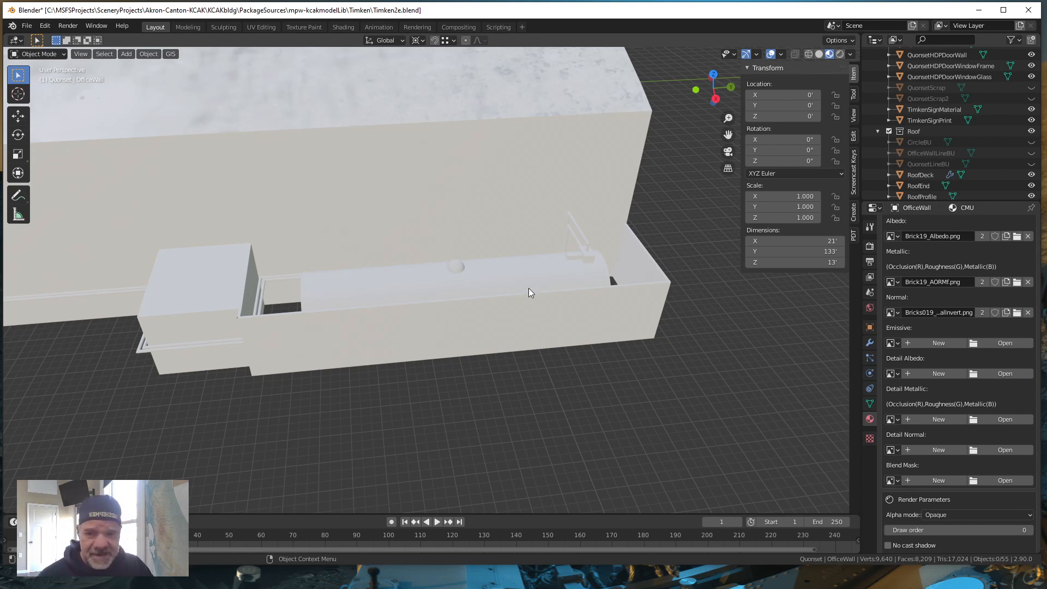
pyautogui.moveTo(499, 360); pyautogui.dragTo(506, 354, button='middle')
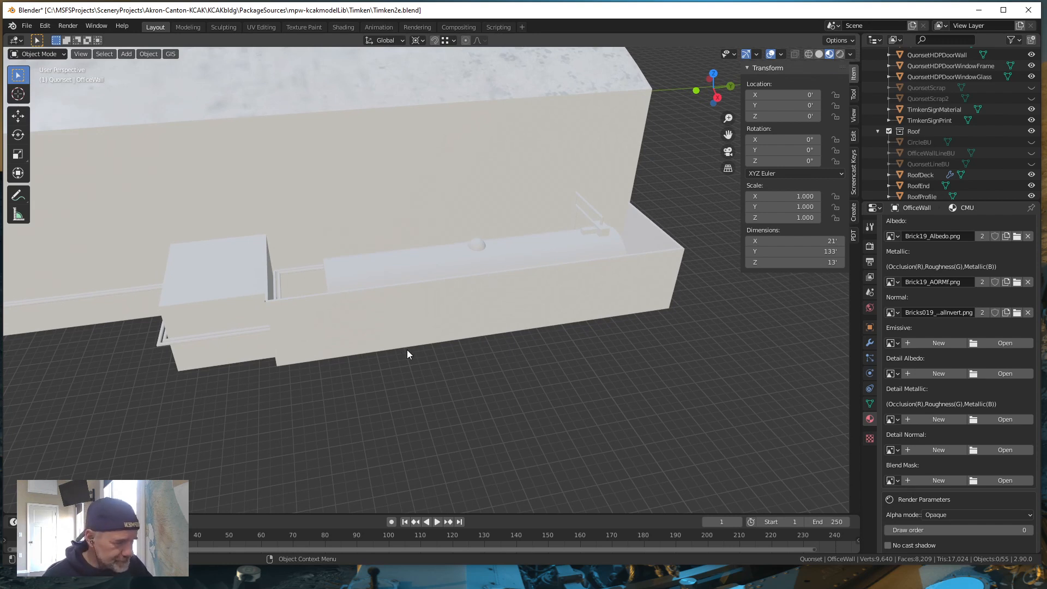
pyautogui.click(423, 323)
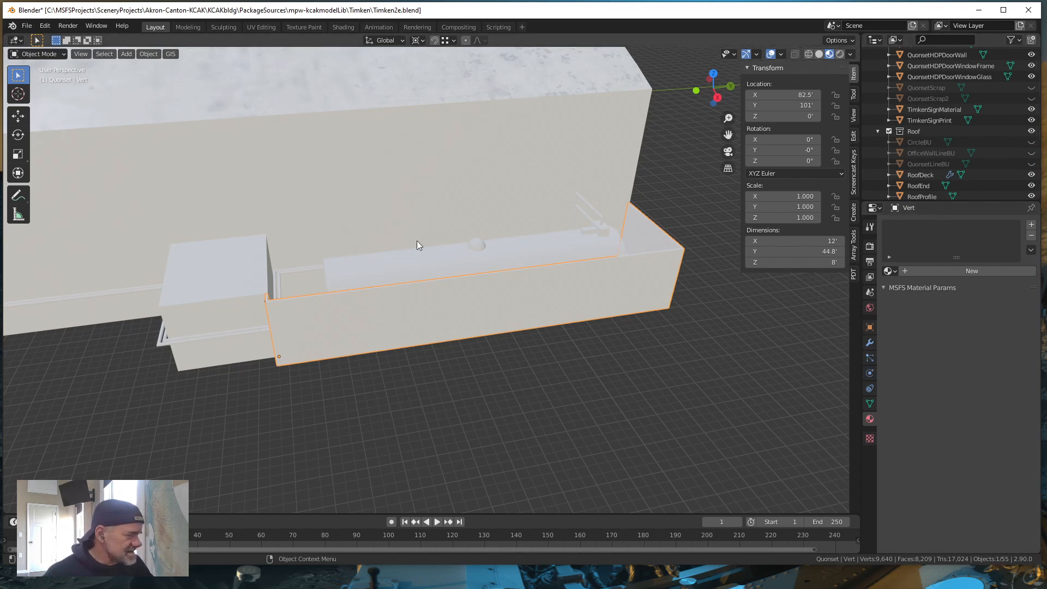
pyautogui.keyDown('shift'); pyautogui.moveTo(664, 358); pyautogui.dragTo(594, 361, button='middle'); pyautogui.keyUp('shift')
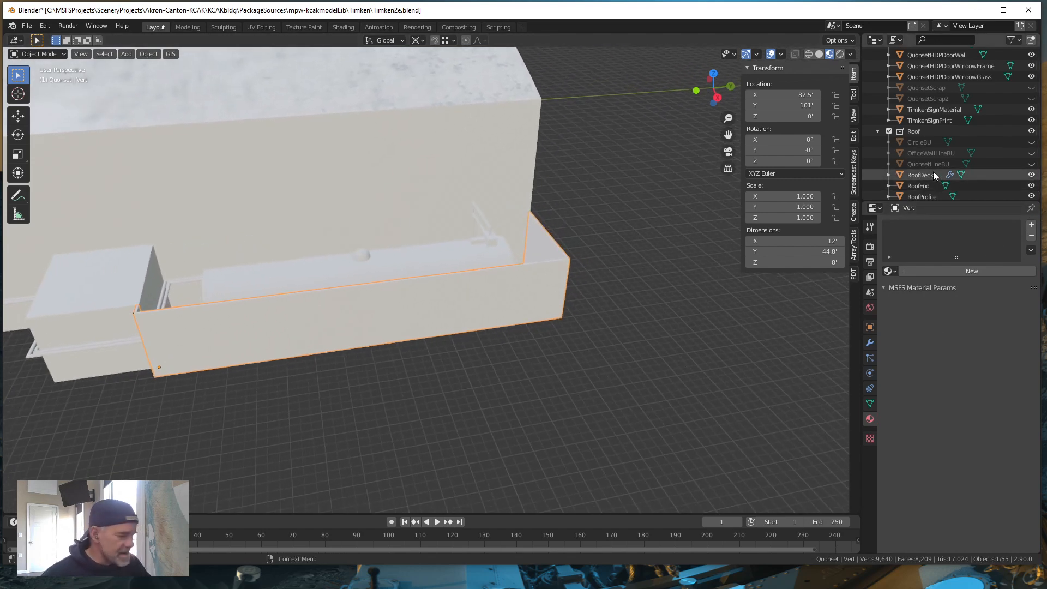
pyautogui.scroll(-5, 930, 172)
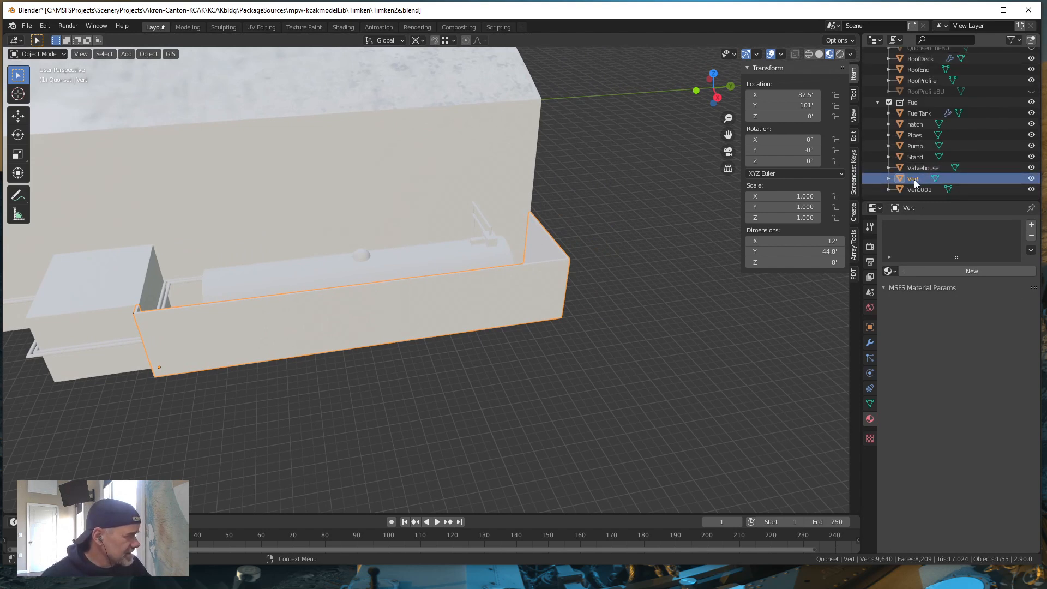
pyautogui.doubleClick(918, 179)
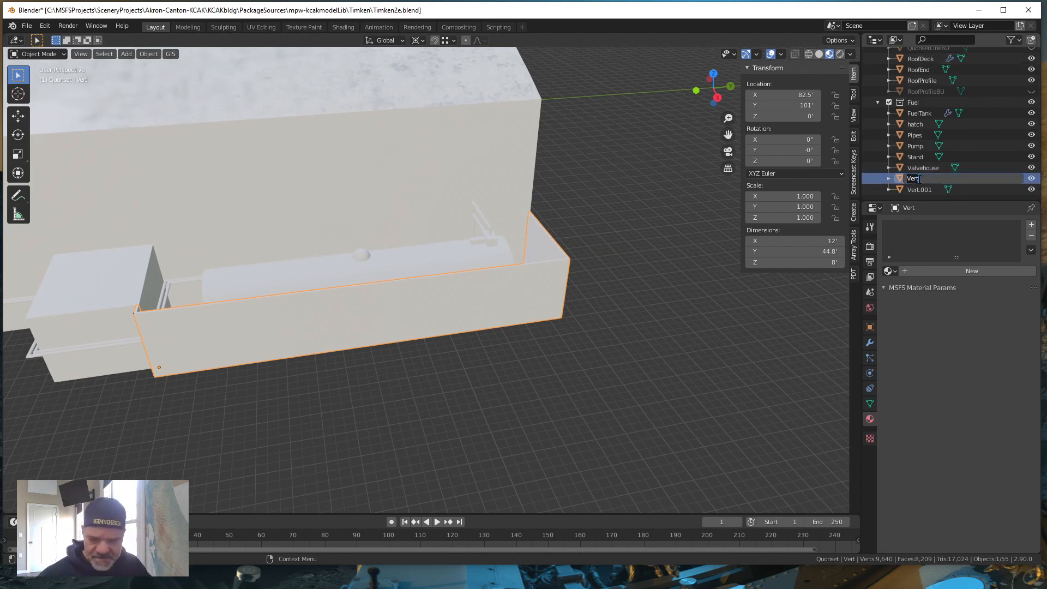
pyautogui.write('Wall')
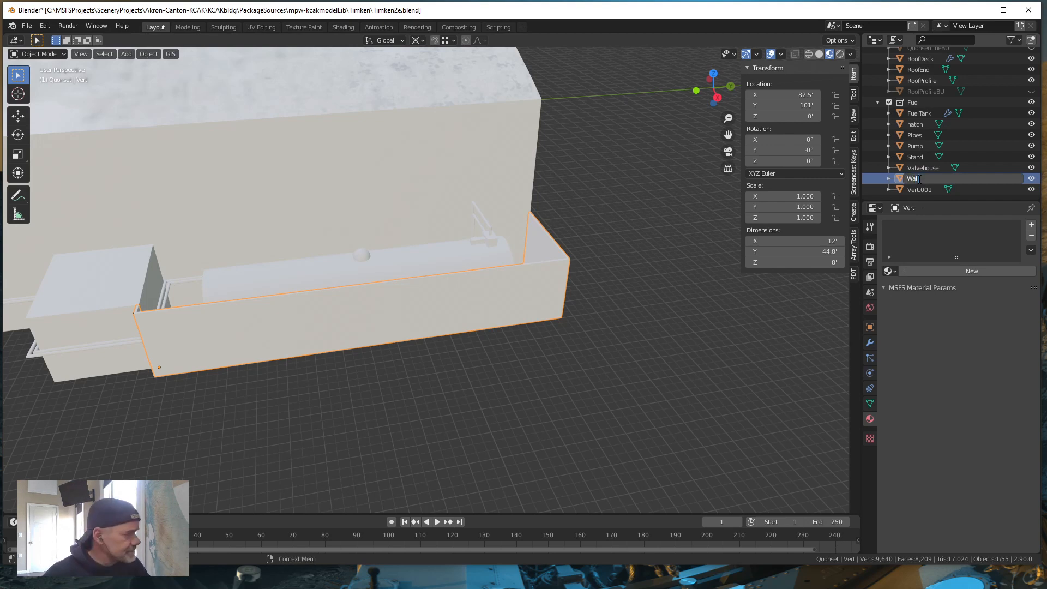
pyautogui.press('Return')
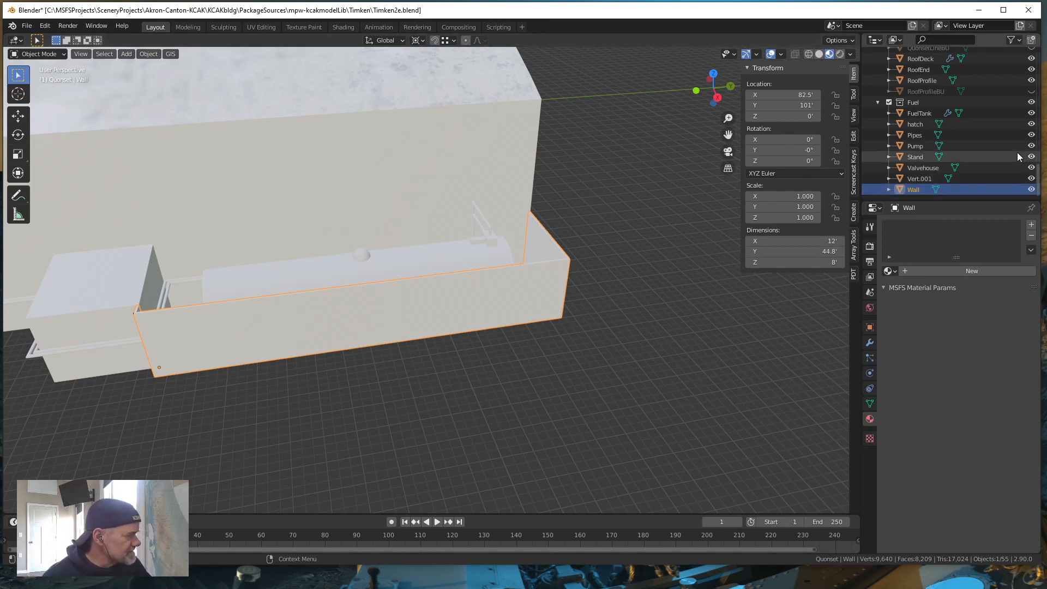
# Hide the Vert.001 and Wall objects to expose the fuel tank, and save the file
pyautogui.click(1031, 178)
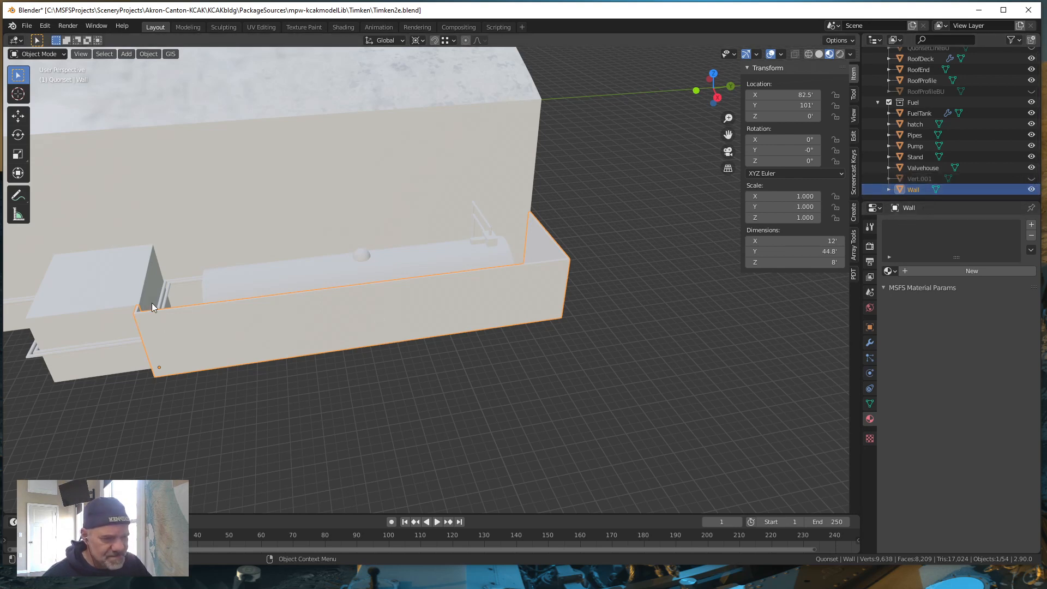
pyautogui.click(1031, 189)
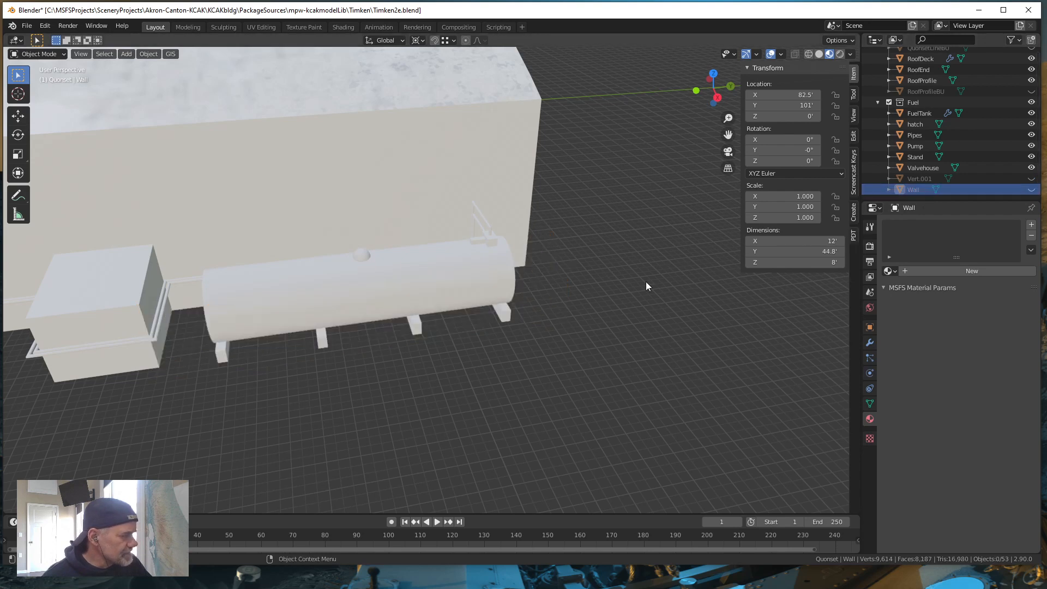
pyautogui.click(27, 26)
pyautogui.click(40, 98)
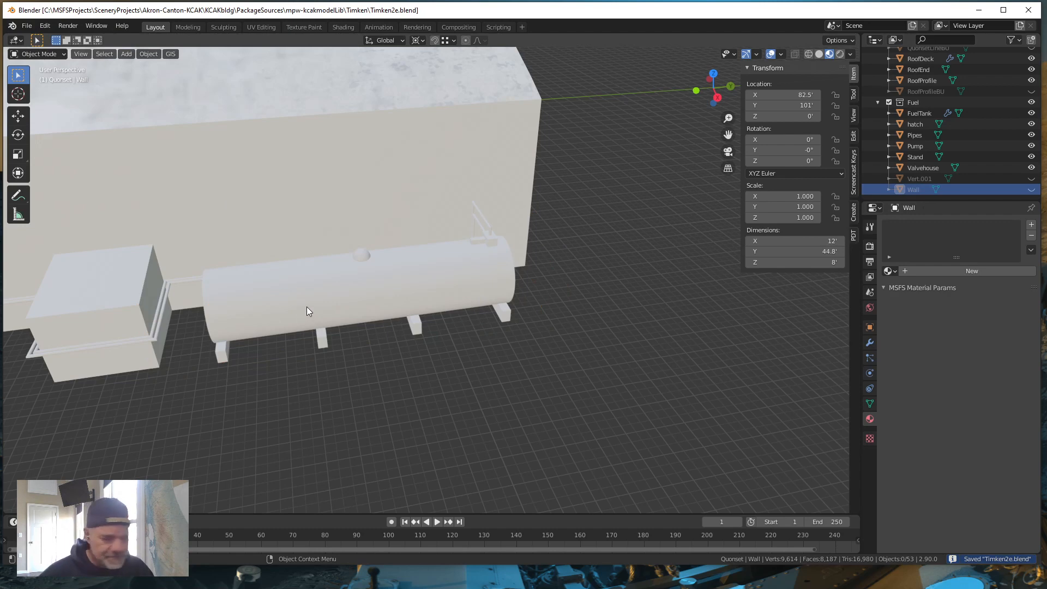
# Select the fuel tank and give it a new material named Tank
pyautogui.keyDown('shift'); pyautogui.moveTo(305, 332); pyautogui.dragTo(389, 305, button='middle'); pyautogui.keyUp('shift')
pyautogui.moveTo(558, 309); pyautogui.dragTo(529, 299, button='middle')
pyautogui.click(514, 265)
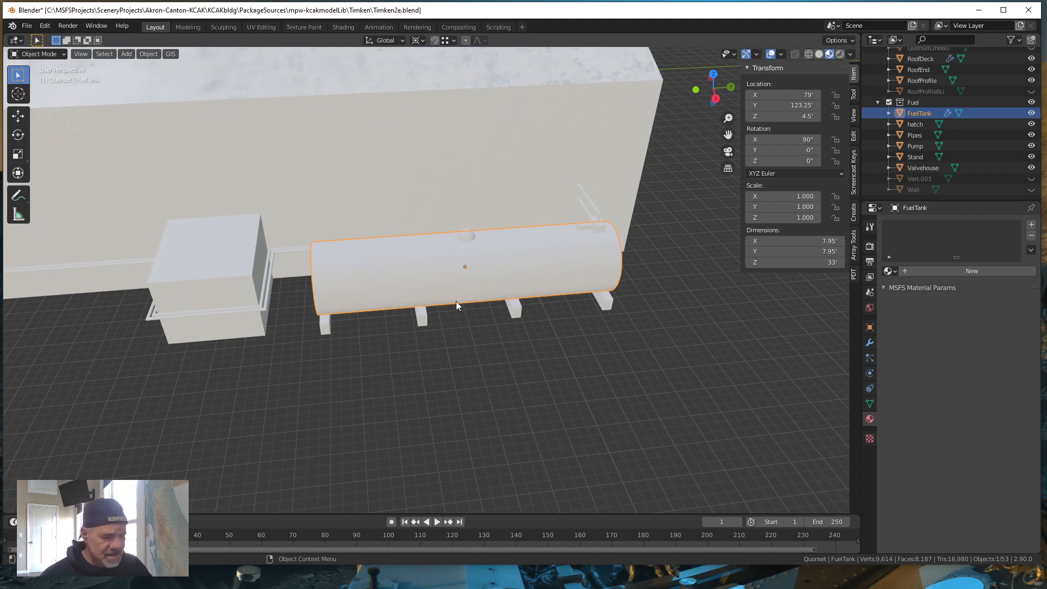
pyautogui.press('KP_Decimal')
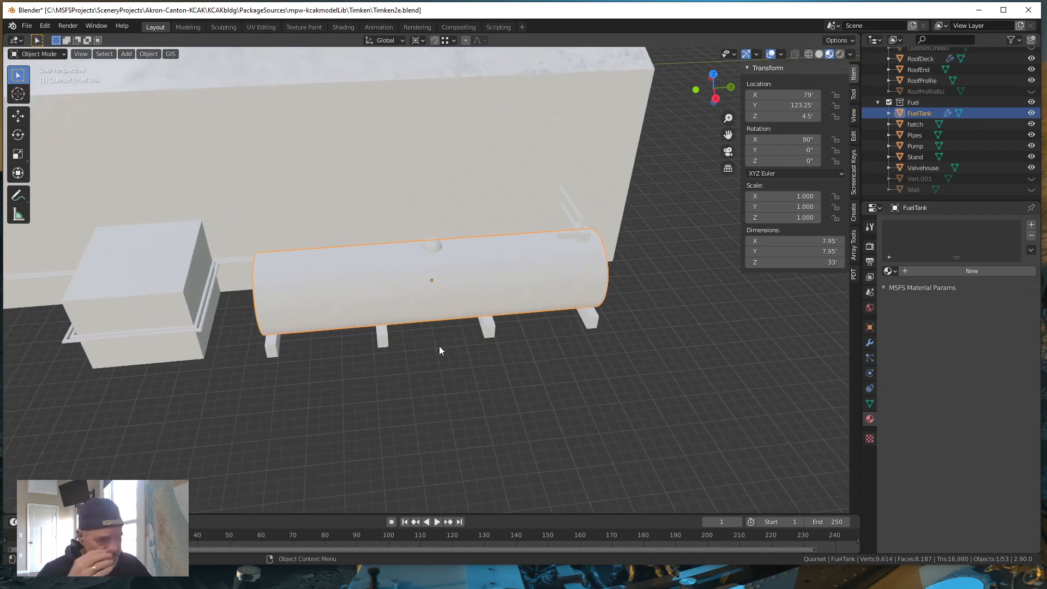
pyautogui.moveTo(452, 366)
pyautogui.mouseDown(button='middle')
pyautogui.moveTo(483, 312)
pyautogui.moveTo(529, 427)
pyautogui.moveTo(409, 393)
pyautogui.moveTo(458, 343)
pyautogui.moveTo(491, 367)
pyautogui.moveTo(461, 387)
pyautogui.moveTo(493, 362)
pyautogui.moveTo(481, 367)
pyautogui.moveTo(476, 338)
pyautogui.moveTo(450, 351)
pyautogui.moveTo(461, 356)
pyautogui.mouseUp(button='middle')
pyautogui.scroll(2, 461, 356)
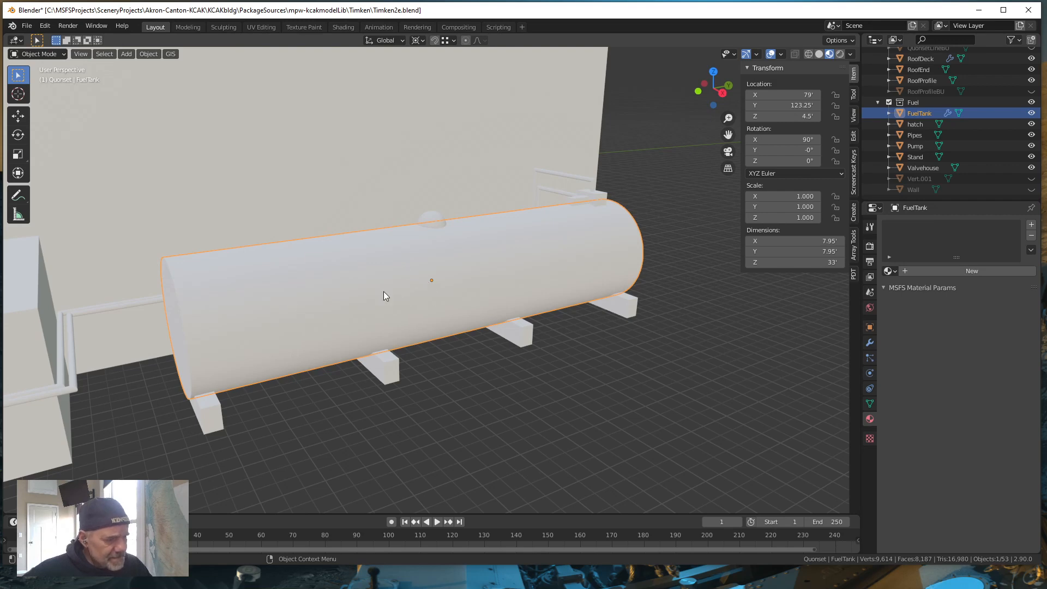
pyautogui.moveTo(389, 282); pyautogui.dragTo(417, 310, button='middle')
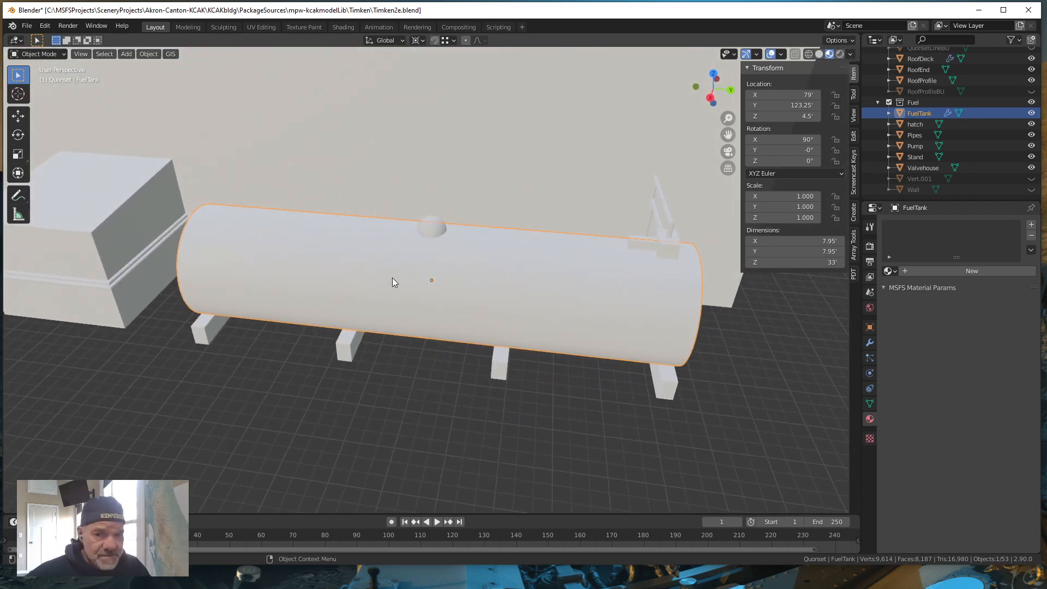
pyautogui.moveTo(403, 304); pyautogui.dragTo(436, 290, button='middle')
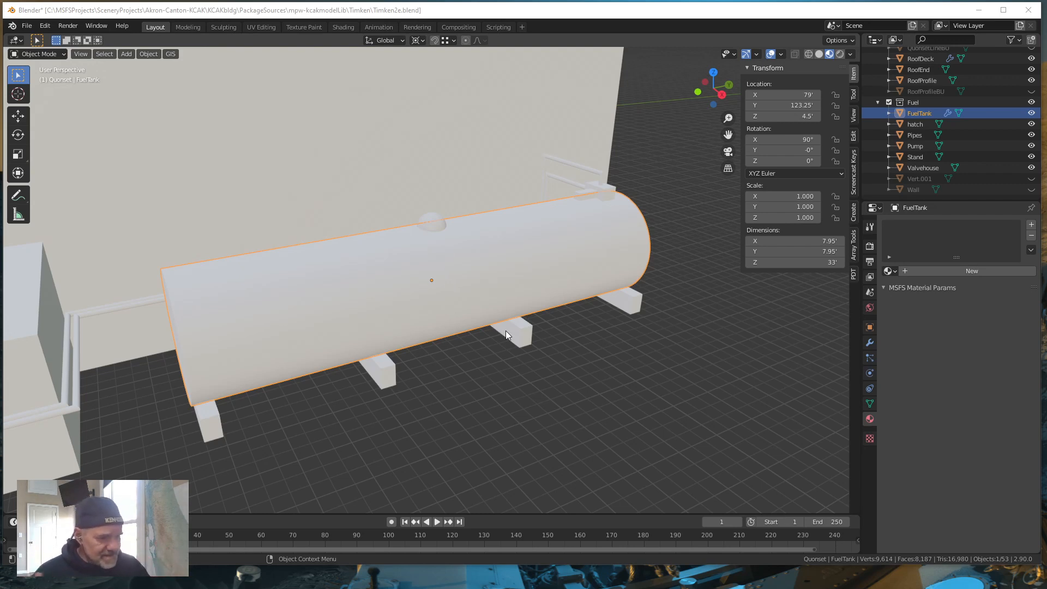
pyautogui.moveTo(426, 315); pyautogui.dragTo(440, 308, button='middle')
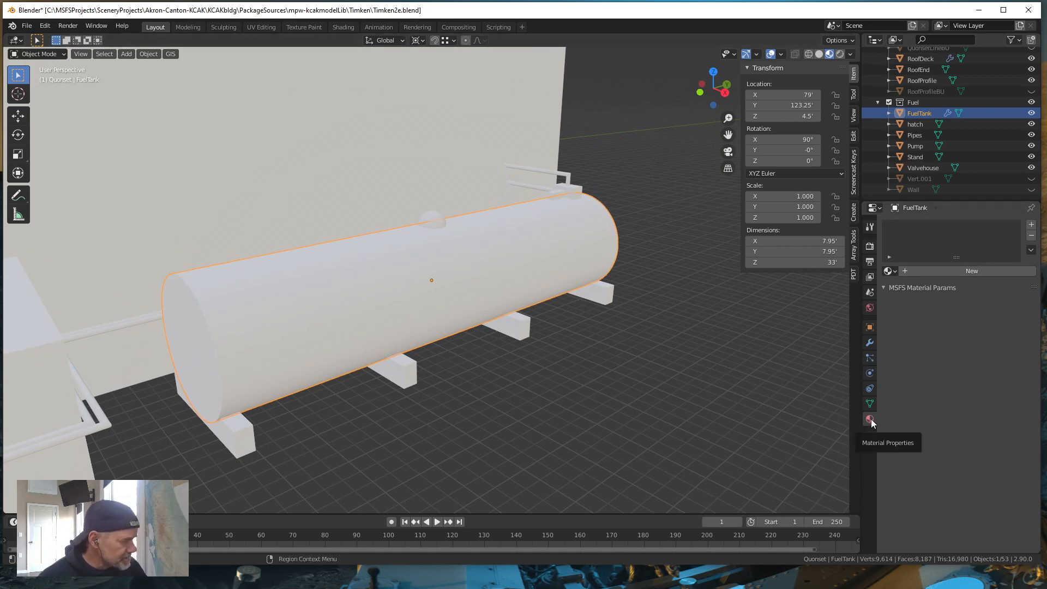
pyautogui.click(940, 271)
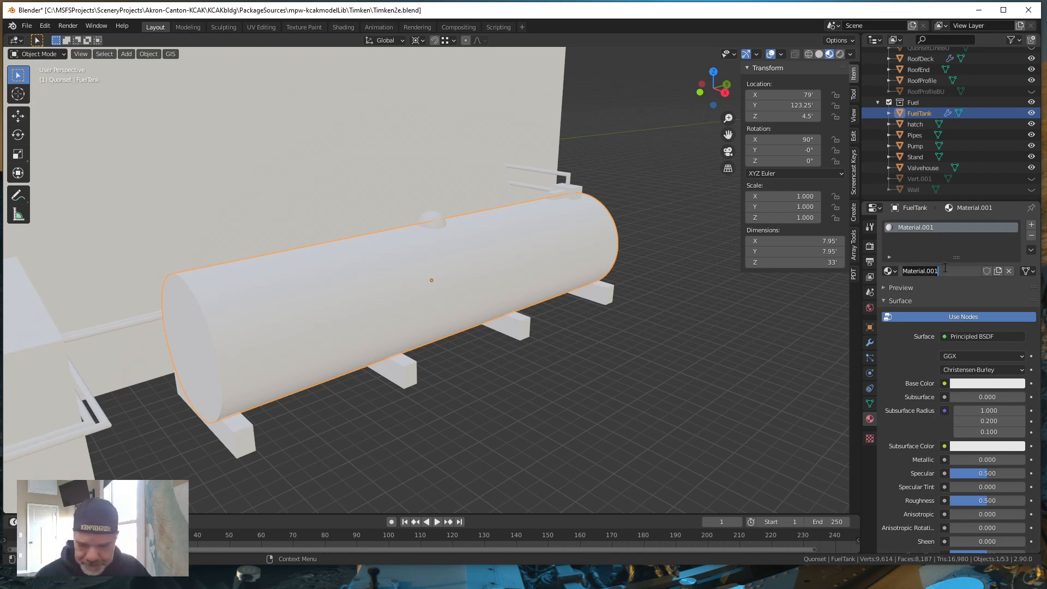
pyautogui.write('Tank')
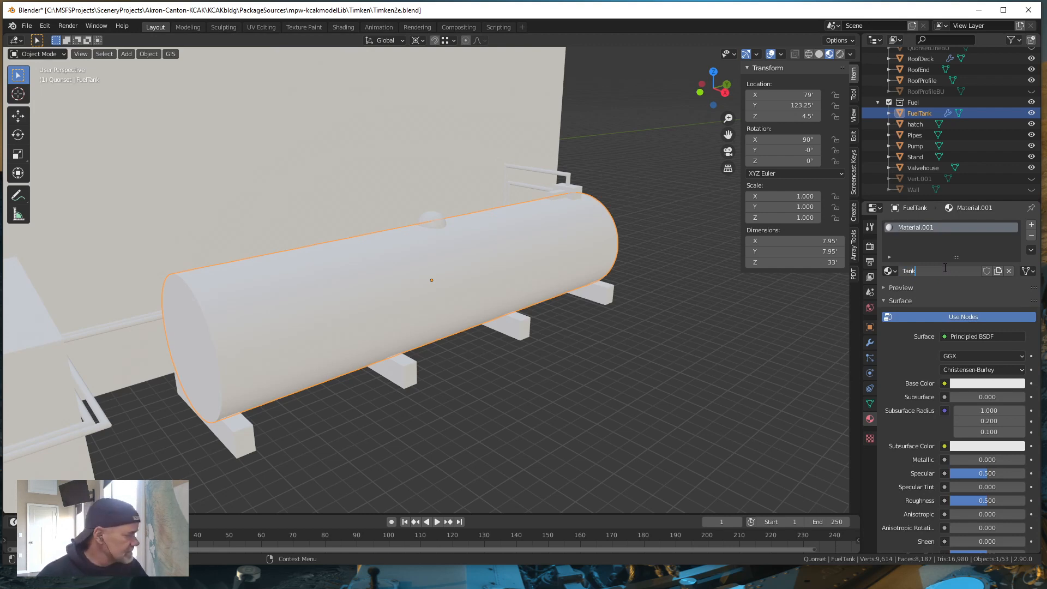
pyautogui.press('Return')
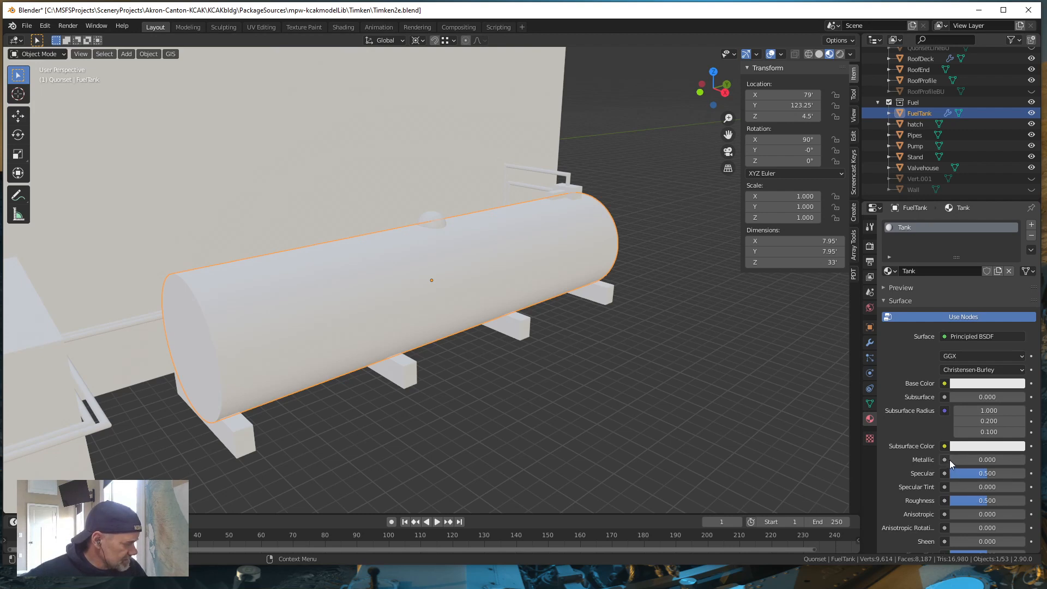
# Raise the Tank material's Metallic value to 0.115
pyautogui.moveTo(954, 460); pyautogui.dragTo(961, 460)
pyautogui.scroll(4, 378, 313)
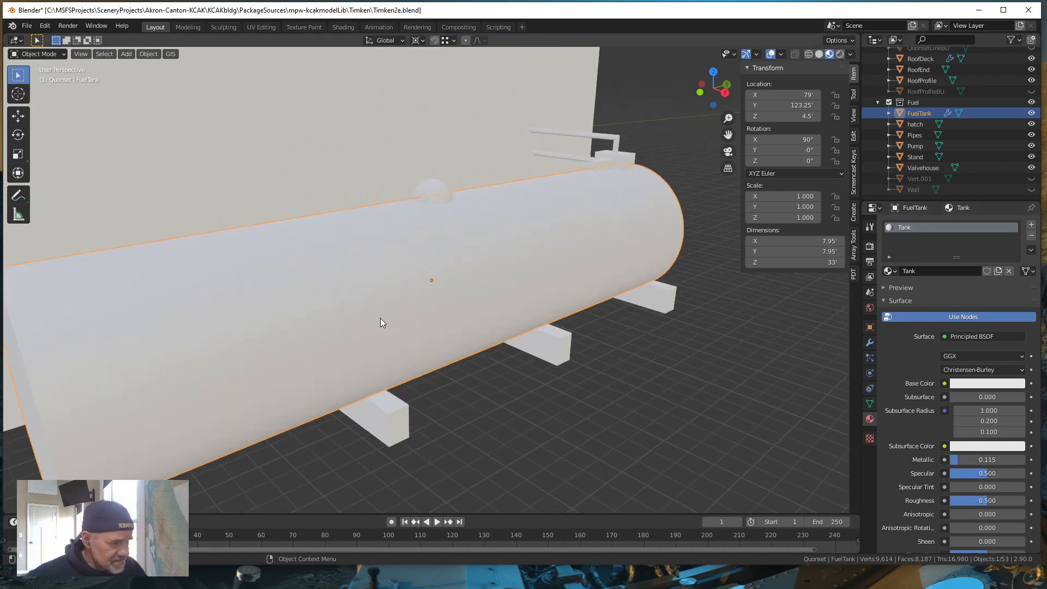
# Set the Tank material's Roughness to 0.169 and its Metallic value to 0.101 for a soft metallic sheen
pyautogui.moveTo(394, 322); pyautogui.dragTo(410, 310, button='middle')
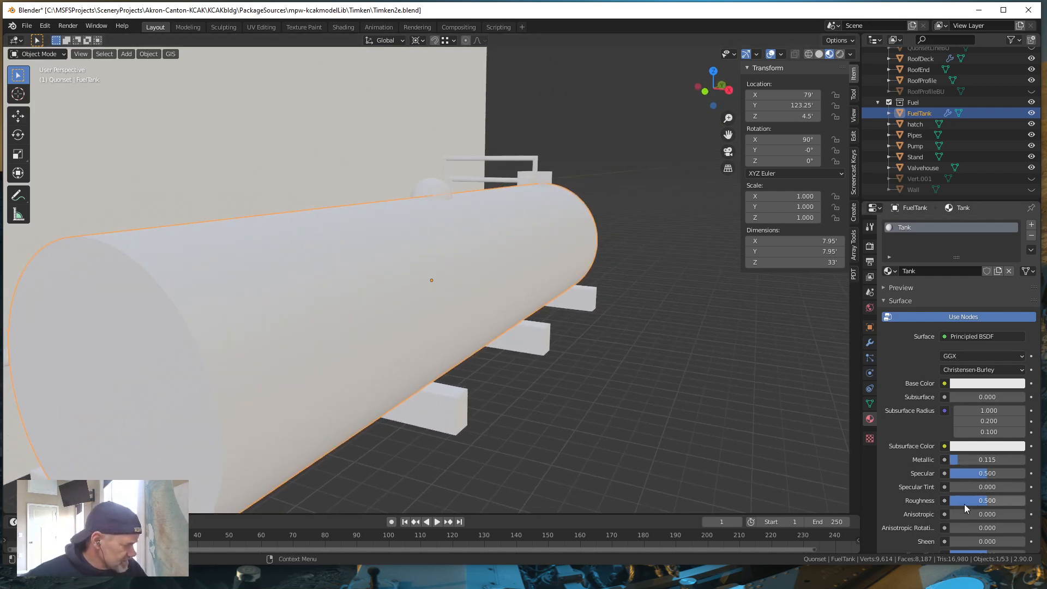
pyautogui.moveTo(985, 499); pyautogui.dragTo(949, 500)
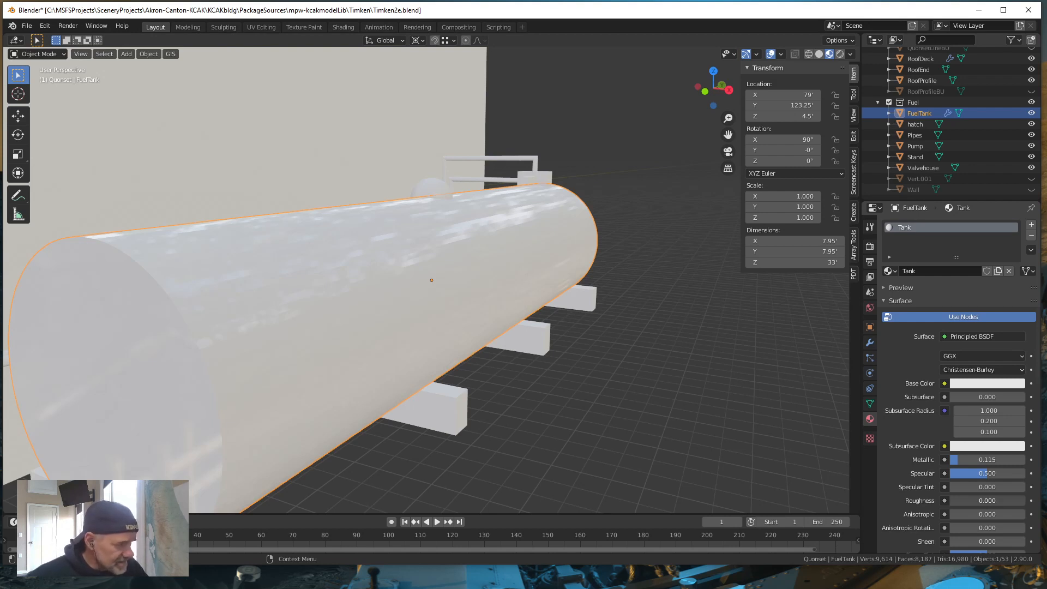
pyautogui.moveTo(948, 500); pyautogui.dragTo(955, 500)
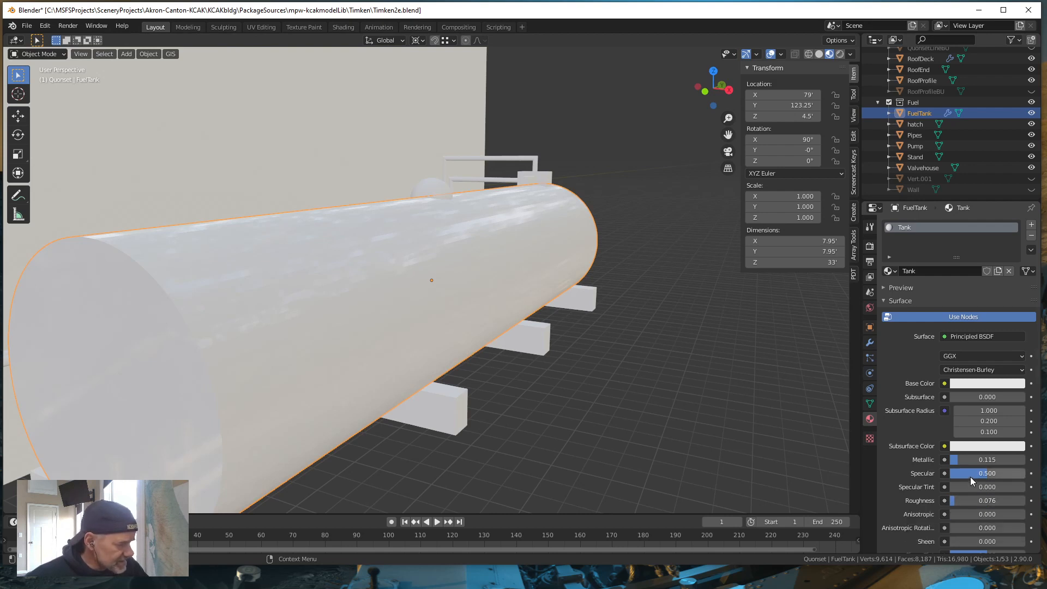
pyautogui.click(956, 461)
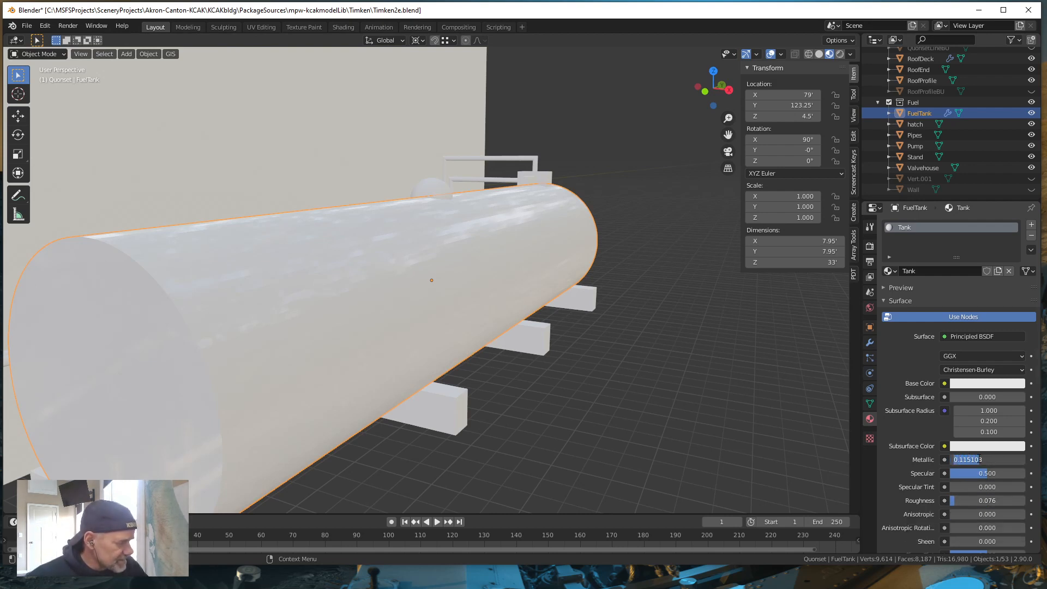
pyautogui.press('Return')
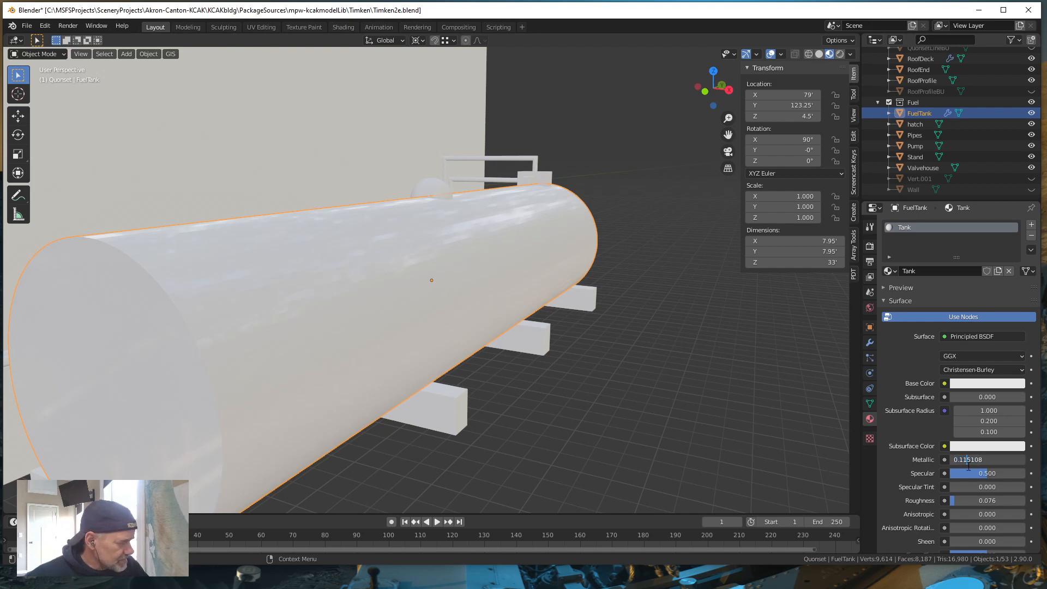
pyautogui.moveTo(958, 459)
pyautogui.mouseDown()
pyautogui.moveTo(996, 460)
pyautogui.moveTo(958, 460)
pyautogui.mouseUp()
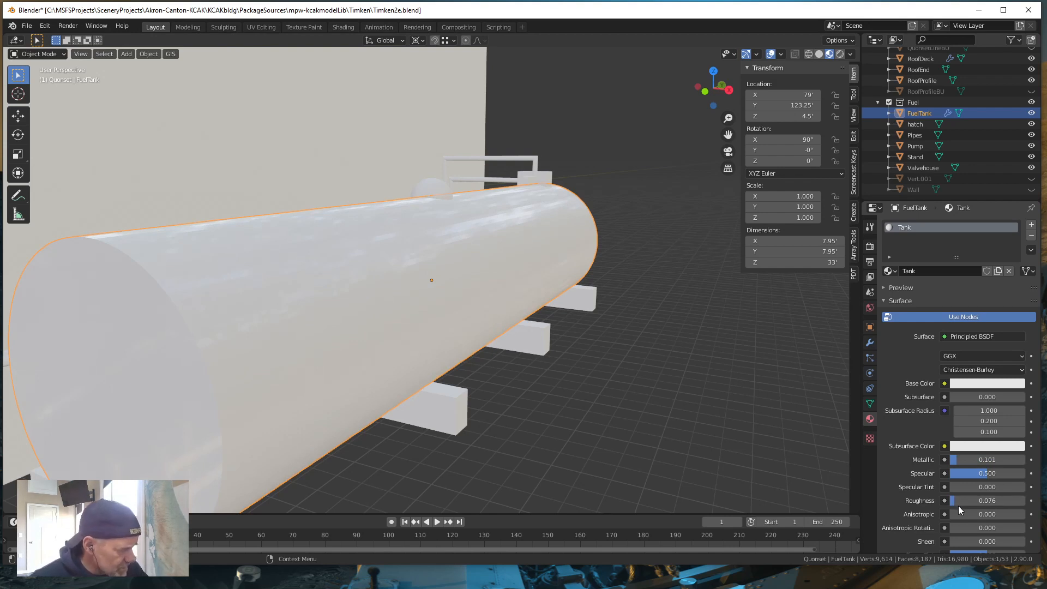
pyautogui.moveTo(982, 500); pyautogui.dragTo(984, 501)
pyautogui.moveTo(961, 500); pyautogui.dragTo(961, 500)
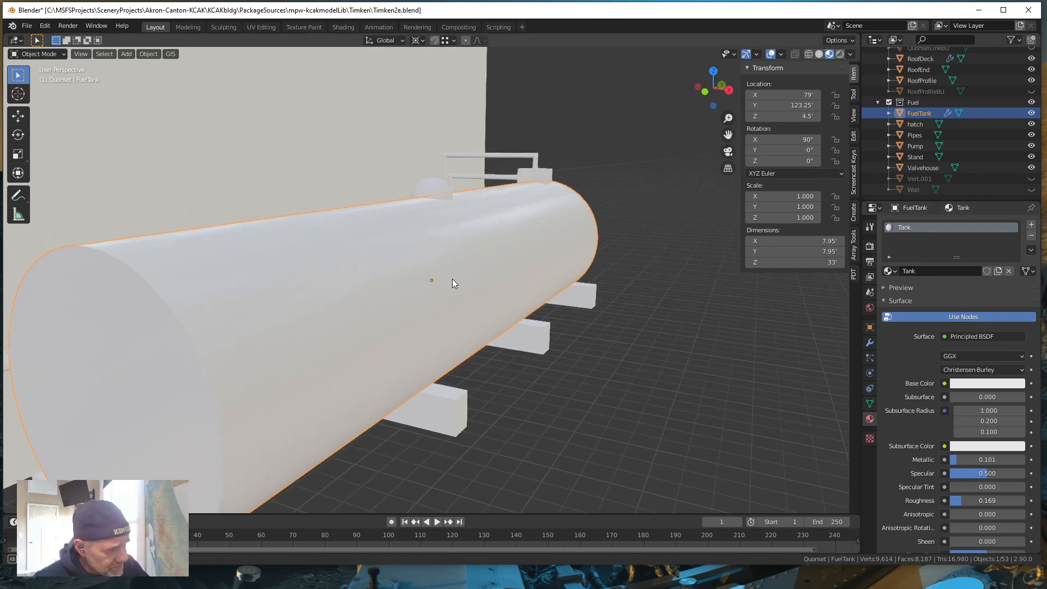
pyautogui.moveTo(452, 281); pyautogui.dragTo(345, 290, button='middle')
pyautogui.scroll(-2, 425, 304)
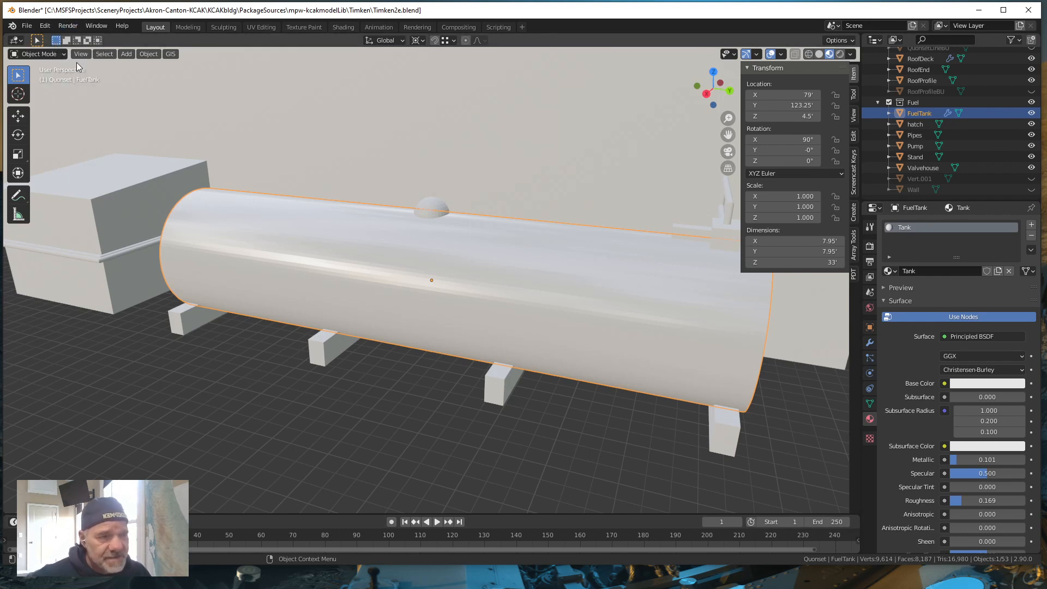
# Search the add-ons in the preferences for "image" and make sure Import-Export: Import Images as Planes is enabled
pyautogui.click(46, 27)
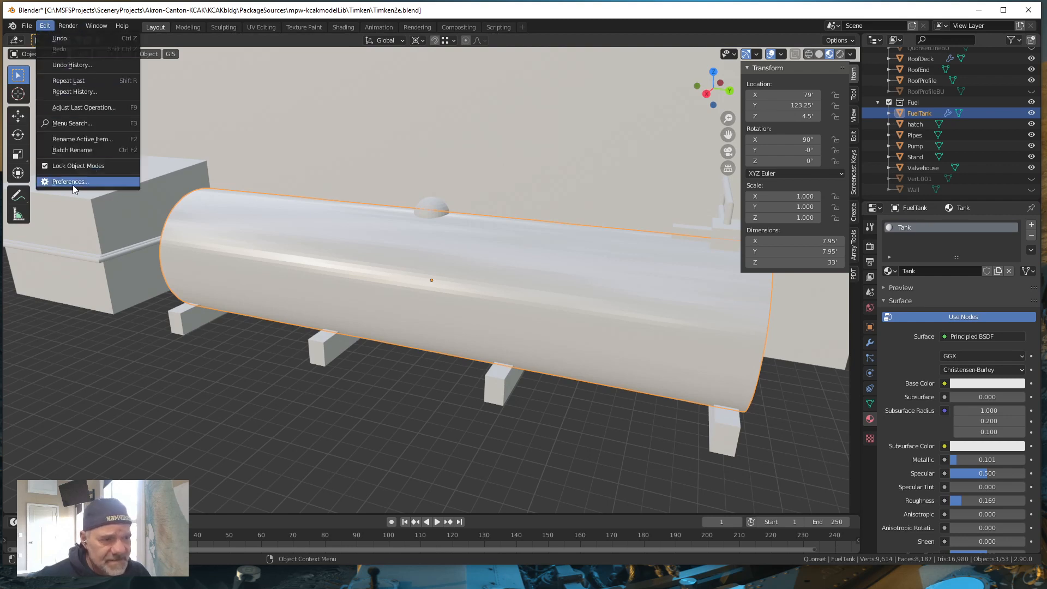
pyautogui.click(74, 183)
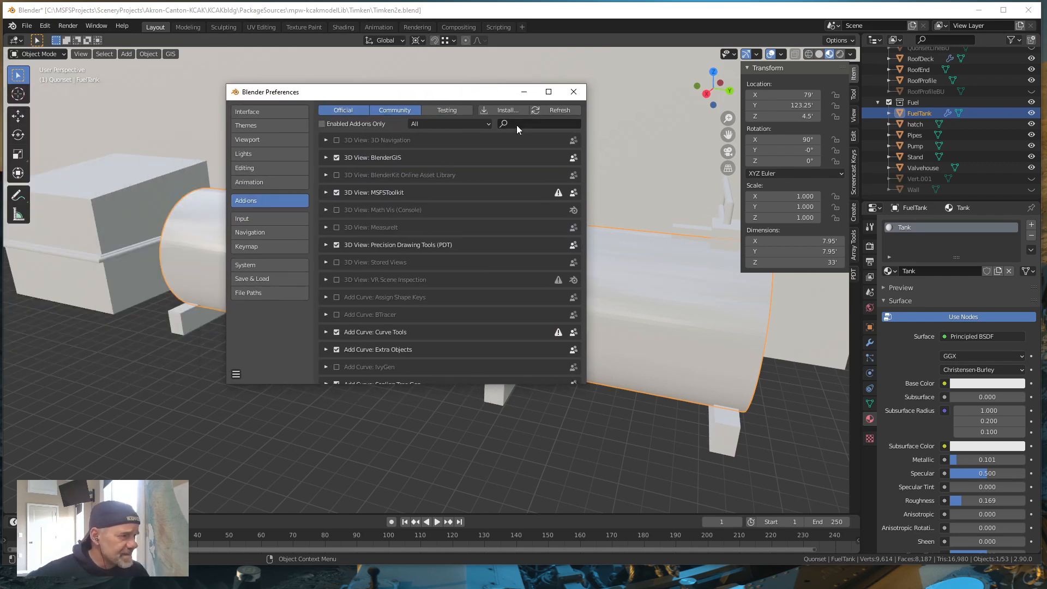
pyautogui.click(517, 124)
pyautogui.write('imag')
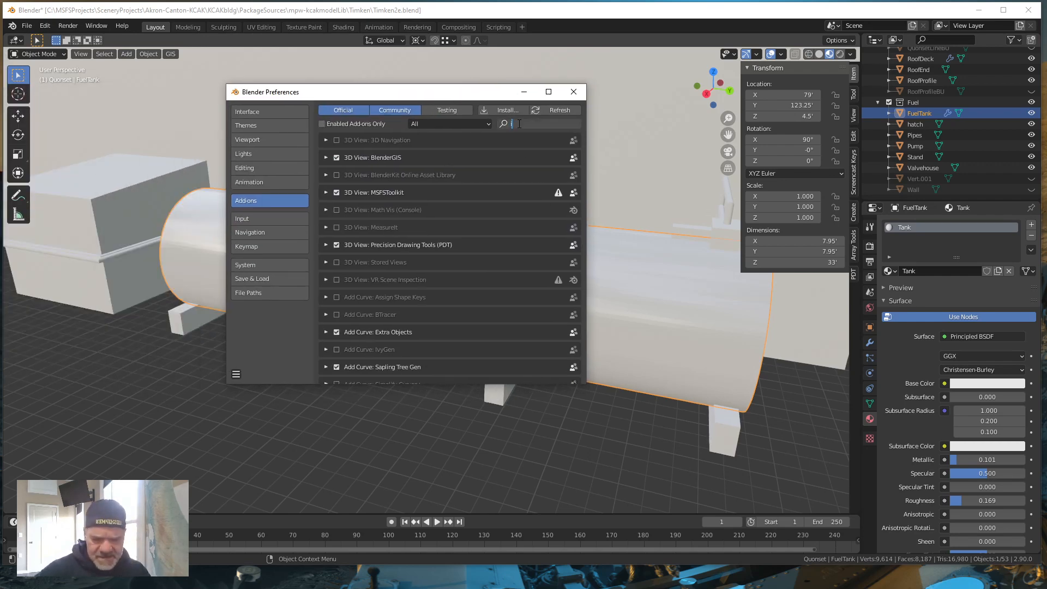
pyautogui.write('e')
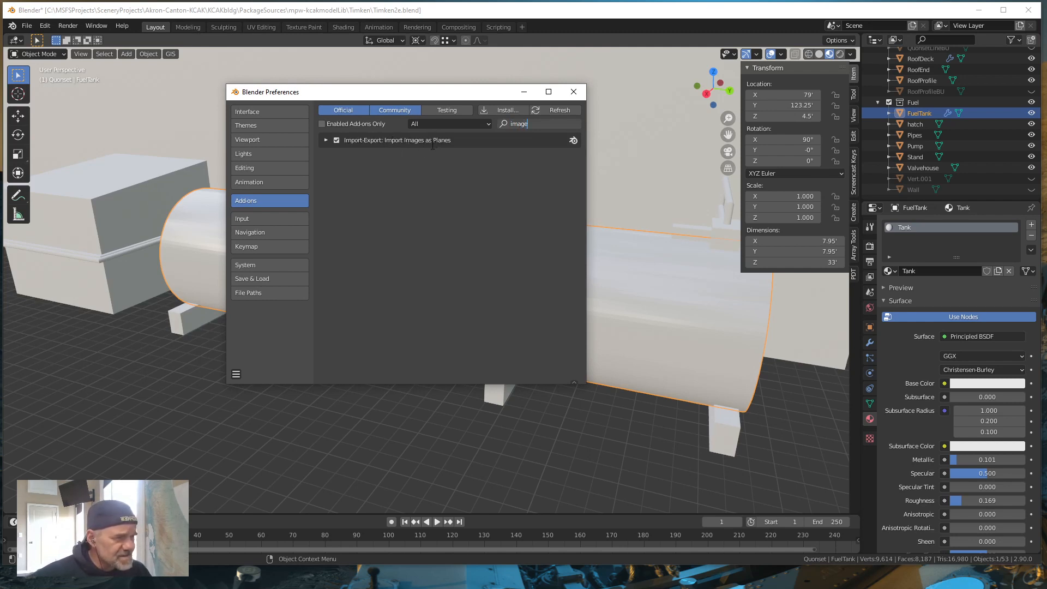
pyautogui.click(335, 142)
pyautogui.click(336, 142)
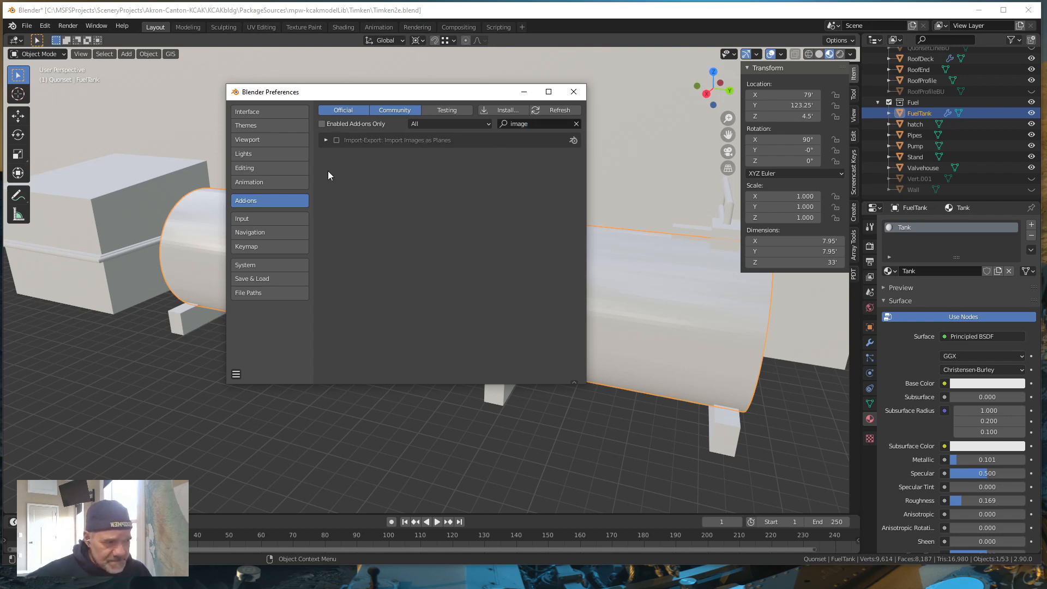
pyautogui.click(336, 140)
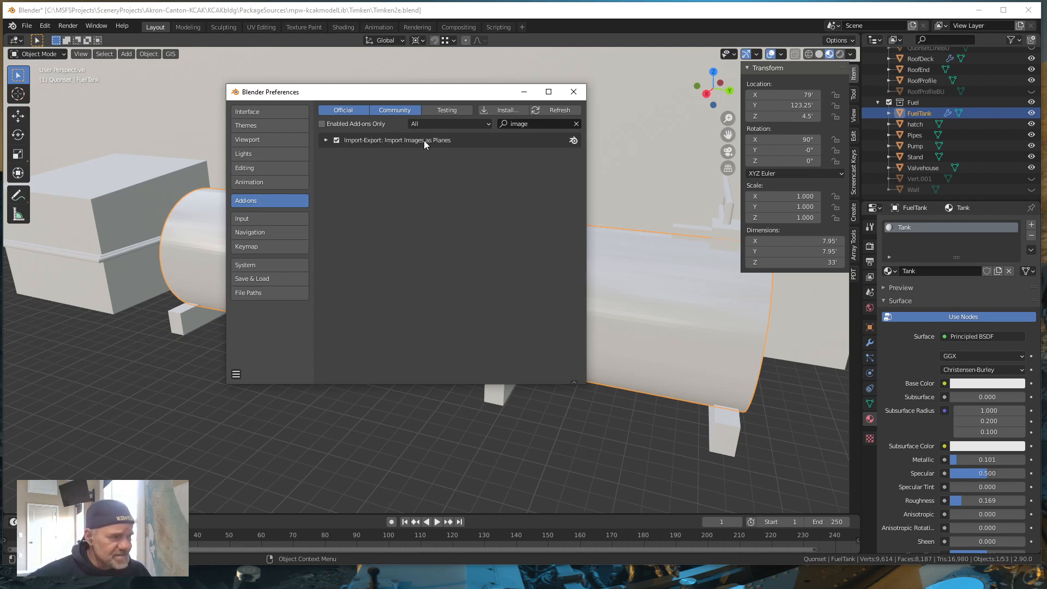
pyautogui.click(575, 94)
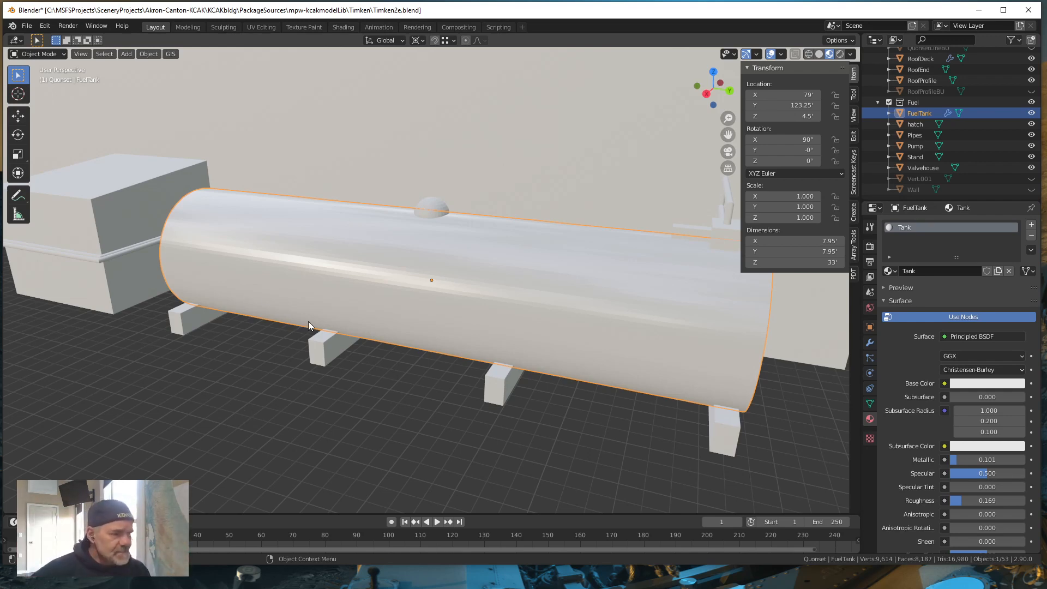
# Snap the 3D cursor to the selected fuel tank
pyautogui.scroll(-2, 376, 302)
pyautogui.scroll(-3, 445, 318)
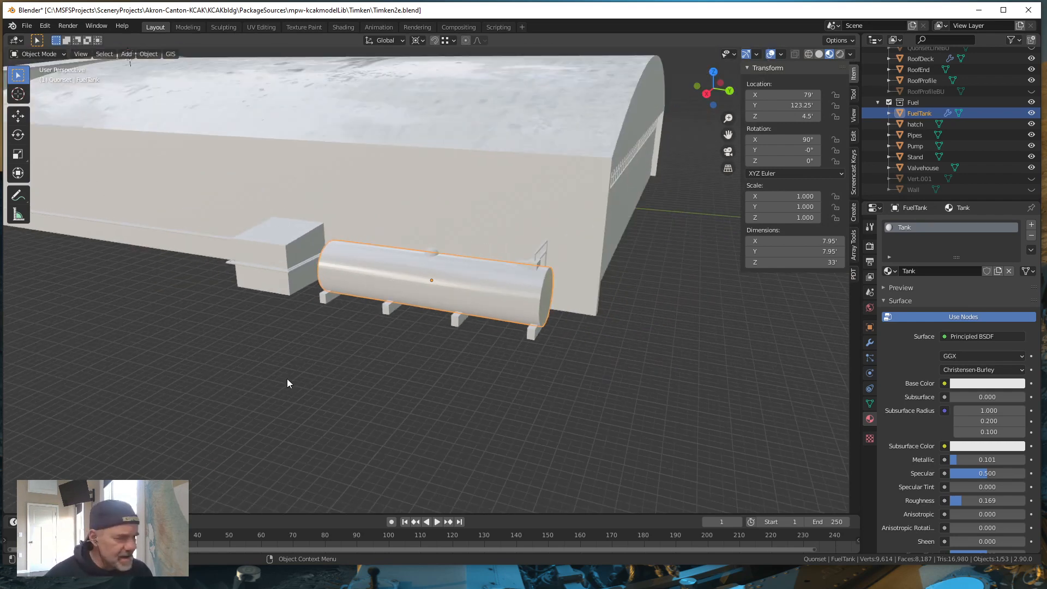
pyautogui.moveTo(286, 380); pyautogui.dragTo(459, 422, button='middle')
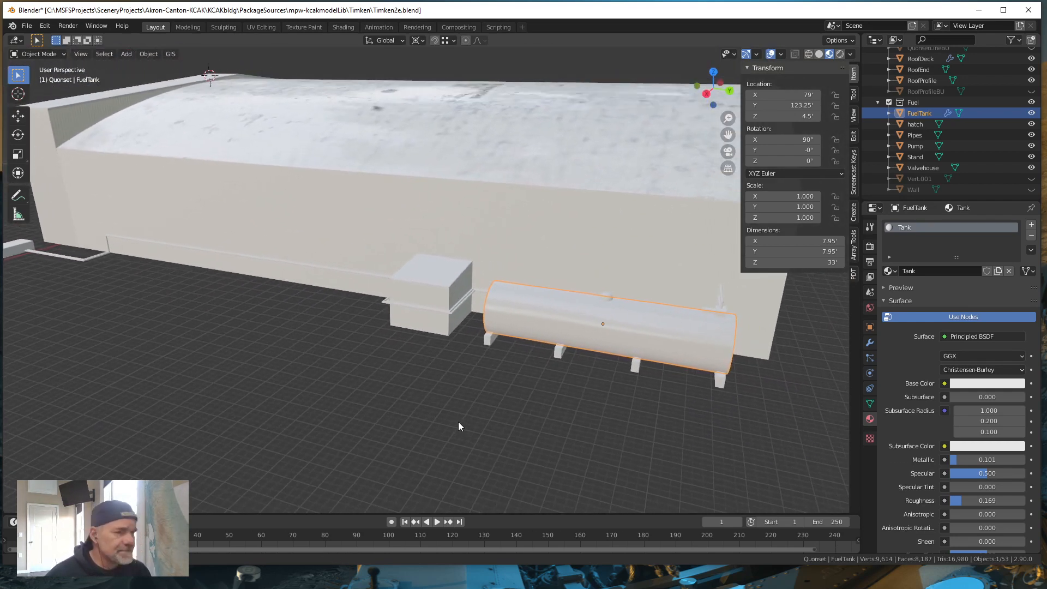
pyautogui.moveTo(349, 394); pyautogui.dragTo(348, 393, button='middle')
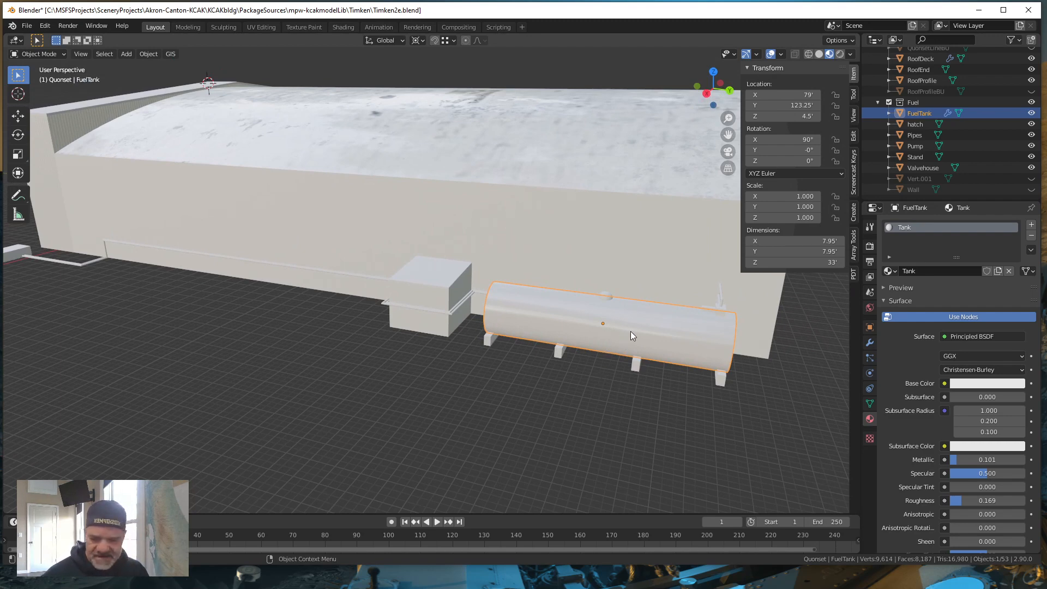
pyautogui.hotkey('shift', 's')
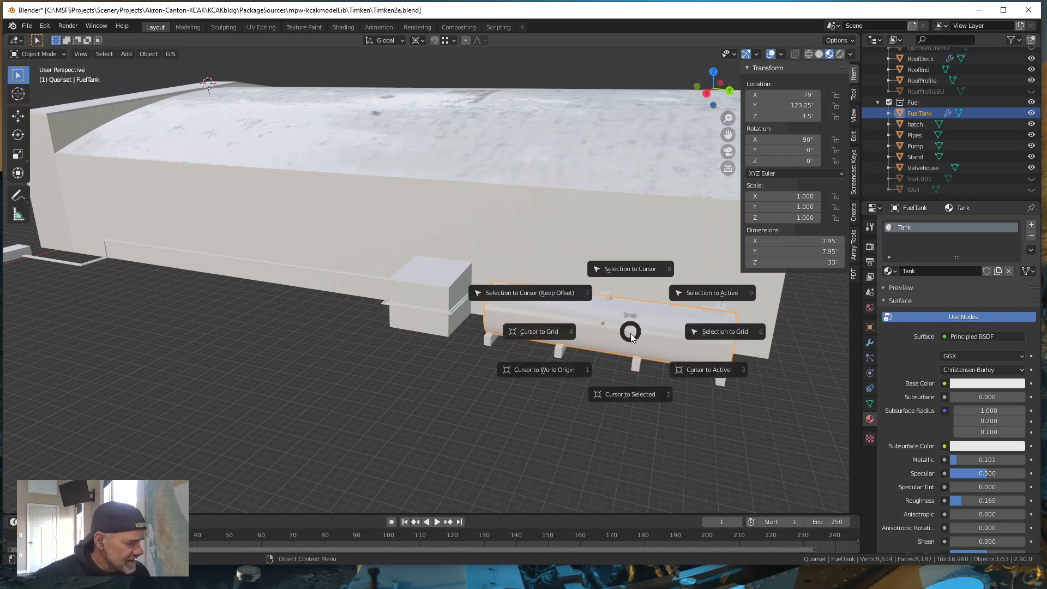
pyautogui.click(624, 395)
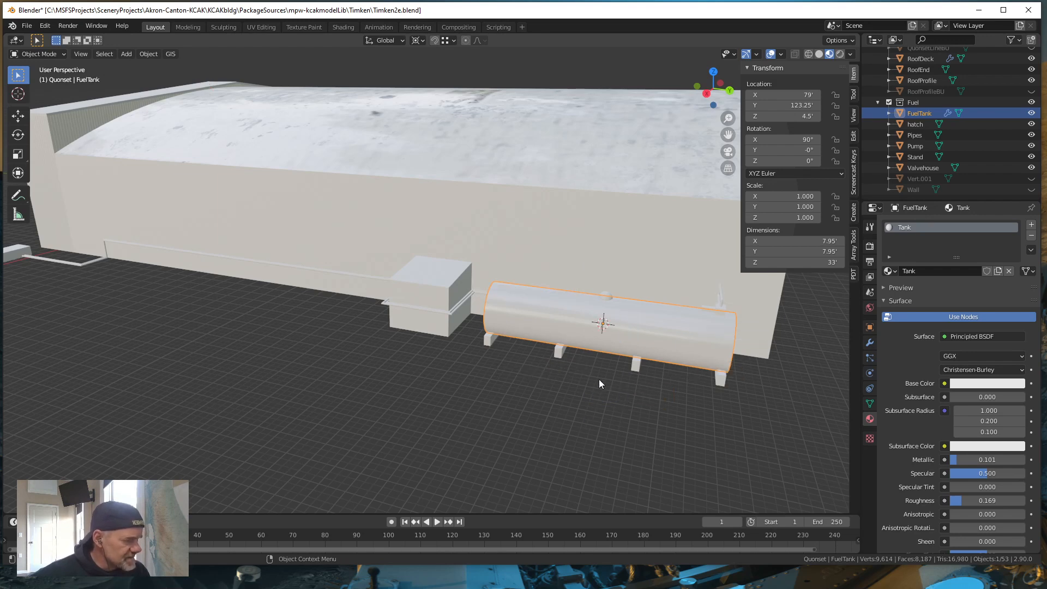
pyautogui.moveTo(598, 378); pyautogui.dragTo(517, 375, button='middle')
pyautogui.scroll(1, 503, 378)
pyautogui.scroll(-1, 504, 378)
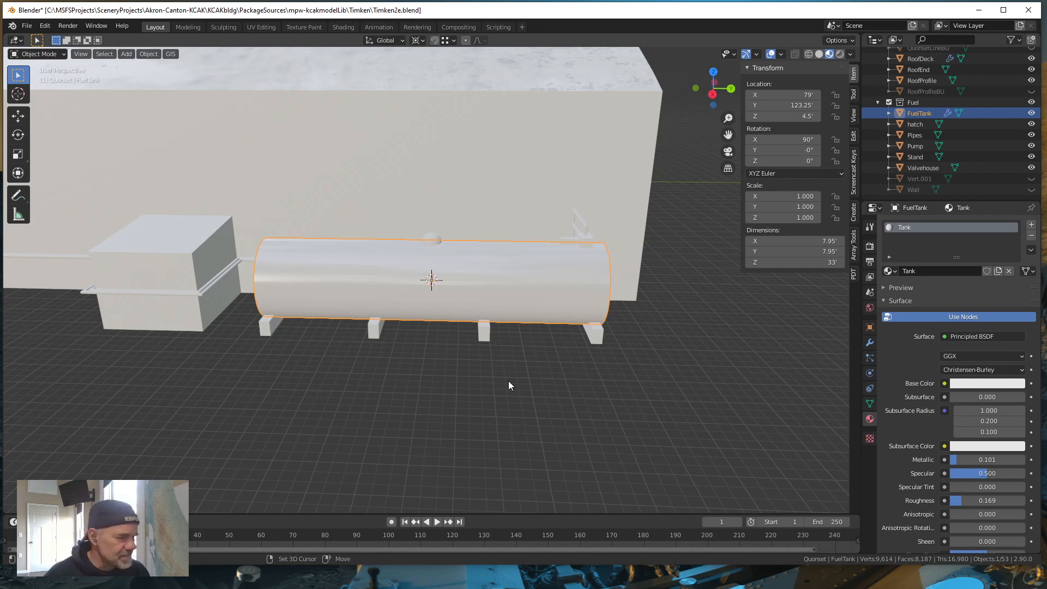
# Turn on the Screencast Keys display and return to the object's transform properties
pyautogui.hotkey('shift', 'a')
pyautogui.moveTo(509, 382)
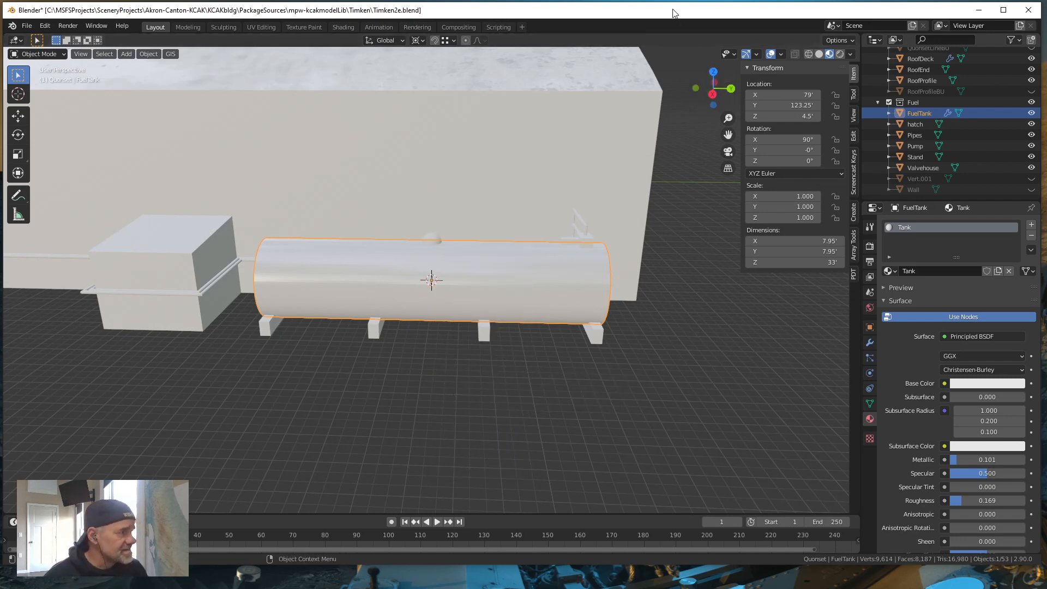
pyautogui.click(854, 174)
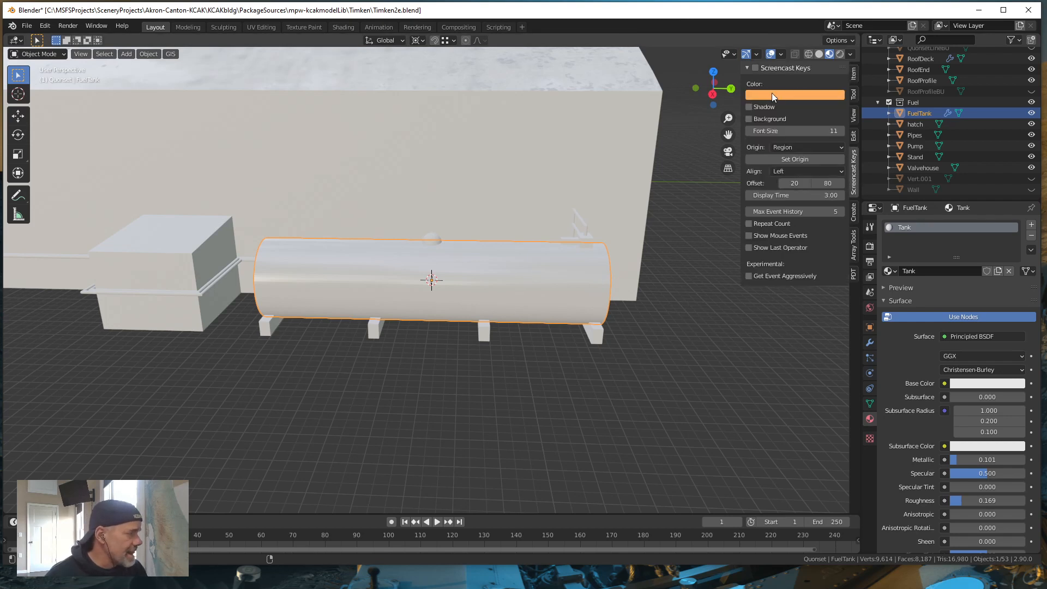
pyautogui.click(756, 68)
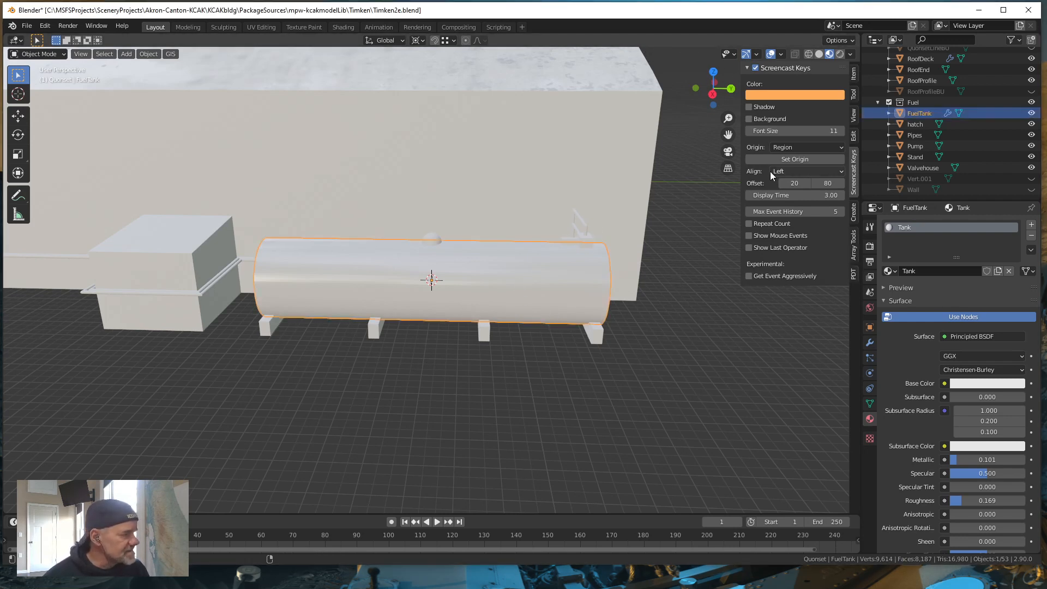
pyautogui.click(852, 73)
# Import Leaking001_4K_Color.png from the project's texture folder as an image plane at the 3D cursor
pyautogui.hotkey('shift', 'a')
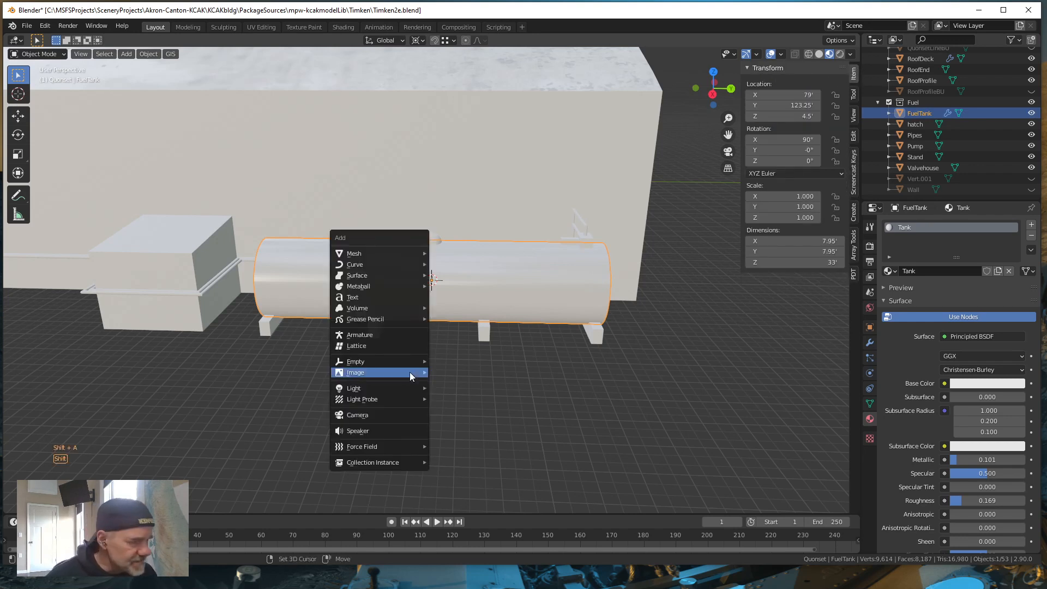
pyautogui.moveTo(369, 376)
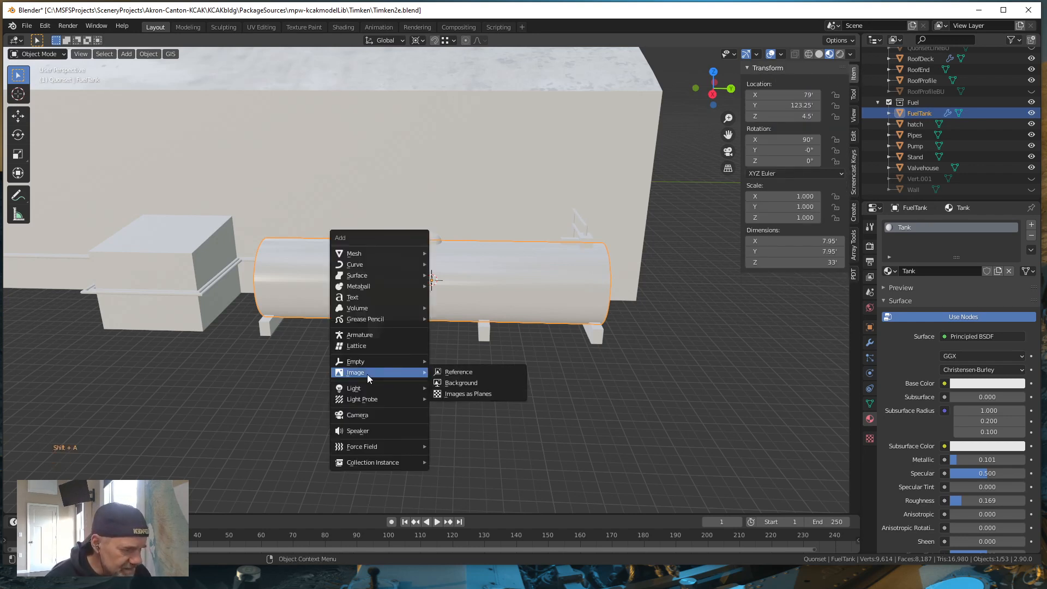
pyautogui.click(471, 394)
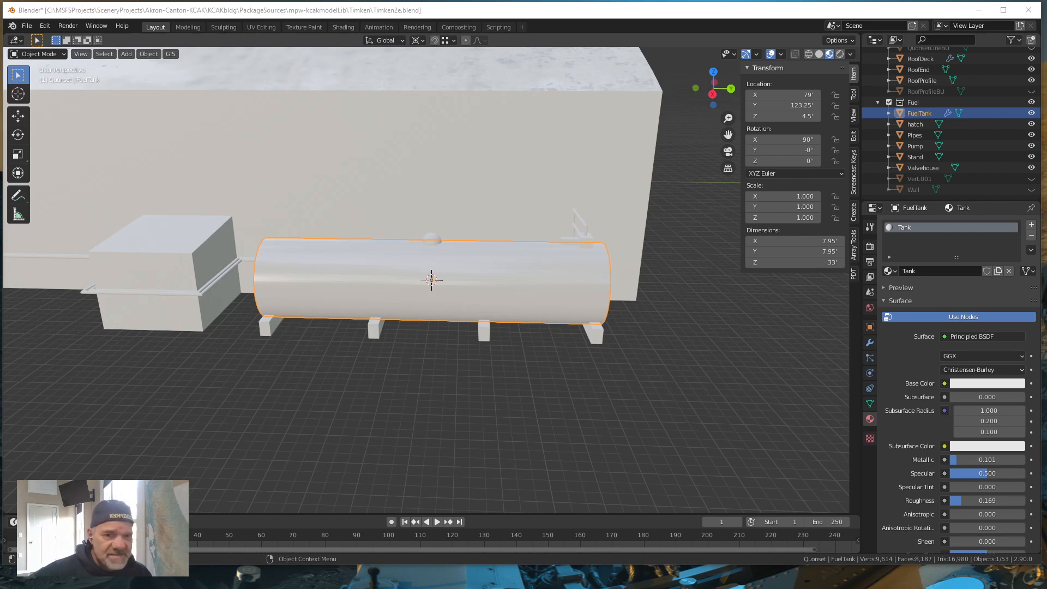
pyautogui.moveTo(601, 179); pyautogui.dragTo(474, 129)
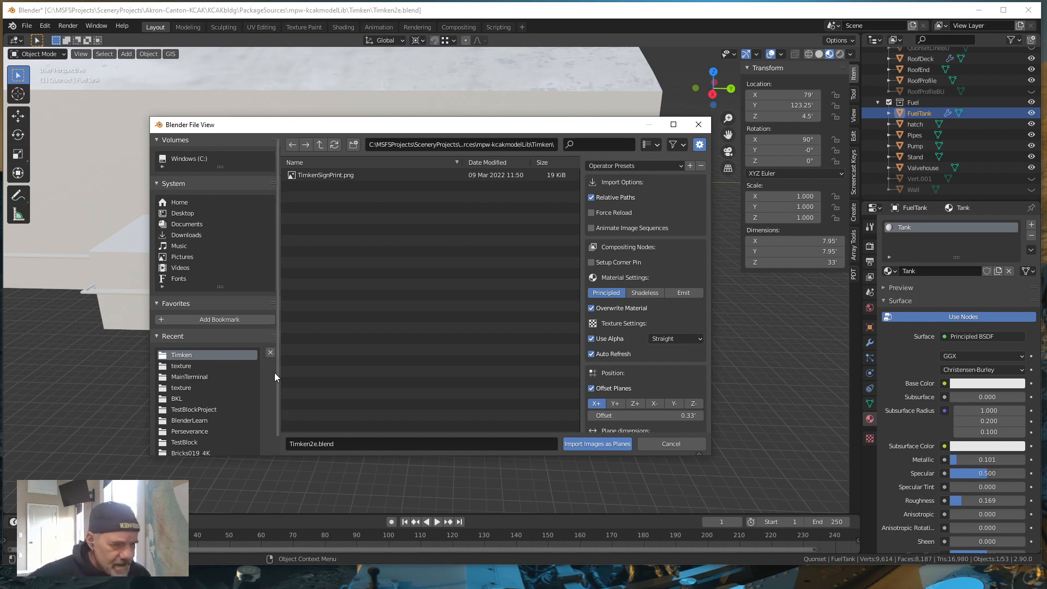
pyautogui.click(182, 366)
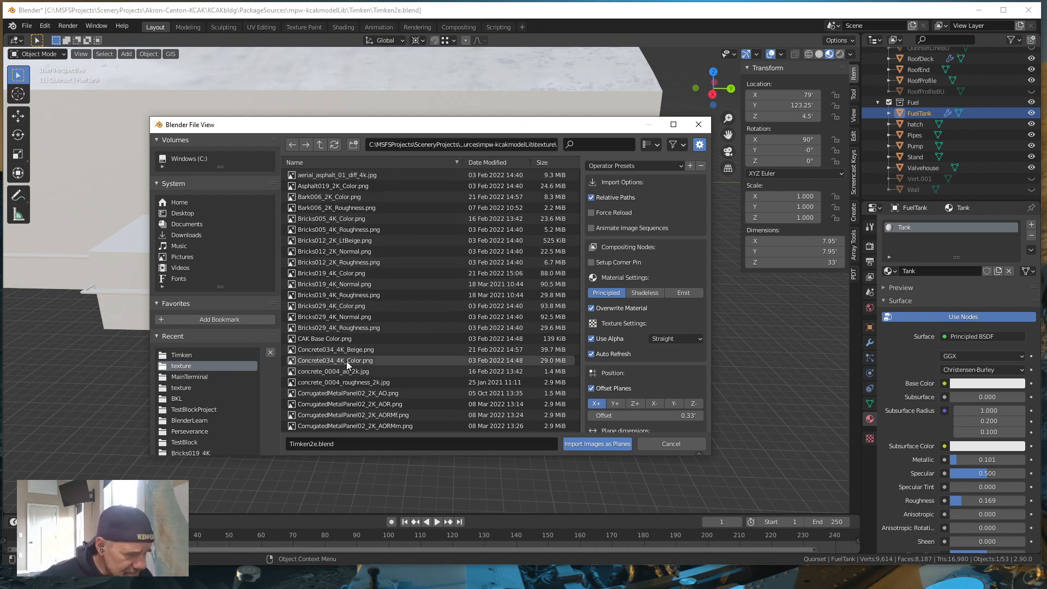
pyautogui.scroll(-6, 372, 345)
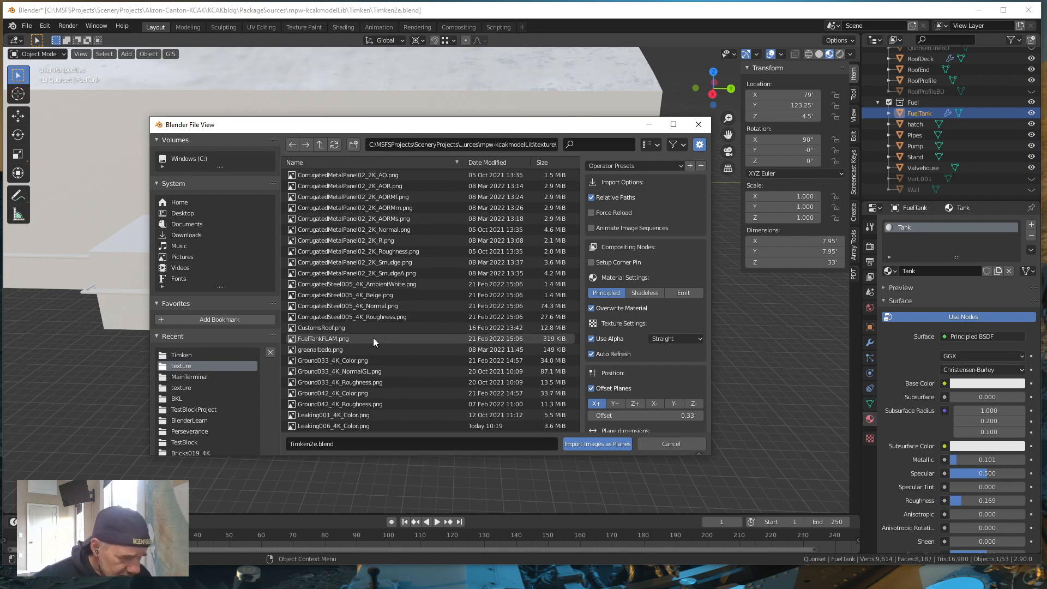
pyautogui.scroll(-3, 344, 361)
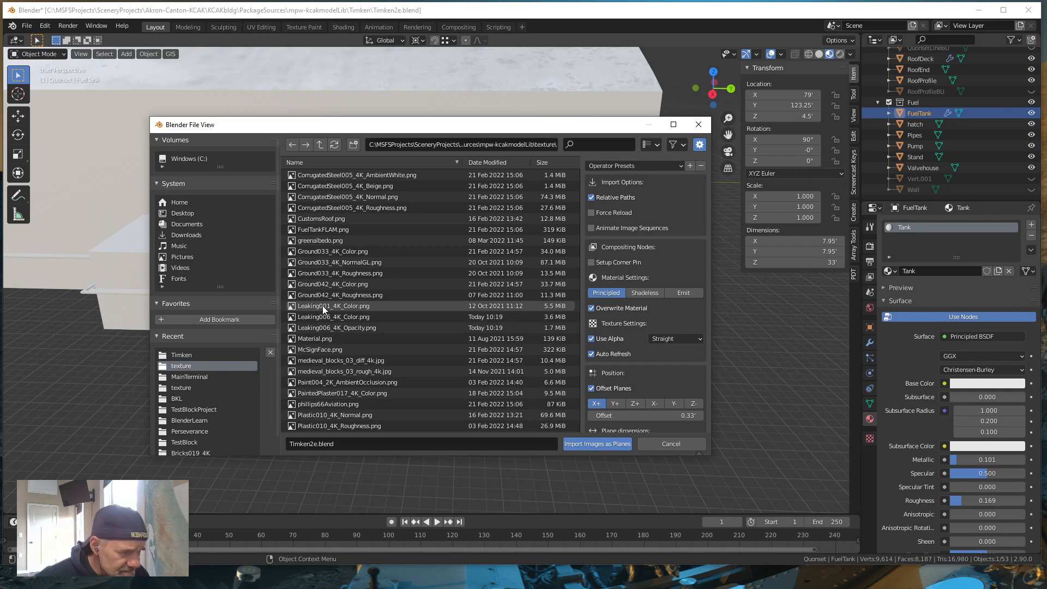
pyautogui.click(354, 306)
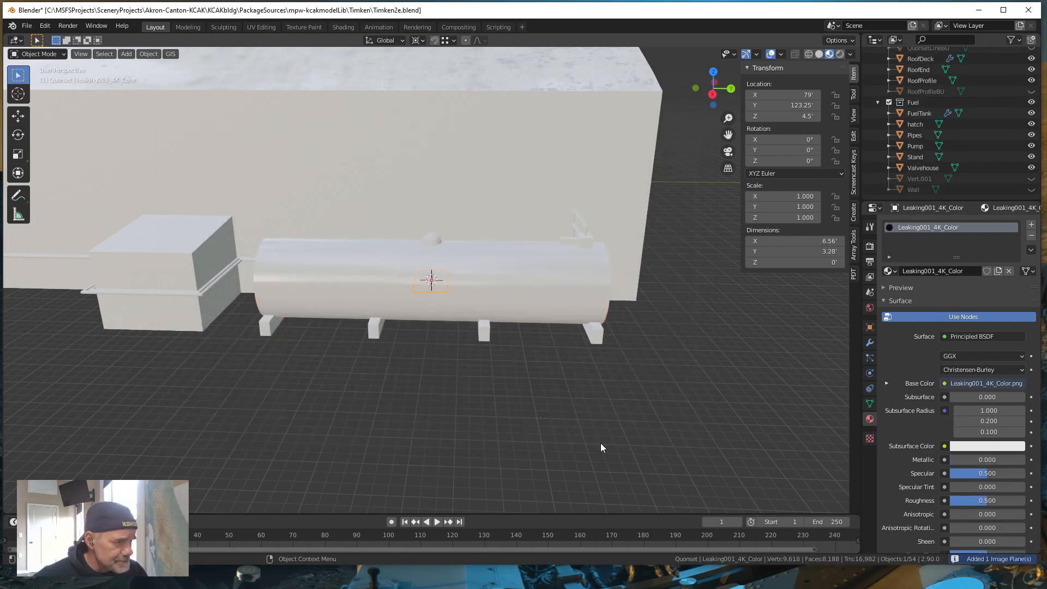
# Rotate the leak-stain image plane -90° about the global X axis
pyautogui.moveTo(490, 391)
pyautogui.mouseDown(button='middle')
pyautogui.moveTo(445, 387)
pyautogui.moveTo(492, 401)
pyautogui.moveTo(481, 391)
pyautogui.moveTo(492, 387)
pyautogui.moveTo(472, 390)
pyautogui.mouseUp(button='middle')
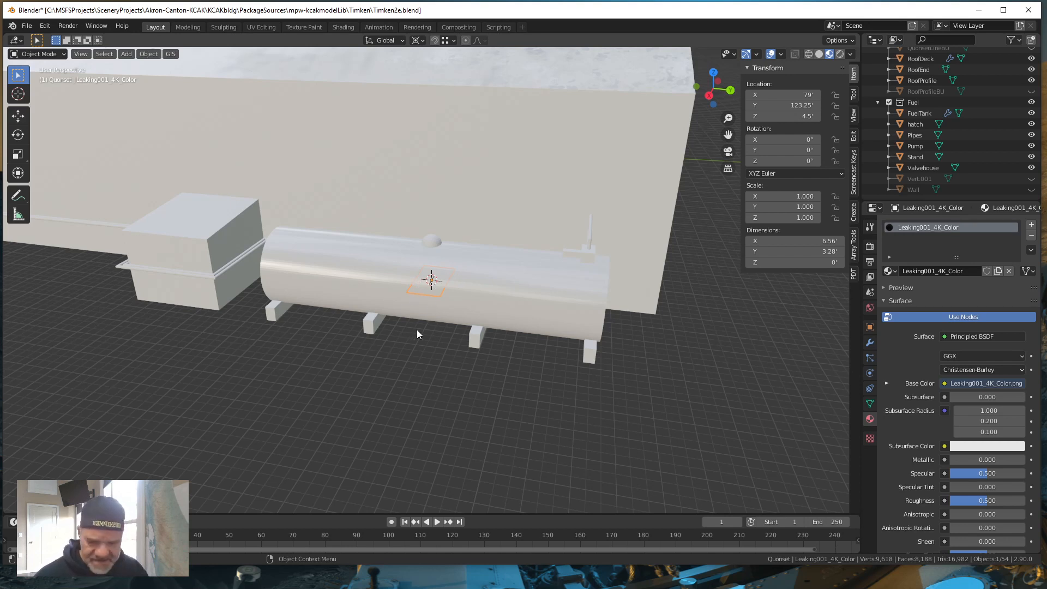
pyautogui.press('r')
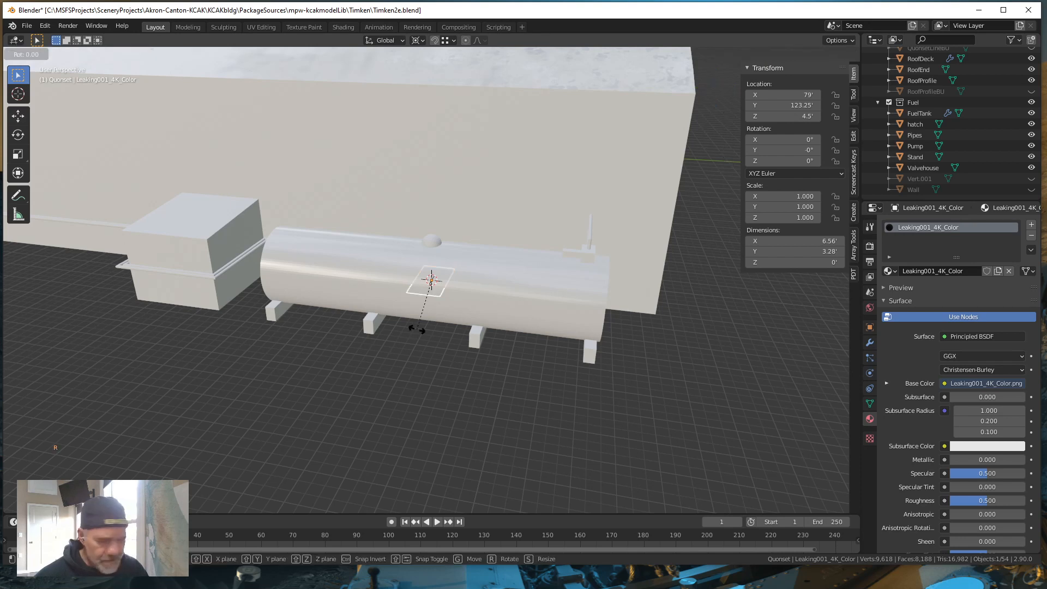
pyautogui.press('x')
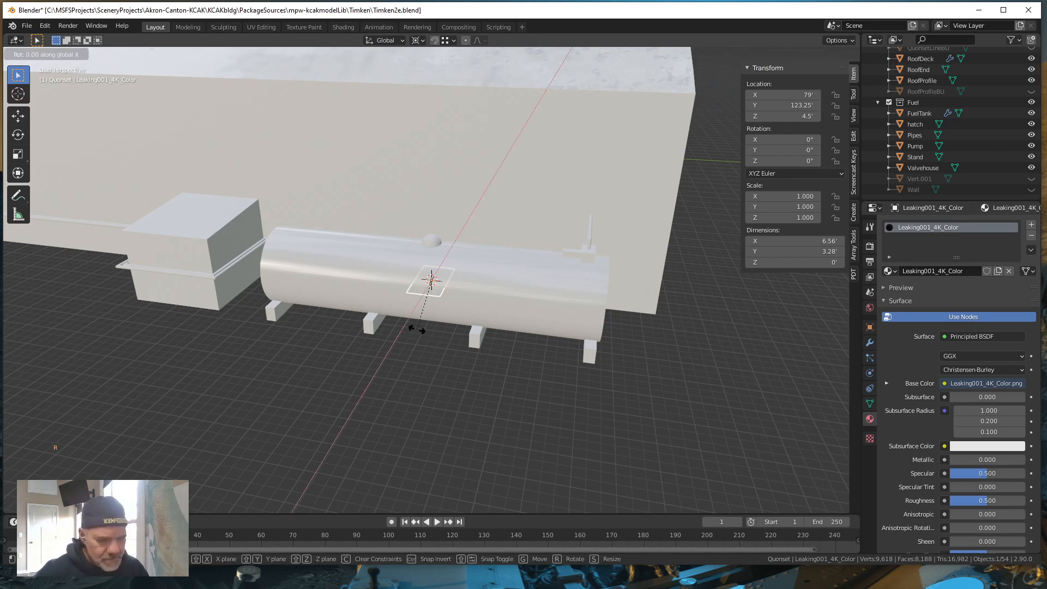
pyautogui.write('9')
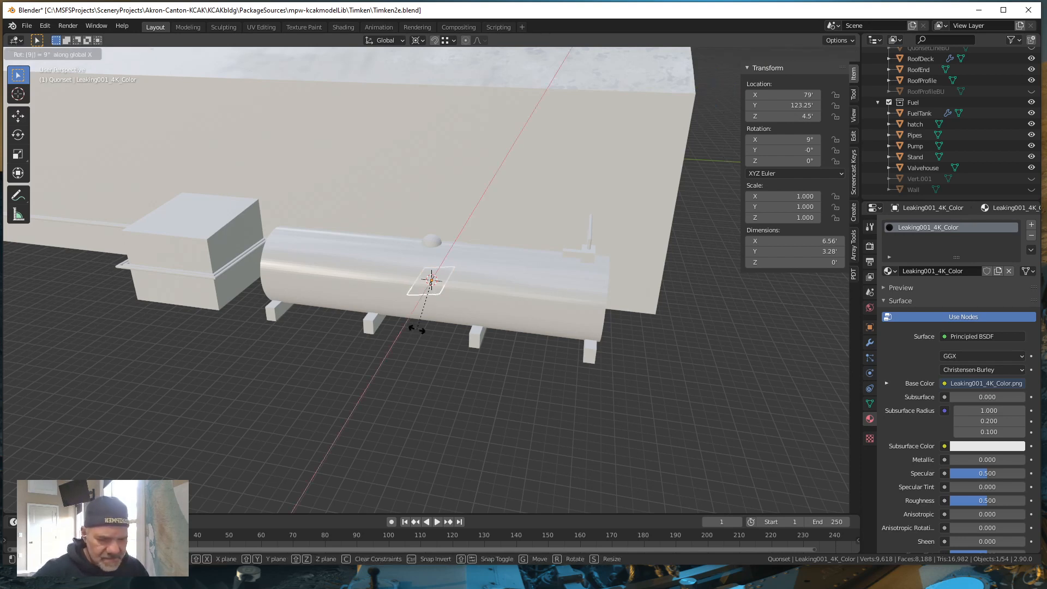
pyautogui.press('BackSpace')
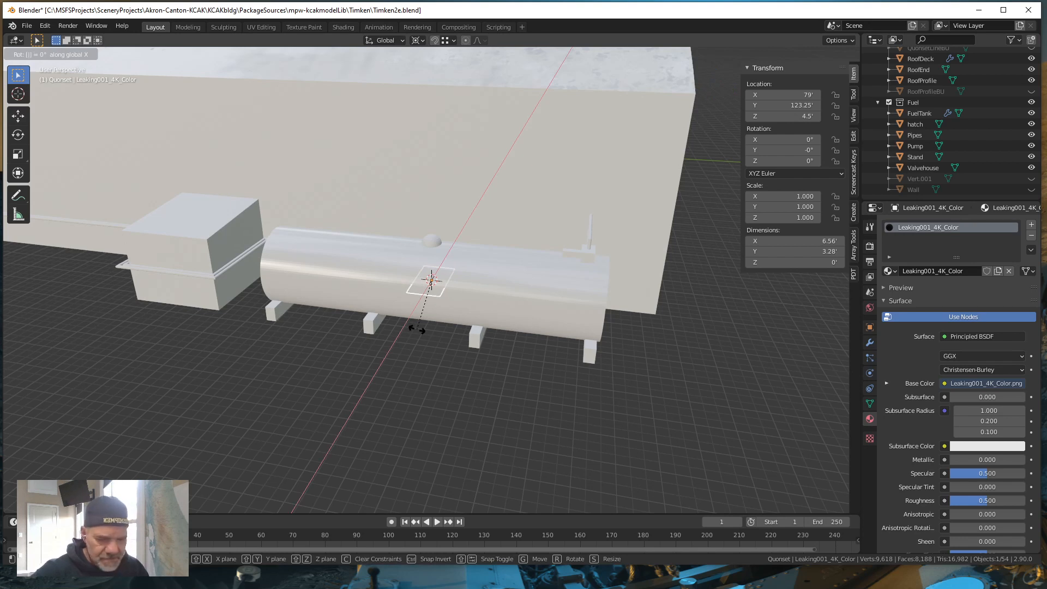
pyautogui.write('-90')
pyautogui.press('Return')
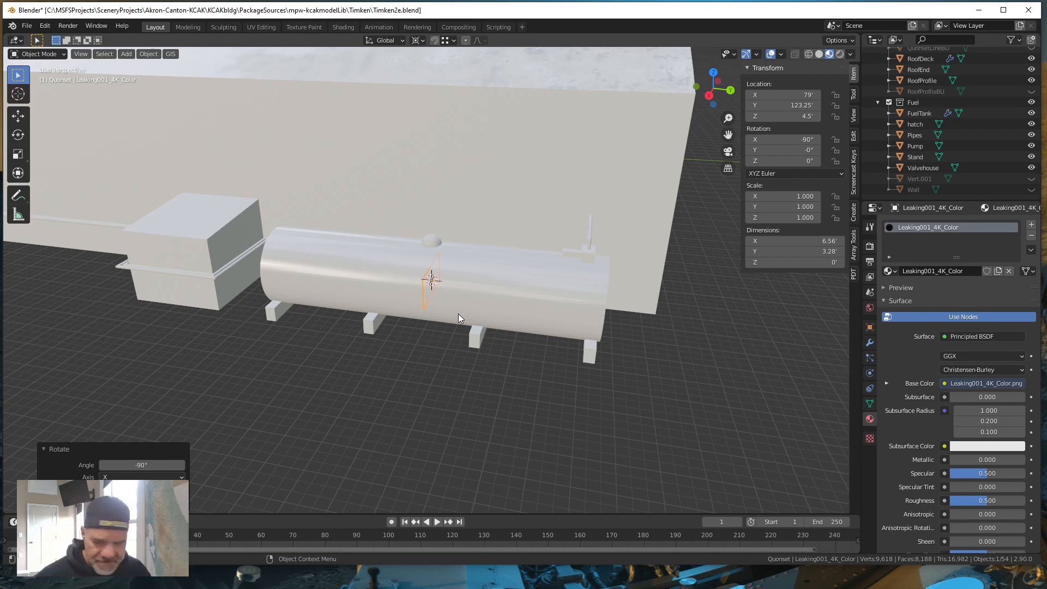
# Rotate the leak-stain image plane -90° about the global Z axis so it stands parallel to the tank's side
pyautogui.press('r')
pyautogui.press('z')
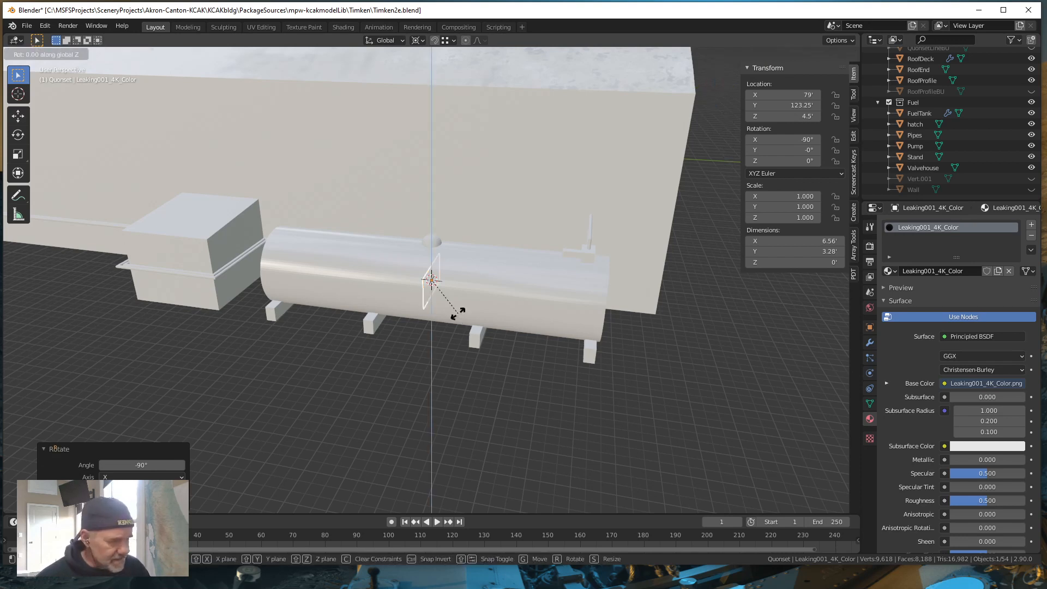
pyautogui.write('-9')
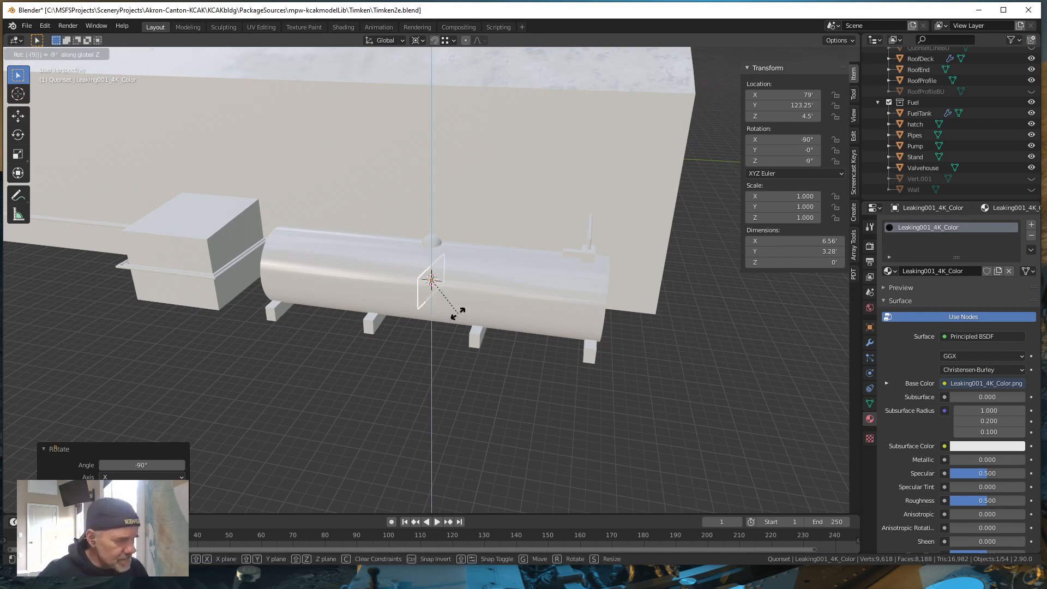
pyautogui.write('0')
pyautogui.press('Return')
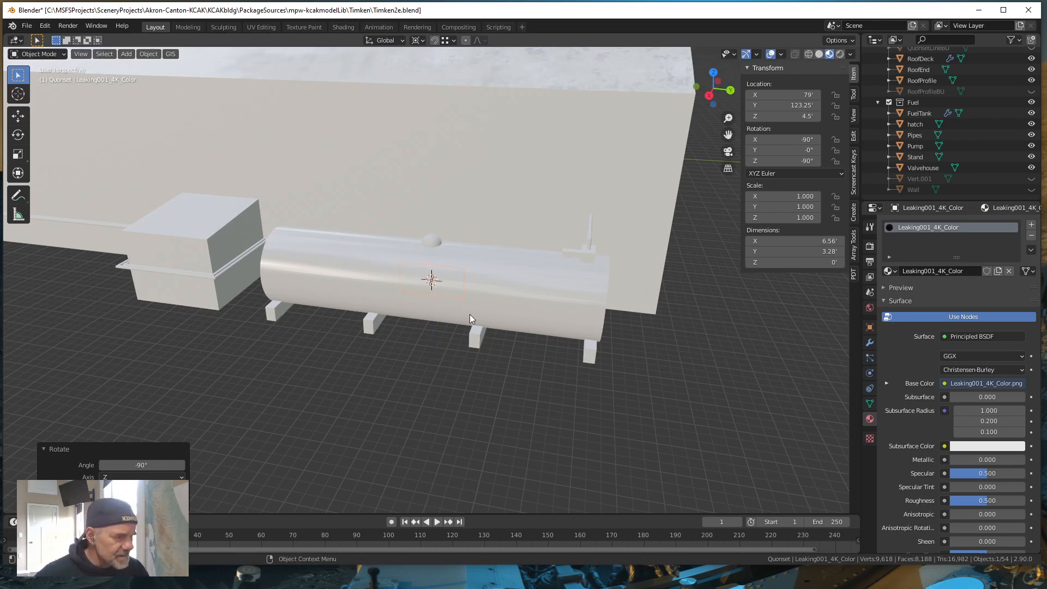
# Move the leak-stain plane about 4.31' along the global X axis, out in front of the fuel tank's side
pyautogui.moveTo(529, 401); pyautogui.dragTo(493, 387, button='middle')
pyautogui.scroll(4, 459, 349)
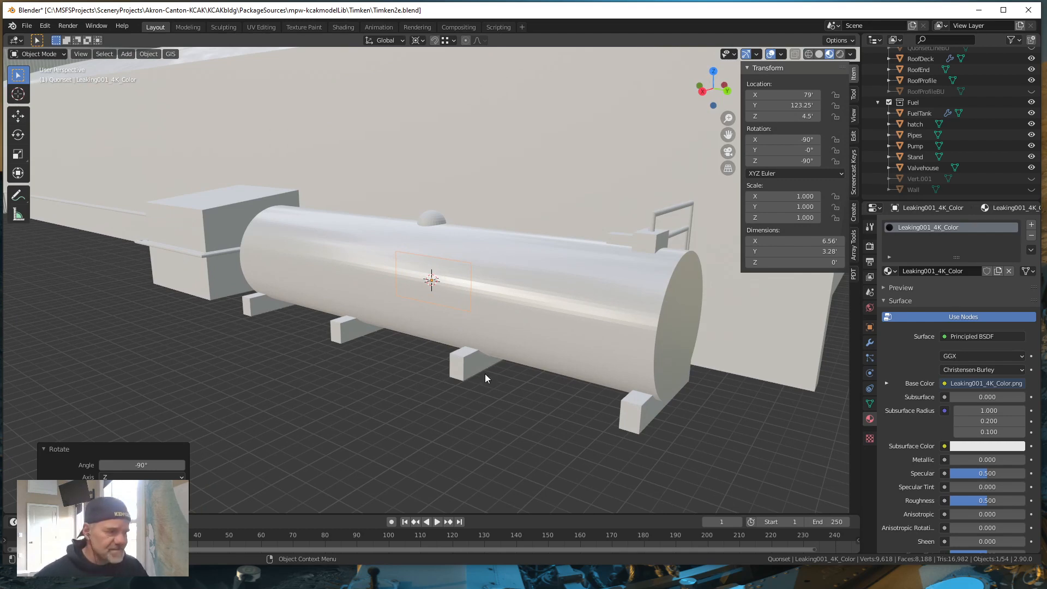
pyautogui.moveTo(510, 380)
pyautogui.mouseDown(button='middle')
pyautogui.moveTo(437, 364)
pyautogui.moveTo(491, 366)
pyautogui.moveTo(498, 386)
pyautogui.moveTo(494, 377)
pyautogui.mouseUp(button='middle')
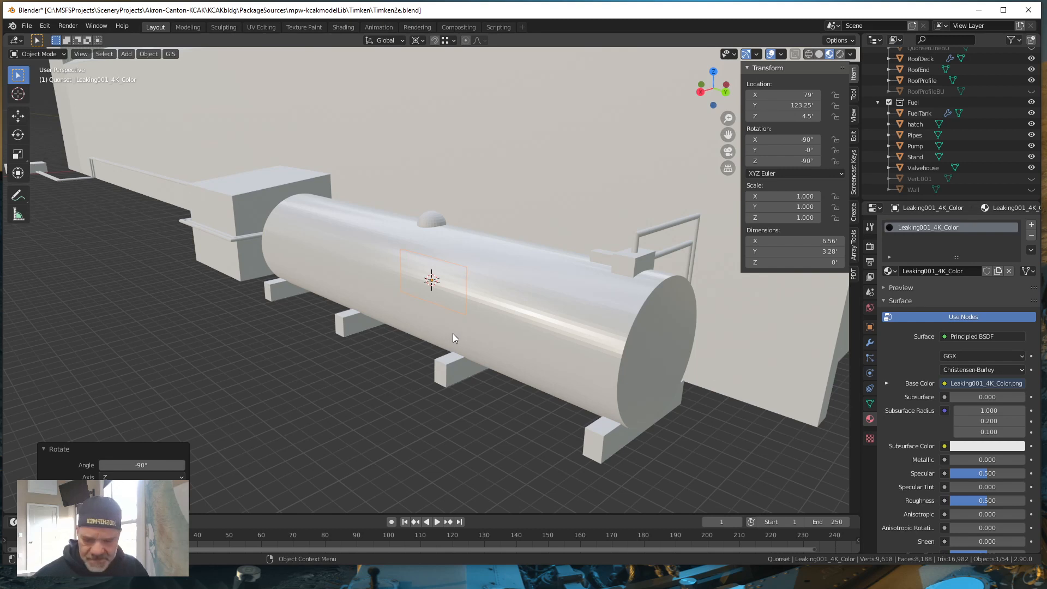
pyautogui.press('g')
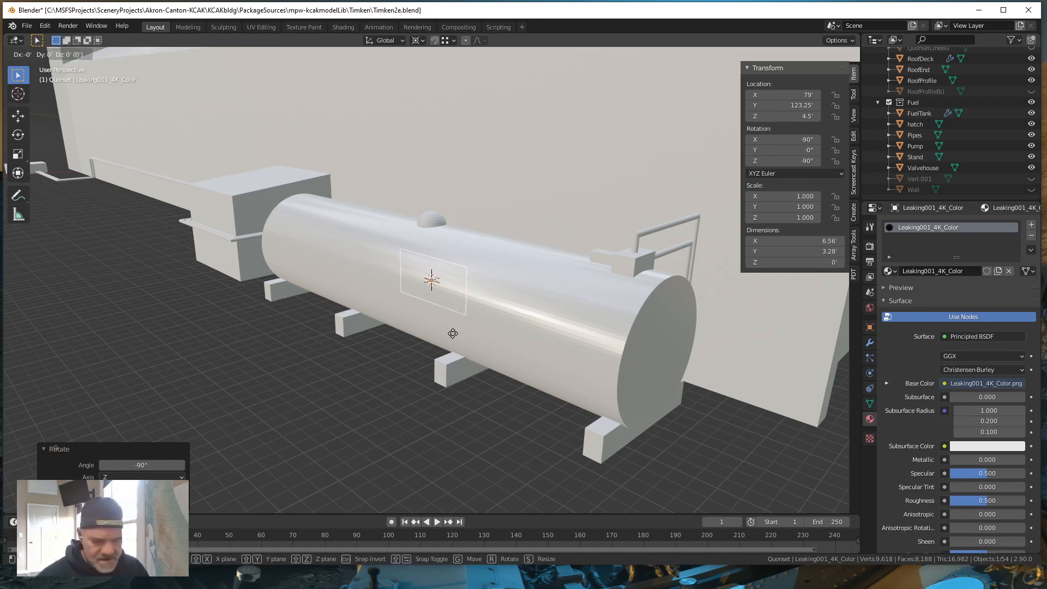
pyautogui.press('x')
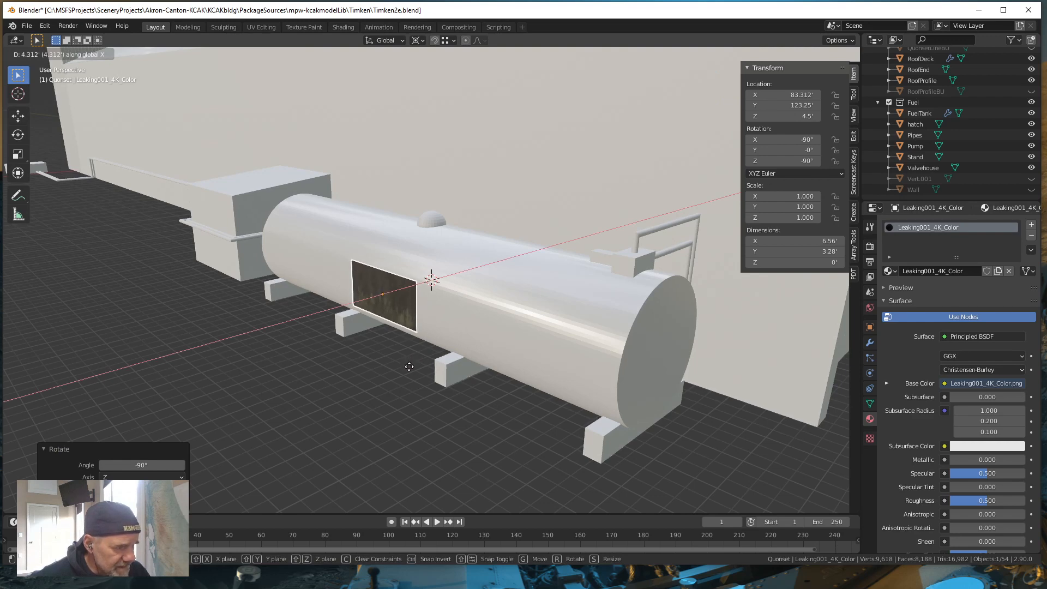
pyautogui.click(409, 367)
# Snap the 3D cursor to the leak-stain plane and delete that plane
pyautogui.moveTo(390, 403); pyautogui.dragTo(428, 355, button='middle')
pyautogui.scroll(4, 456, 329)
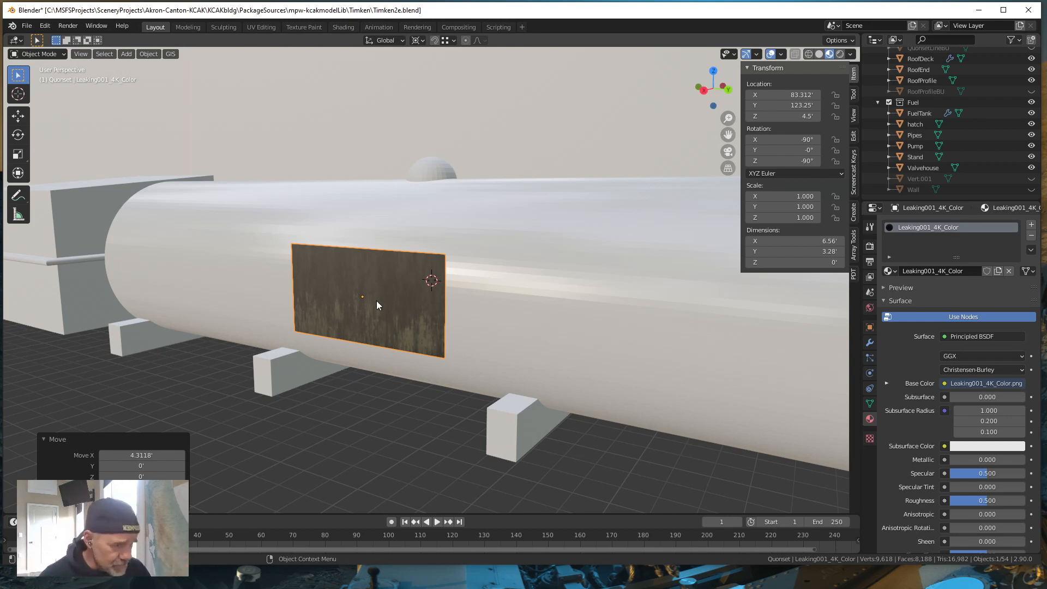
pyautogui.moveTo(384, 313)
pyautogui.keyDown('alt'); pyautogui.mouseDown()
pyautogui.moveTo(326, 308)
pyautogui.moveTo(369, 320)
pyautogui.mouseUp(); pyautogui.keyUp('alt')
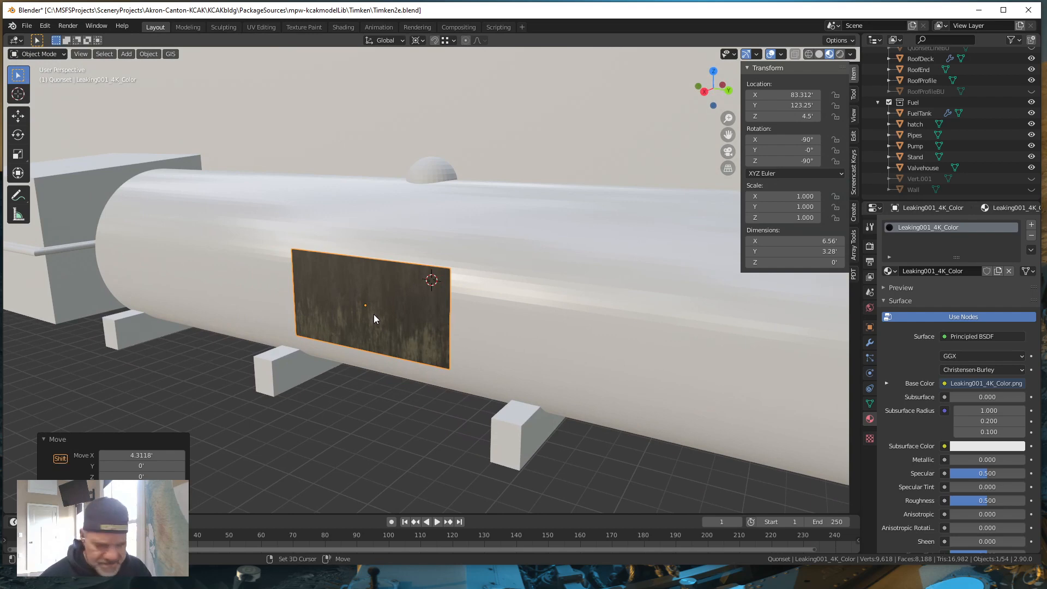
pyautogui.hotkey('shift', 's')
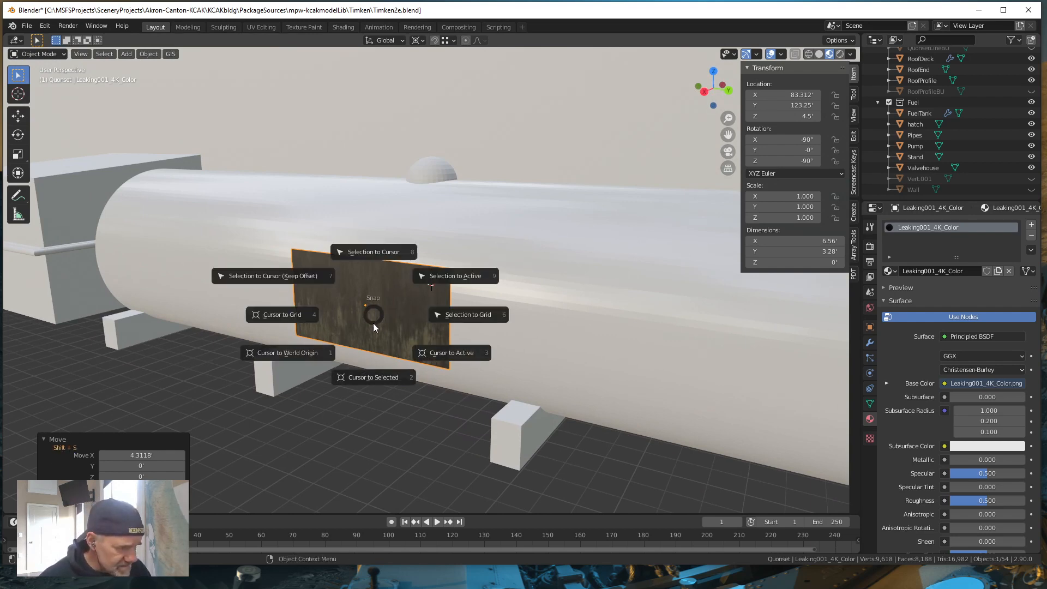
pyautogui.click(375, 377)
pyautogui.moveTo(396, 371)
pyautogui.mouseDown(button='middle')
pyautogui.moveTo(360, 374)
pyautogui.moveTo(409, 382)
pyautogui.mouseUp(button='middle')
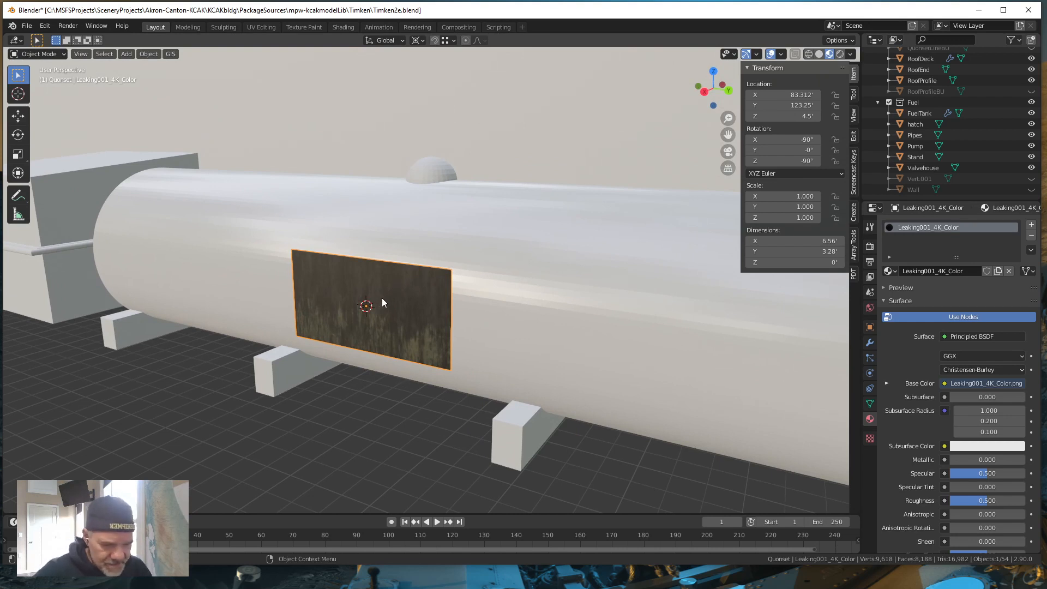
pyautogui.press('Delete')
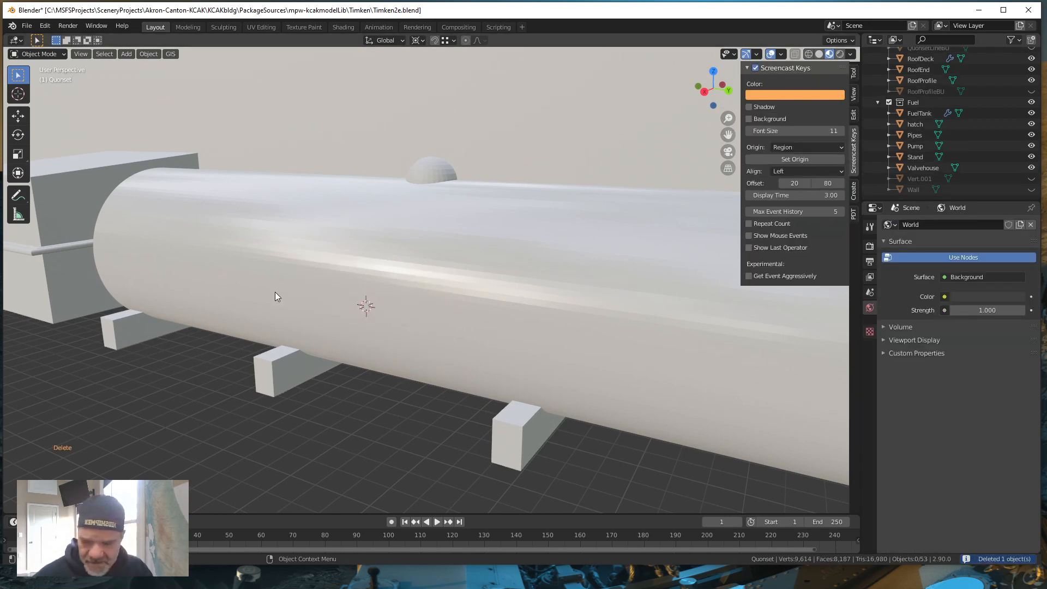
# Import Rust.png from the project's texture folder as an image plane at the 3D cursor
pyautogui.hotkey('shift', 'a')
pyautogui.moveTo(275, 293)
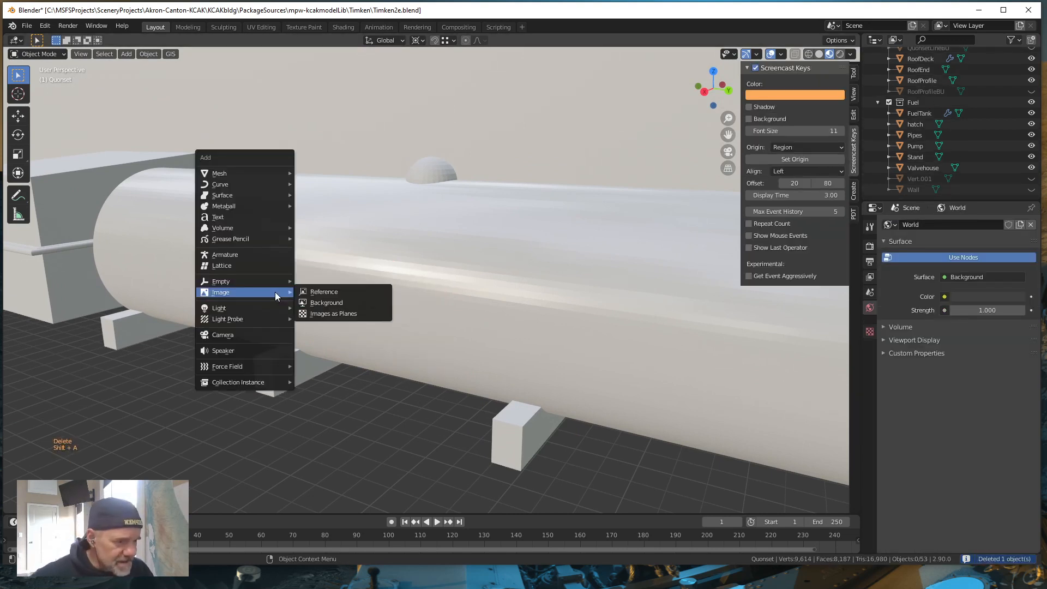
pyautogui.click(335, 315)
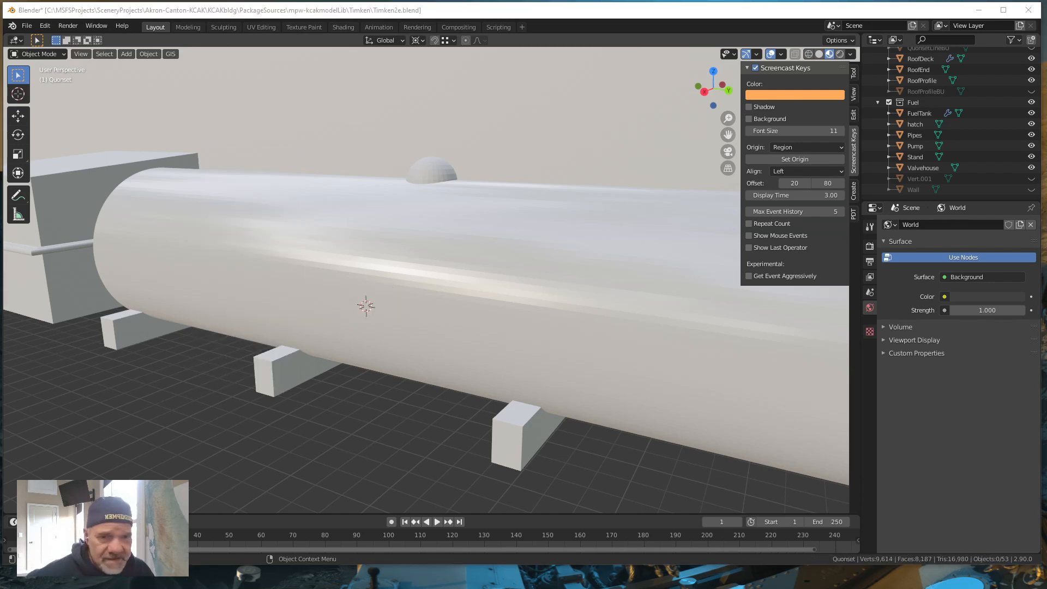
pyautogui.moveTo(175, 187); pyautogui.dragTo(453, 122)
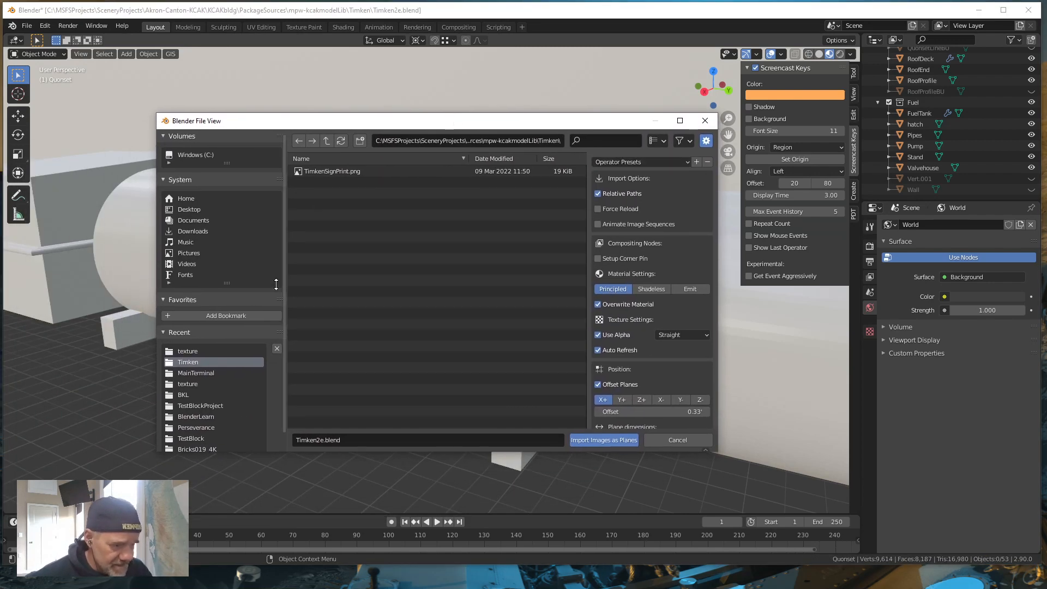
pyautogui.doubleClick(191, 350)
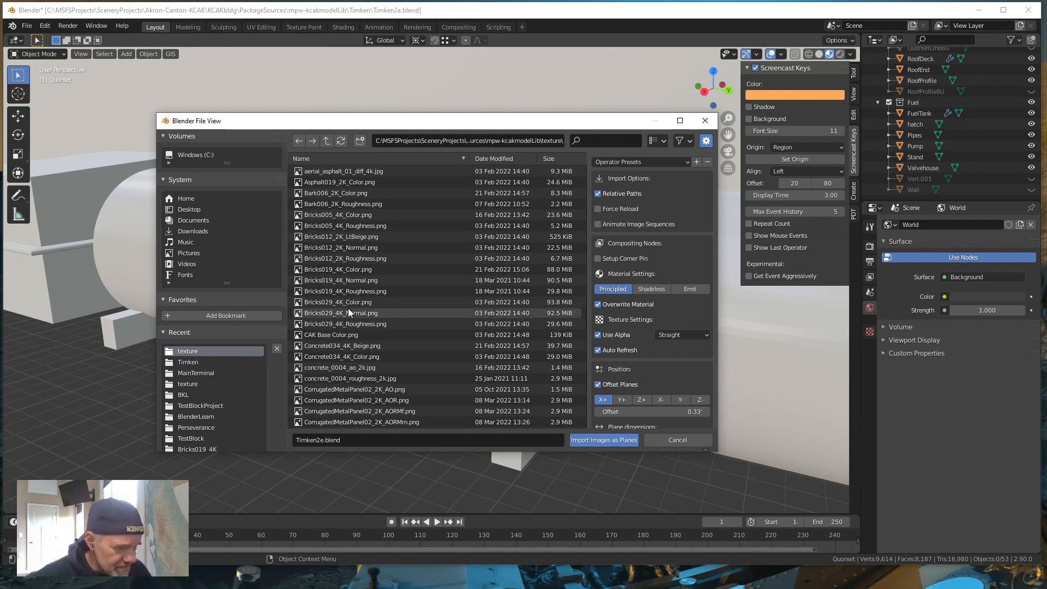
pyautogui.scroll(-4, 381, 312)
pyautogui.scroll(-10, 373, 344)
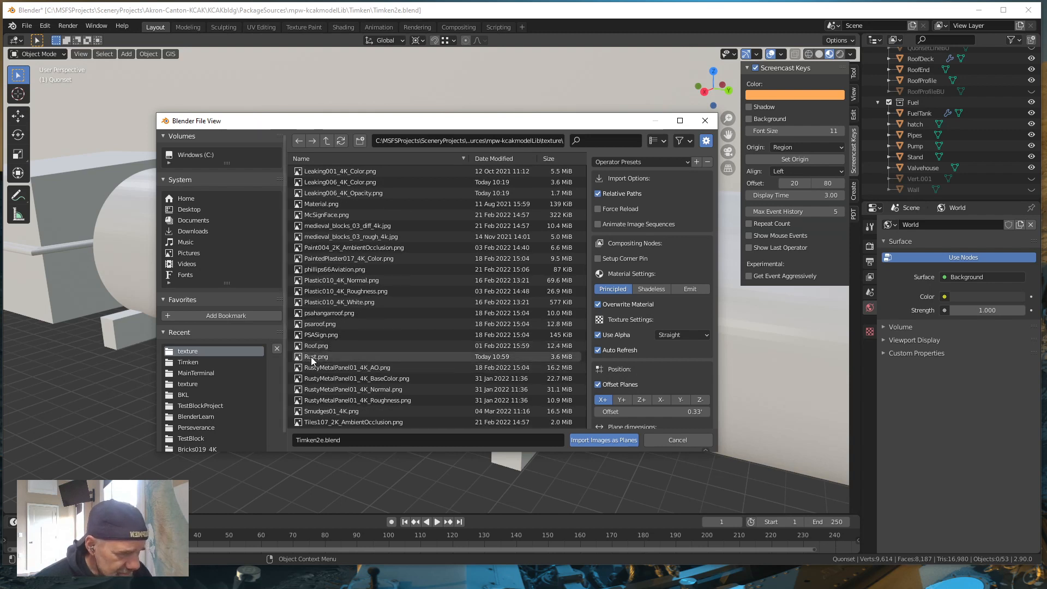
pyautogui.click(313, 356)
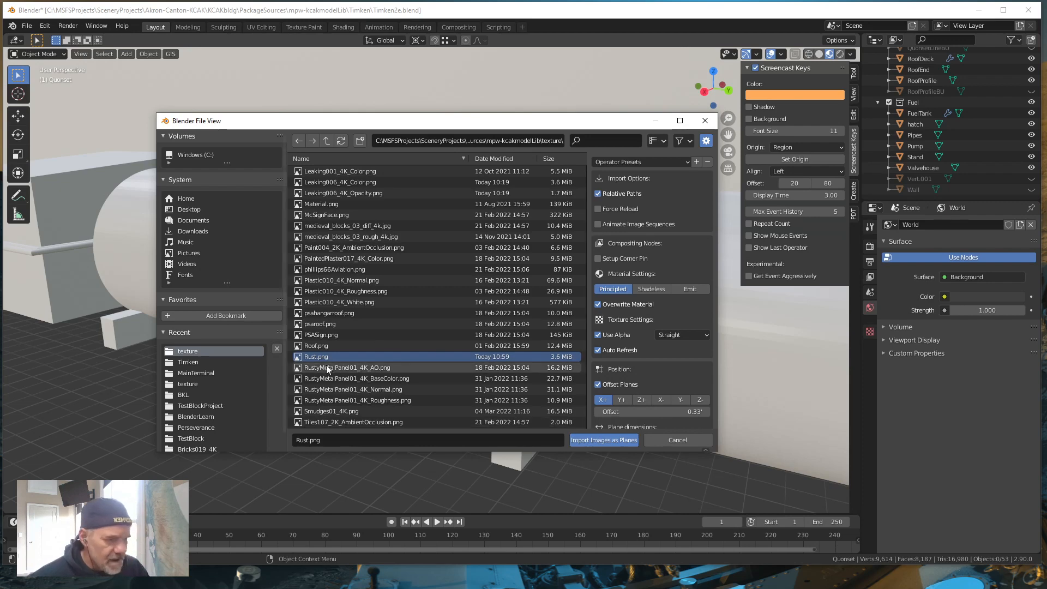
pyautogui.click(601, 440)
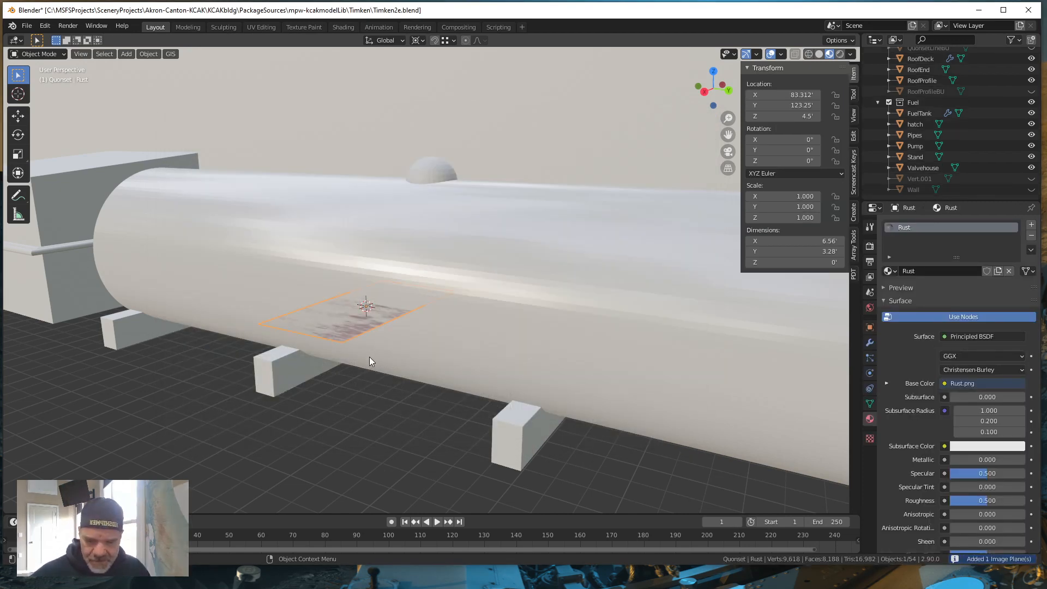
# Rotate the Rust plane -90° about the global X axis and -90° about the global Z axis
pyautogui.press('r')
pyautogui.write('x')
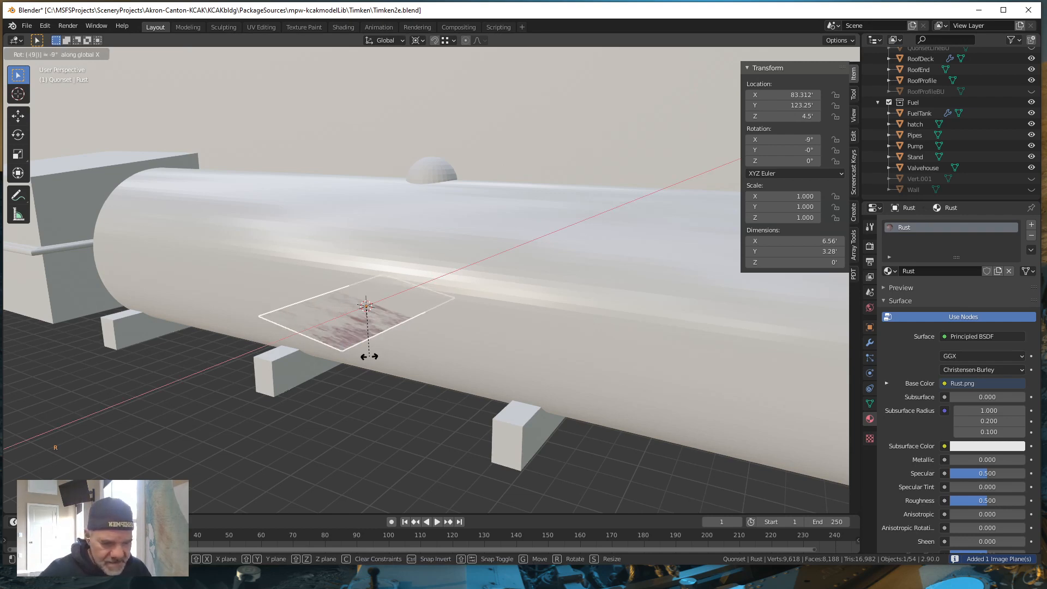
pyautogui.write('-90')
pyautogui.press('Return')
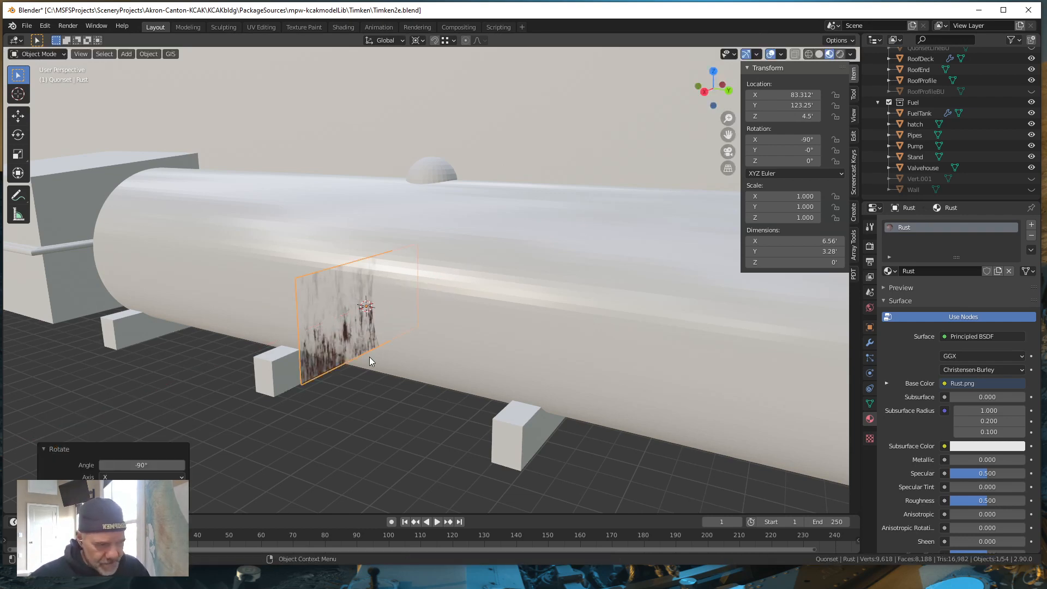
pyautogui.press('r')
pyautogui.press('z')
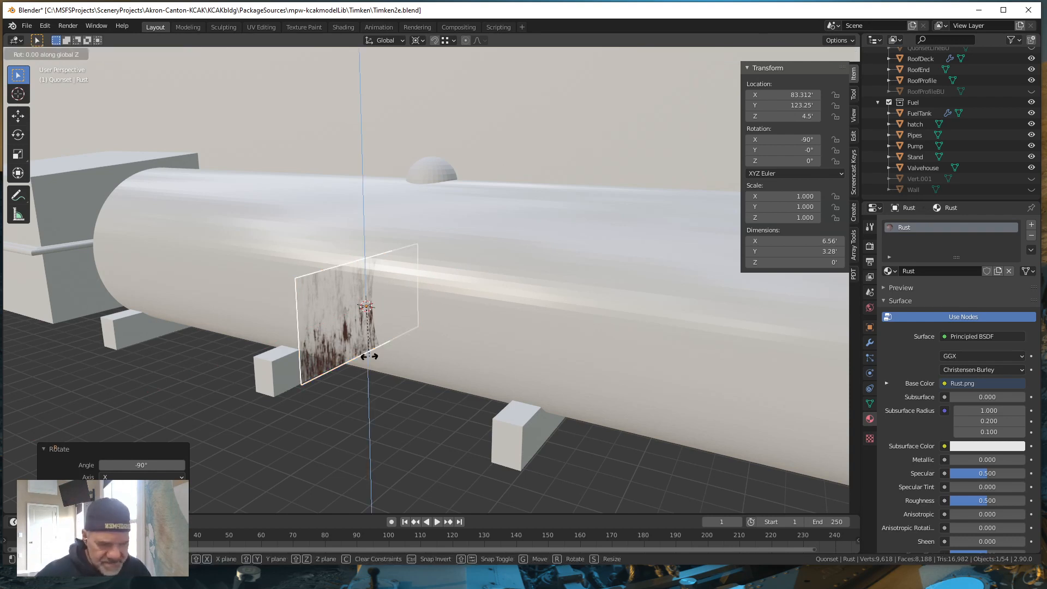
pyautogui.write('-90')
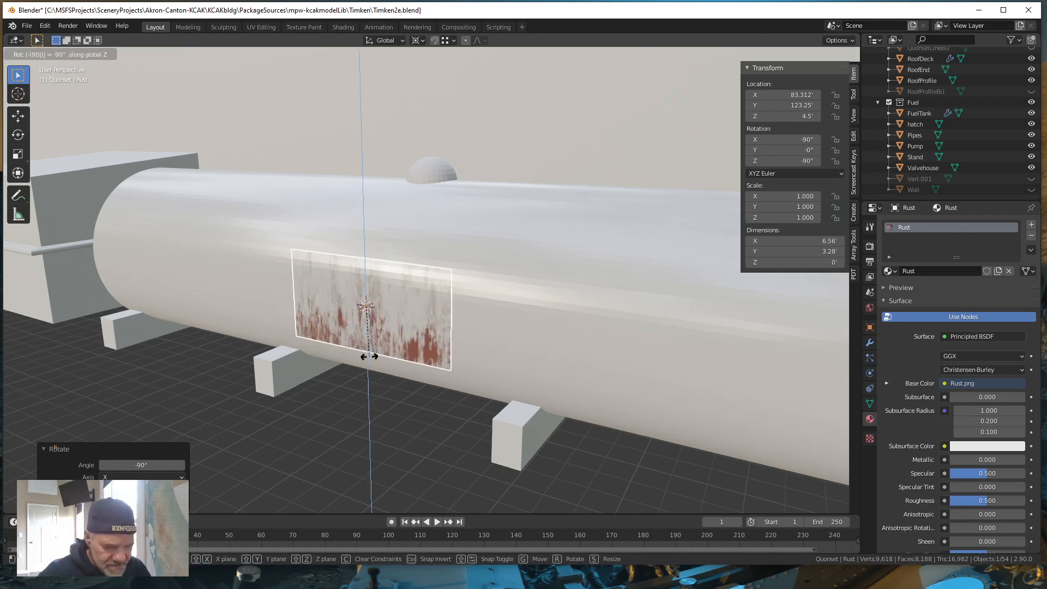
pyautogui.press('Return')
# Flip the Rust plane by rotating it 180° about the global X axis, so the rust streaks run downward
pyautogui.moveTo(382, 373); pyautogui.dragTo(418, 383, button='middle')
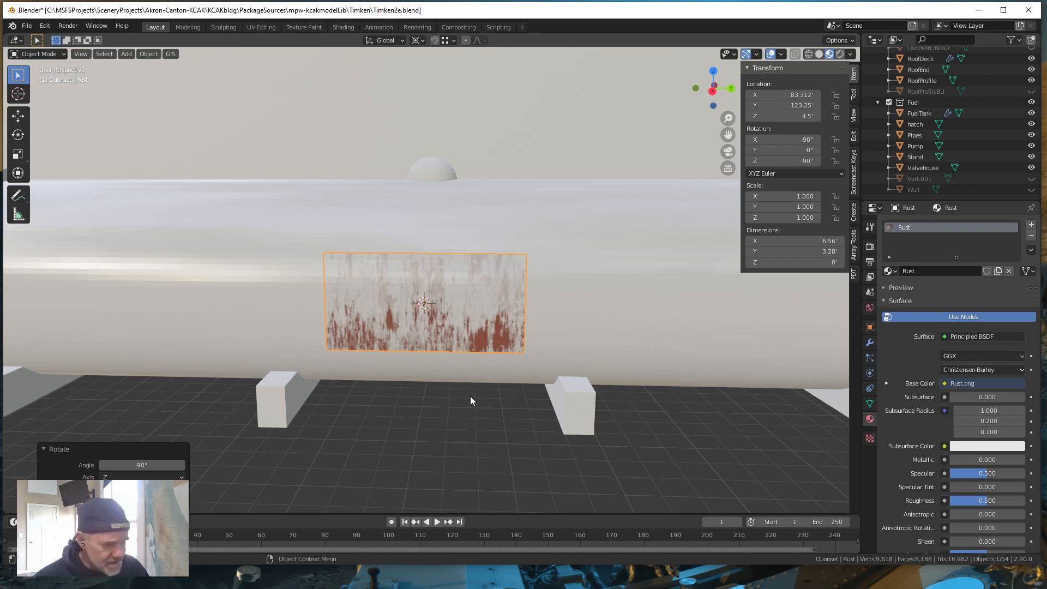
pyautogui.press('r')
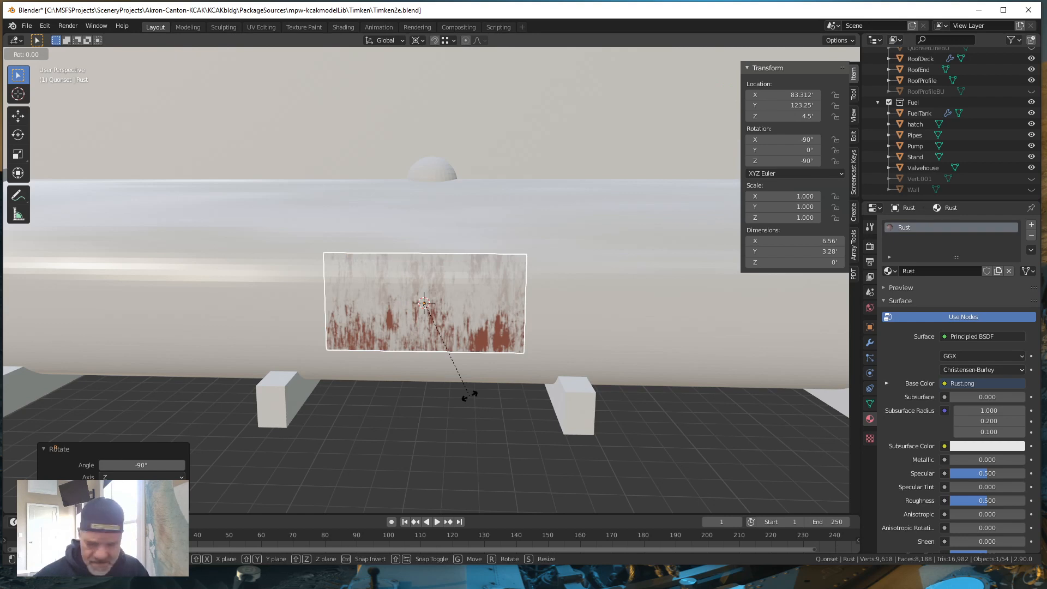
pyautogui.write('x180')
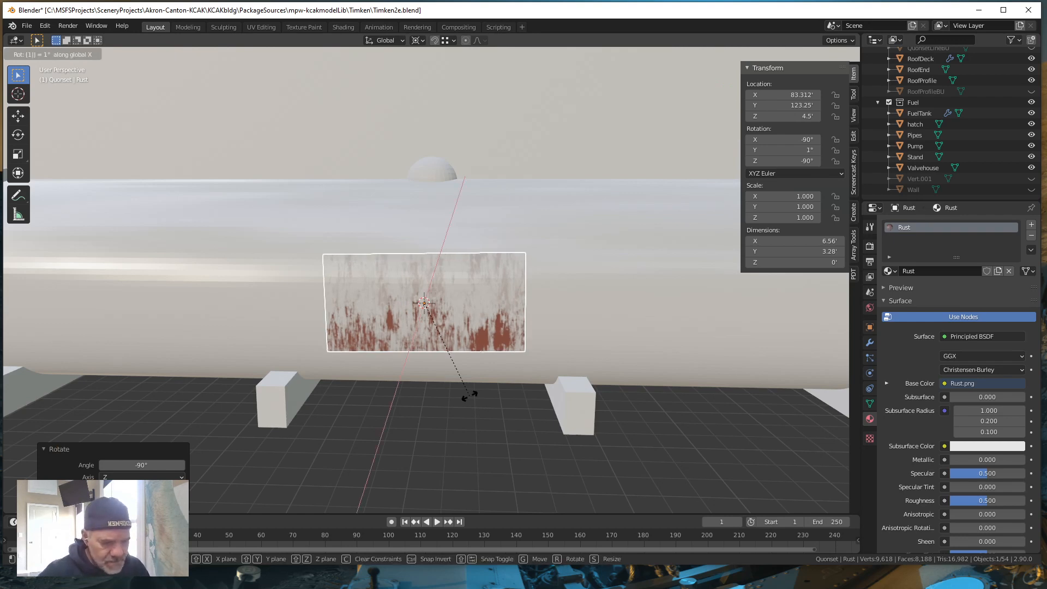
pyautogui.press('Return')
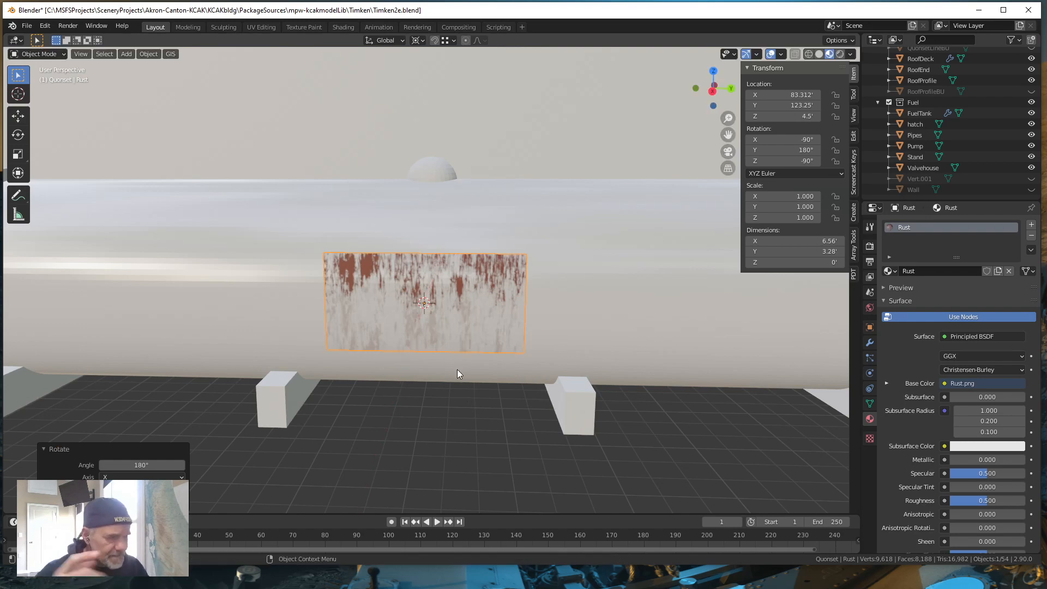
pyautogui.scroll(-3, 457, 440)
pyautogui.moveTo(437, 440); pyautogui.dragTo(349, 348, button='middle')
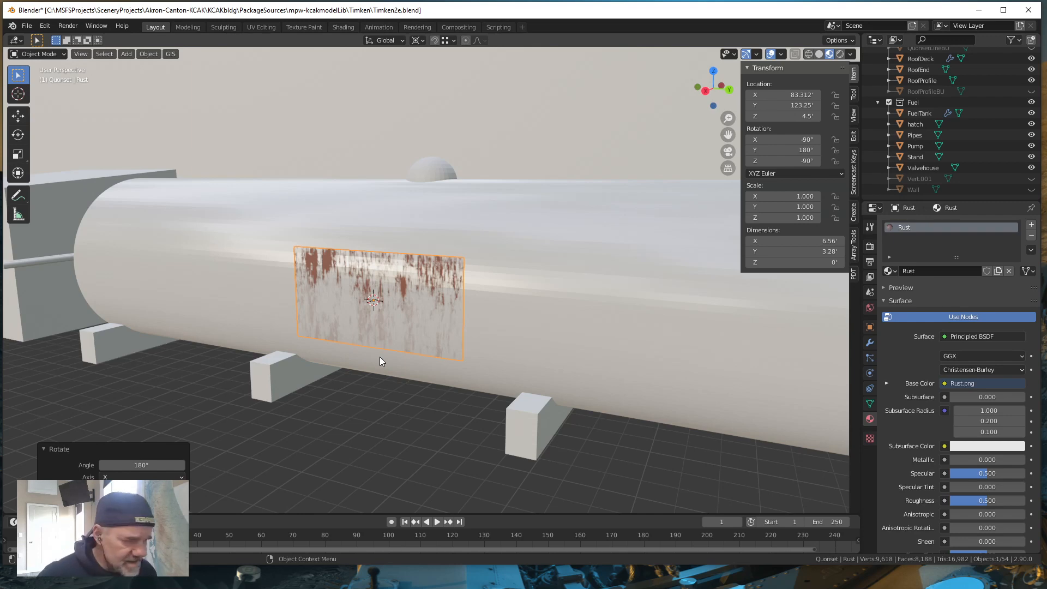
pyautogui.moveTo(491, 335); pyautogui.dragTo(469, 335, button='middle')
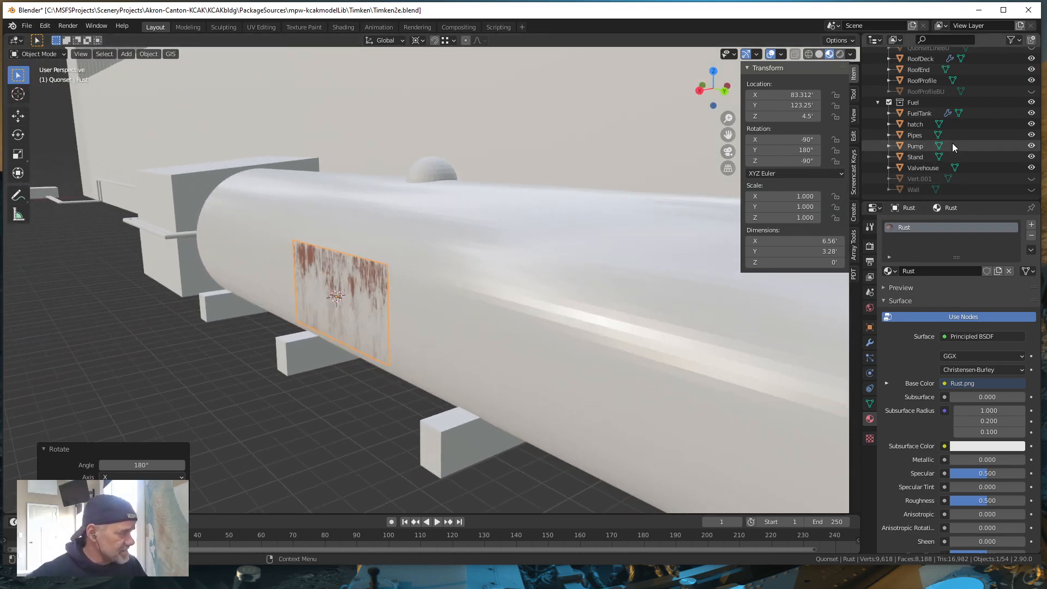
# Set the Rust material's blend mode to Opaque
pyautogui.press('KP_Decimal')
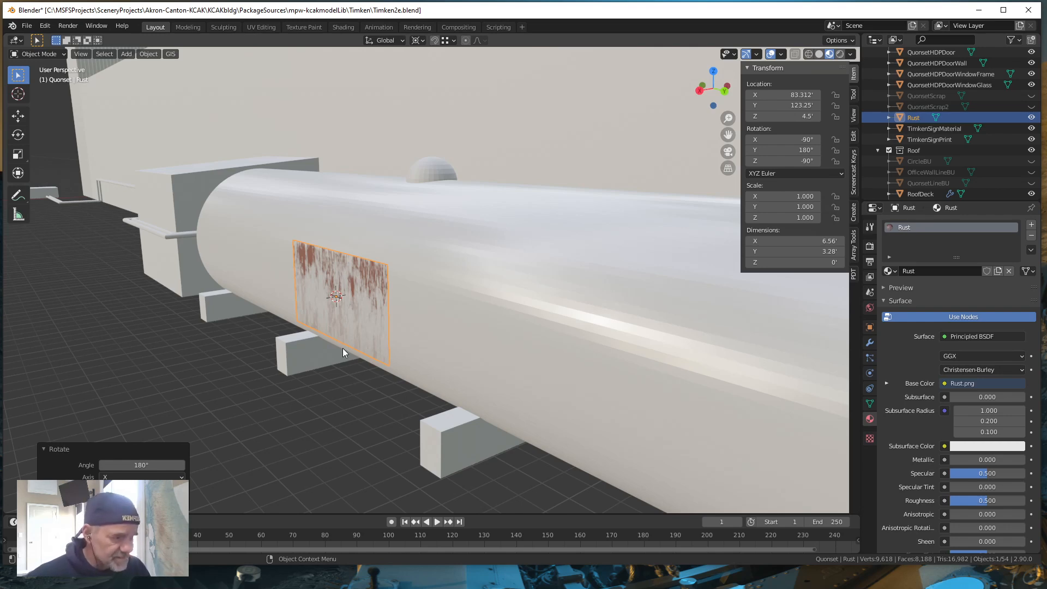
pyautogui.moveTo(333, 370); pyautogui.dragTo(421, 228, button='middle')
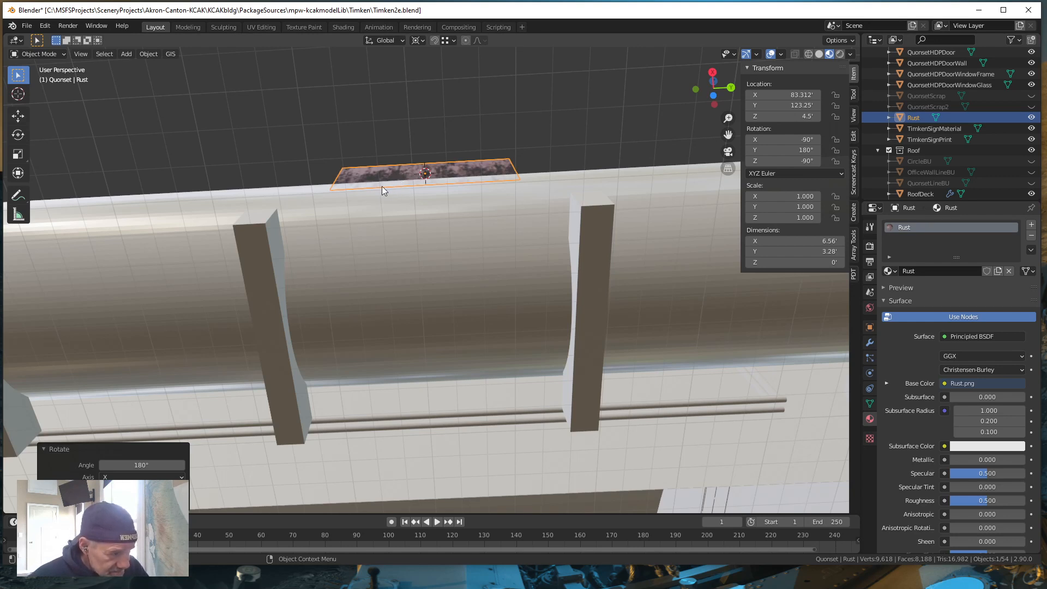
pyautogui.moveTo(411, 222); pyautogui.dragTo(418, 323, button='middle')
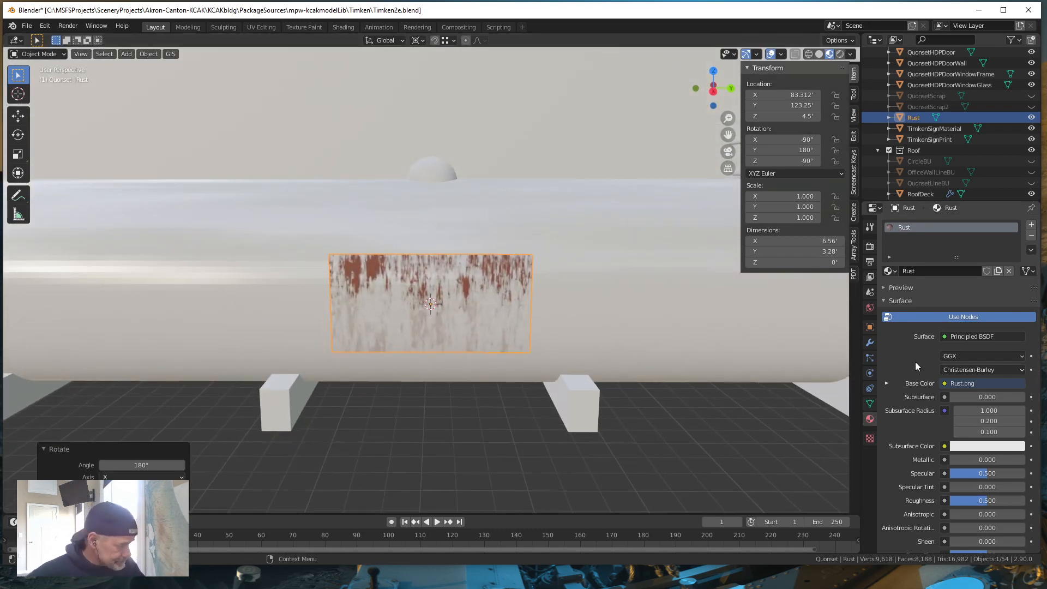
pyautogui.scroll(-5, 968, 385)
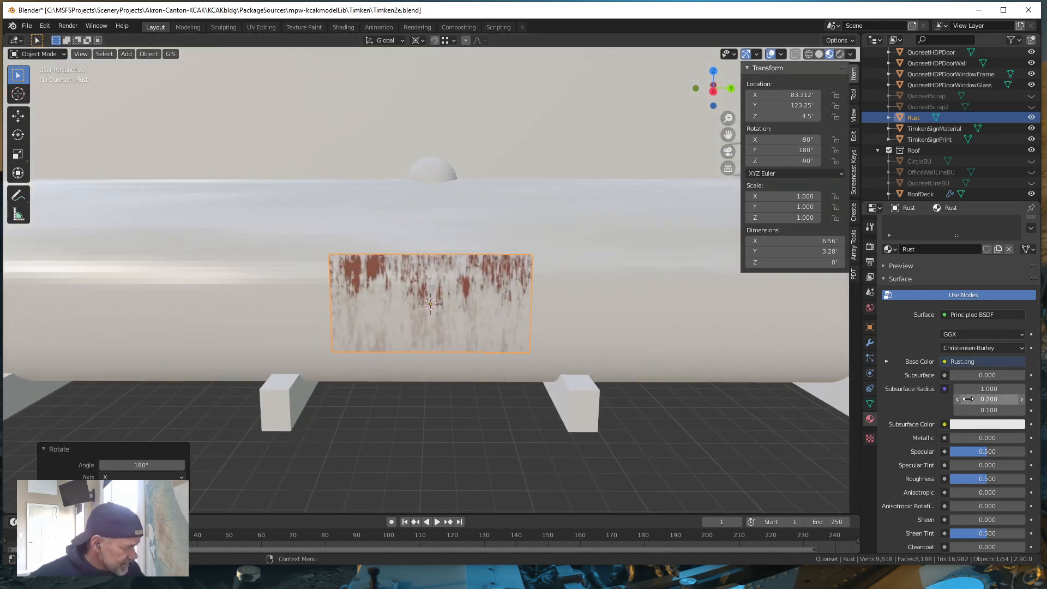
pyautogui.scroll(-12, 963, 390)
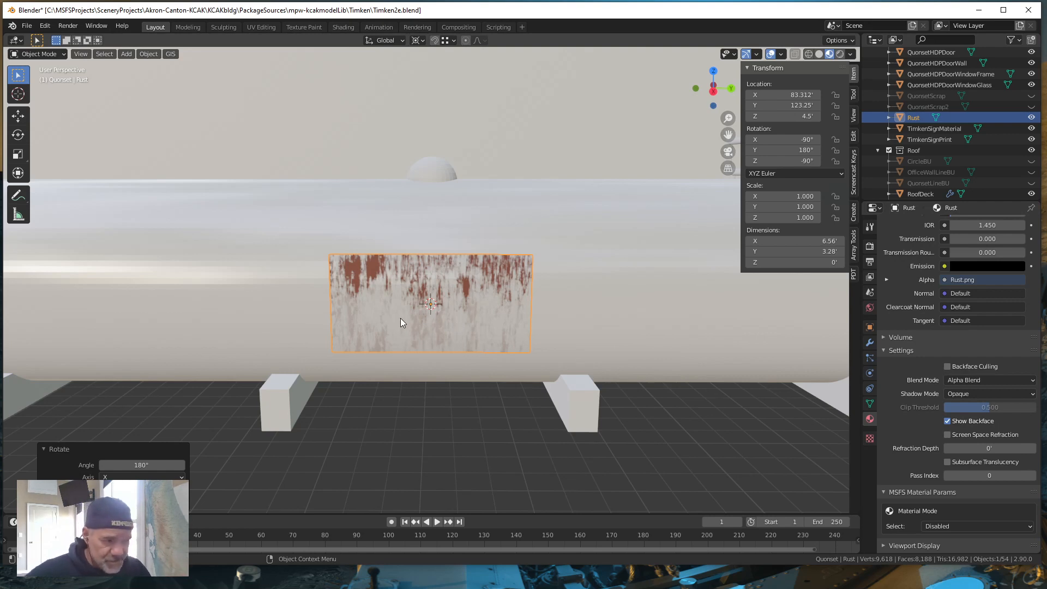
pyautogui.click(1033, 381)
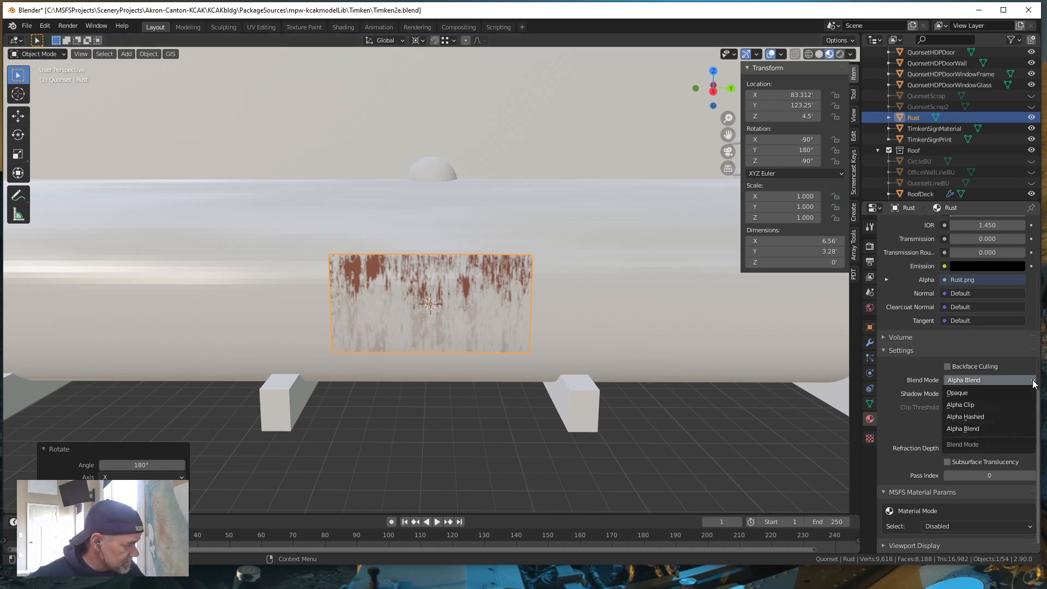
pyautogui.click(954, 392)
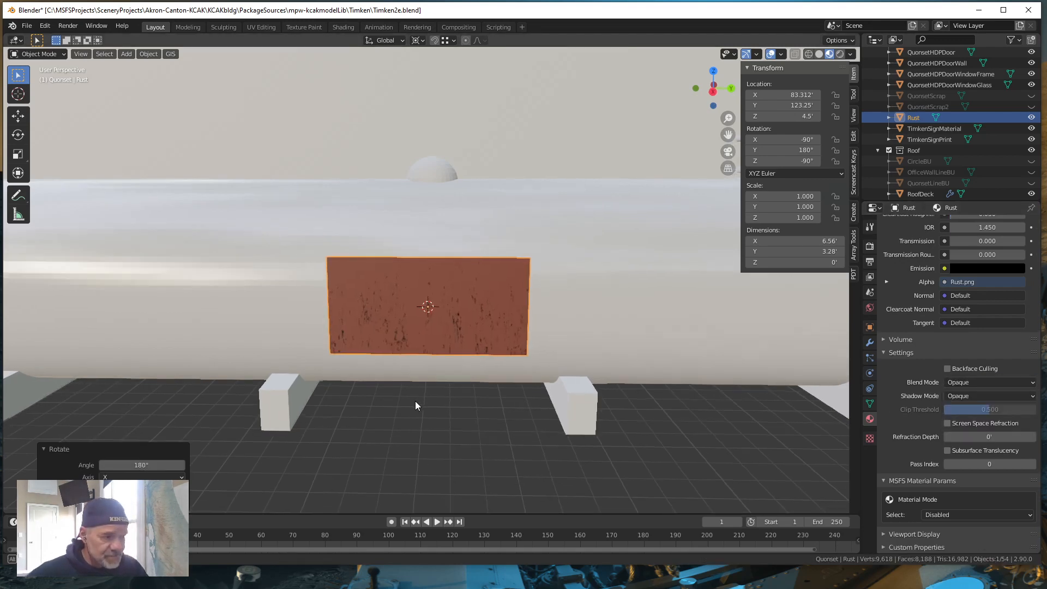
pyautogui.moveTo(415, 405)
pyautogui.mouseDown(button='middle')
pyautogui.moveTo(378, 388)
pyautogui.moveTo(415, 331)
pyautogui.moveTo(423, 420)
pyautogui.moveTo(427, 399)
pyautogui.mouseUp(button='middle')
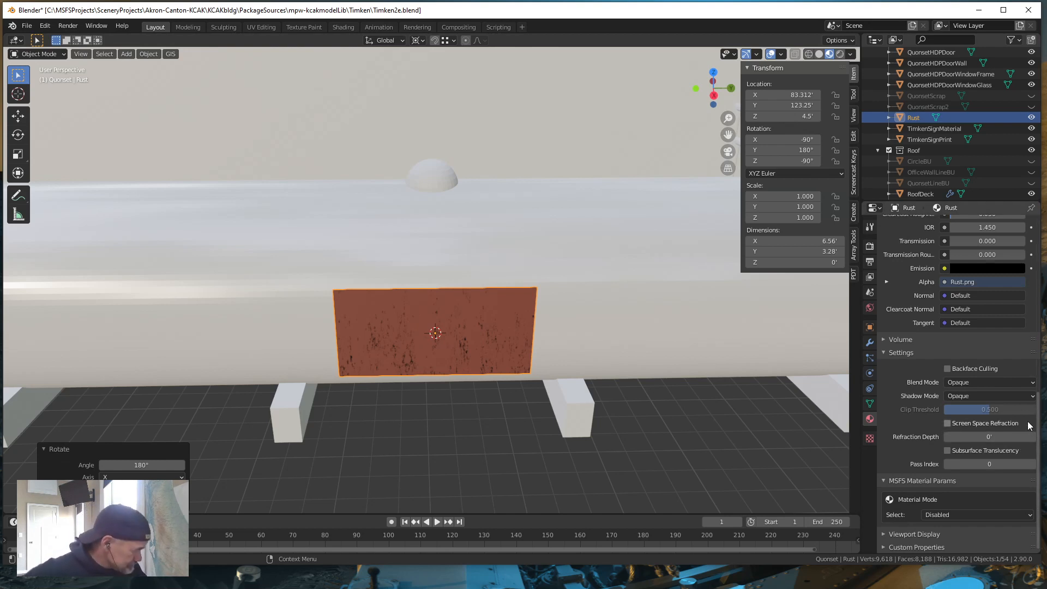
# Restore the Rust material's Alpha Blend blend mode
pyautogui.click(1034, 383)
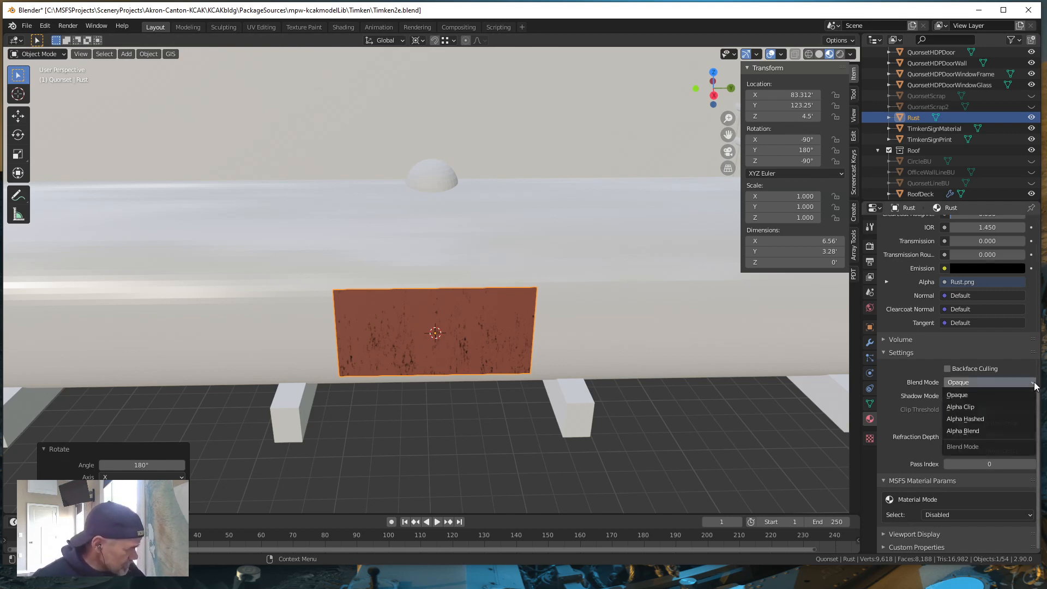
pyautogui.click(973, 429)
pyautogui.moveTo(563, 464); pyautogui.dragTo(537, 459, button='middle')
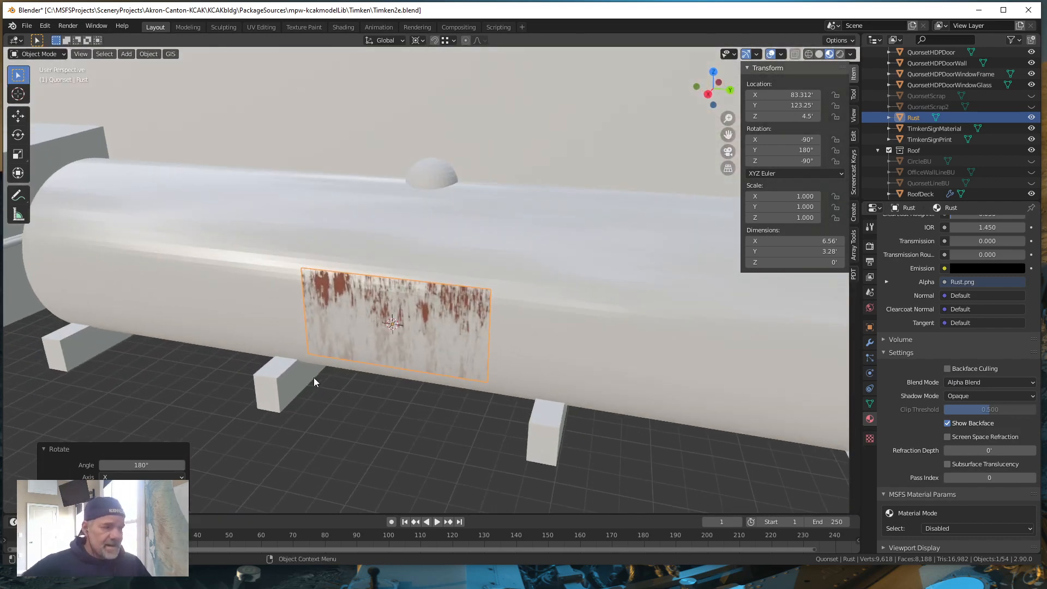
pyautogui.moveTo(360, 404)
pyautogui.mouseDown(button='middle')
pyautogui.moveTo(364, 413)
pyautogui.moveTo(344, 410)
pyautogui.moveTo(348, 395)
pyautogui.moveTo(361, 404)
pyautogui.mouseUp(button='middle')
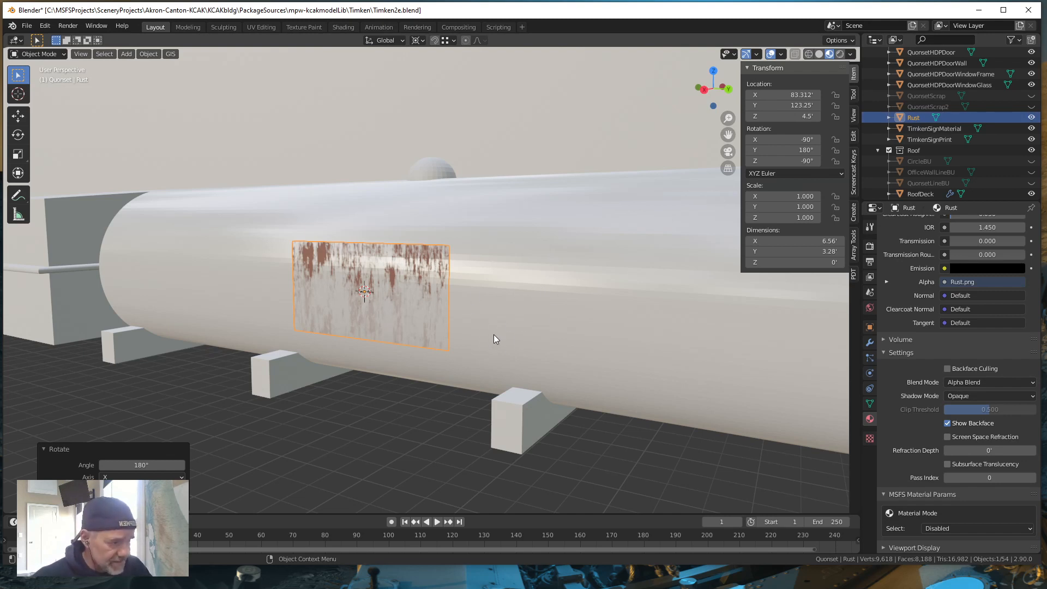
# Raise the Rust plane beside the fuel tank by about 2.34 ft along the global Z axis
pyautogui.moveTo(502, 330); pyautogui.dragTo(458, 320, button='middle')
pyautogui.scroll(-2, 458, 322)
pyautogui.scroll(-3, 469, 325)
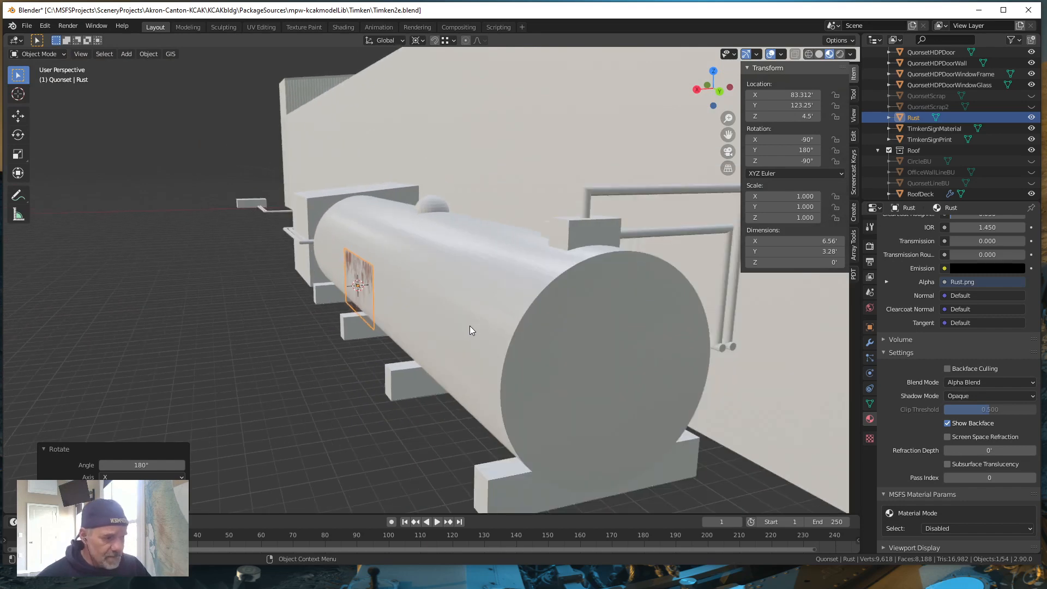
pyautogui.scroll(-2, 466, 325)
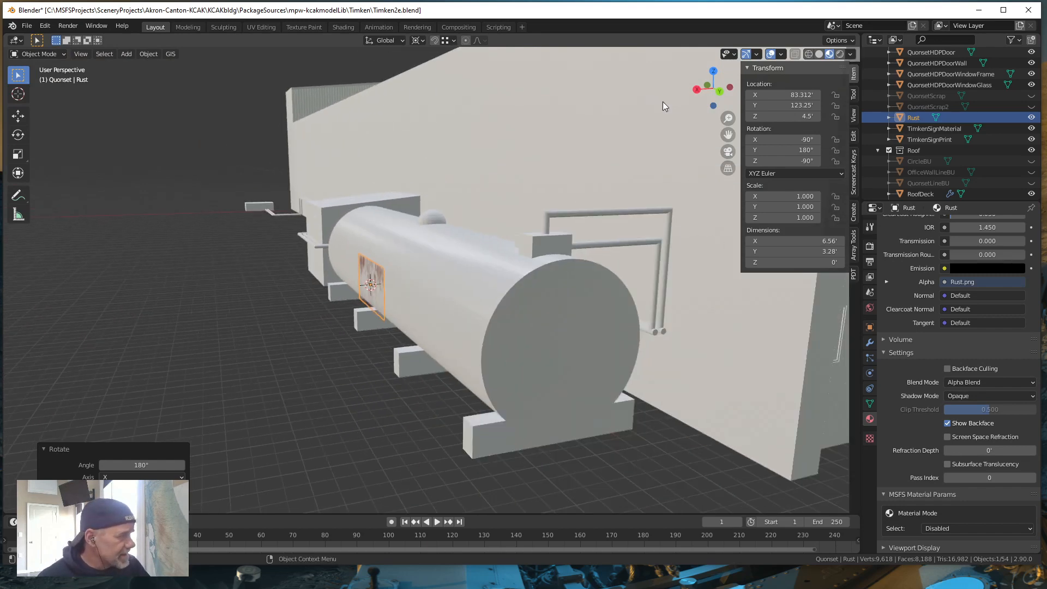
pyautogui.click(720, 92)
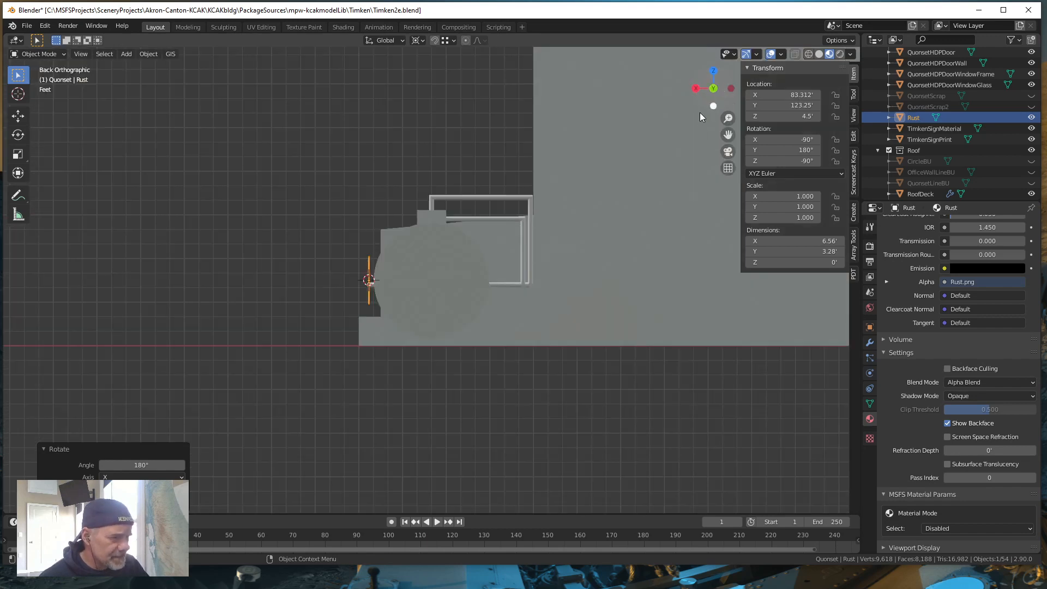
pyautogui.scroll(1, 466, 320)
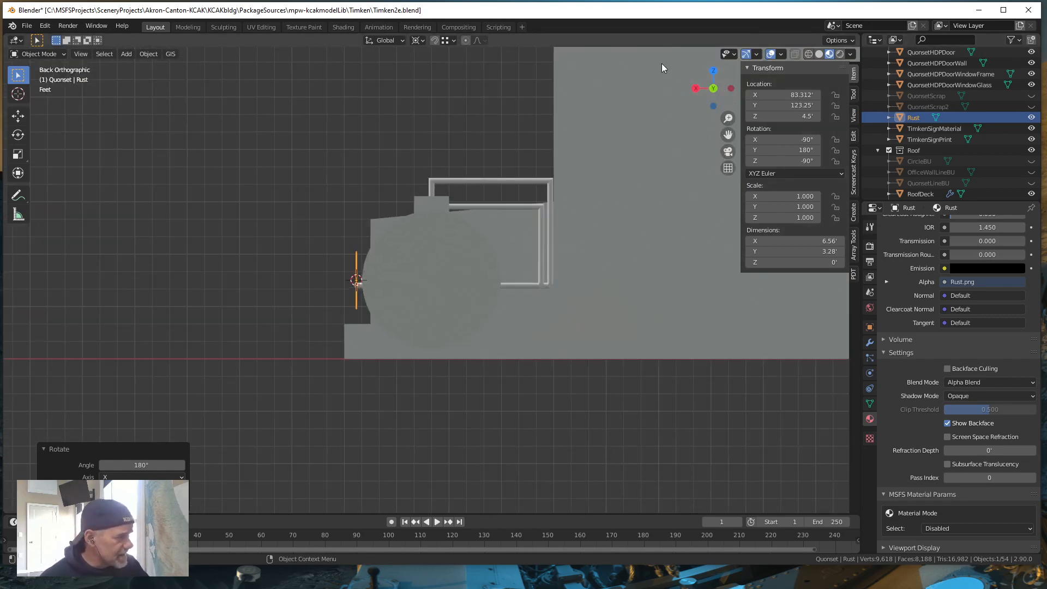
pyautogui.scroll(2, 436, 322)
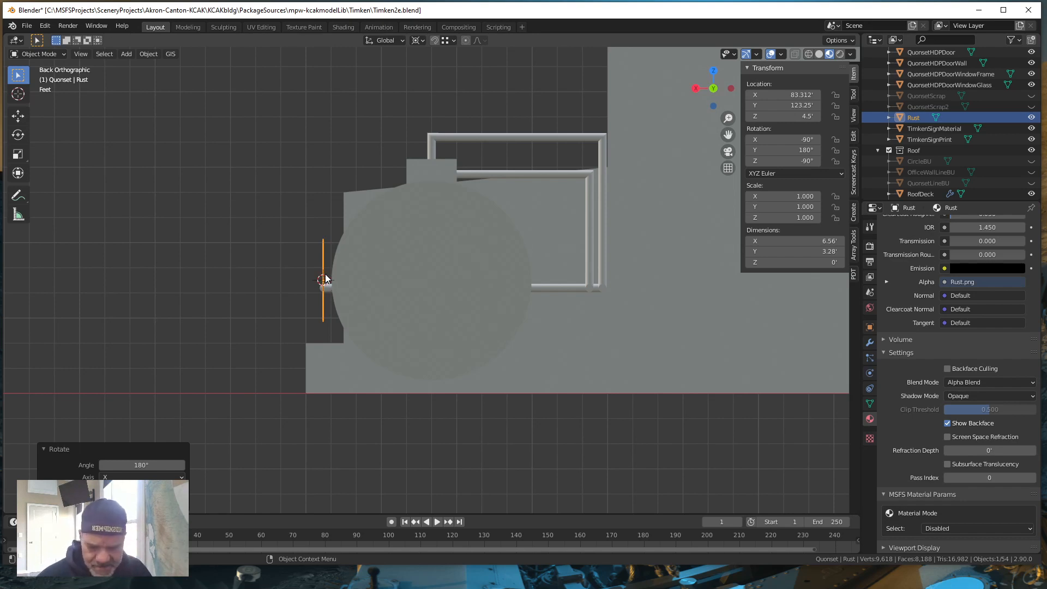
pyautogui.press('g')
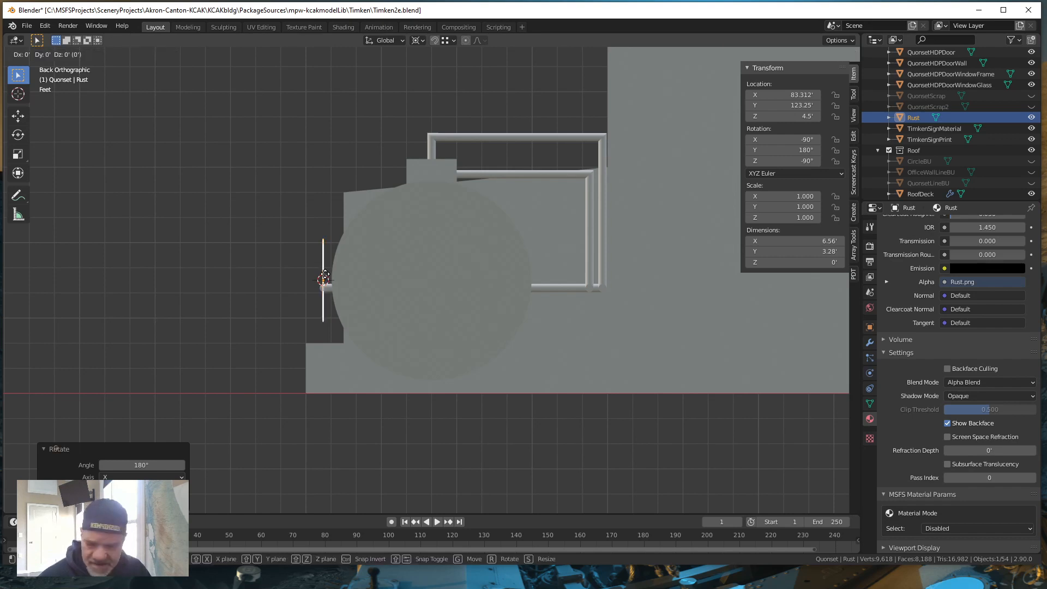
pyautogui.press('z')
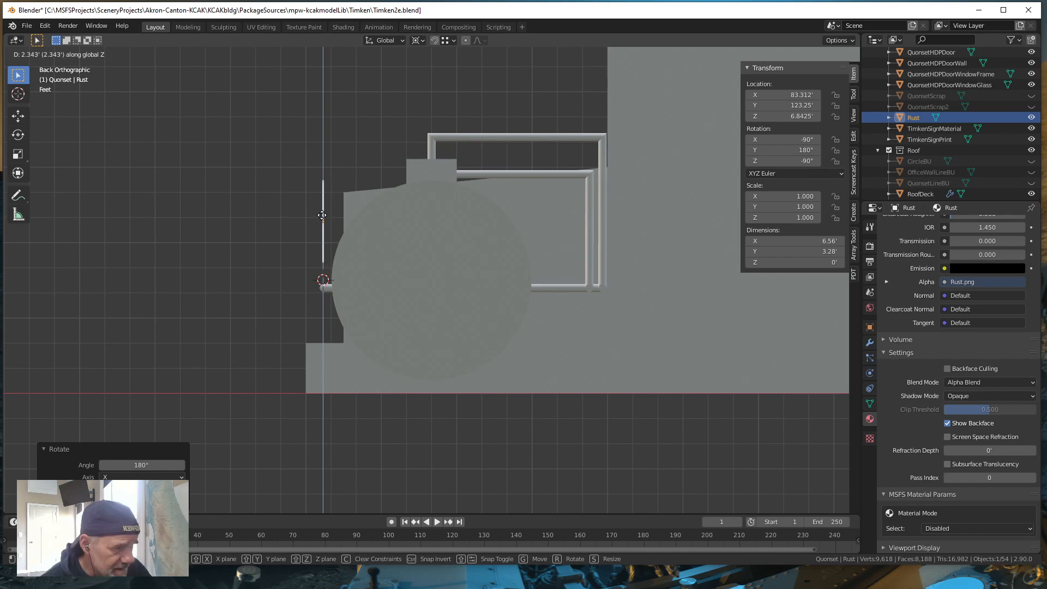
pyautogui.click(322, 216)
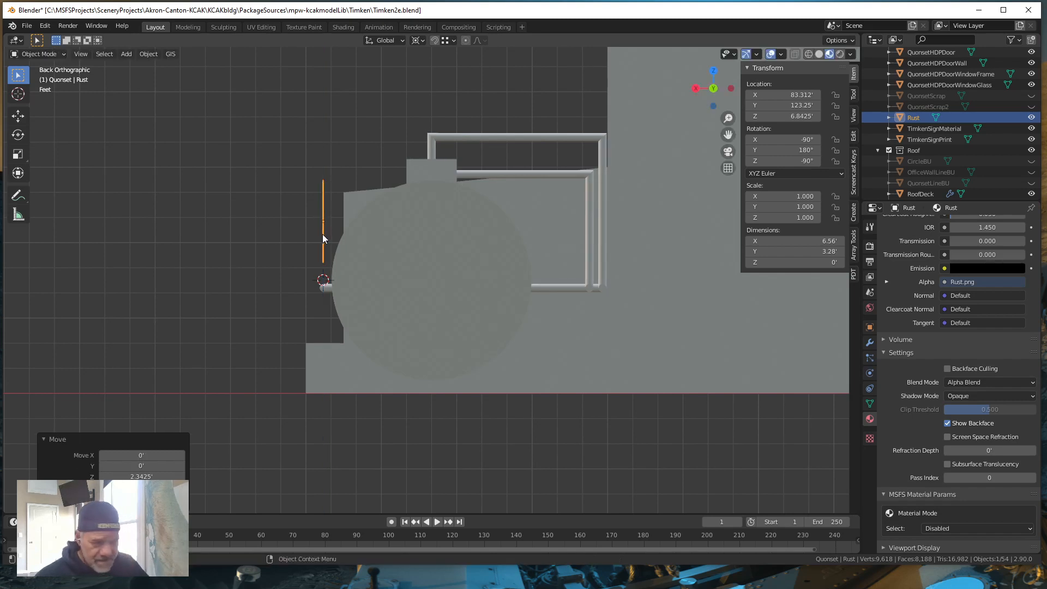
# Move the Rust plane about -1.63 ft along global X toward the tank and raise it about 1.11 ft along Z
pyautogui.press('g')
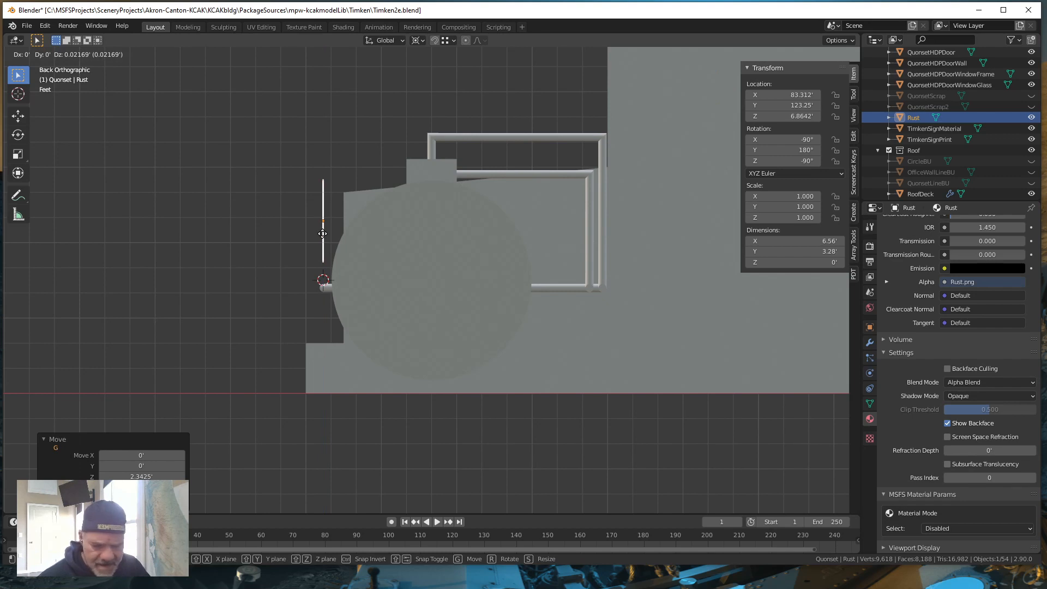
pyautogui.press('x')
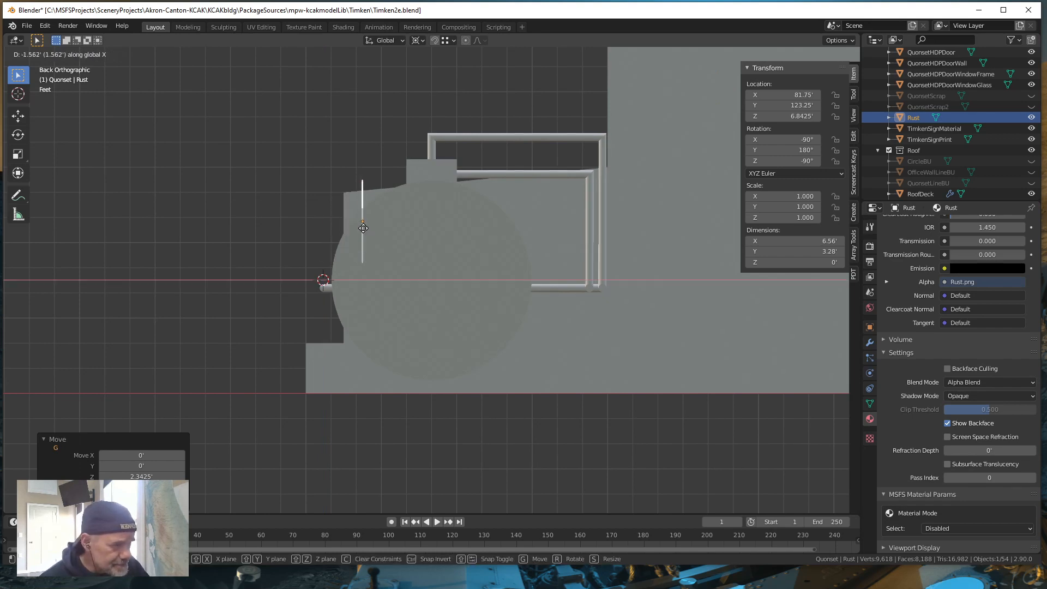
pyautogui.click(363, 227)
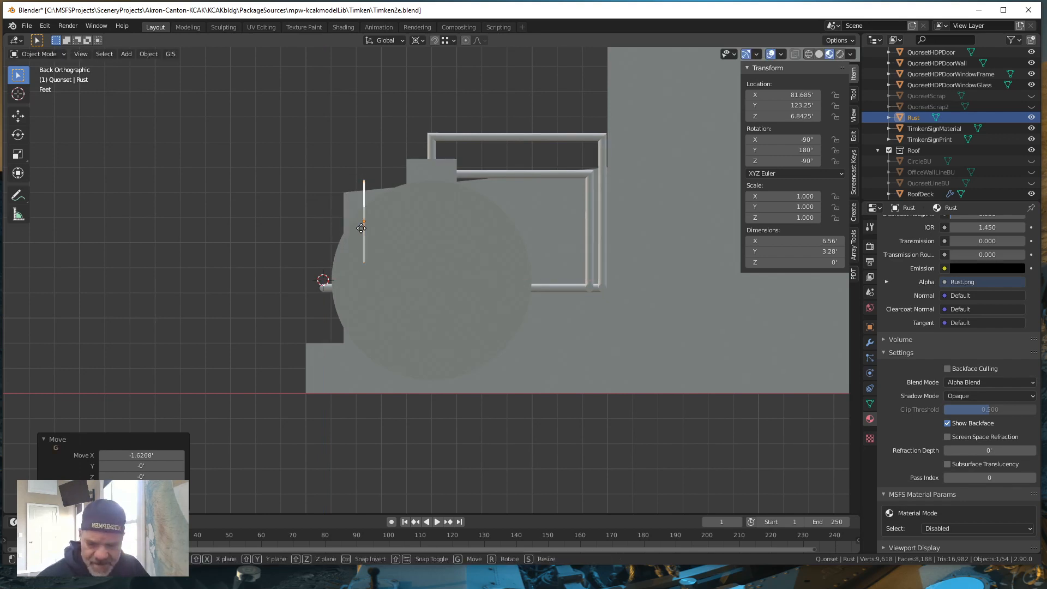
pyautogui.press('g')
pyautogui.press('z')
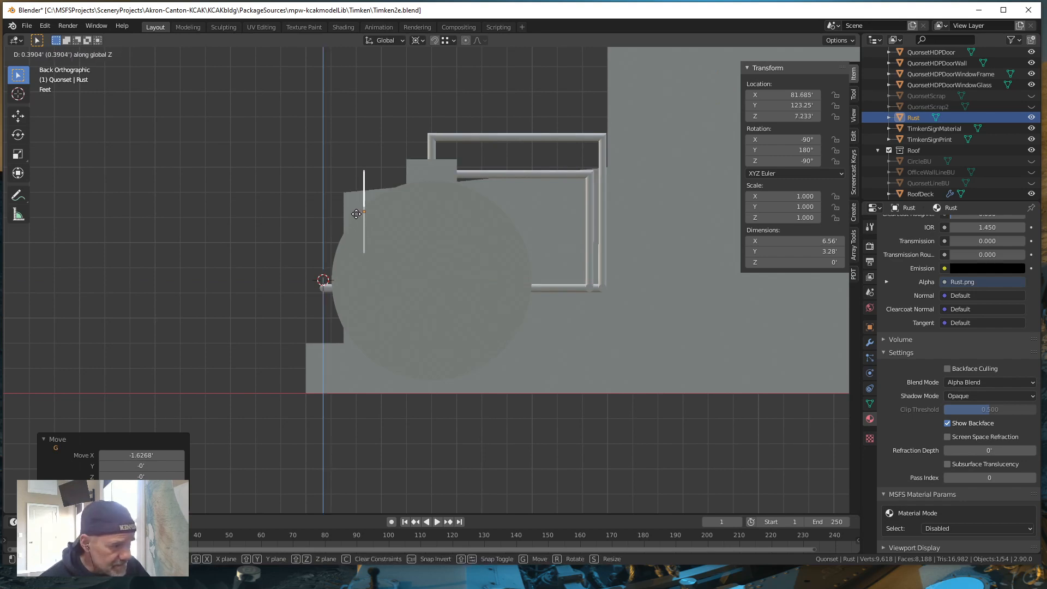
pyautogui.click(355, 204)
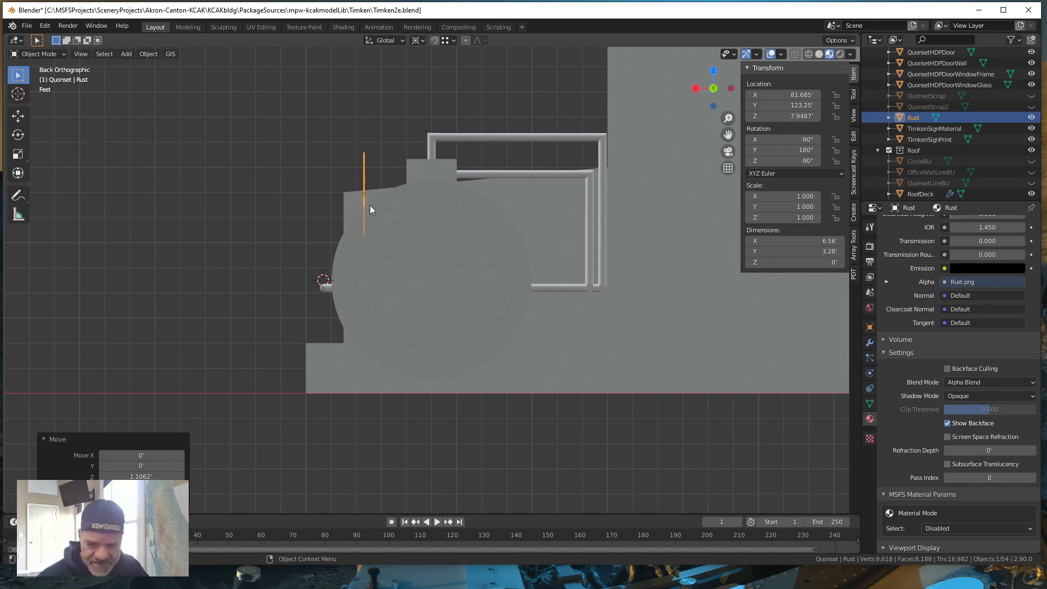
pyautogui.press('r')
pyautogui.press('y')
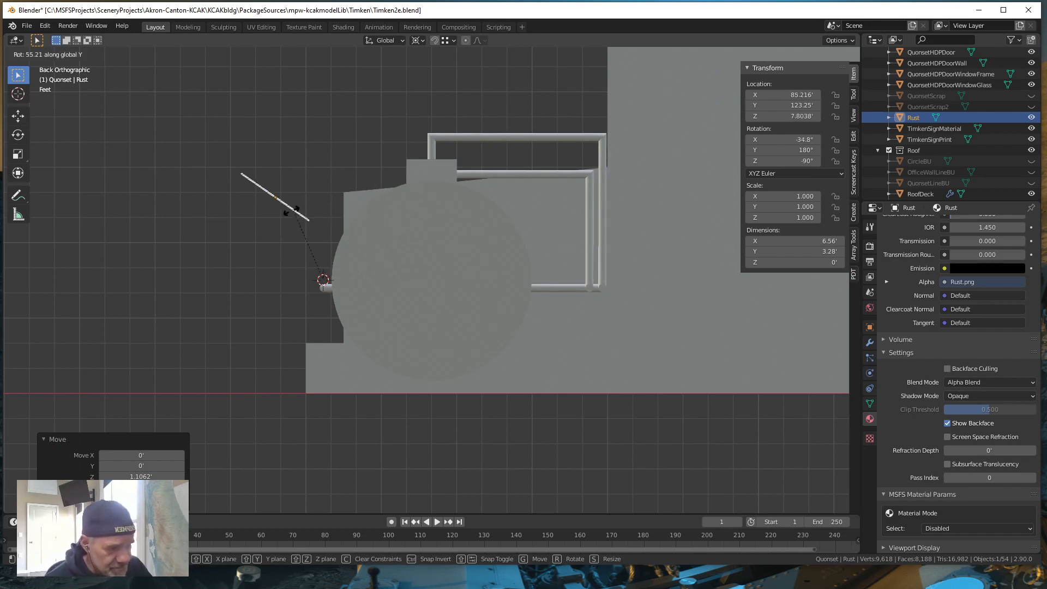
pyautogui.press('Escape')
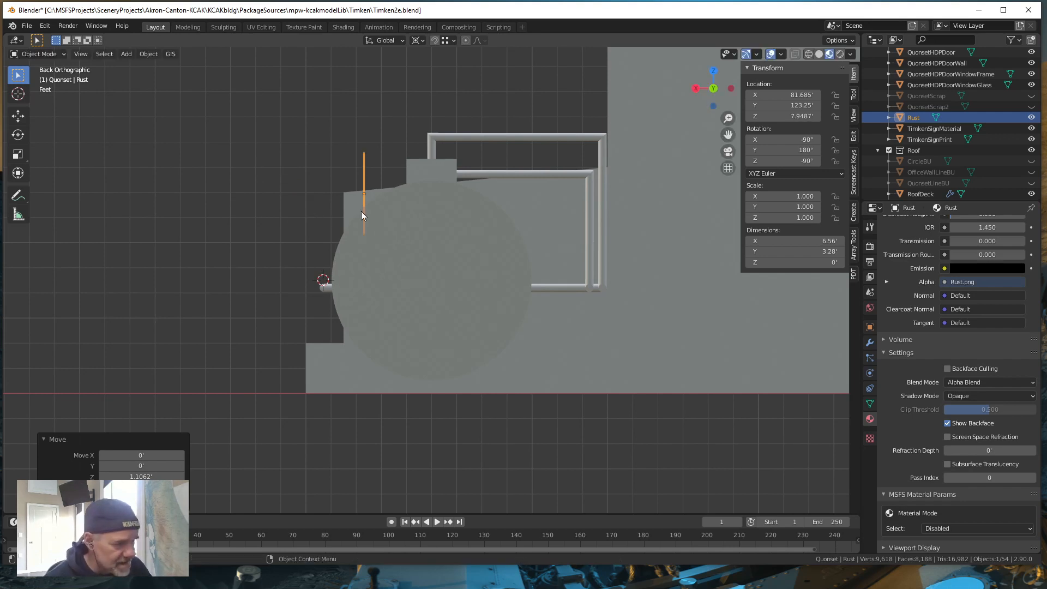
# Set the transform pivot point to Median Point and rotate the Rust plane about -48° around global Y to slope along the tank's upper side
pyautogui.click(421, 41)
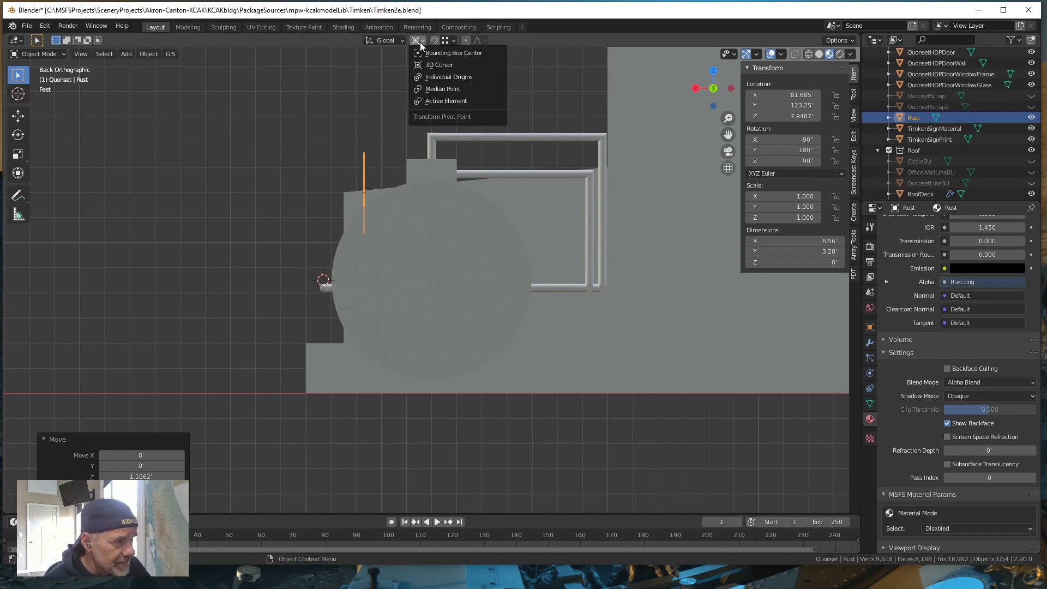
pyautogui.click(431, 90)
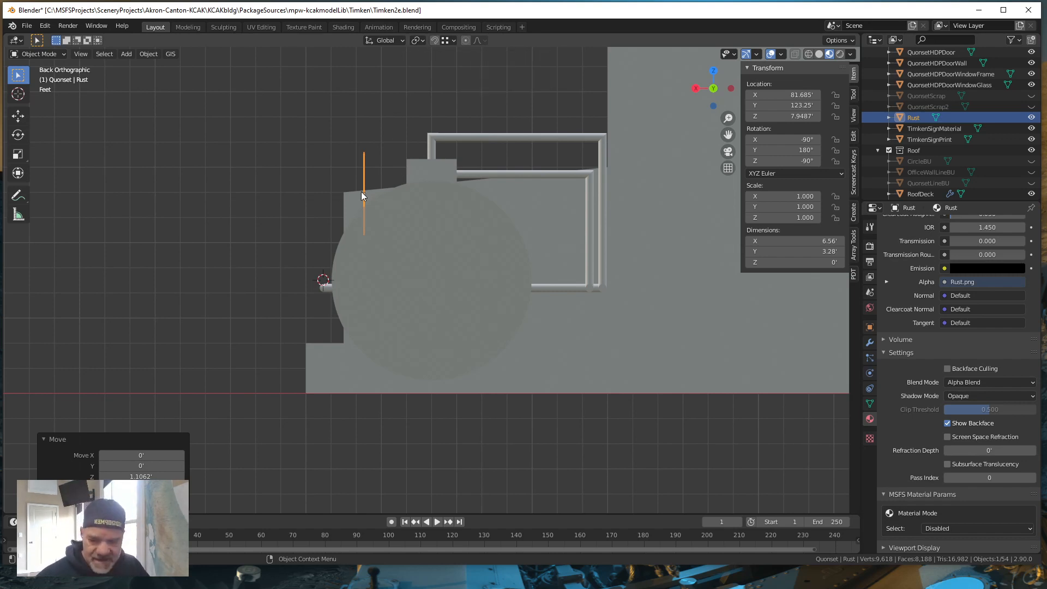
pyautogui.press('r')
pyautogui.press('y')
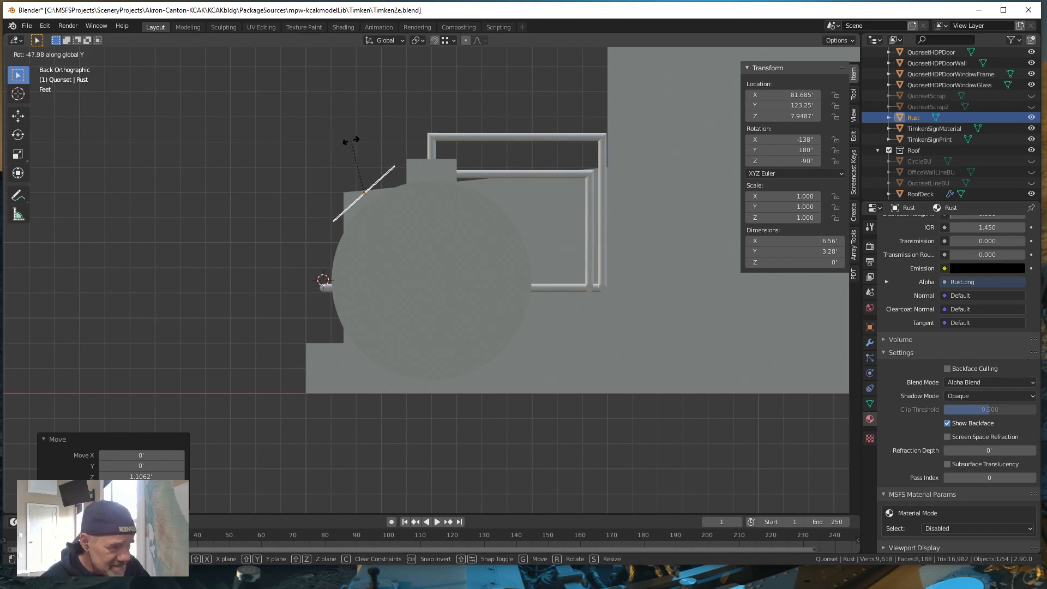
pyautogui.click(350, 140)
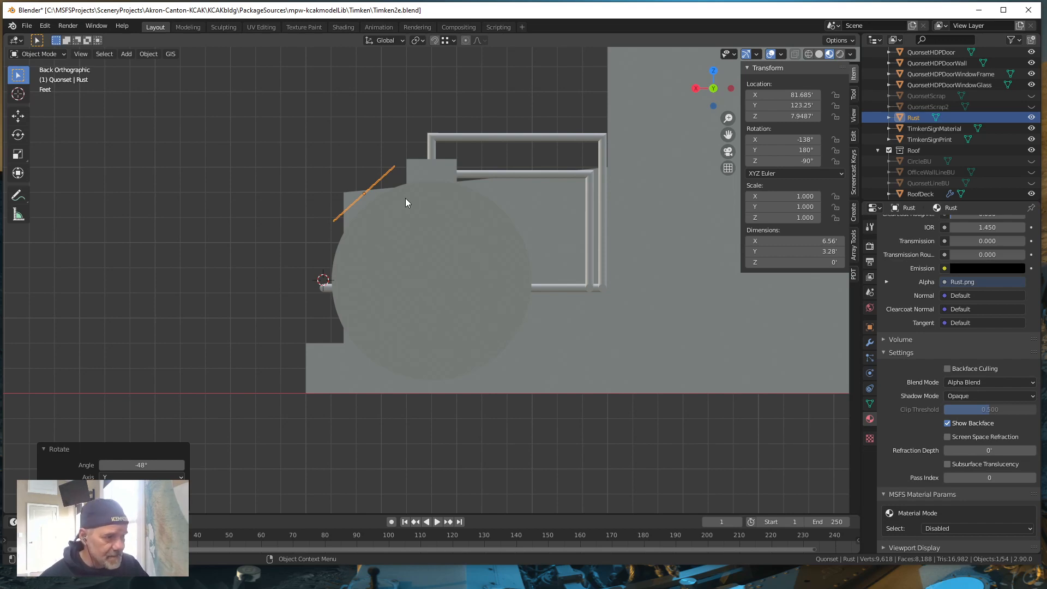
pyautogui.moveTo(358, 237); pyautogui.dragTo(394, 278, button='middle')
pyautogui.moveTo(395, 274); pyautogui.dragTo(400, 270, button='middle')
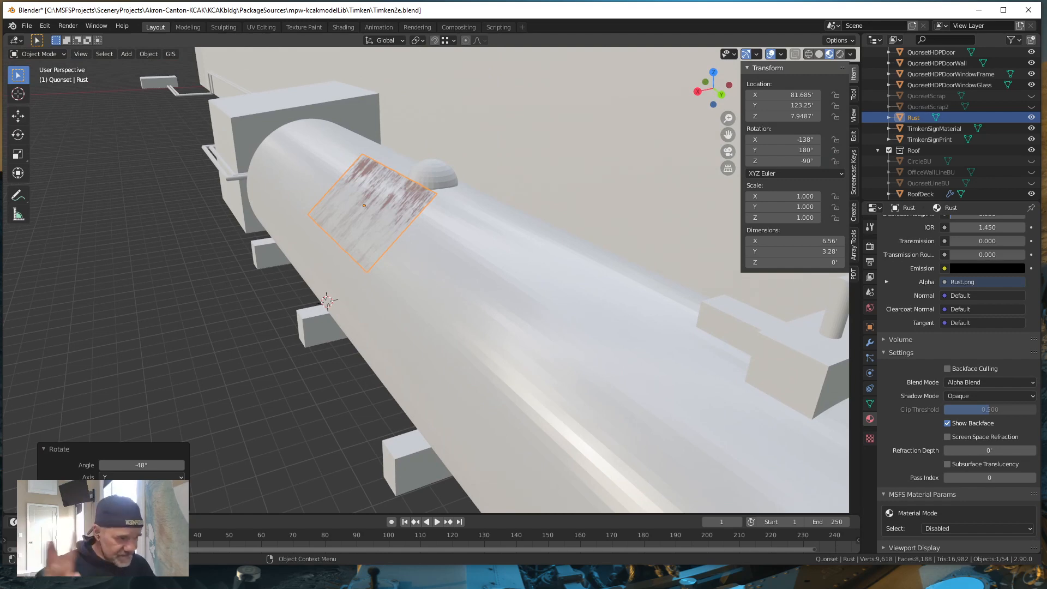
pyautogui.moveTo(481, 464); pyautogui.dragTo(347, 352, button='middle')
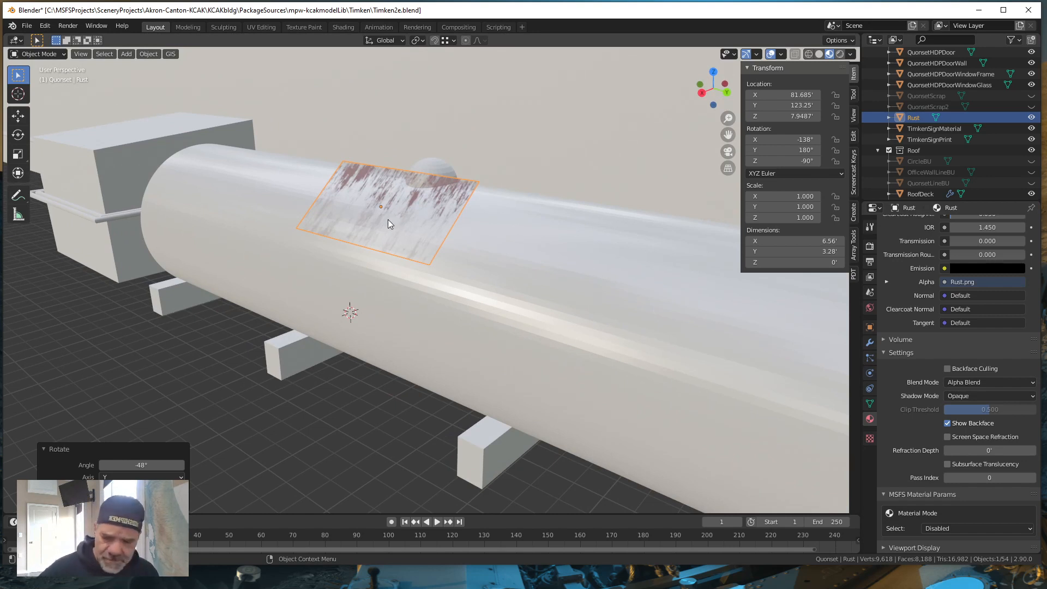
pyautogui.press('Tab')
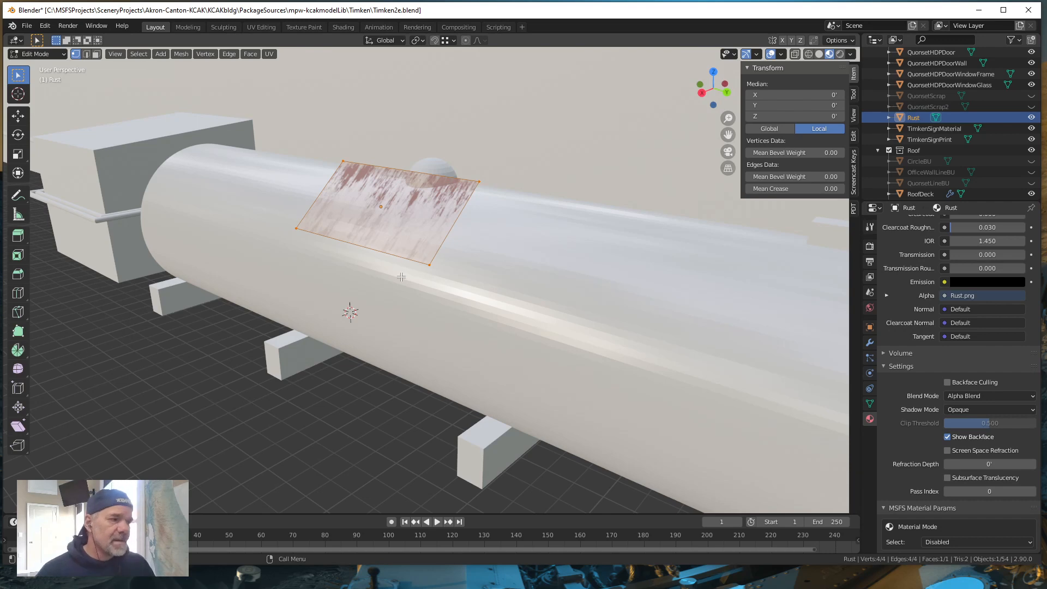
pyautogui.moveTo(404, 288); pyautogui.dragTo(399, 292, button='middle')
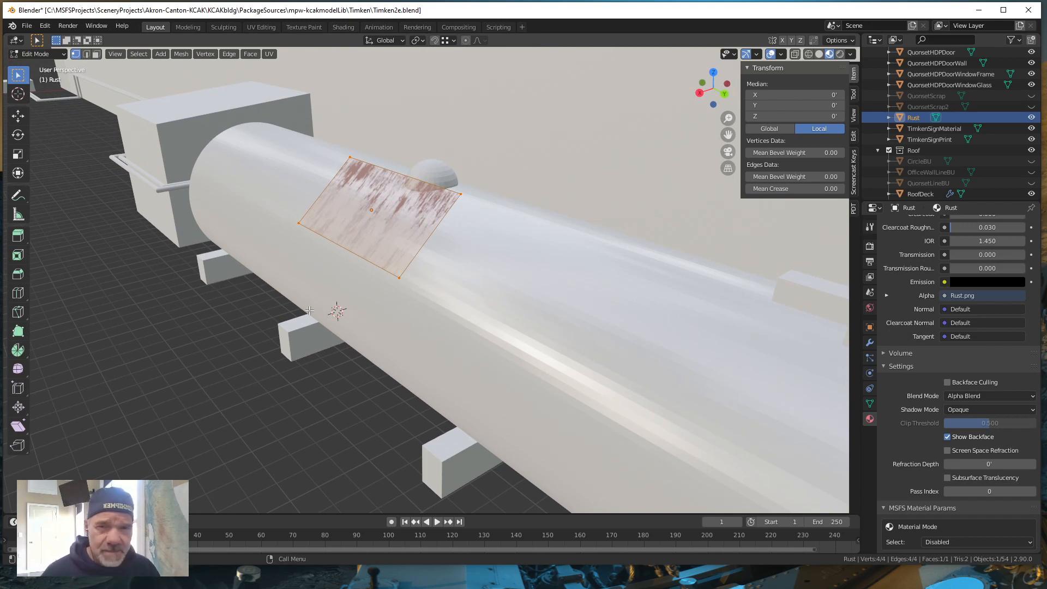
pyautogui.moveTo(370, 313); pyautogui.dragTo(449, 254, button='middle')
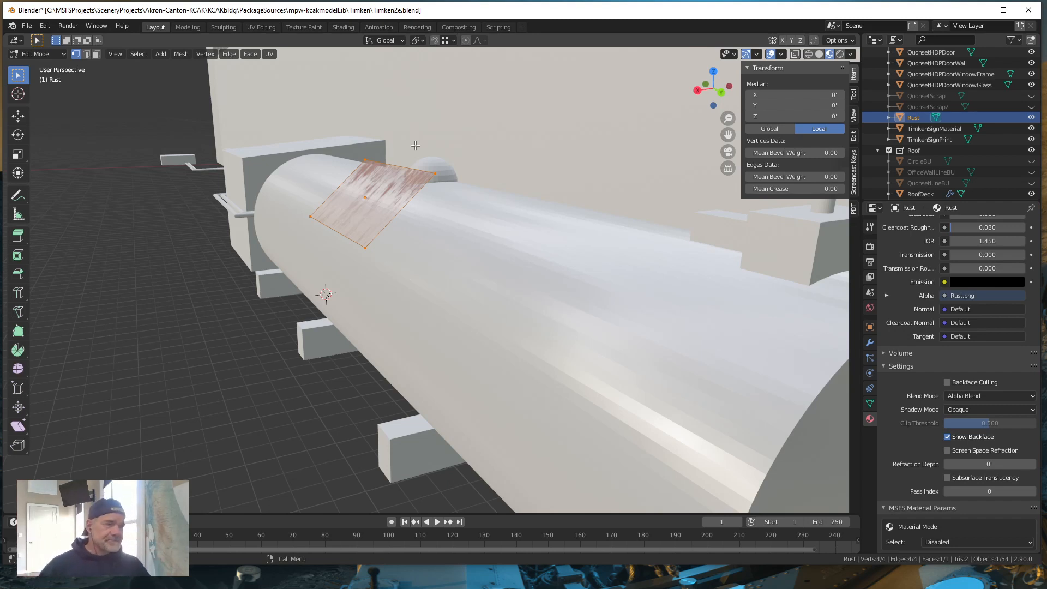
pyautogui.moveTo(406, 271); pyautogui.dragTo(433, 289, button='middle')
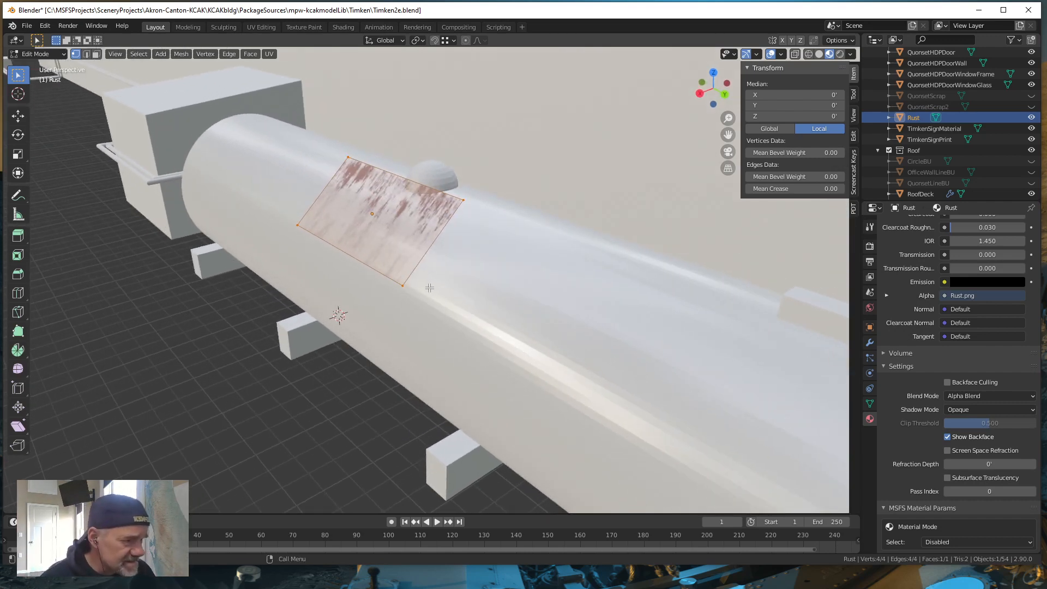
pyautogui.press('Tab')
# Add a Shrinkwrap modifier to the Rust plane
pyautogui.moveTo(456, 267); pyautogui.dragTo(440, 255, button='middle')
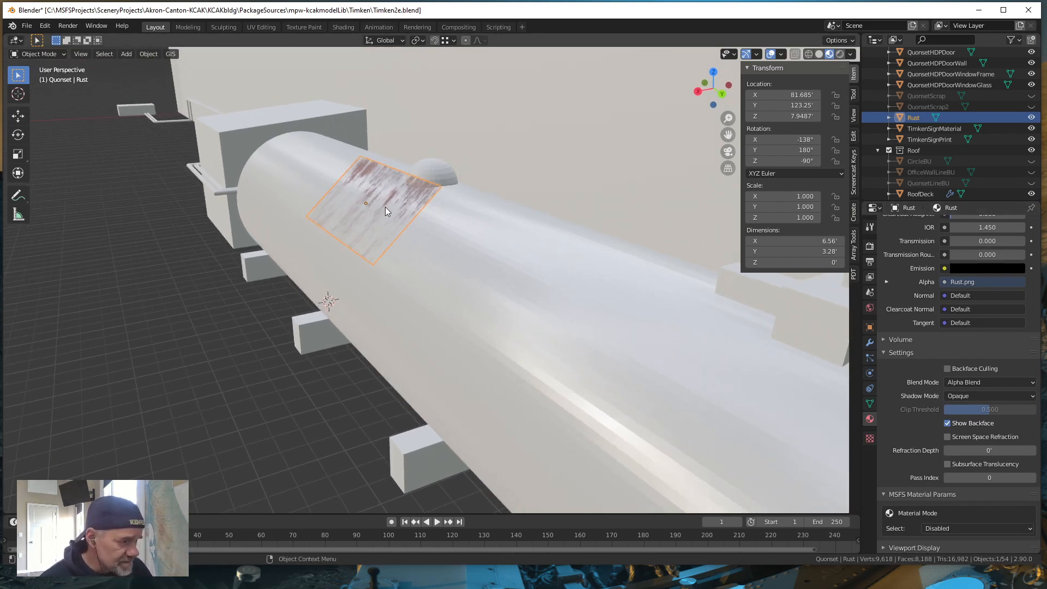
pyautogui.click(870, 343)
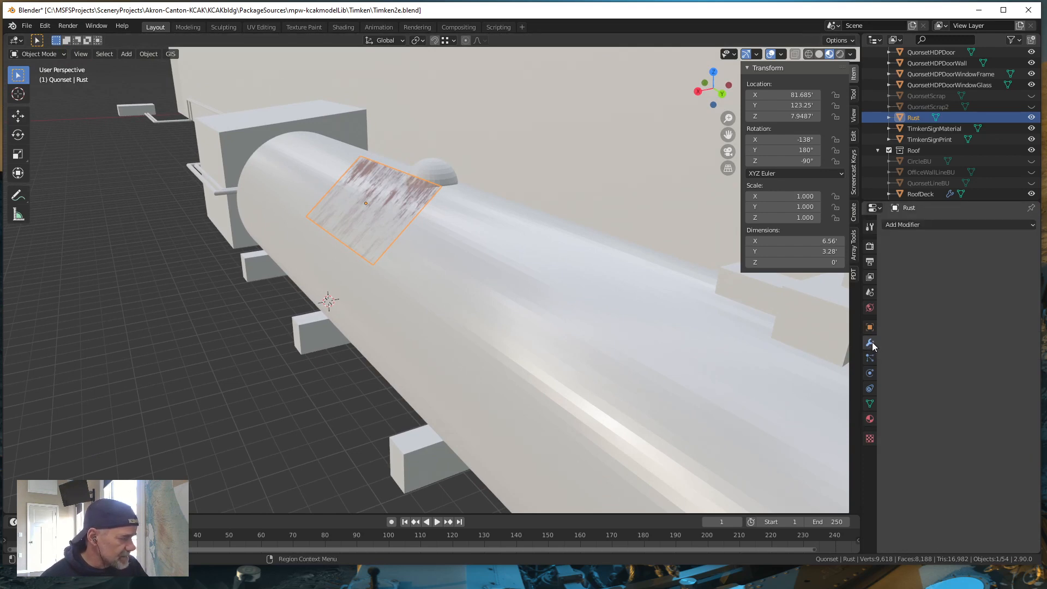
pyautogui.click(909, 224)
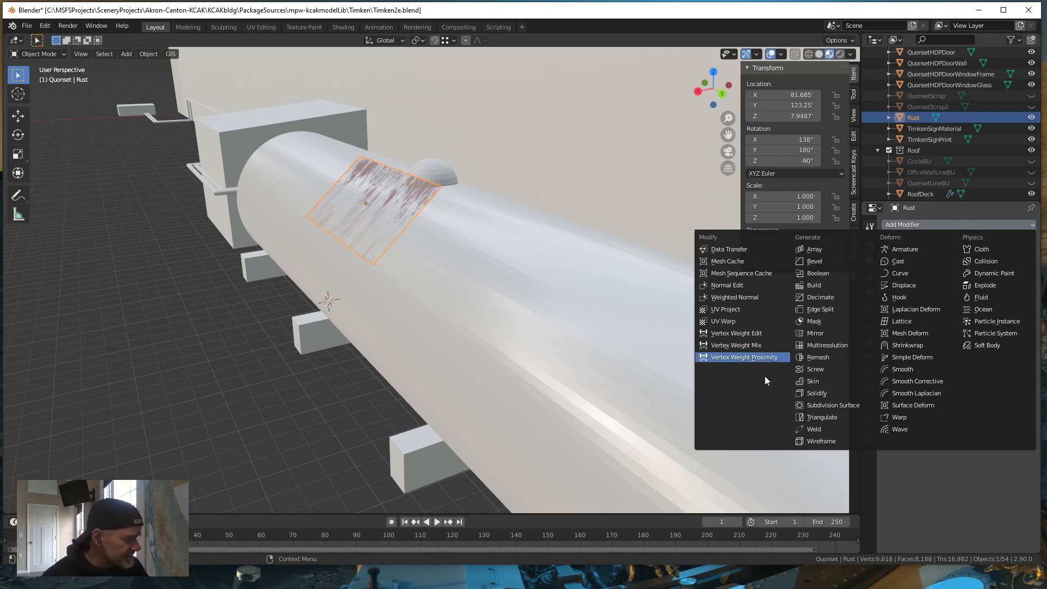
pyautogui.click(915, 346)
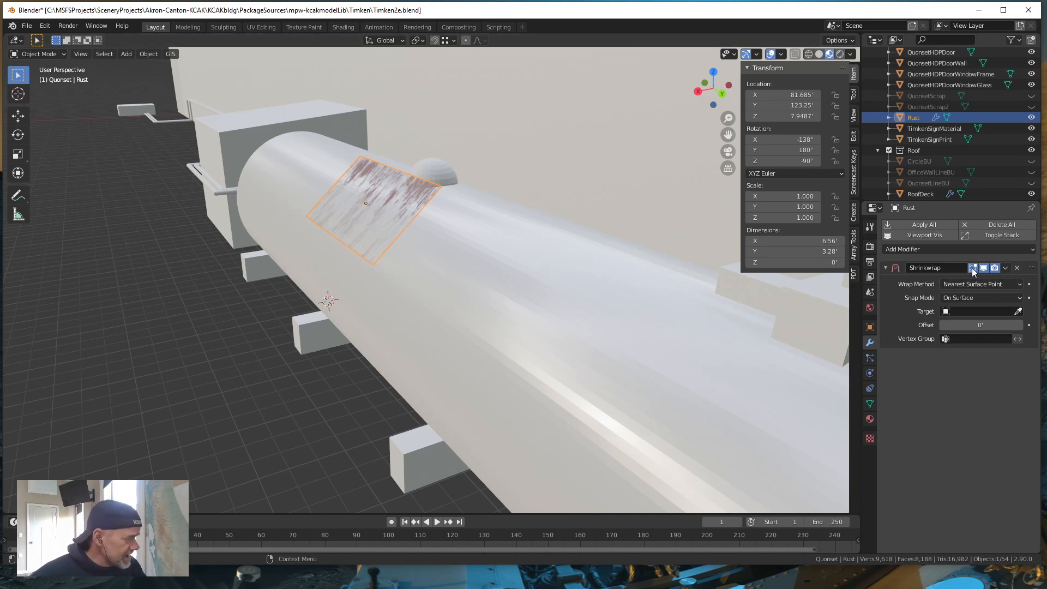
# Pick the FuelTank object as the target of the Rust plane's Shrinkwrap modifier
pyautogui.click(947, 311)
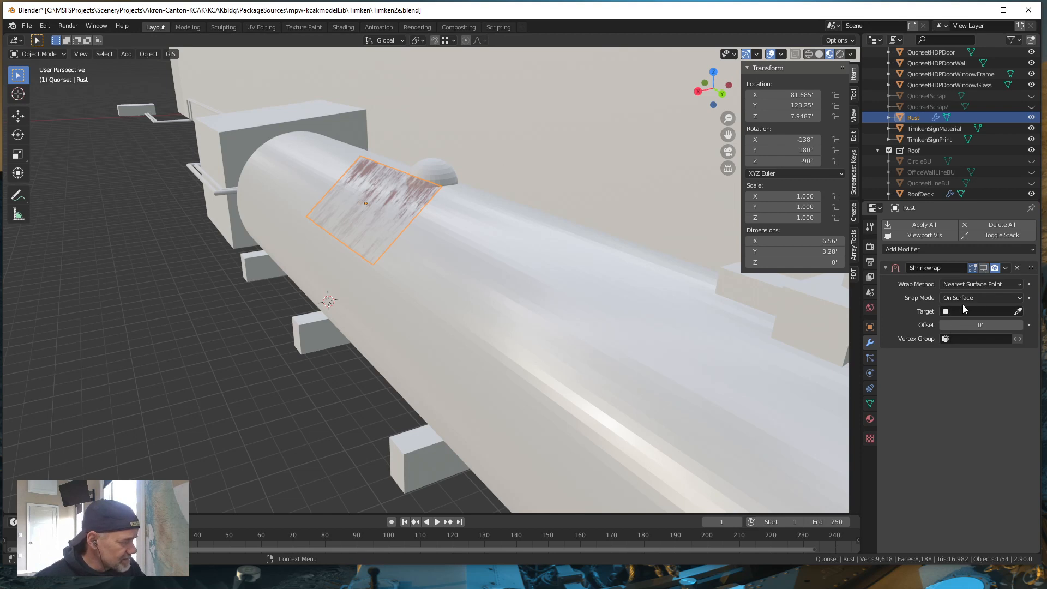
pyautogui.click(985, 267)
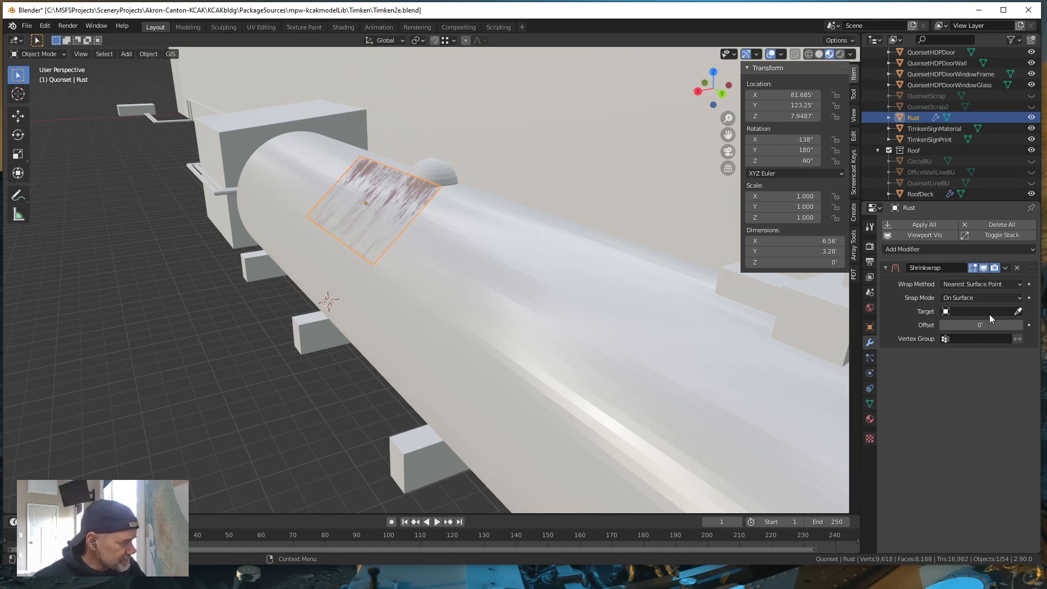
pyautogui.click(1018, 311)
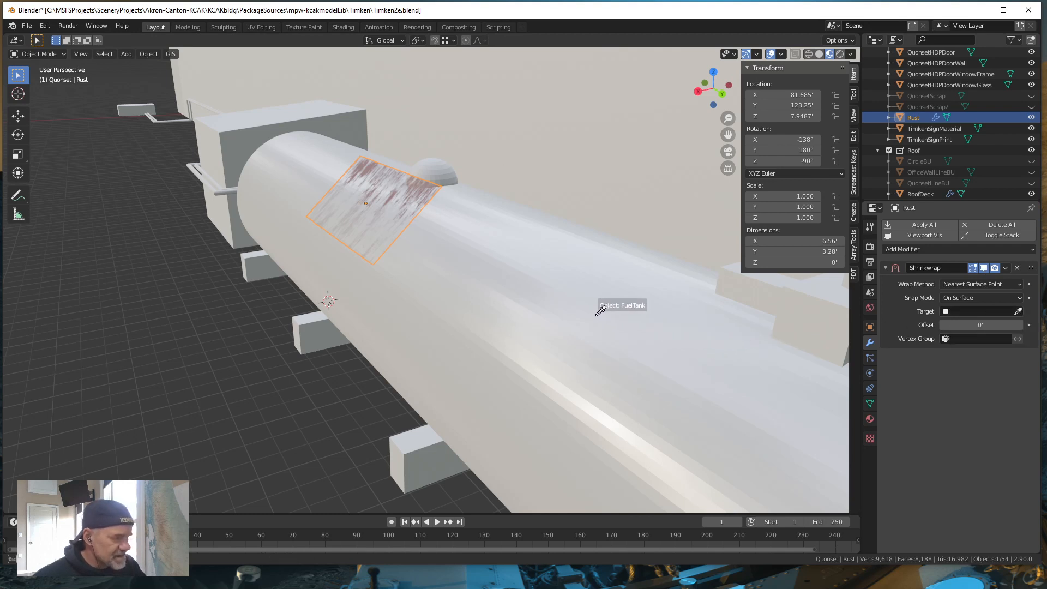
pyautogui.click(569, 301)
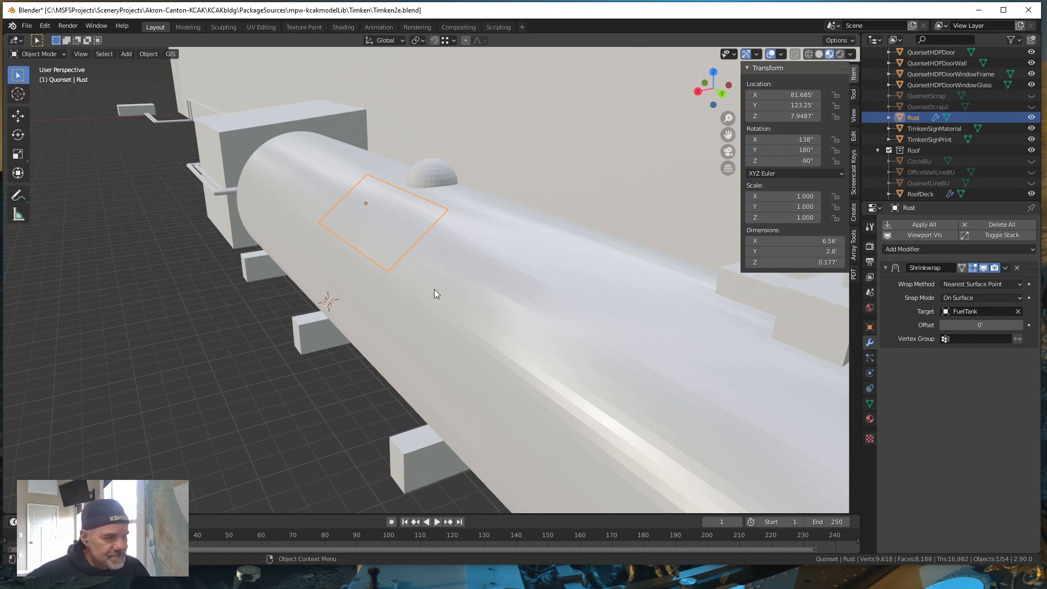
# Raise the Shrinkwrap modifier's offset to 0.33 ft to lift the Rust plane off the tank surface
pyautogui.moveTo(434, 289)
pyautogui.mouseDown(button='middle')
pyautogui.moveTo(415, 267)
pyautogui.moveTo(427, 277)
pyautogui.mouseUp(button='middle')
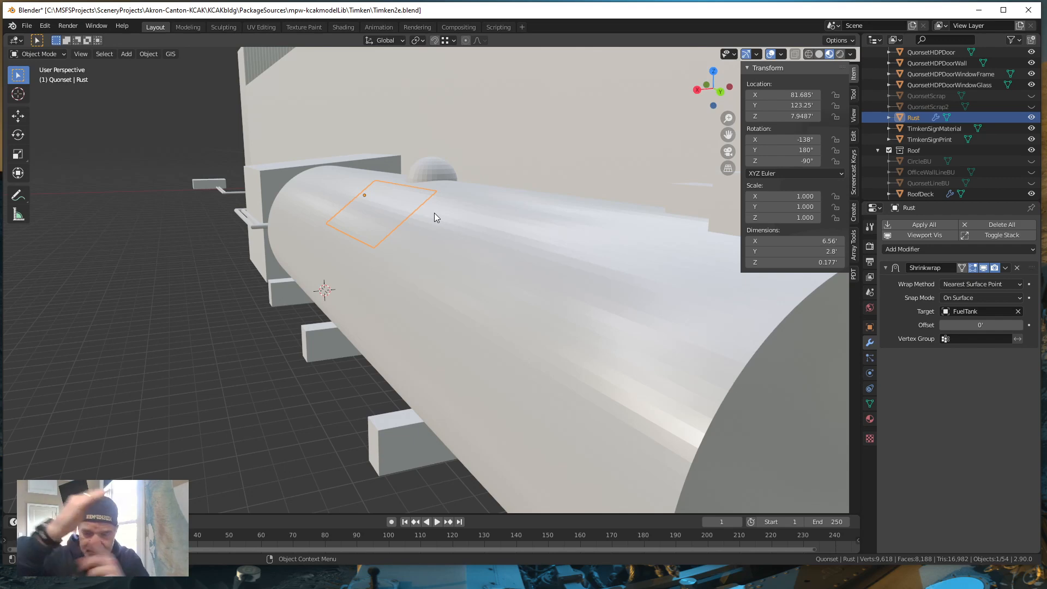
pyautogui.moveTo(433, 240); pyautogui.dragTo(423, 276, button='middle')
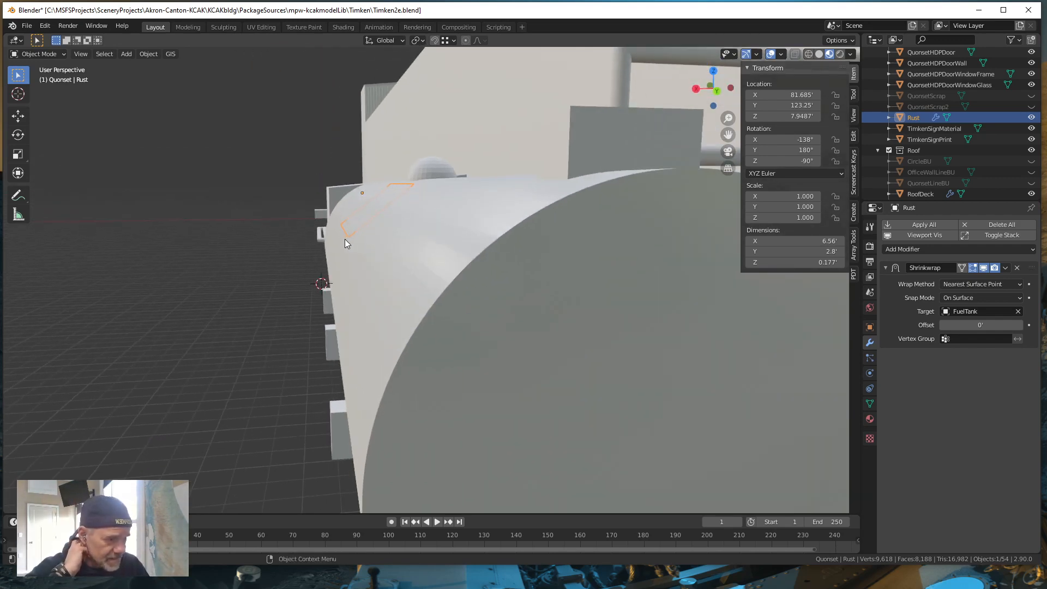
pyautogui.scroll(5, 372, 252)
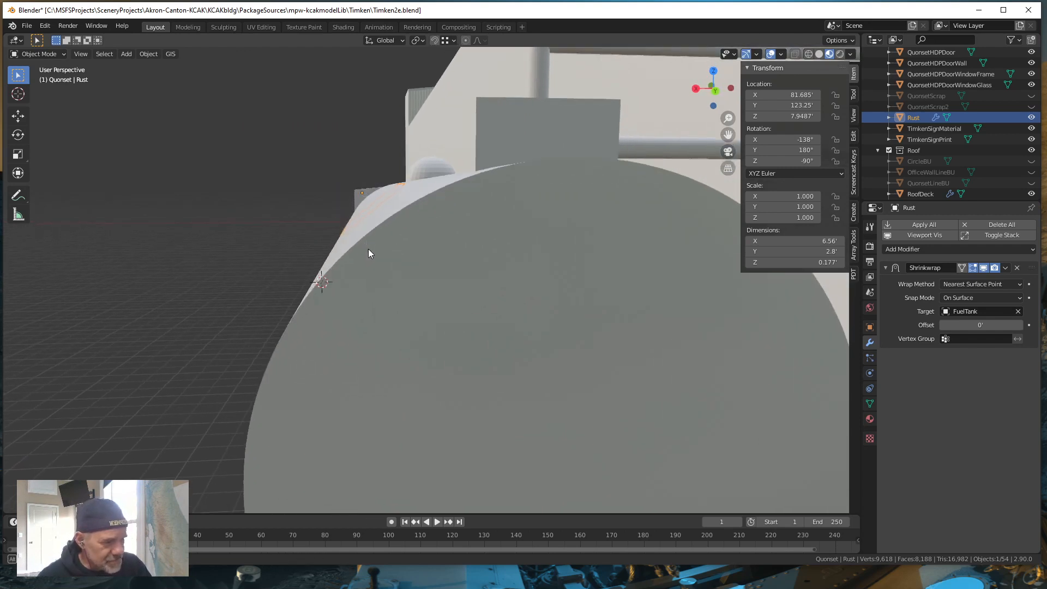
pyautogui.moveTo(369, 252); pyautogui.dragTo(392, 255, button='middle')
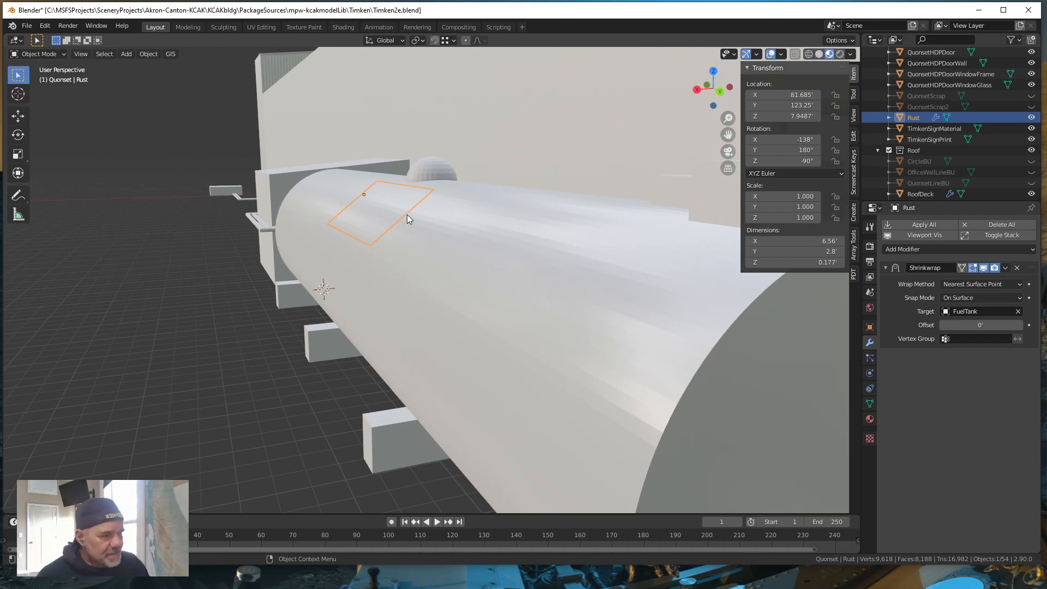
pyautogui.moveTo(401, 237); pyautogui.dragTo(393, 217, button='middle')
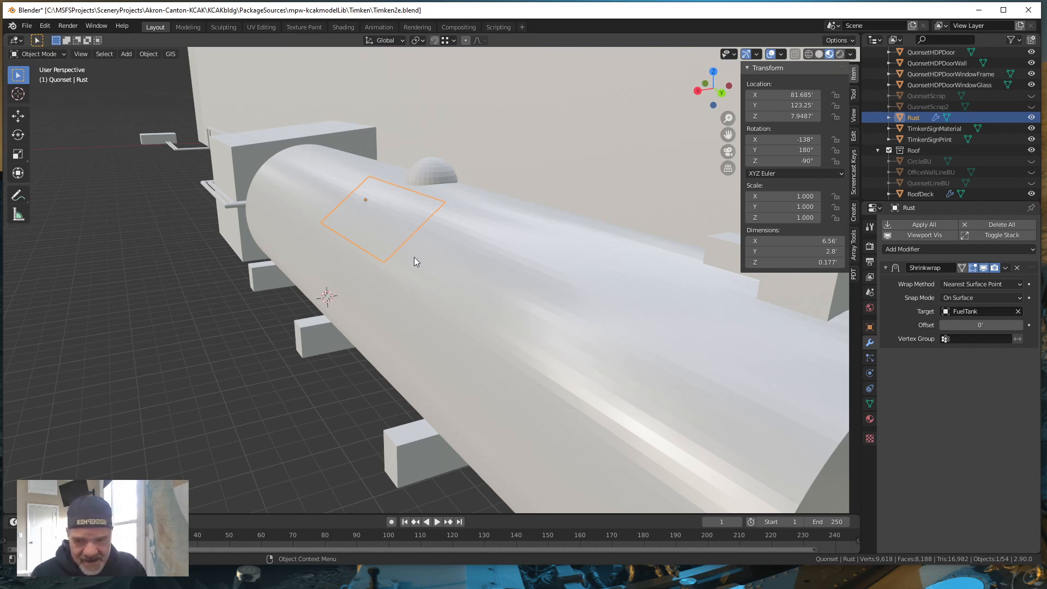
pyautogui.moveTo(414, 257); pyautogui.dragTo(399, 249, button='middle')
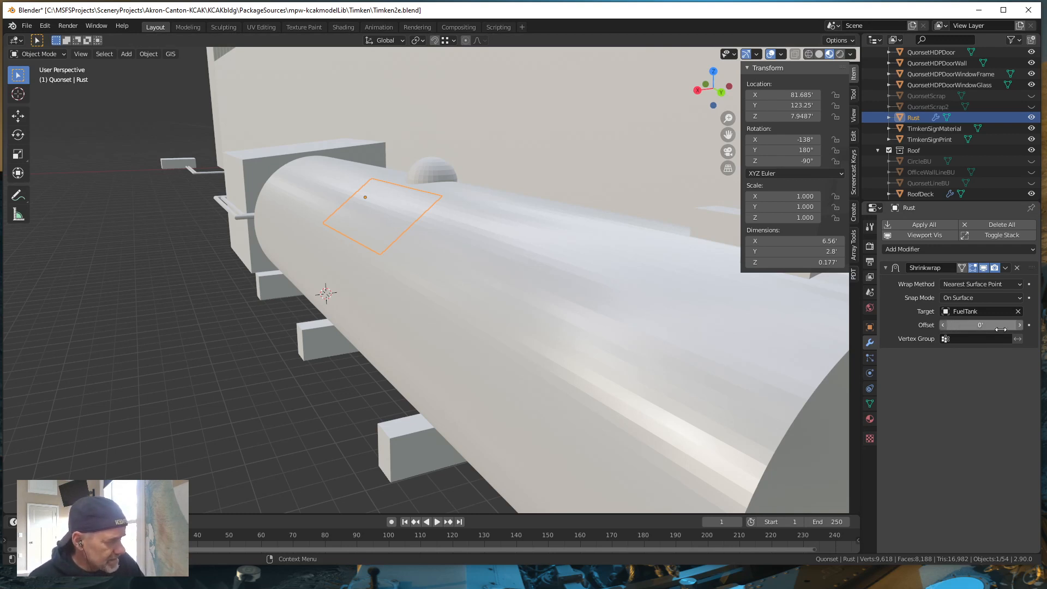
pyautogui.click(1020, 325)
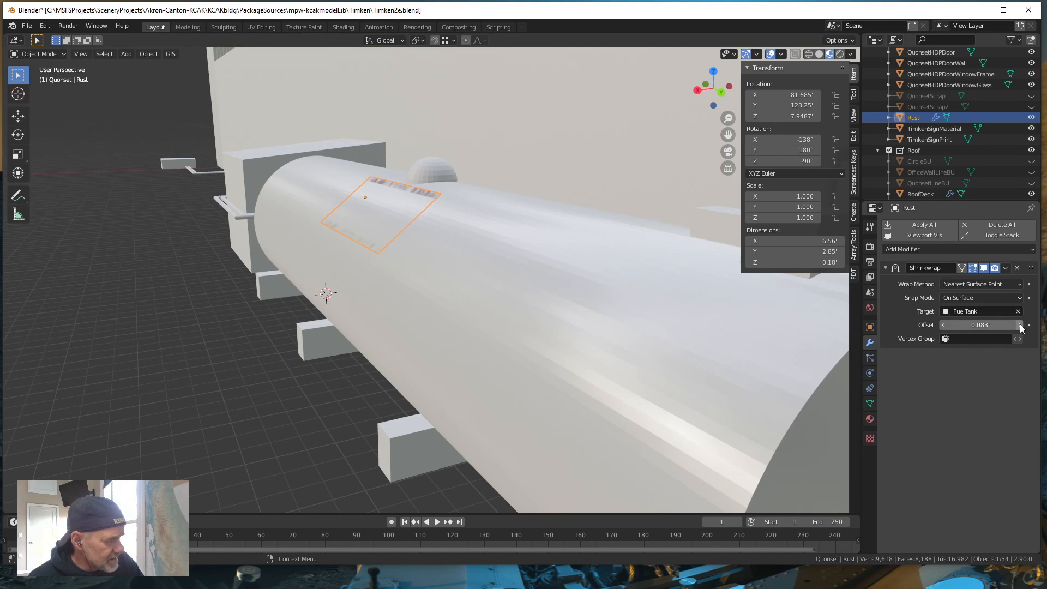
pyautogui.click(1020, 325)
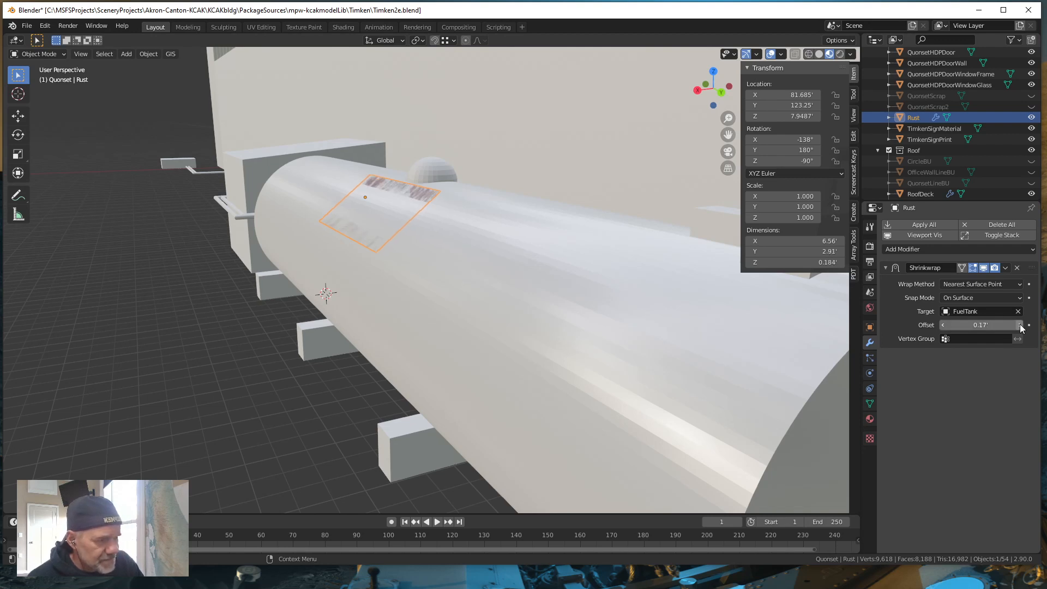
pyautogui.click(1020, 325)
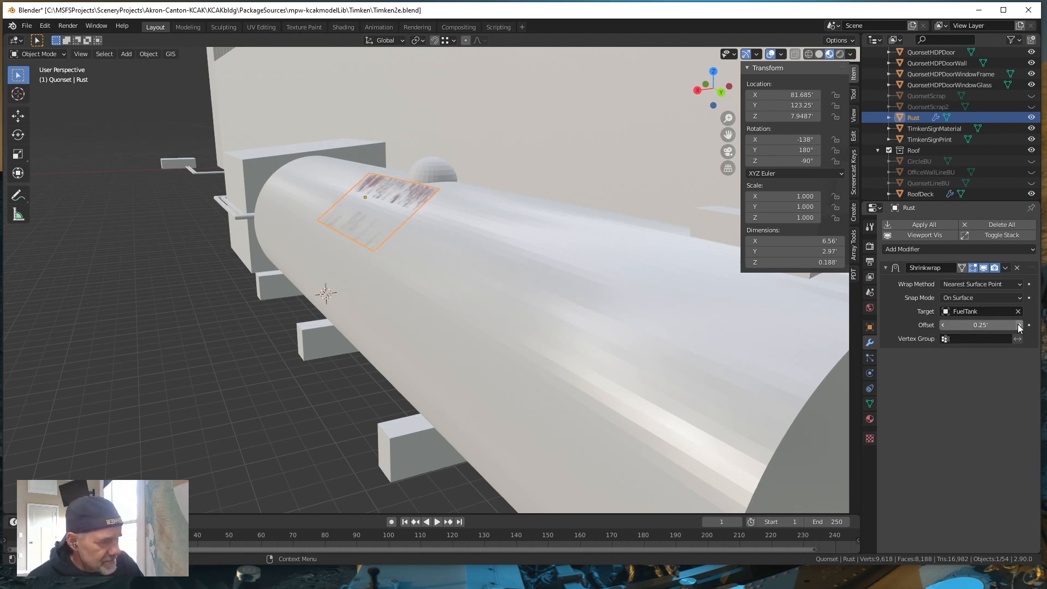
pyautogui.click(1019, 326)
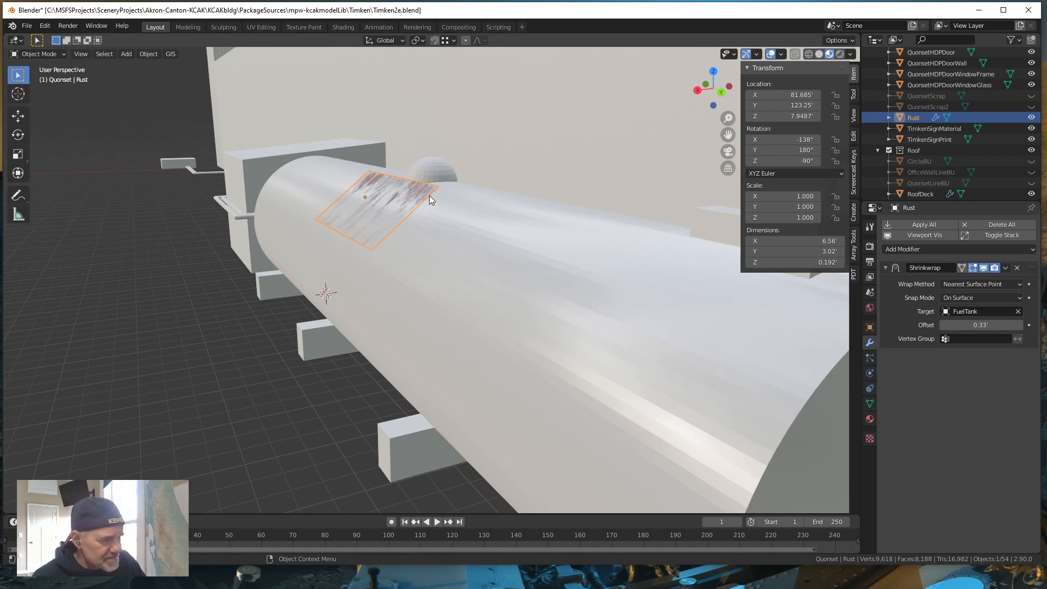
# Reset the Shrinkwrap offset to 0 and clear its FuelTank target
pyautogui.click(981, 325)
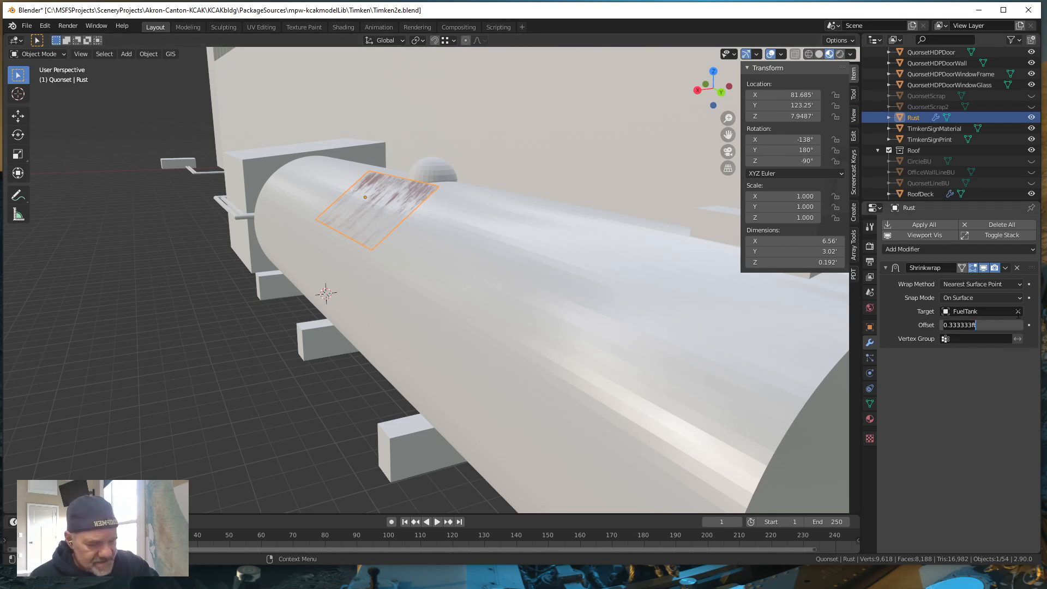
pyautogui.press('Escape')
pyautogui.click(1018, 312)
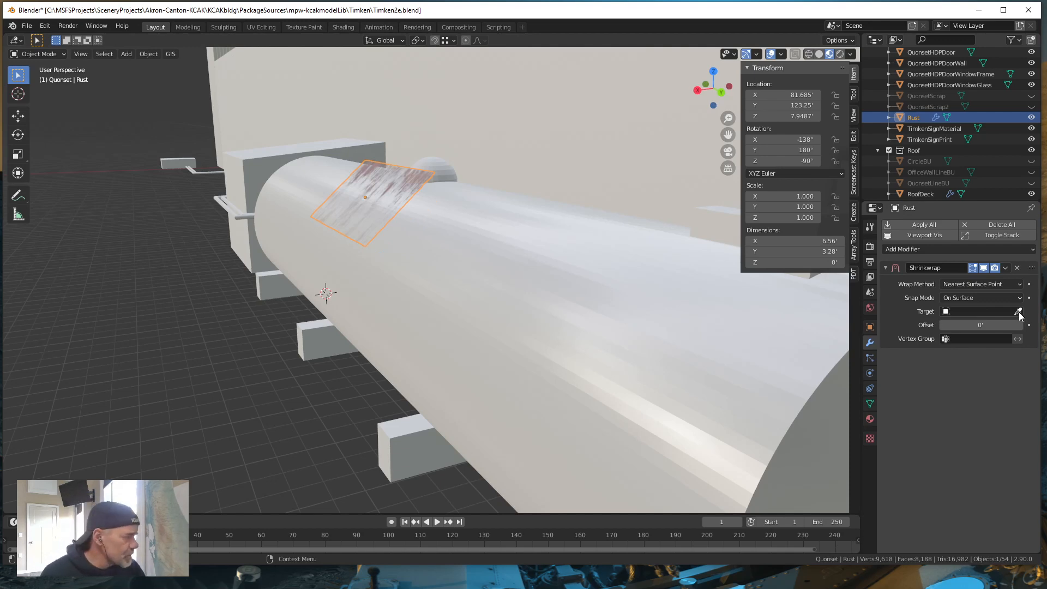
# Add a Subdivision Surface modifier of the Simple type to the Rust plane and place it above the Shrinkwrap in the stack
pyautogui.moveTo(394, 238); pyautogui.dragTo(439, 260, button='middle')
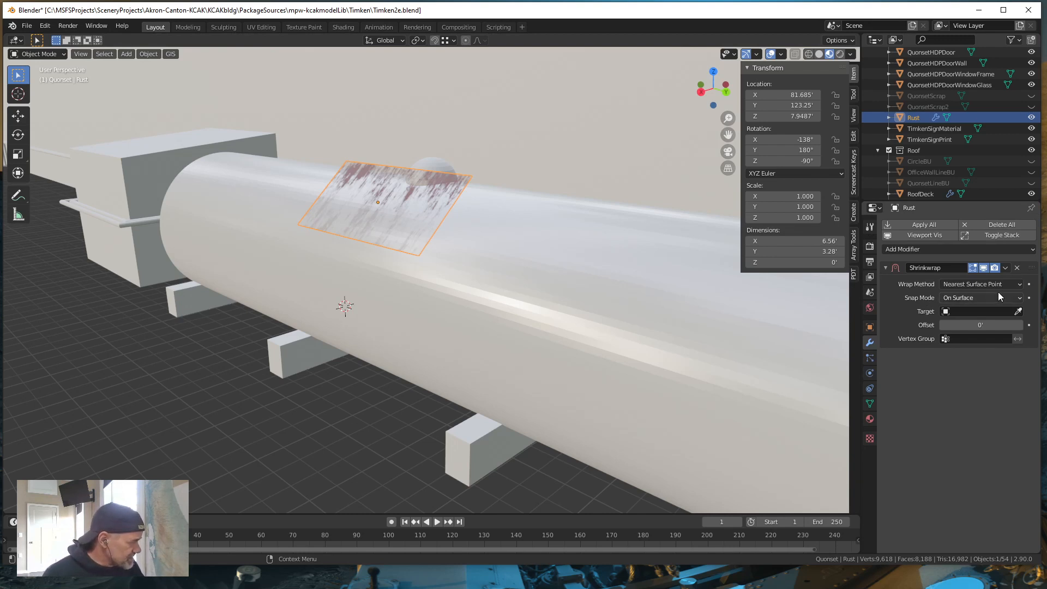
pyautogui.click(1021, 285)
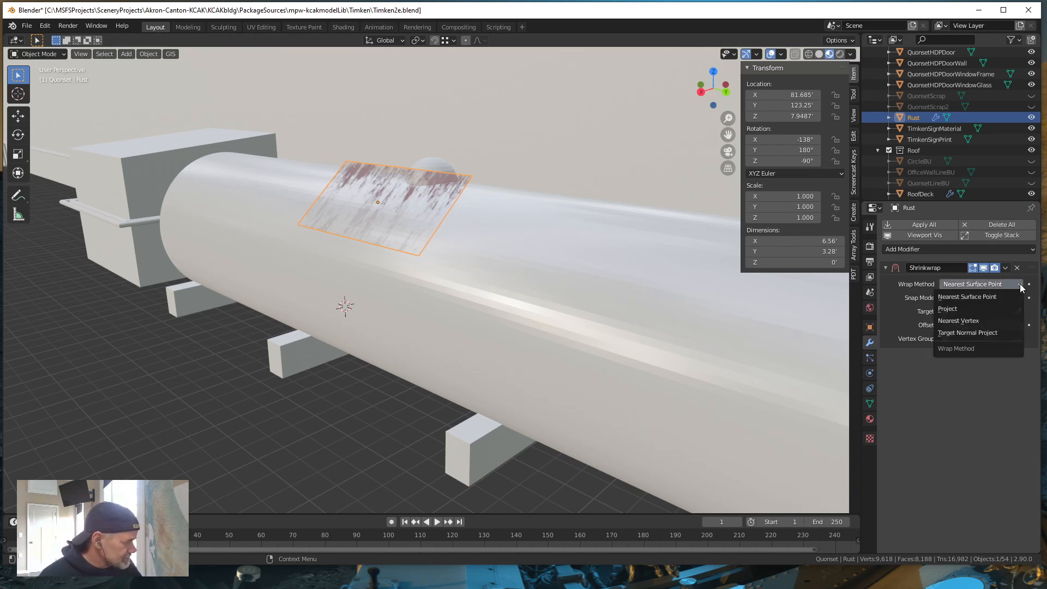
pyautogui.click(1021, 286)
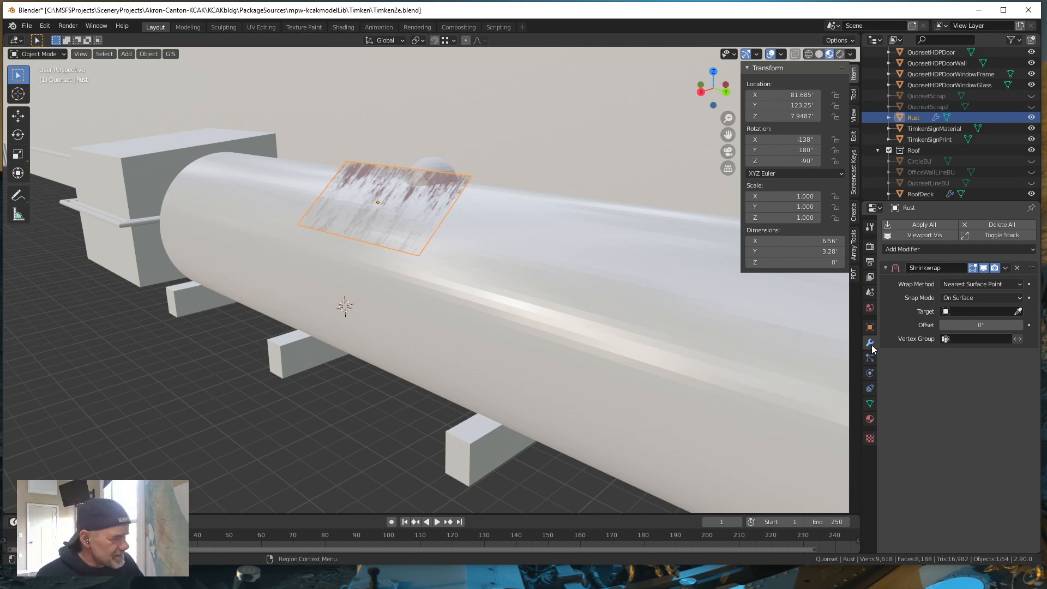
pyautogui.click(939, 249)
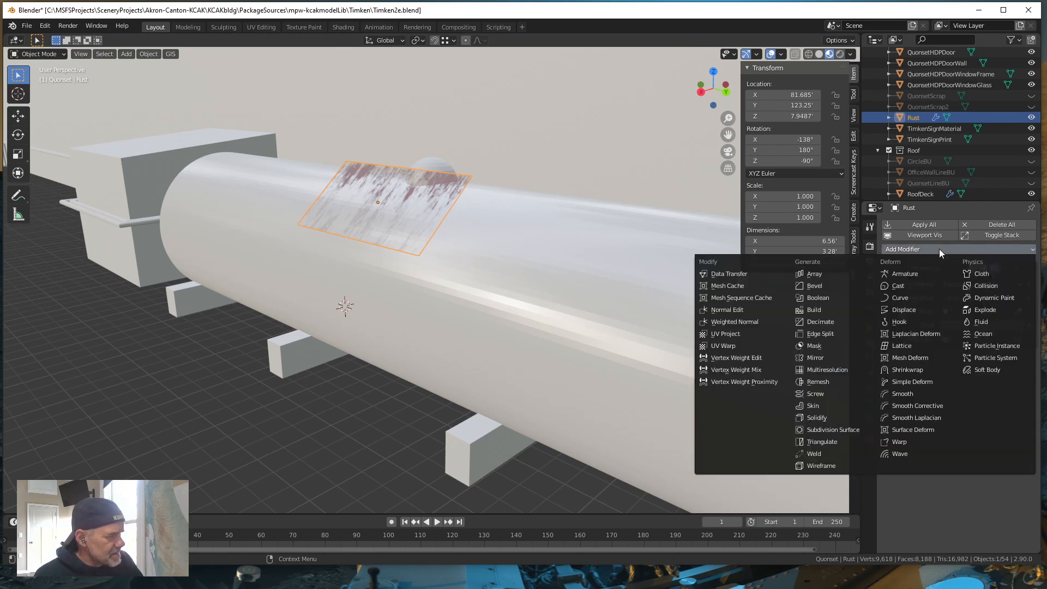
pyautogui.click(819, 430)
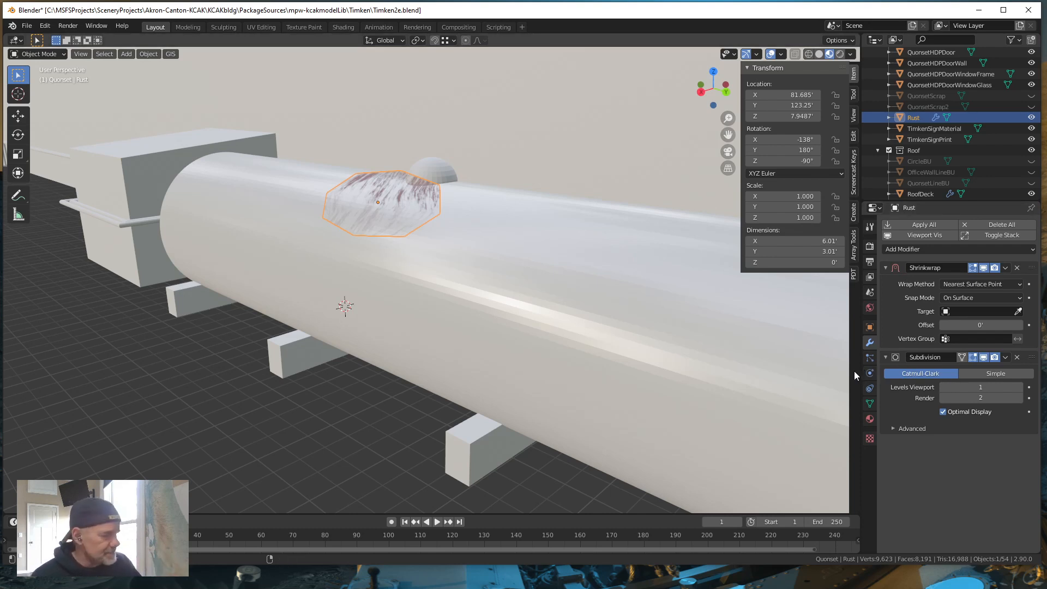
pyautogui.click(998, 374)
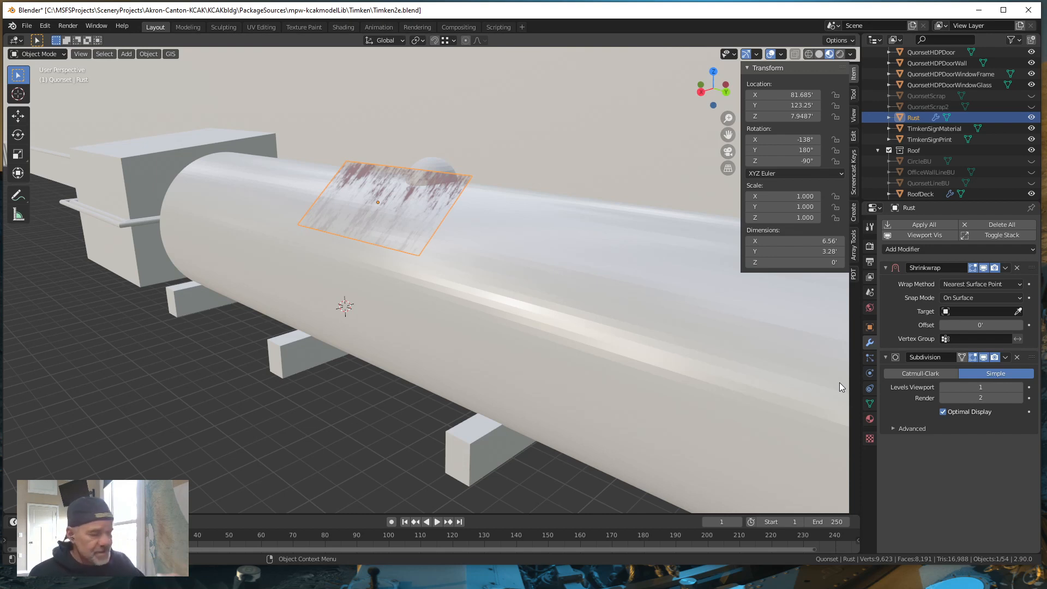
pyautogui.click(1032, 358)
pyautogui.moveTo(1032, 358); pyautogui.dragTo(1029, 273)
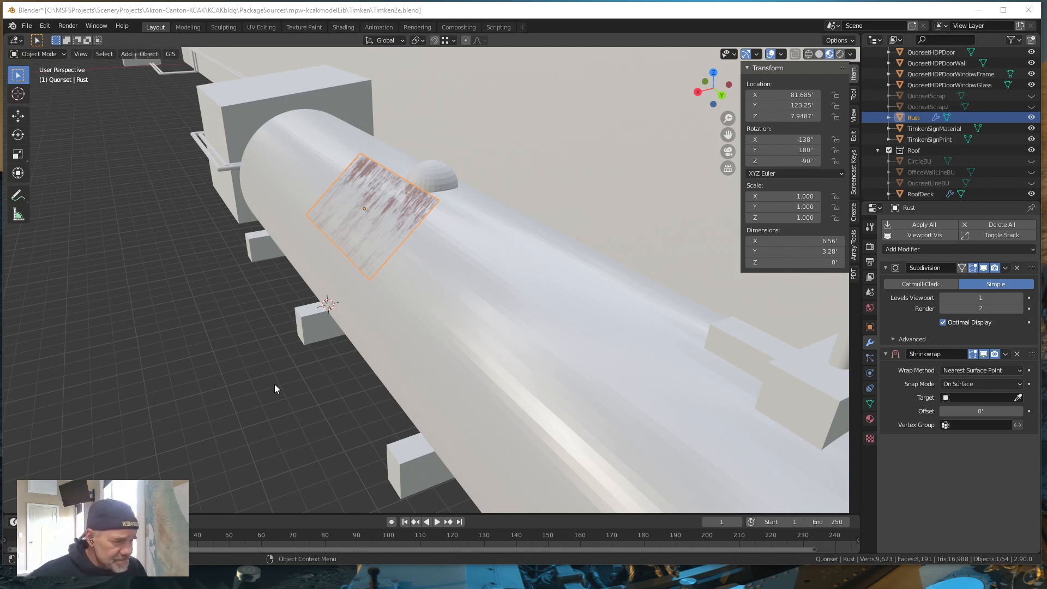
# Set FuelTank as the Shrinkwrap target so the subdivided Rust plane wraps onto the tank
pyautogui.moveTo(283, 374); pyautogui.dragTo(299, 362, button='middle')
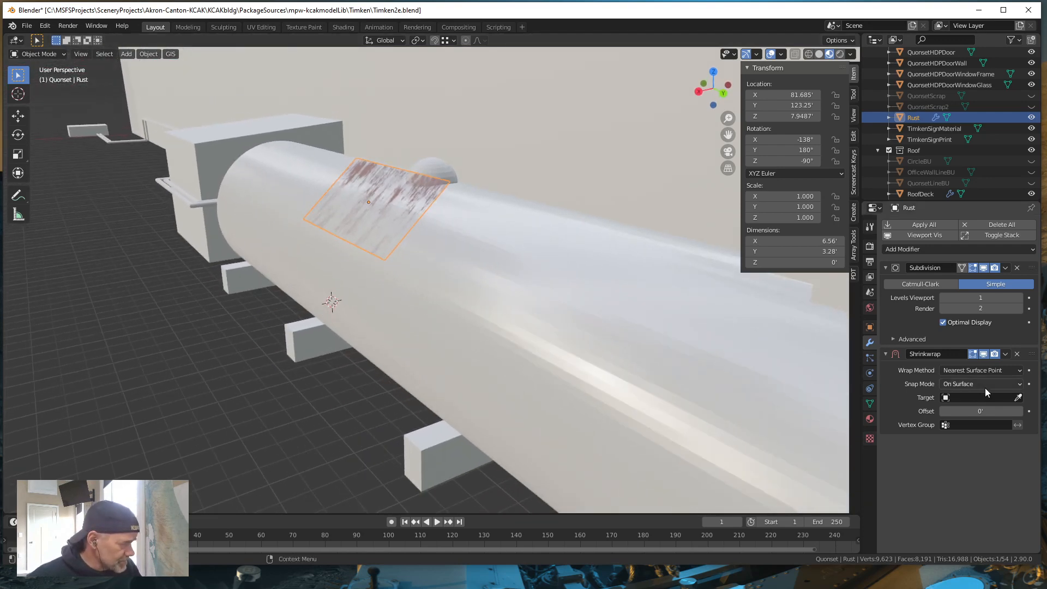
pyautogui.click(1017, 397)
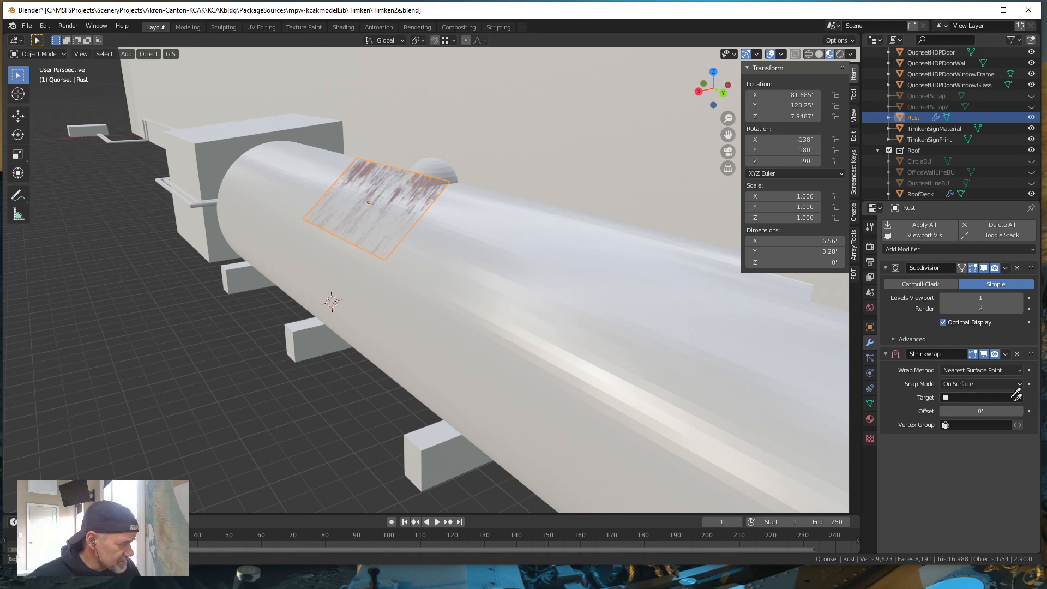
pyautogui.click(644, 330)
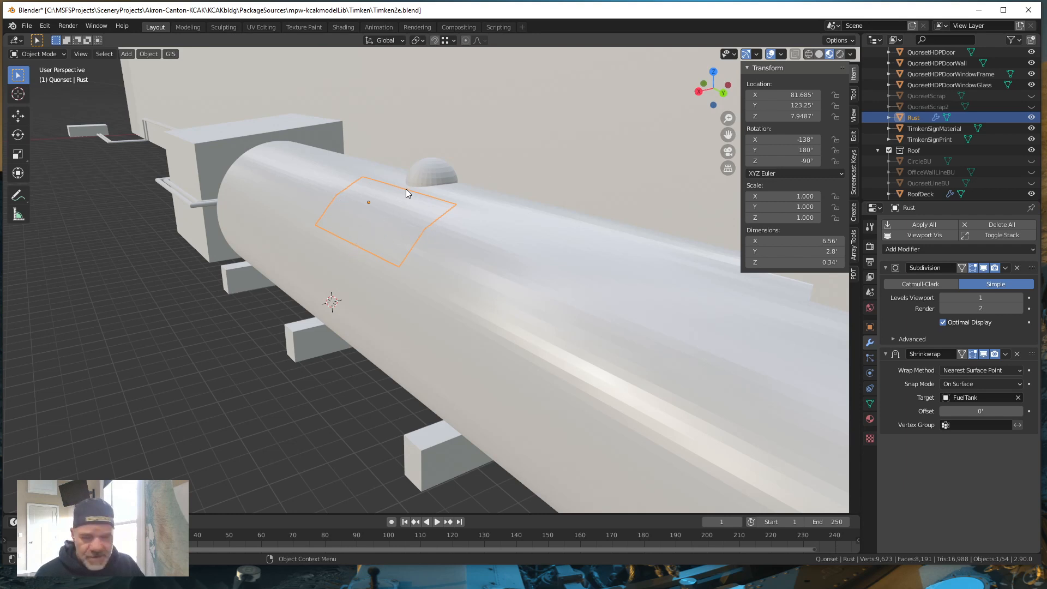
pyautogui.moveTo(463, 270); pyautogui.dragTo(408, 217, button='middle')
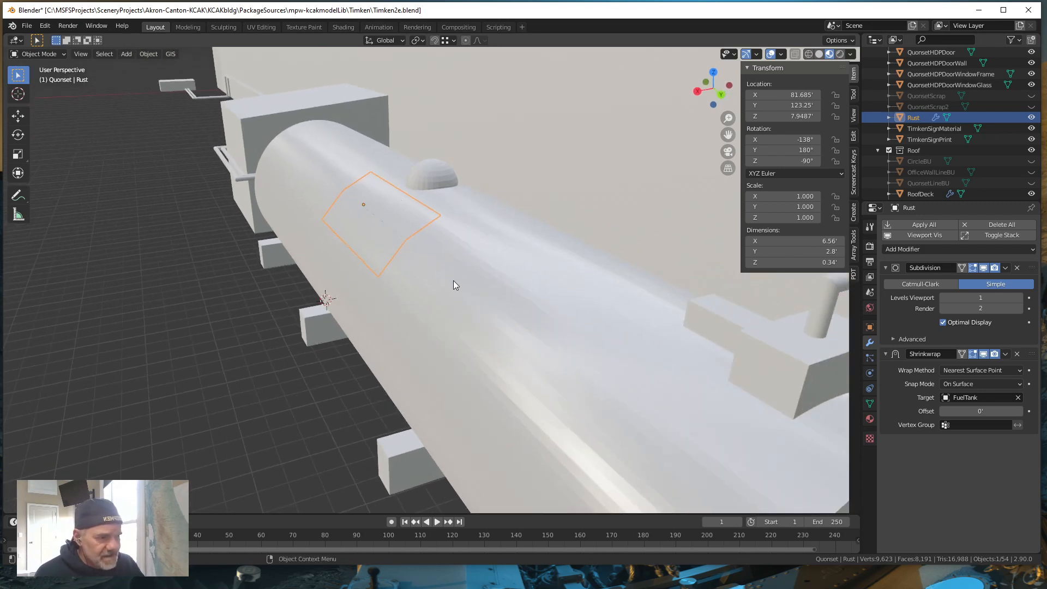
# Set the Subdivision modifier's viewport levels to 2 on the Rust plane
pyautogui.scroll(3, 458, 282)
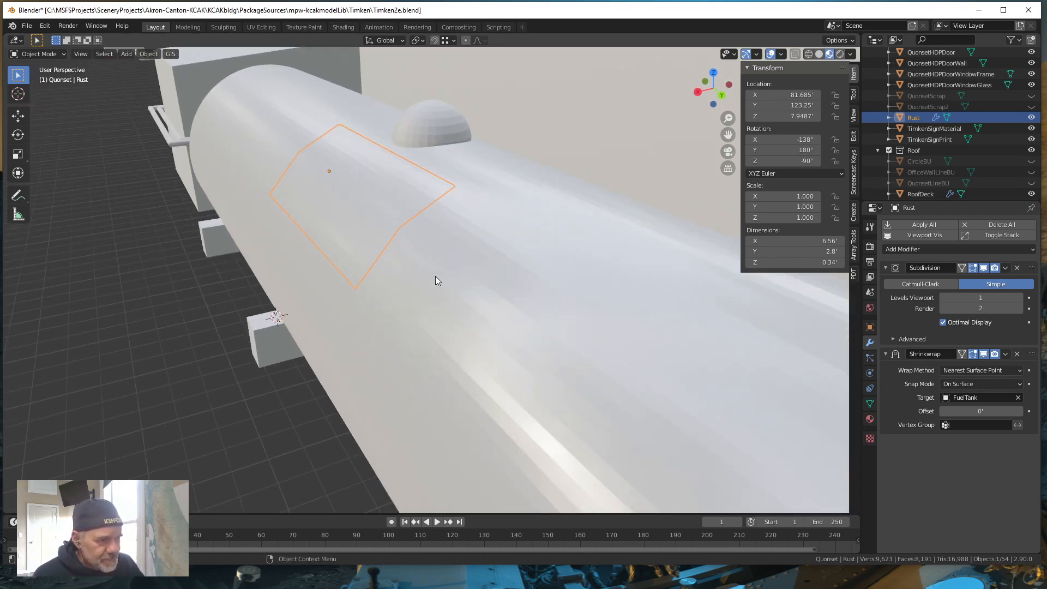
pyautogui.moveTo(390, 228)
pyautogui.mouseDown(button='middle')
pyautogui.moveTo(383, 215)
pyautogui.moveTo(401, 233)
pyautogui.mouseUp(button='middle')
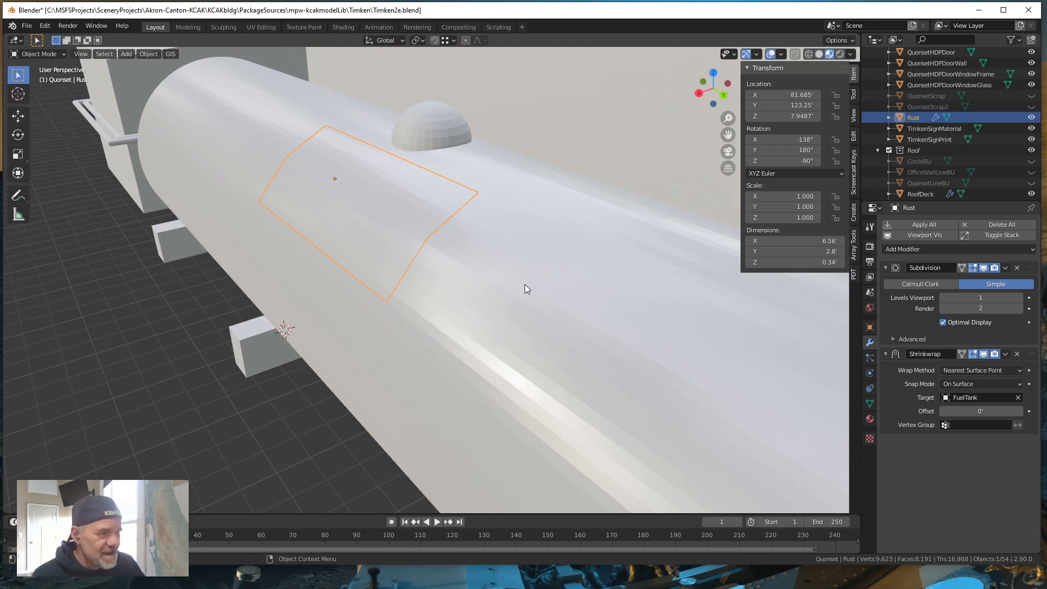
pyautogui.moveTo(525, 284); pyautogui.dragTo(523, 277, button='middle')
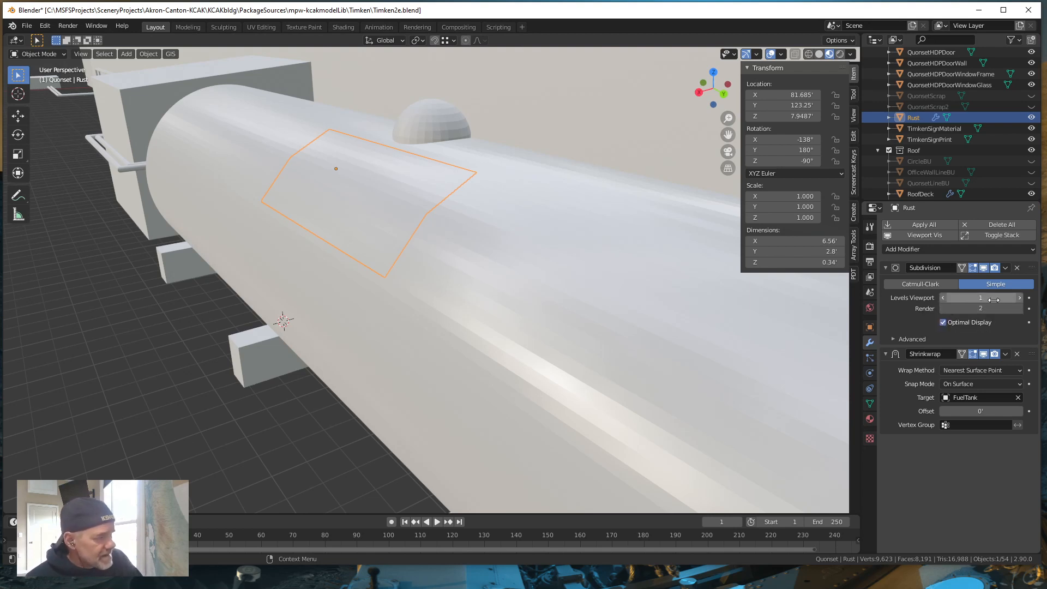
pyautogui.click(1021, 301)
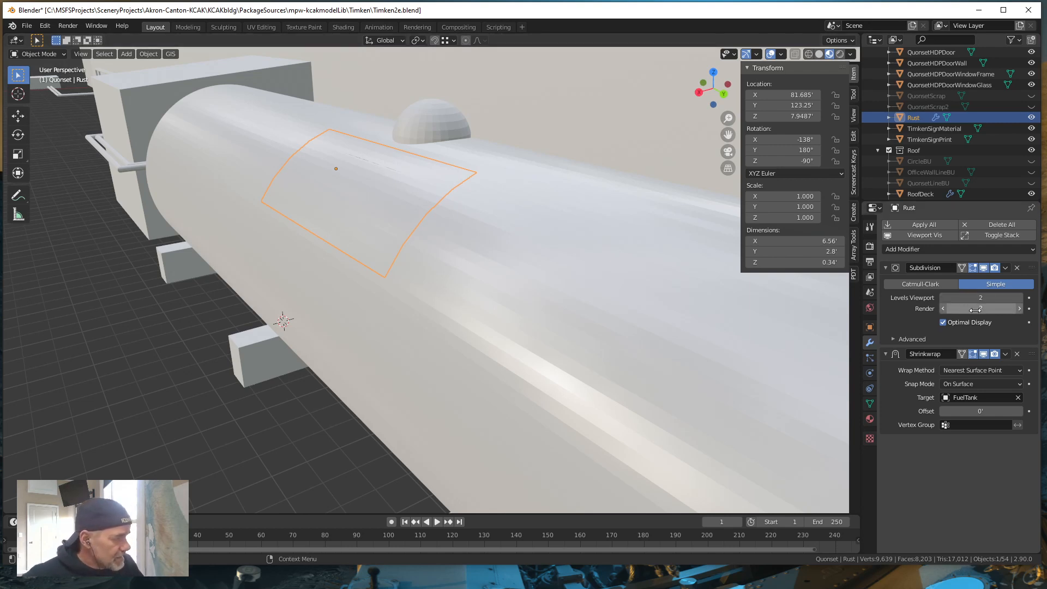
# Try Shrinkwrap offsets of 0.005 ft and 0.01 ft to lift the Rust plane off the fuel tank
pyautogui.click(980, 412)
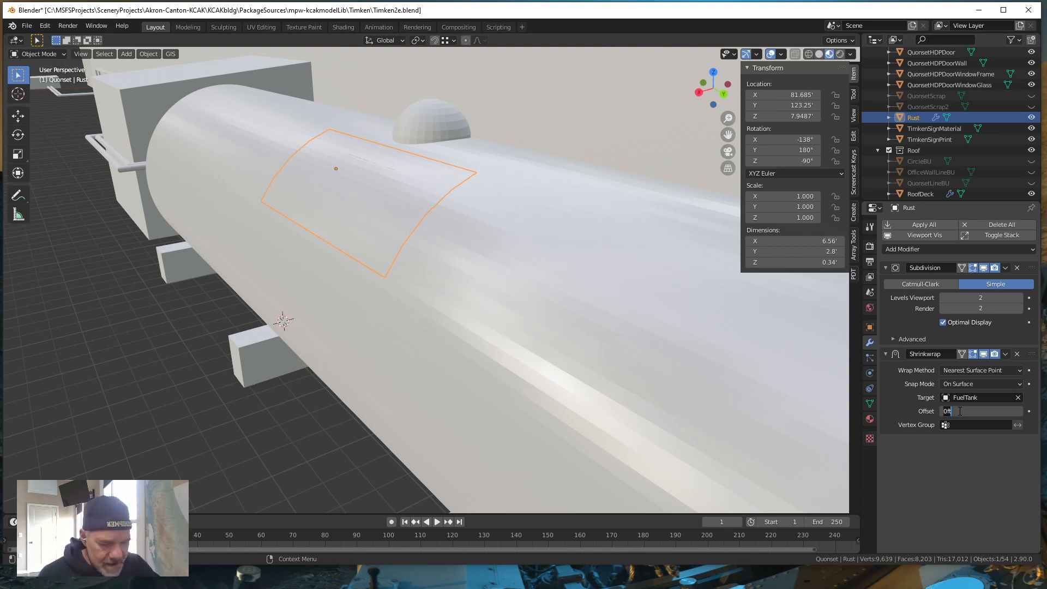
pyautogui.press('BackSpace')
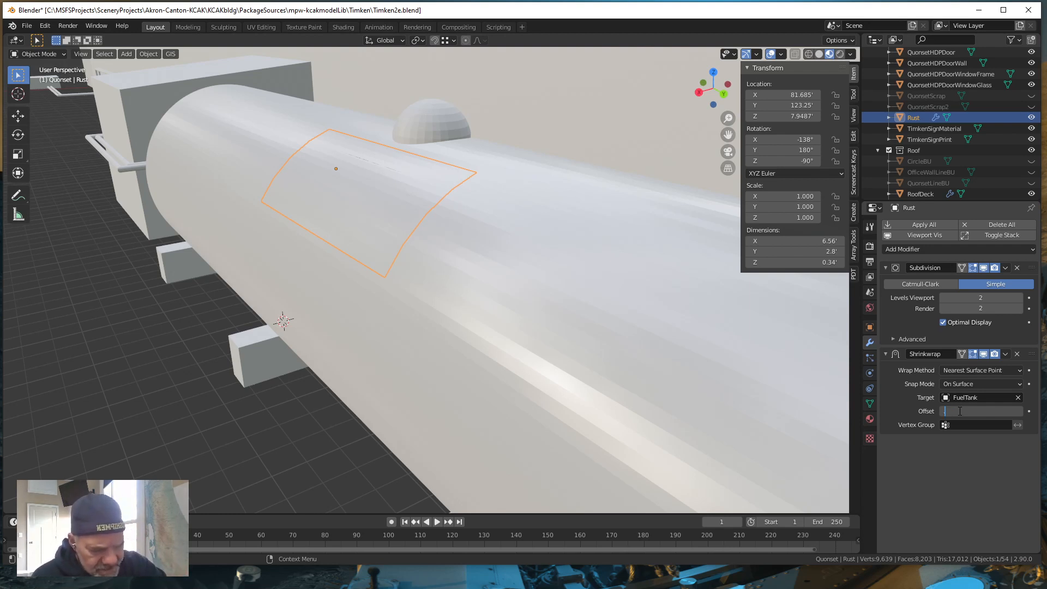
pyautogui.write('.00')
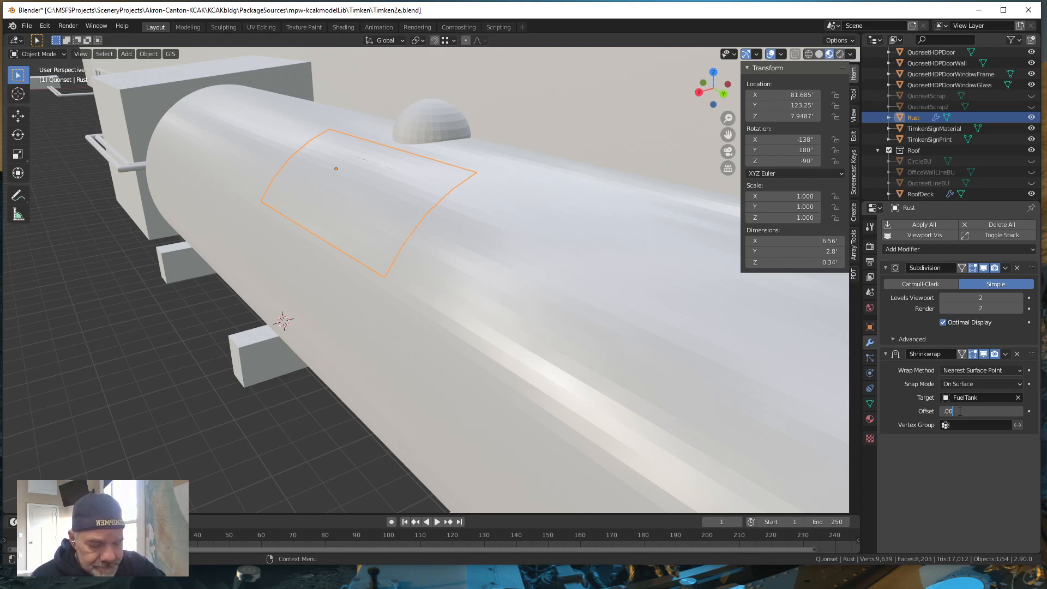
pyautogui.write('5')
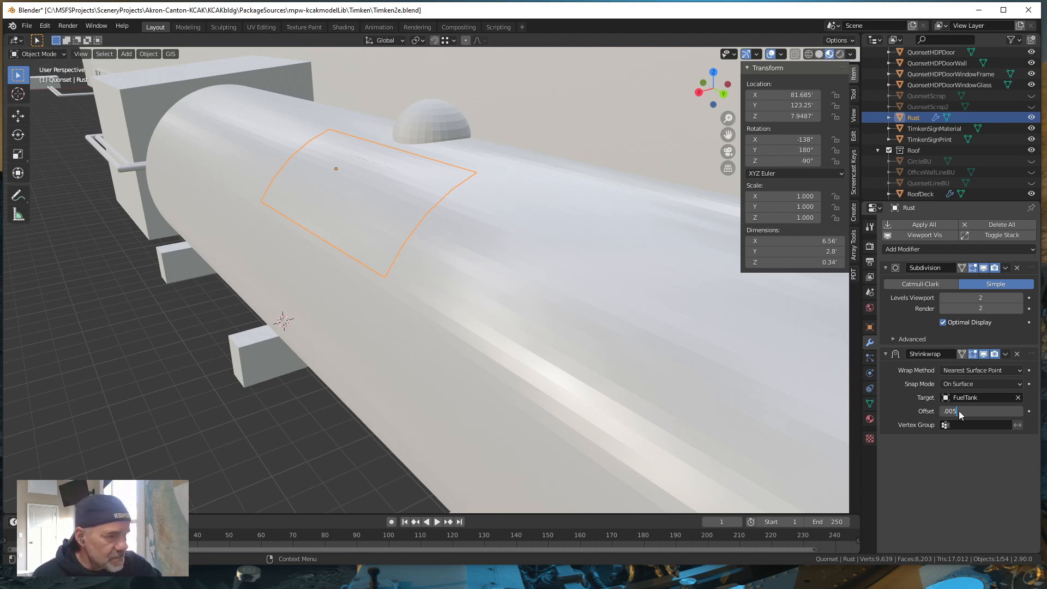
pyautogui.press('Return')
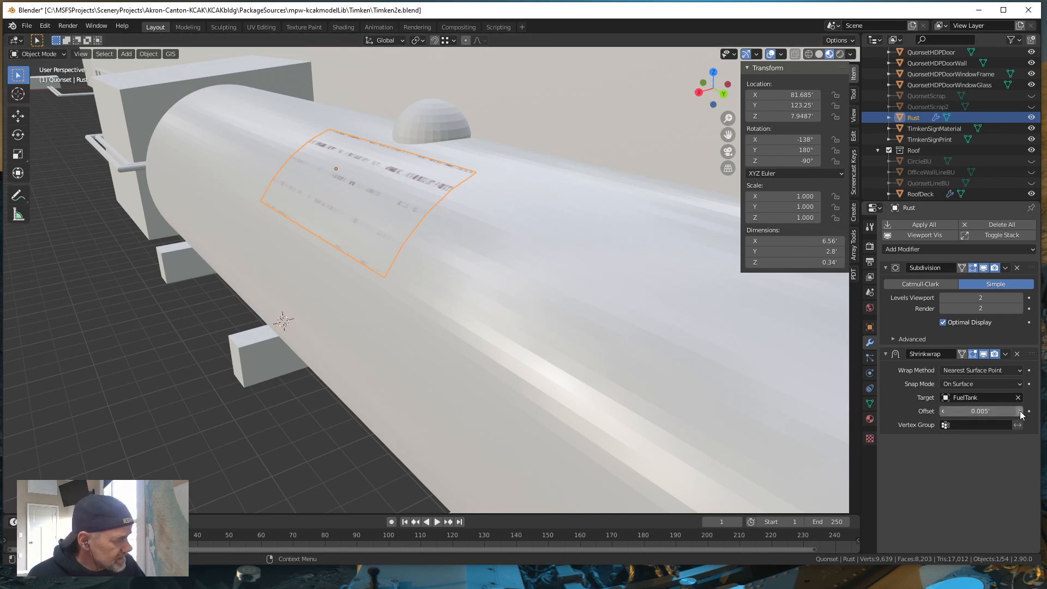
pyautogui.click(994, 411)
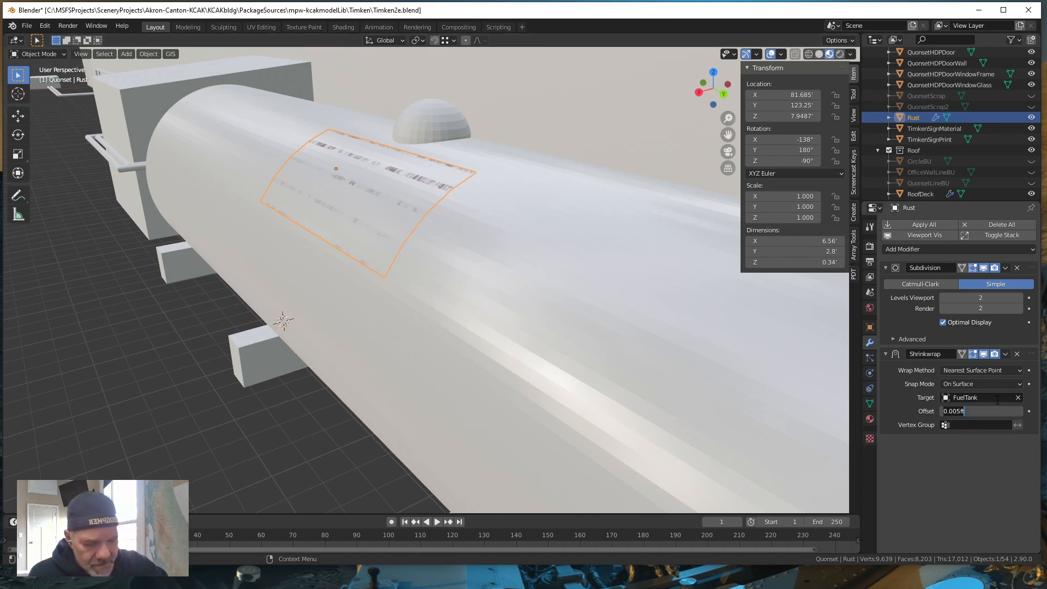
pyautogui.press('Return')
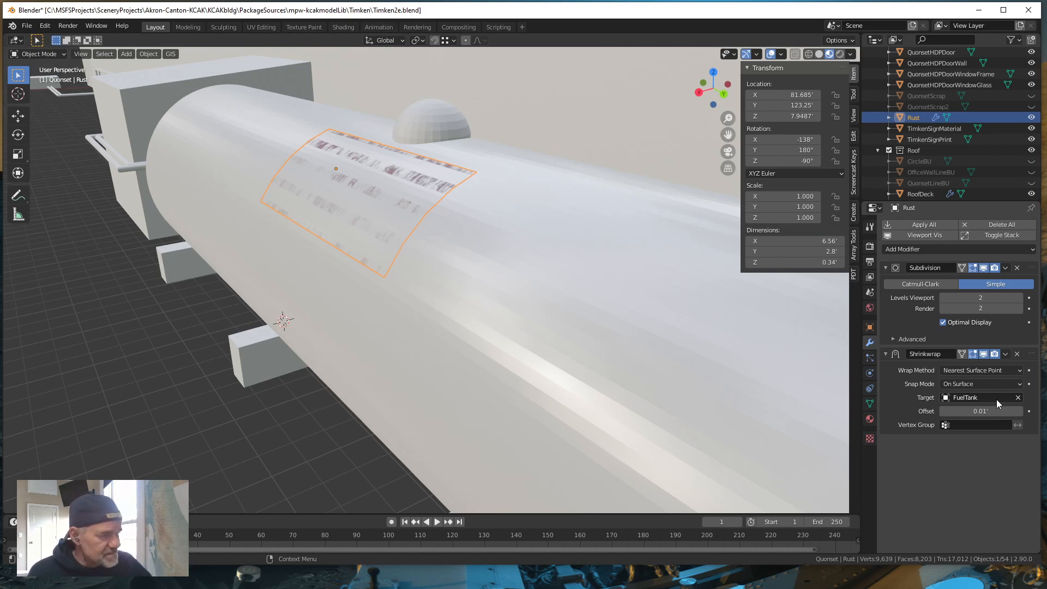
# Set the Shrinkwrap offset to 0.05 ft and inspect the Rust plane on the tank's curve
pyautogui.click(988, 411)
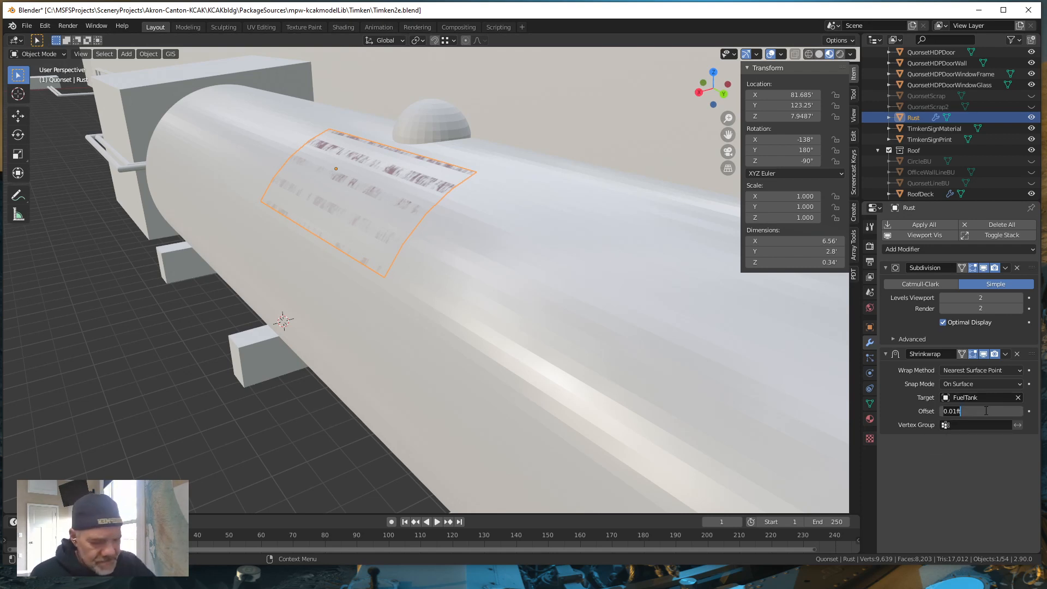
pyautogui.write('.05')
pyautogui.press('Return')
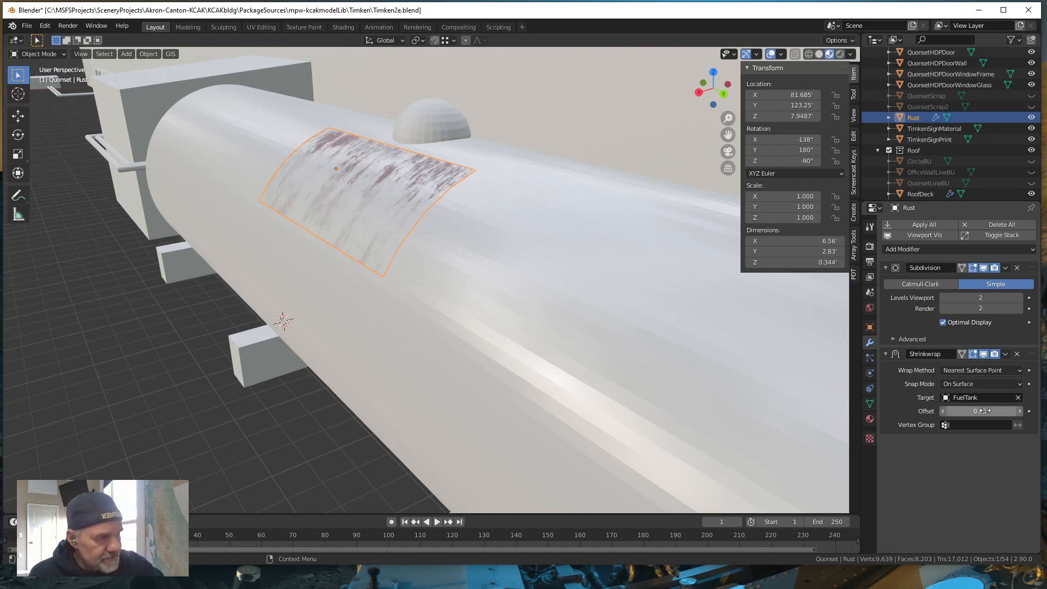
pyautogui.moveTo(489, 404); pyautogui.dragTo(512, 400, button='middle')
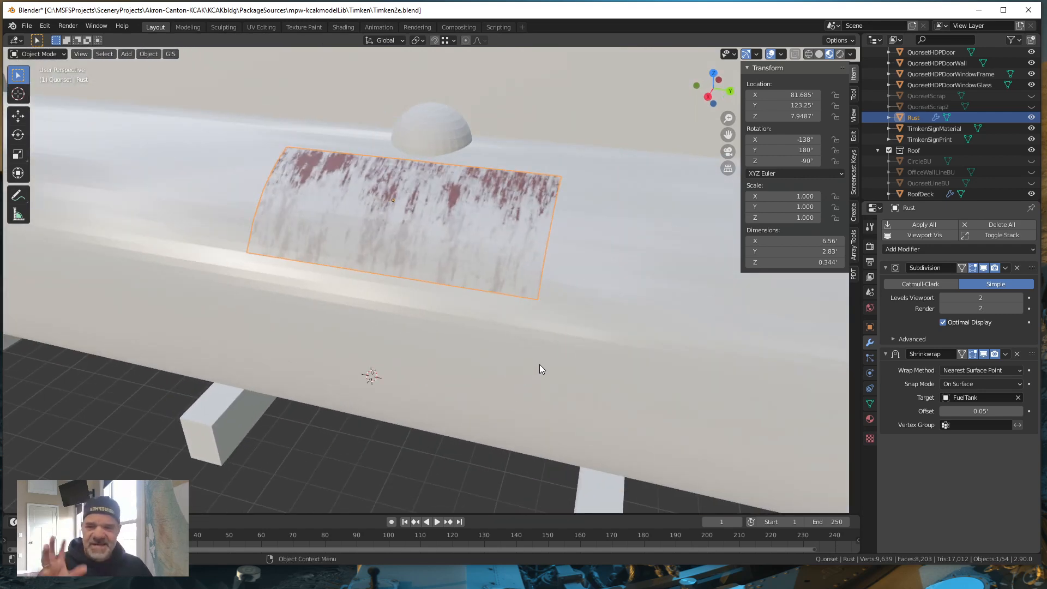
pyautogui.moveTo(543, 329); pyautogui.dragTo(516, 332, button='middle')
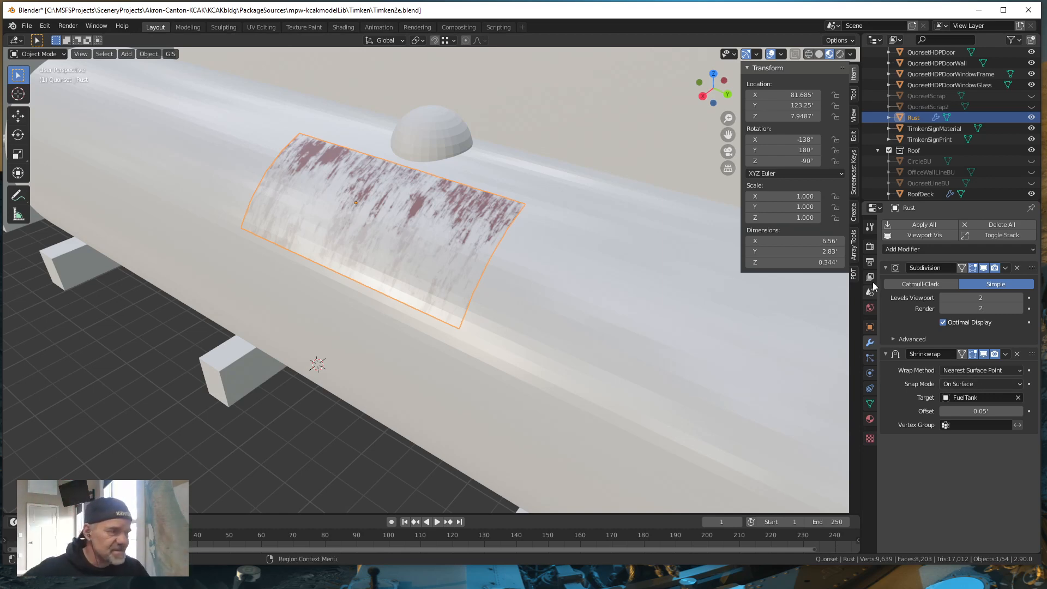
# Try moving the Rust plane freely, down along the global Z axis, and along the global X axis
pyautogui.moveTo(466, 384); pyautogui.dragTo(389, 351, button='middle')
pyautogui.scroll(-3, 367, 338)
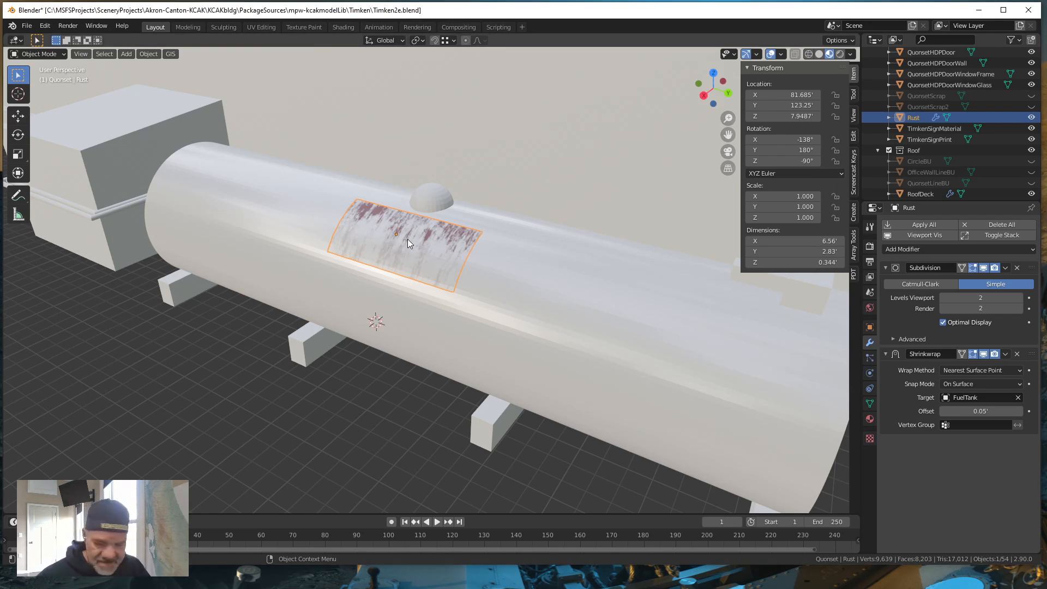
pyautogui.press('g')
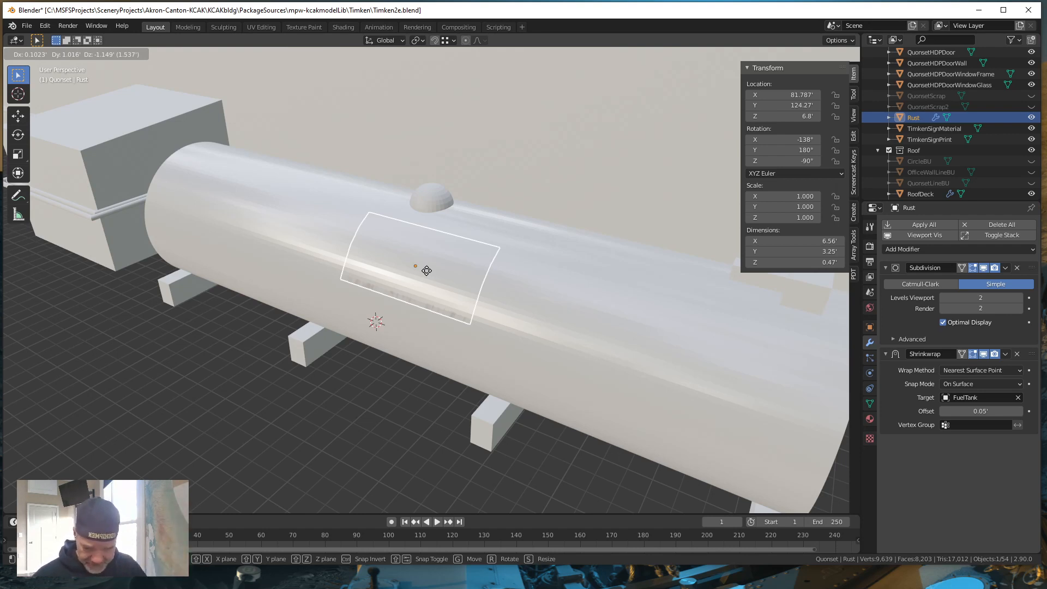
pyautogui.press('z')
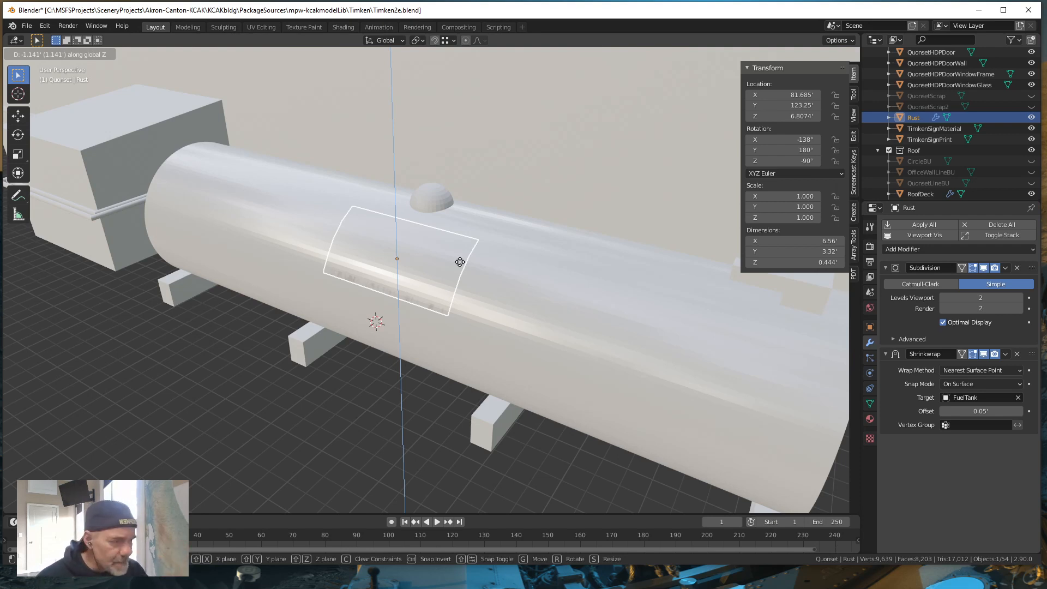
pyautogui.rightClick(459, 262)
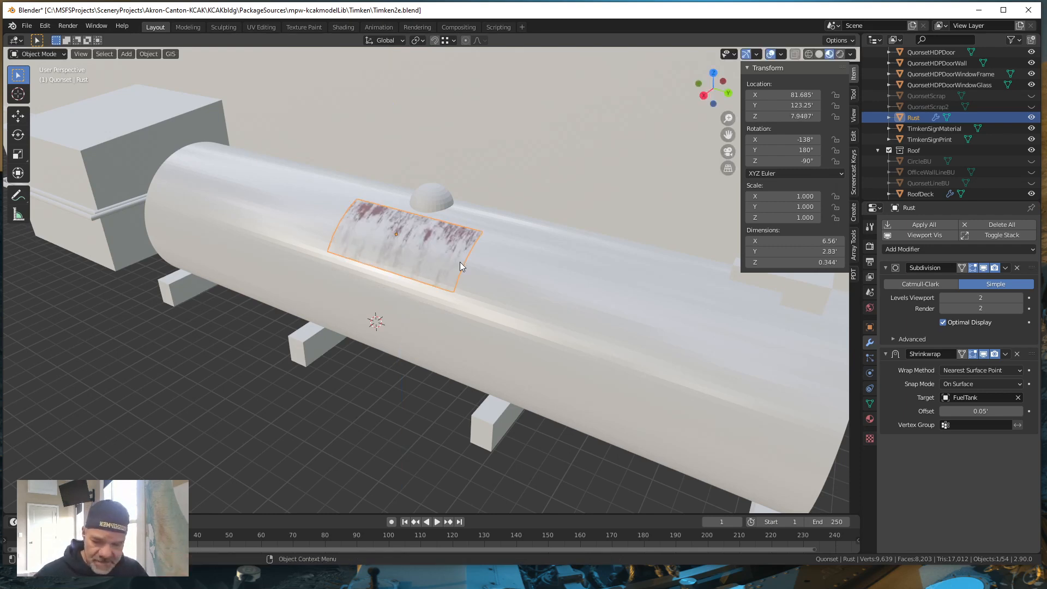
pyautogui.press('g')
pyautogui.press('x')
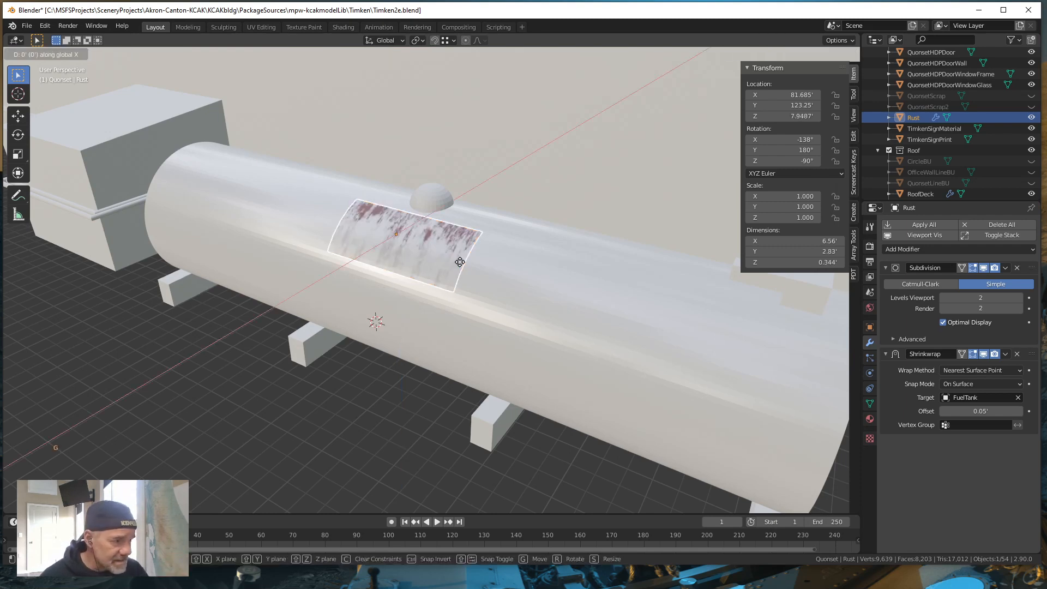
pyautogui.rightClick(460, 262)
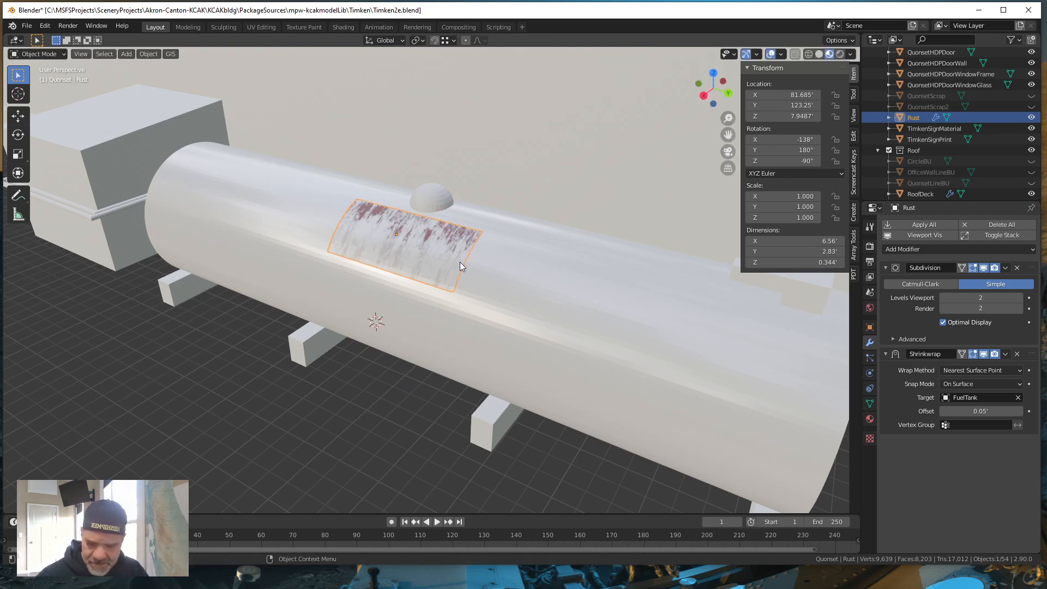
# Try sliding the Rust plane lengthwise along the fuel tank on the global Y axis
pyautogui.press('g')
pyautogui.press('y')
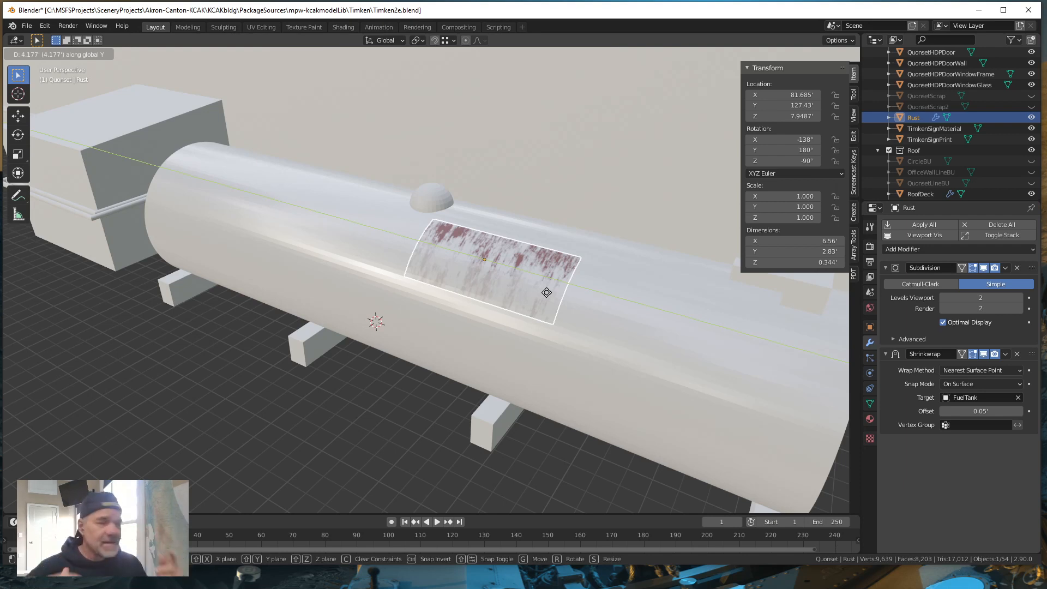
pyautogui.click(469, 266)
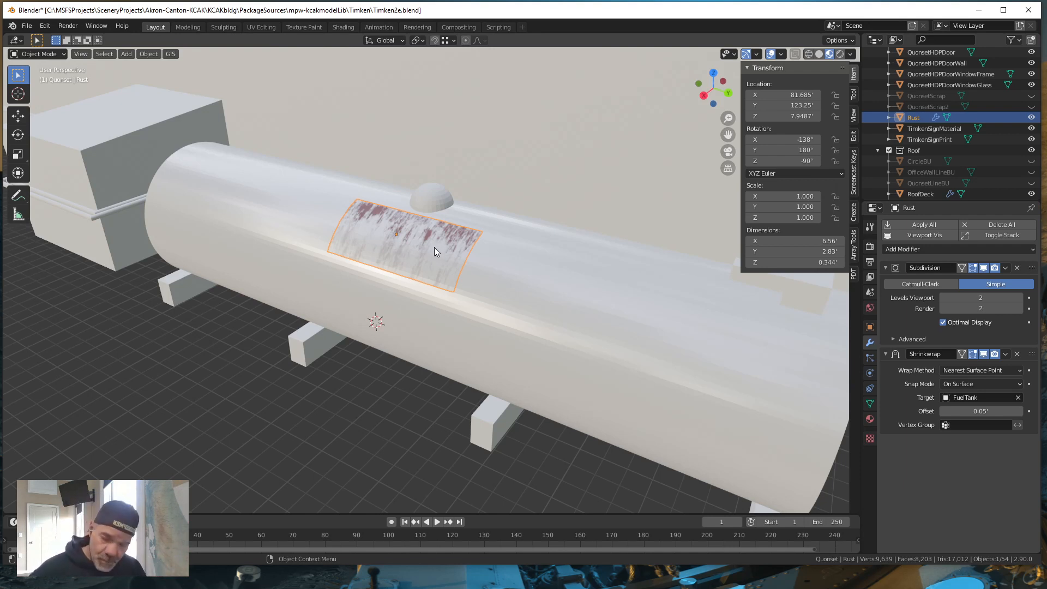
pyautogui.press('g')
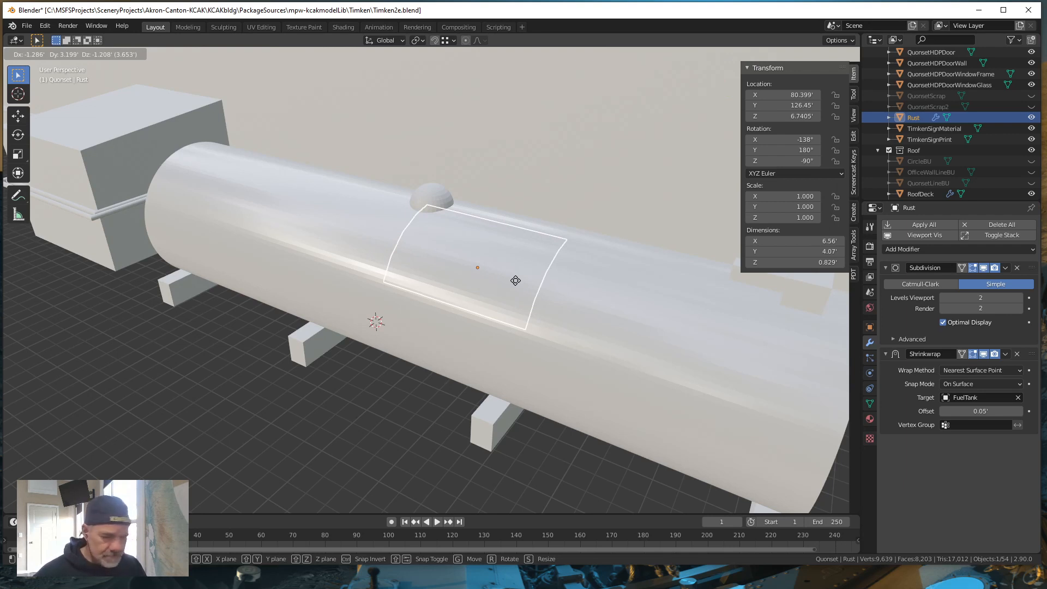
pyautogui.press('y')
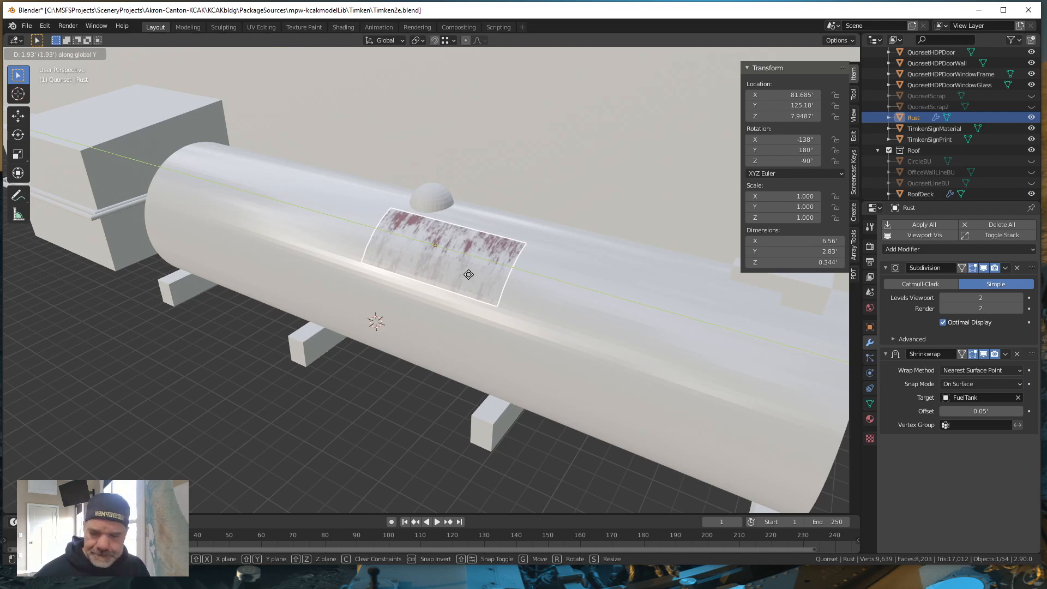
pyautogui.click(469, 278)
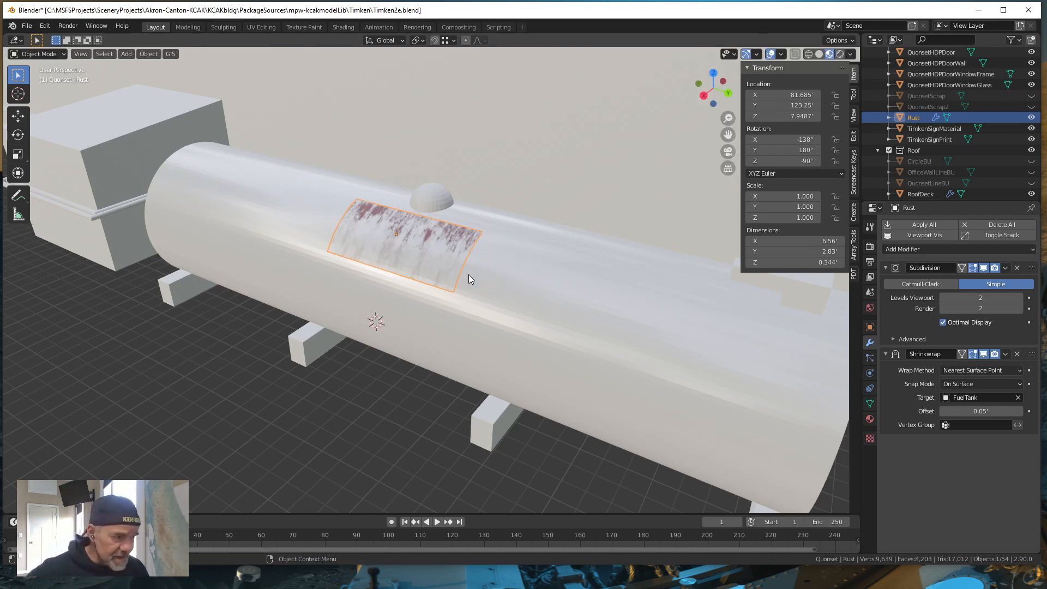
# Open the Preferences to check the Import Images as Planes add-on, and close them again
pyautogui.moveTo(404, 328)
pyautogui.mouseDown(button='middle')
pyautogui.moveTo(374, 319)
pyautogui.moveTo(362, 296)
pyautogui.moveTo(396, 319)
pyautogui.mouseUp(button='middle')
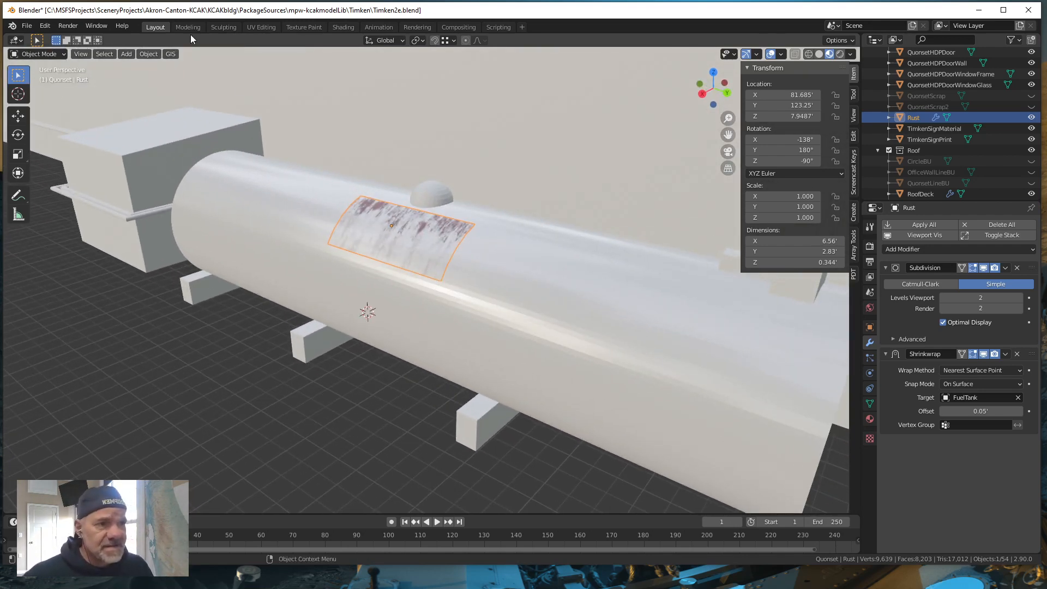
pyautogui.click(45, 25)
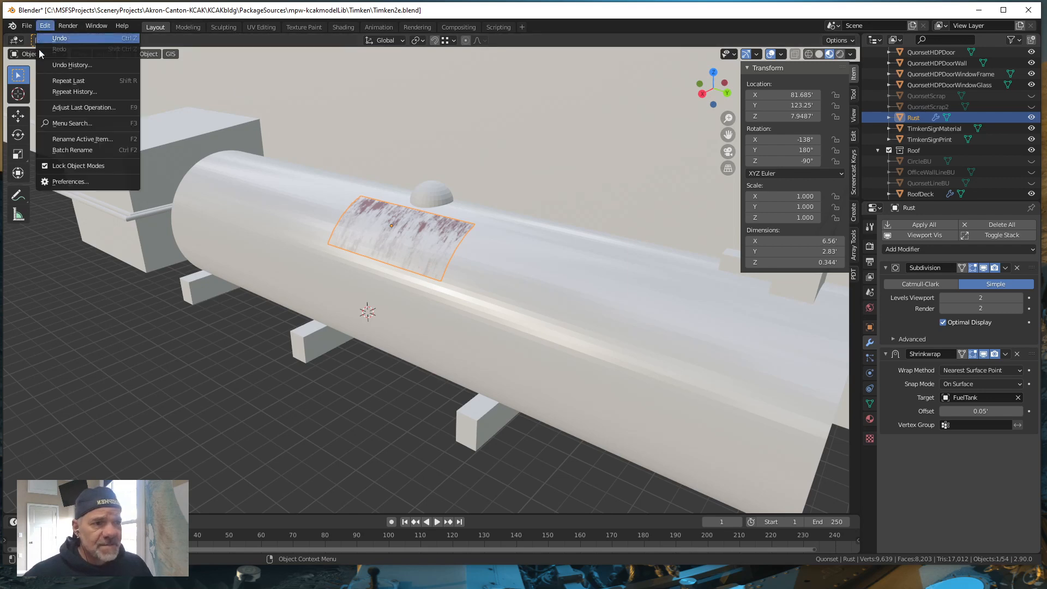
pyautogui.click(70, 181)
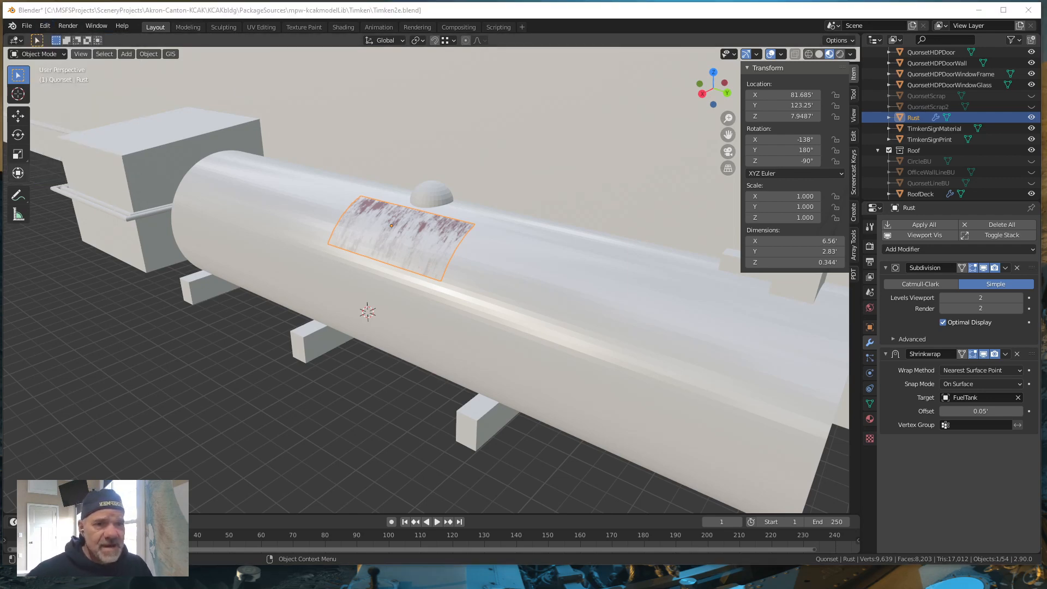
pyautogui.moveTo(168, 83); pyautogui.dragTo(335, 63)
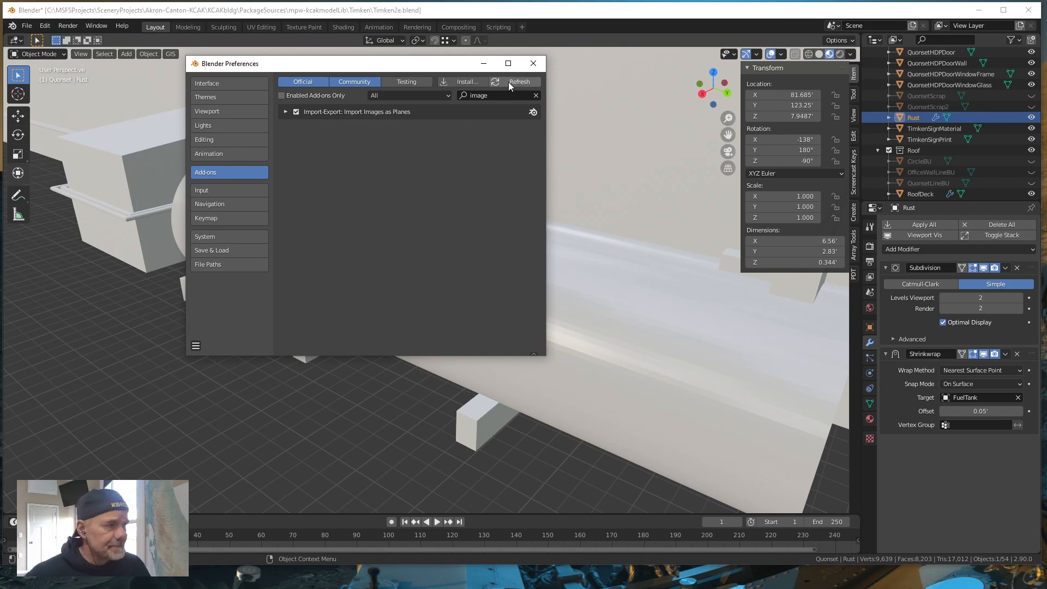
pyautogui.click(533, 63)
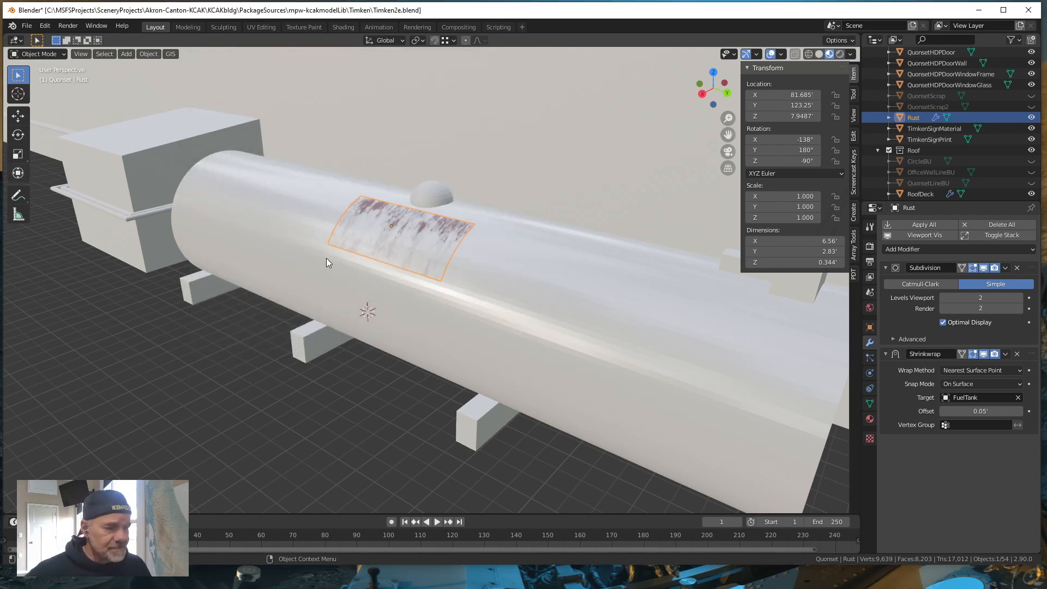
# Show the Rust plane's material settings, including the blend mode and MSFS material parameters
pyautogui.moveTo(369, 250); pyautogui.dragTo(383, 258, button='middle')
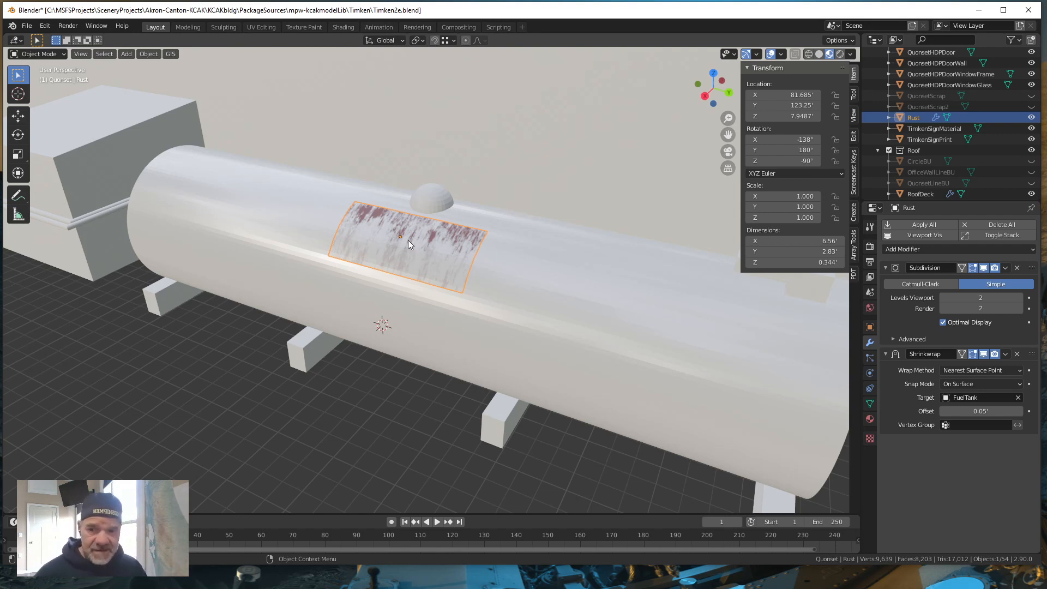
pyautogui.click(868, 420)
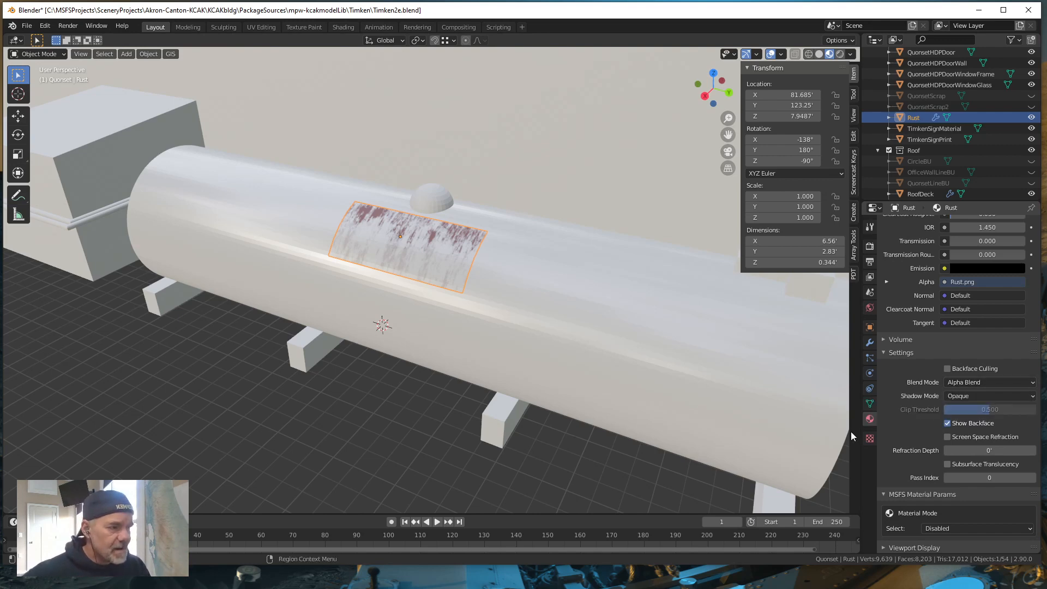
pyautogui.scroll(-1, 437, 348)
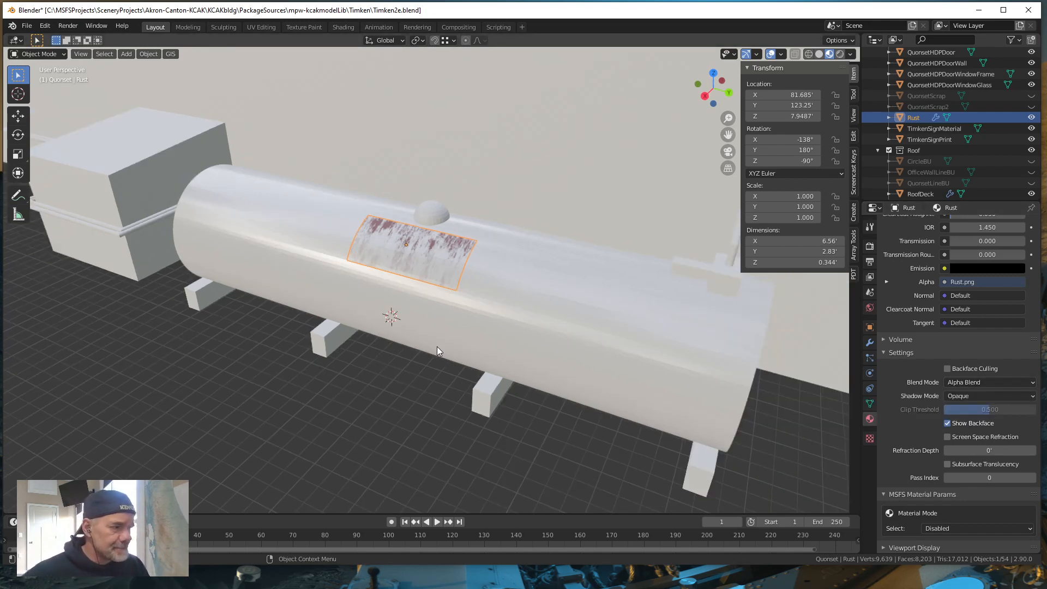
pyautogui.moveTo(437, 346); pyautogui.dragTo(408, 339, button='middle')
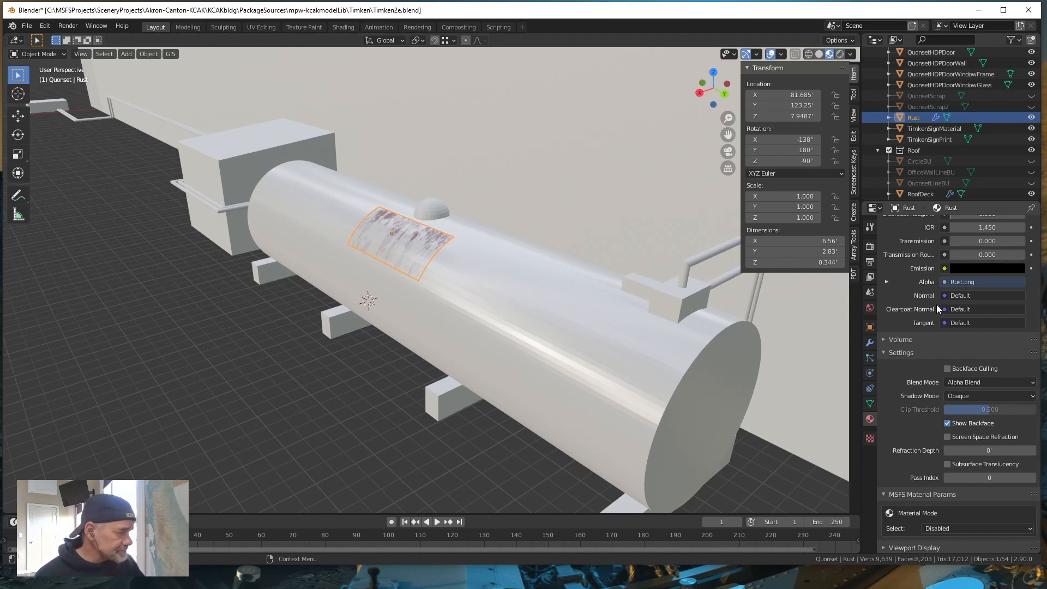
# Show the Rust plane's Subdivision and Shrinkwrap modifiers, and examine the deselected rust texture on the fuel tank up close
pyautogui.click(870, 342)
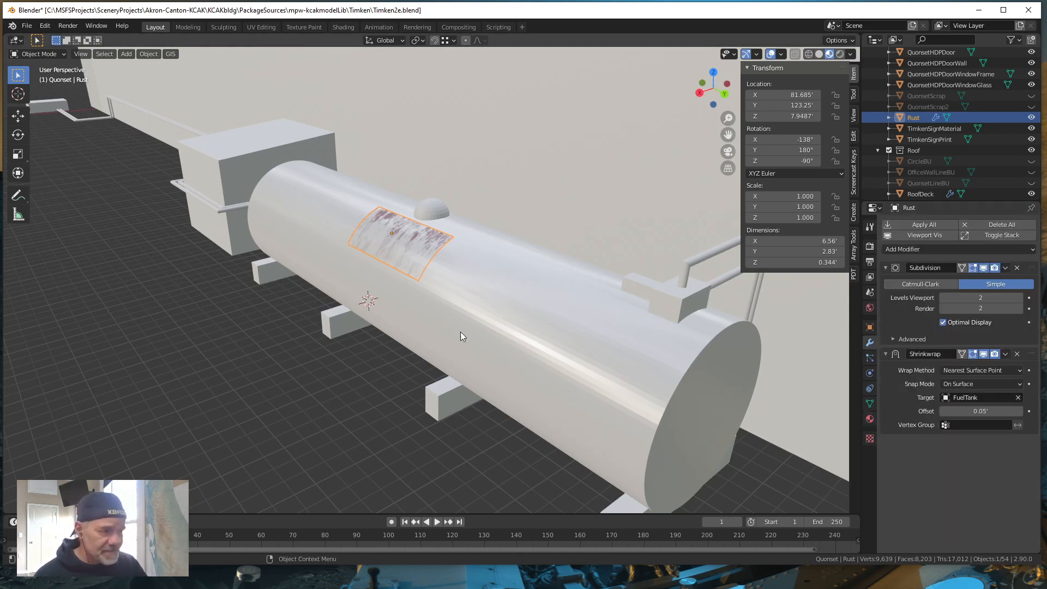
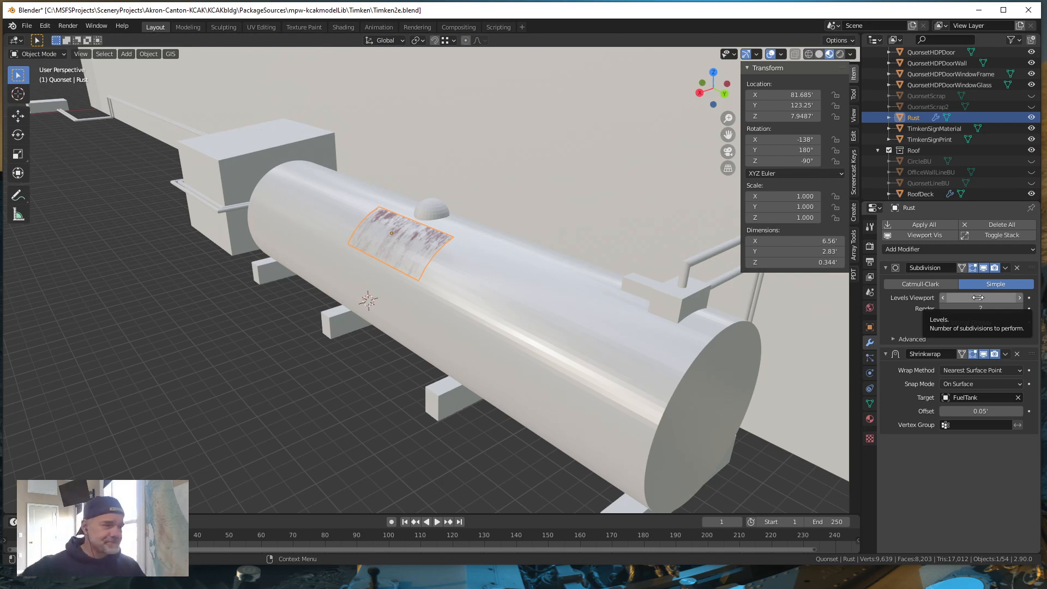
pyautogui.click(355, 365)
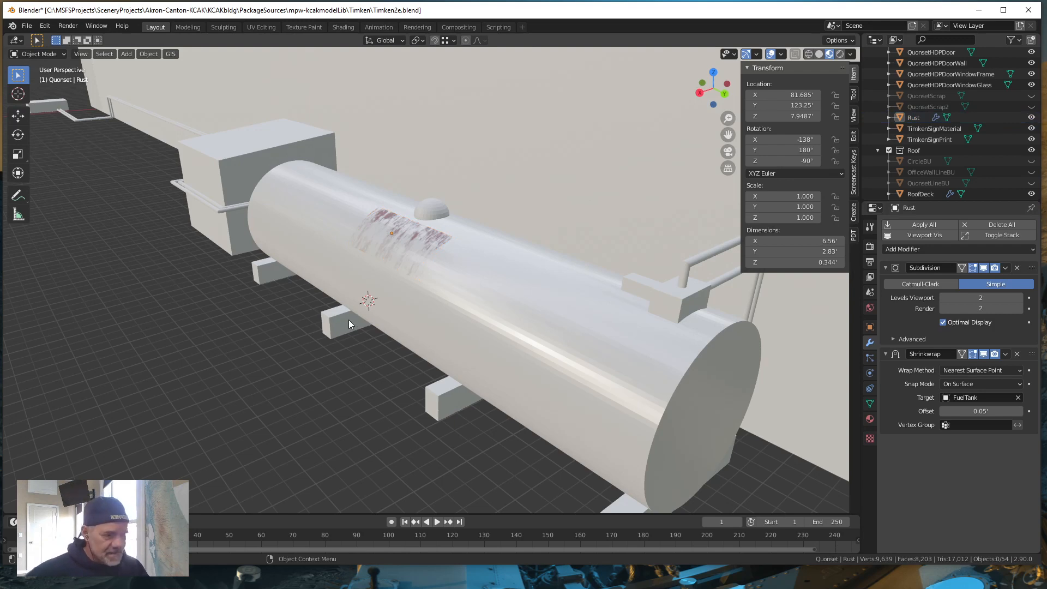
pyautogui.moveTo(296, 380); pyautogui.dragTo(354, 334, button='middle')
pyautogui.scroll(2, 413, 379)
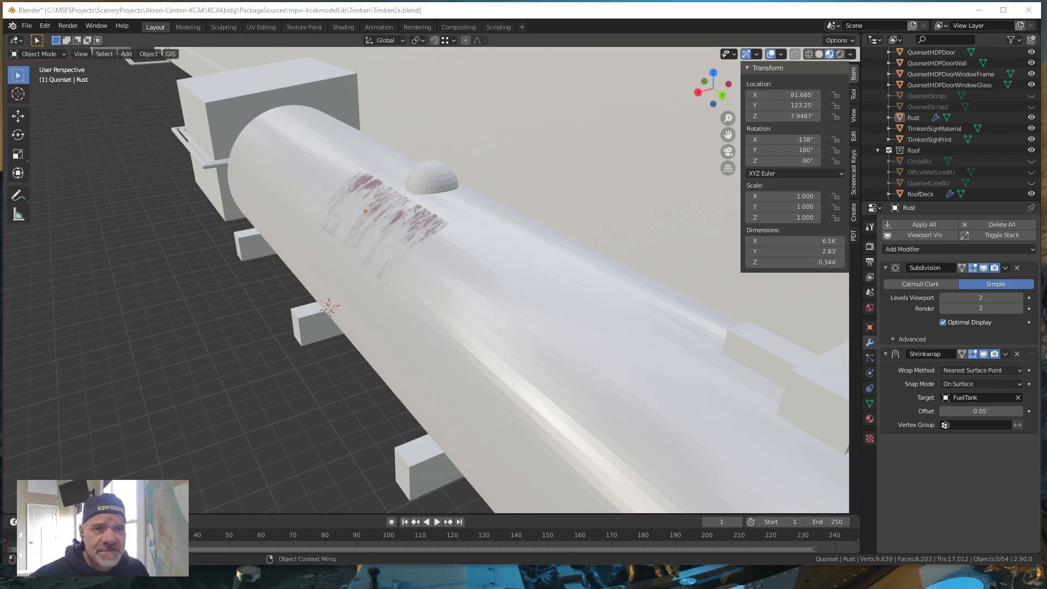
# Switch to the browser to examine the Leaking category textures on ambientCG, and return to Blender
pyautogui.moveTo(0, 82); pyautogui.dragTo(863, 34)
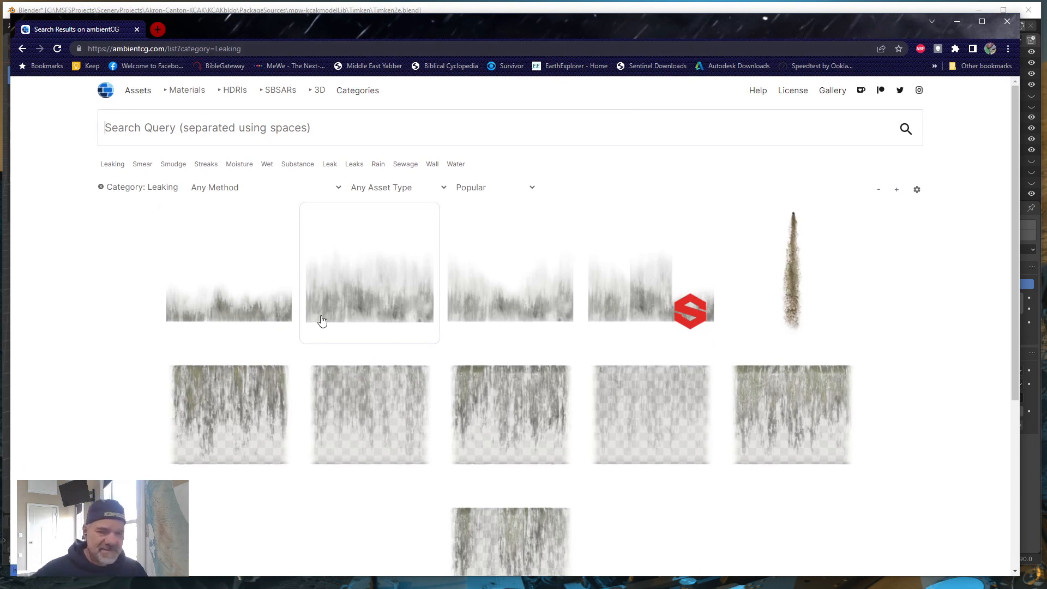
pyautogui.moveTo(323, 321)
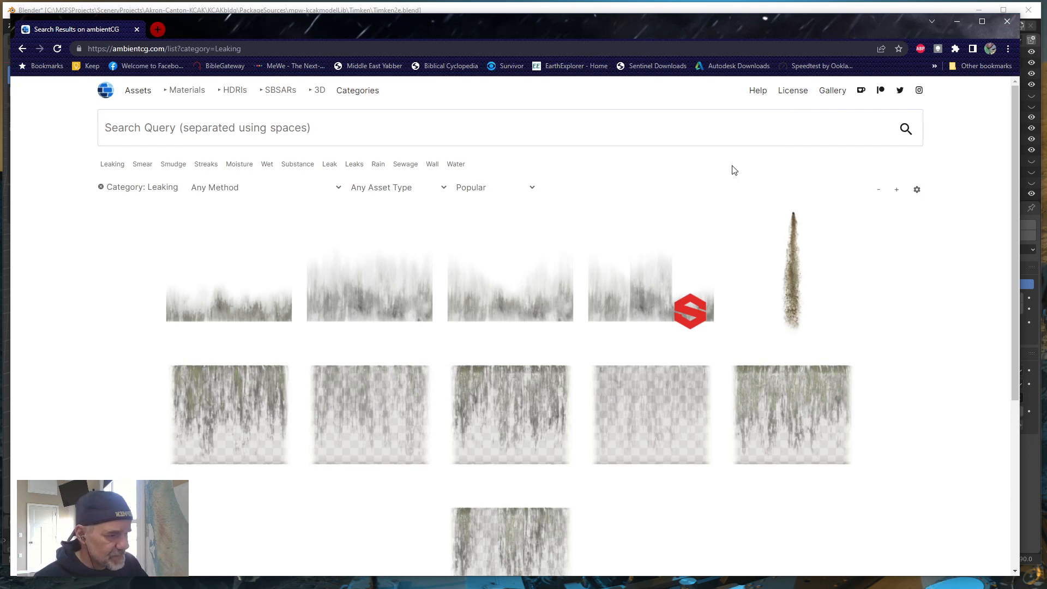
pyautogui.click(1006, 22)
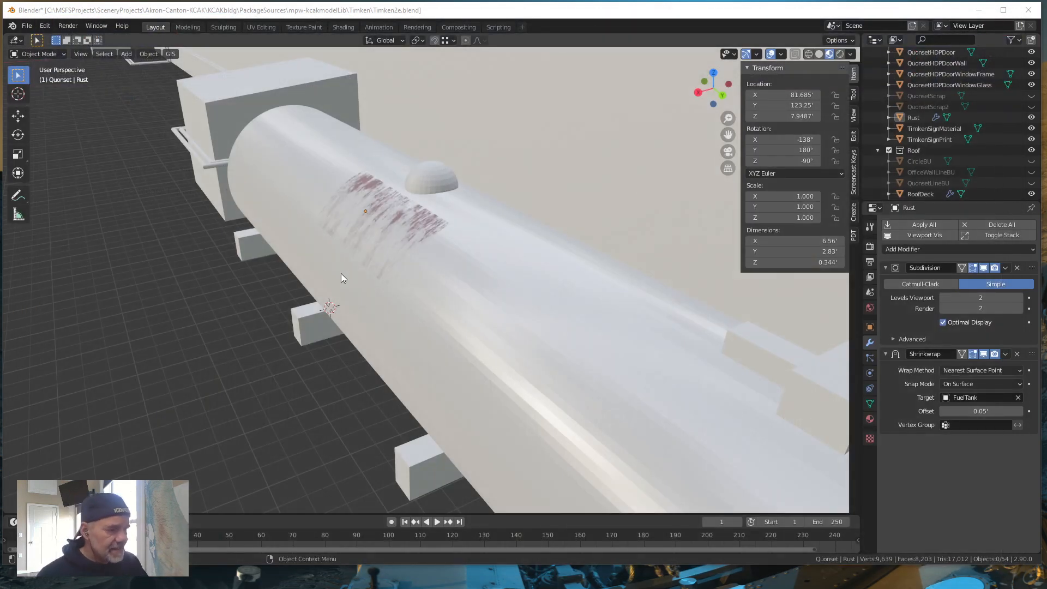
# Snap the 3D cursor to the centre of the fuel tank's flat end face near the building corner, using face selection in Edit Mode
pyautogui.scroll(-6, 304, 284)
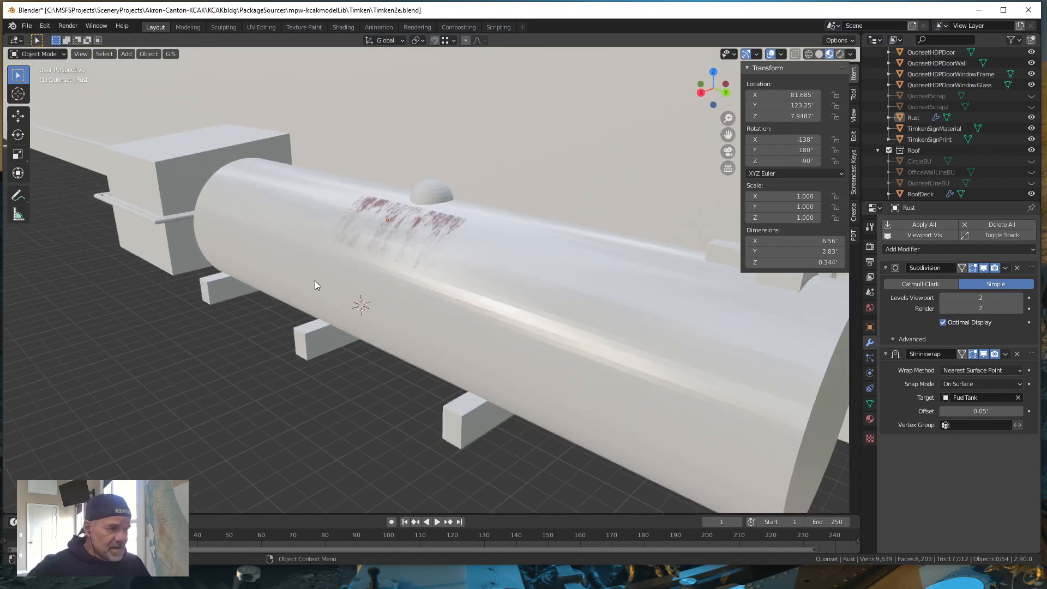
pyautogui.moveTo(307, 318); pyautogui.dragTo(267, 333, button='middle')
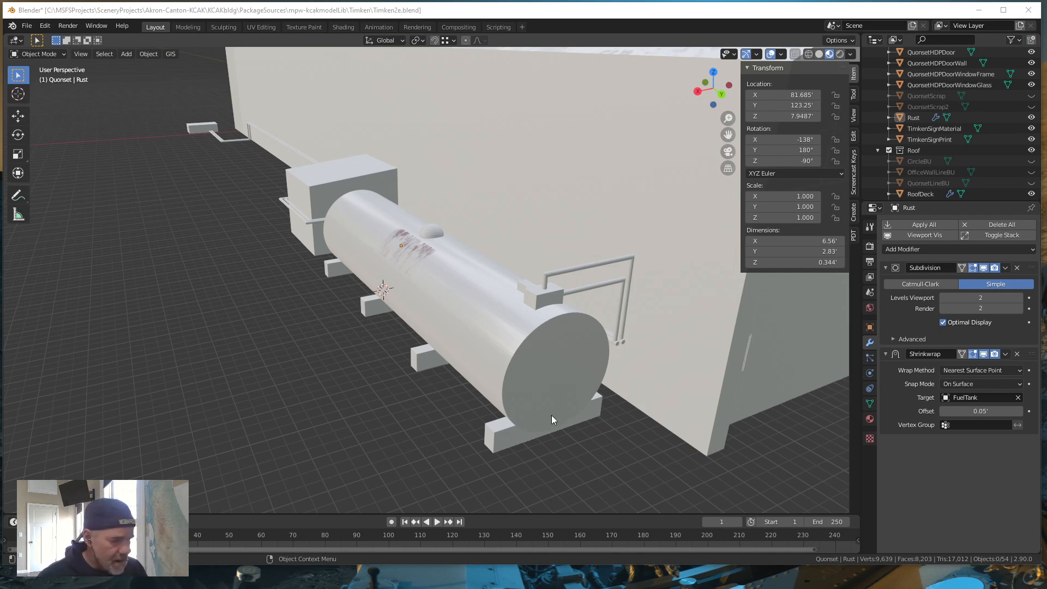
pyautogui.moveTo(561, 423)
pyautogui.mouseDown(button='middle')
pyautogui.moveTo(547, 407)
pyautogui.moveTo(568, 414)
pyautogui.mouseUp(button='middle')
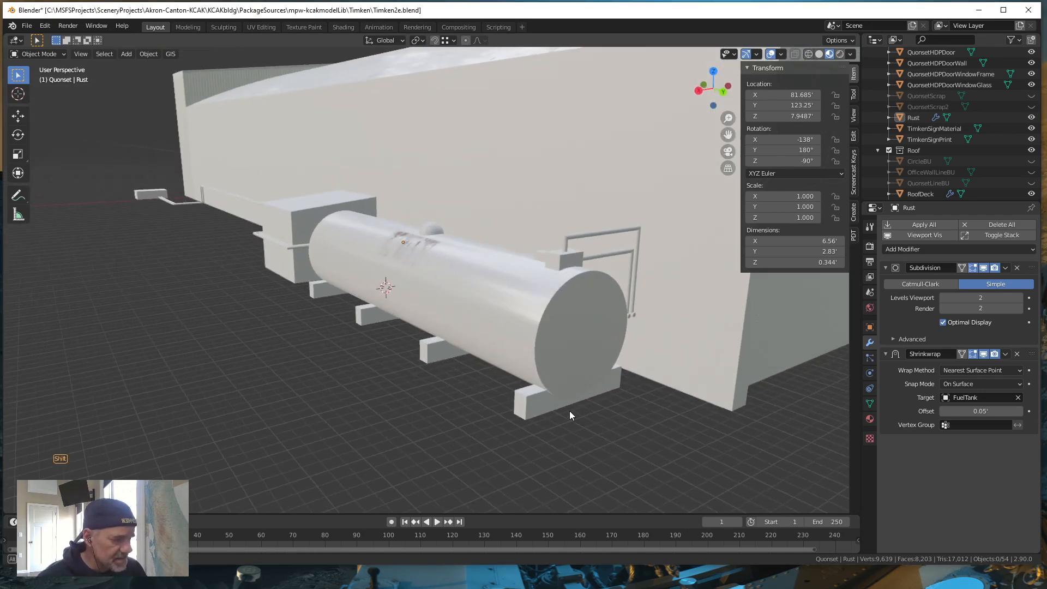
pyautogui.keyDown('shift'); pyautogui.moveTo(526, 359); pyautogui.dragTo(426, 348, button='middle'); pyautogui.keyUp('shift')
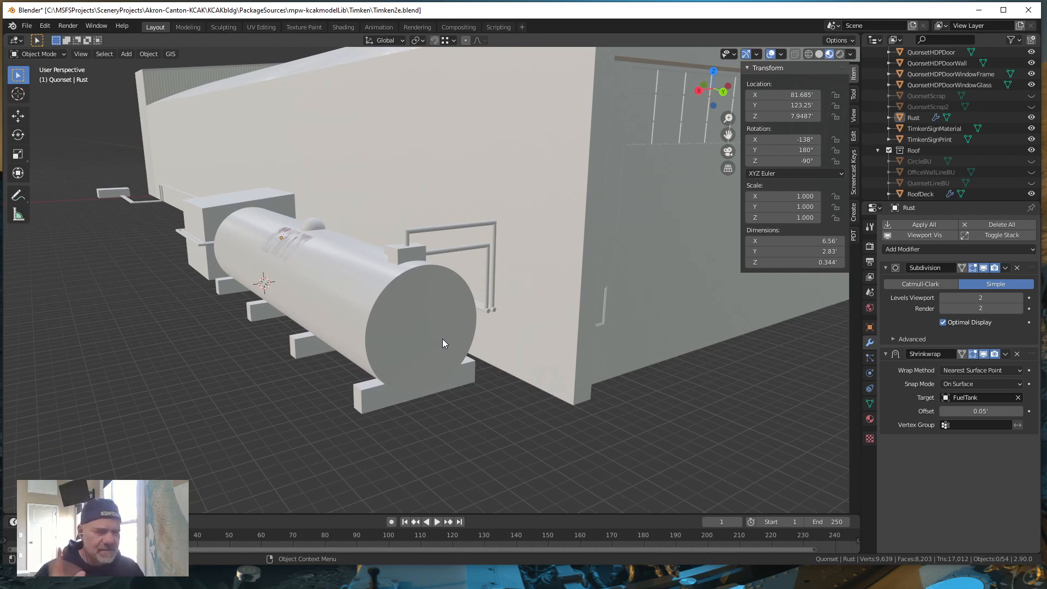
pyautogui.scroll(3, 424, 352)
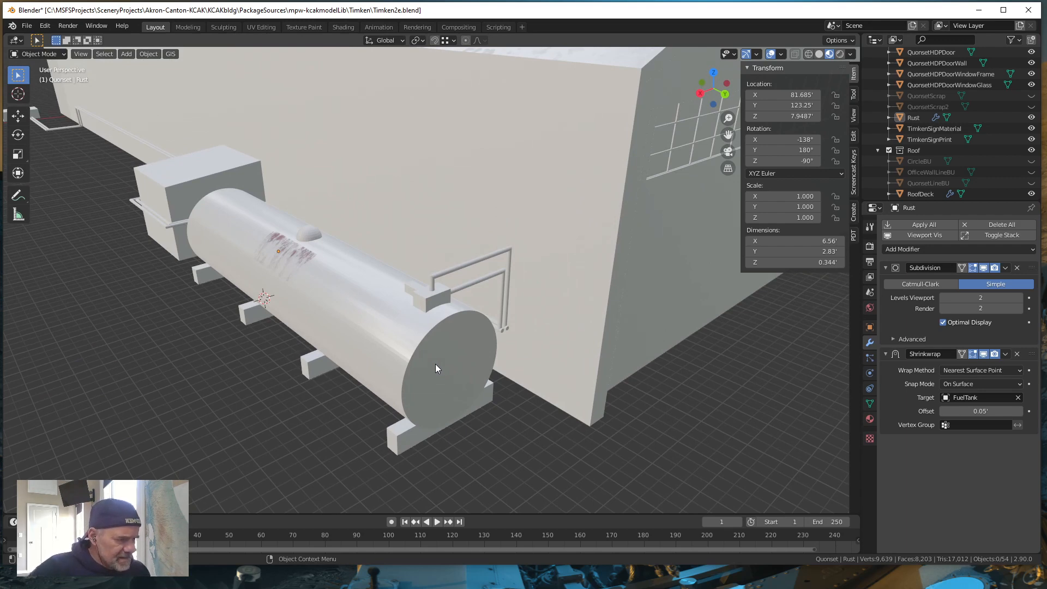
pyautogui.moveTo(440, 368); pyautogui.dragTo(439, 362, button='middle')
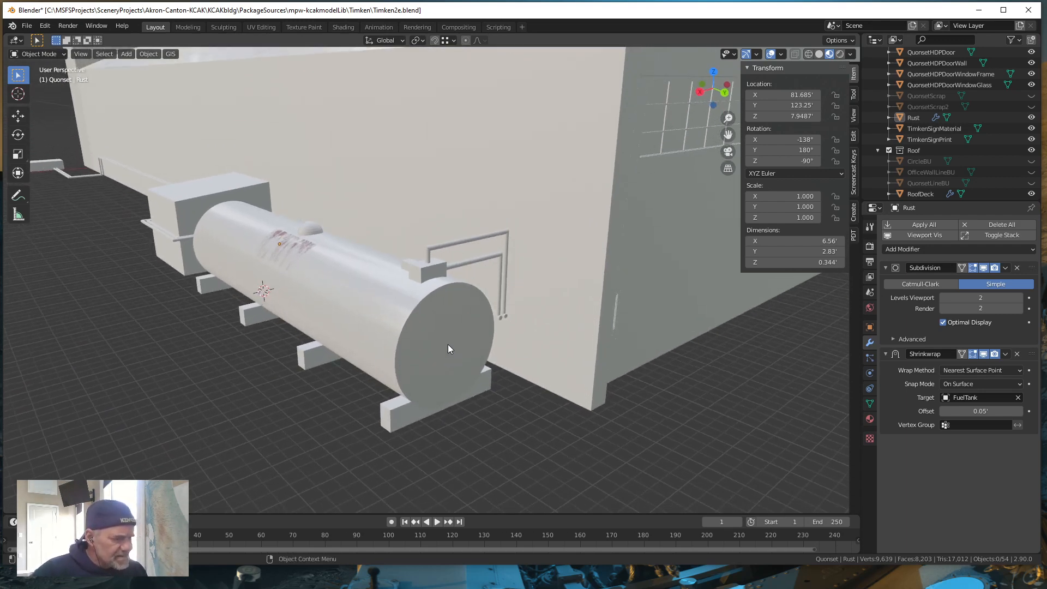
pyautogui.click(374, 317)
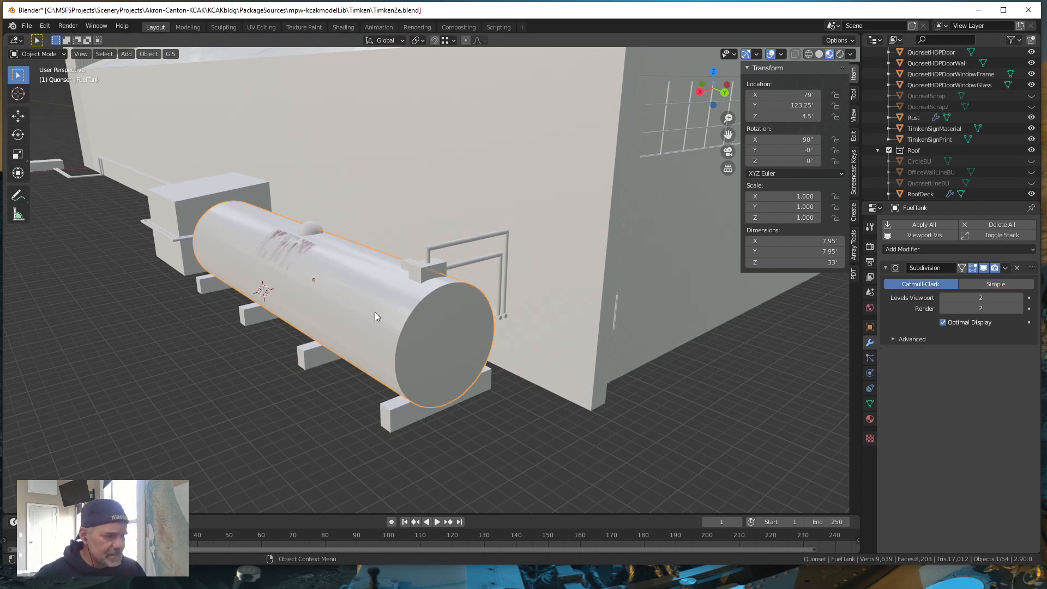
pyautogui.press('Tab')
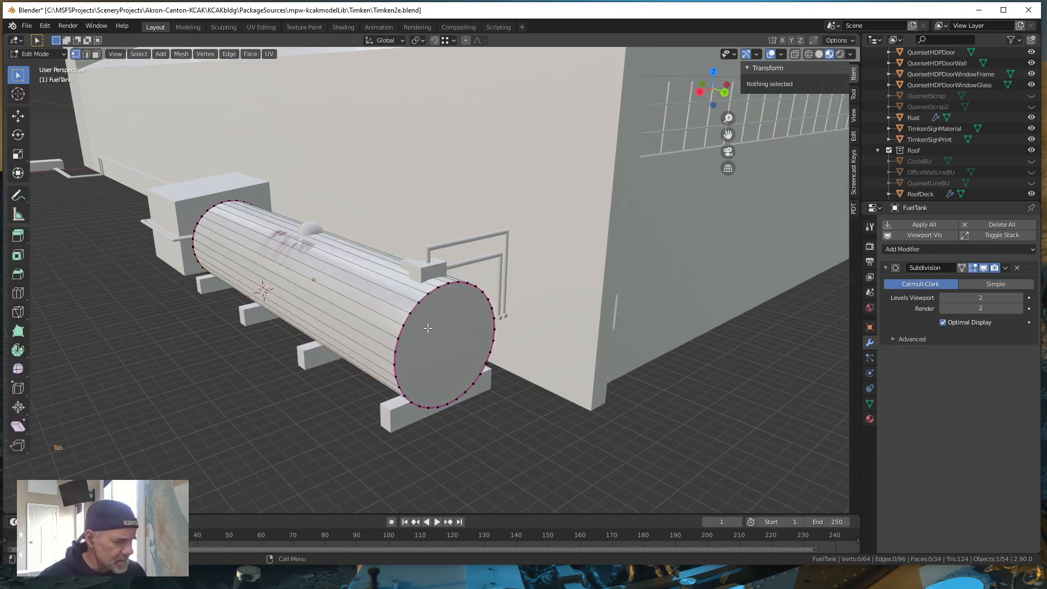
pyautogui.click(96, 54)
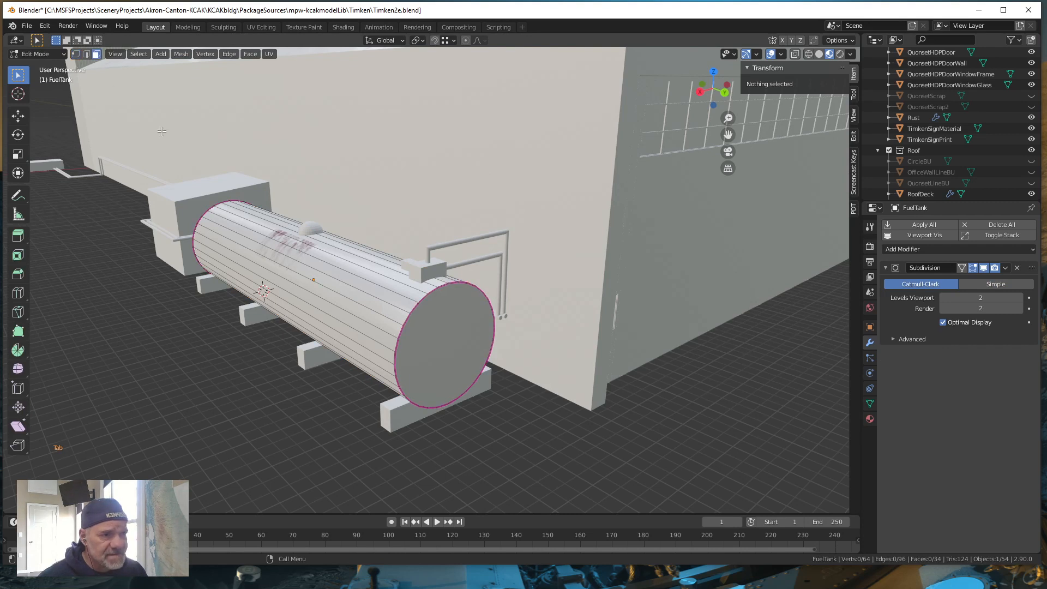
pyautogui.click(443, 353)
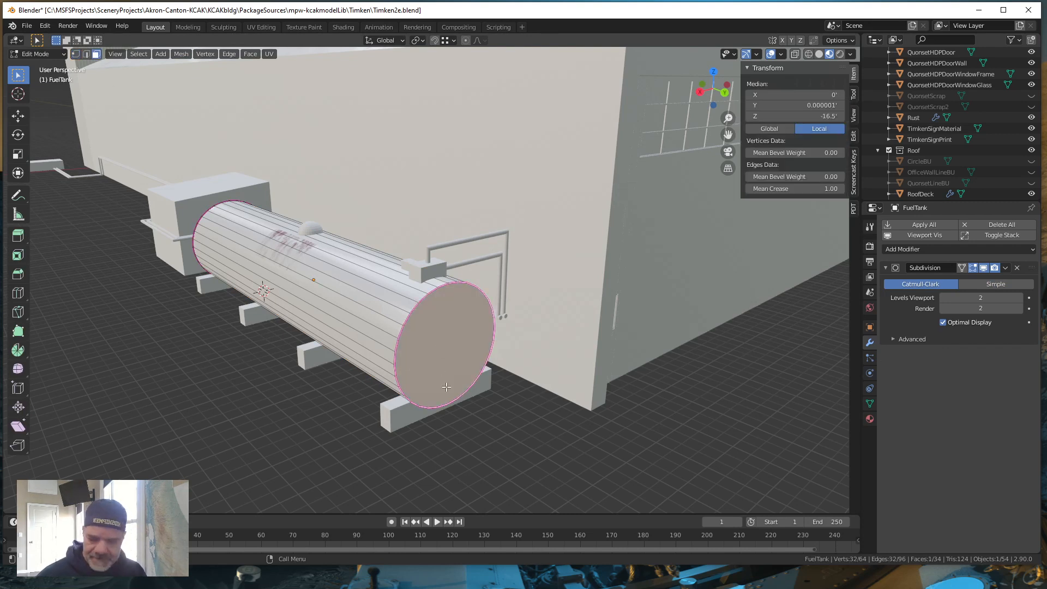
pyautogui.hotkey('shift', 's')
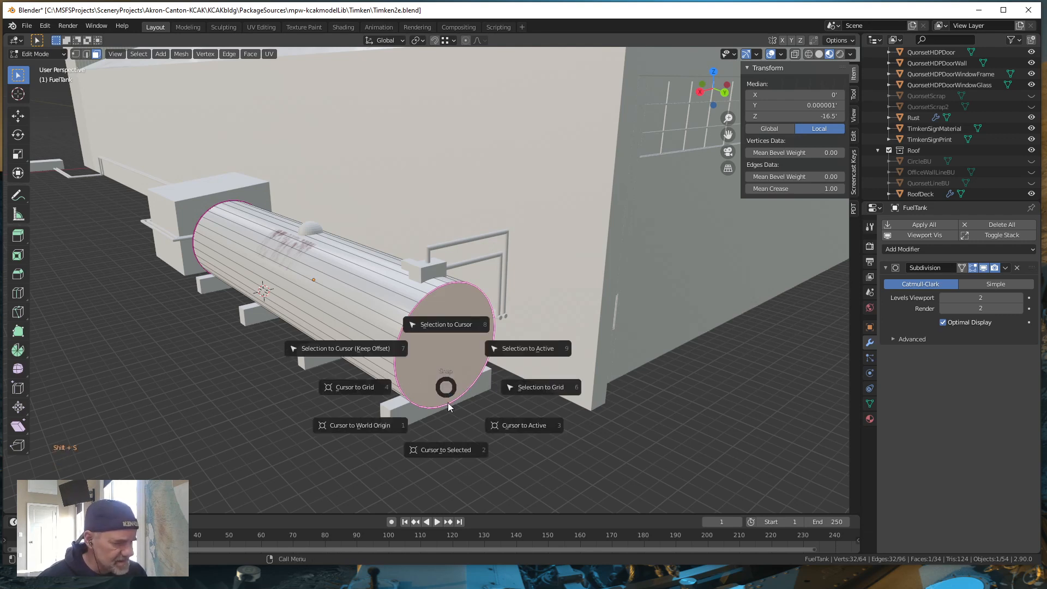
pyautogui.click(450, 451)
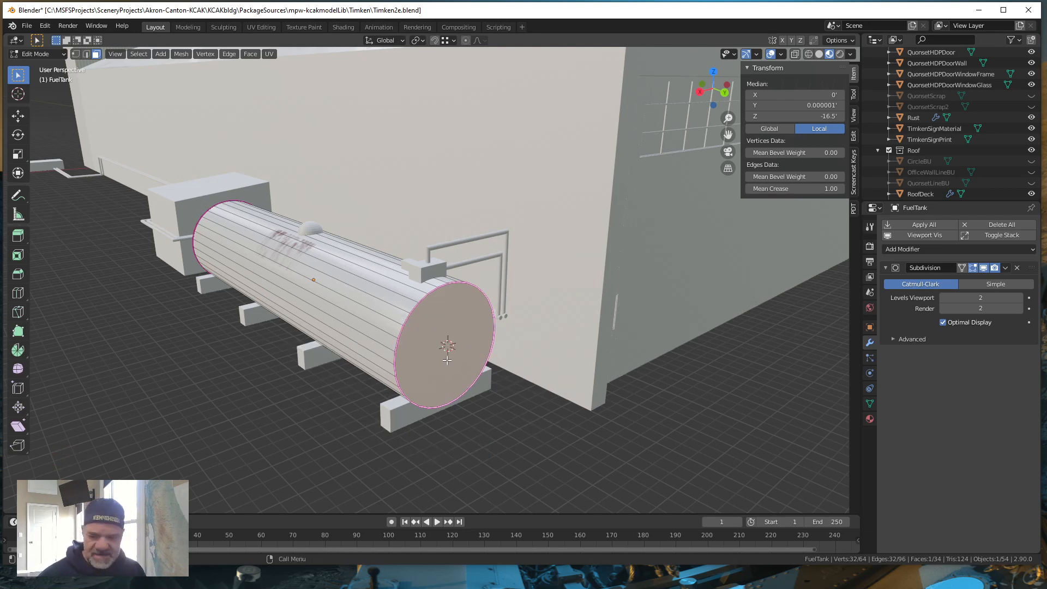
pyautogui.press('Tab')
# Import phillips66Aviation.png from the texture folder as an image plane at the 3D cursor on the tank end
pyautogui.scroll(2, 443, 389)
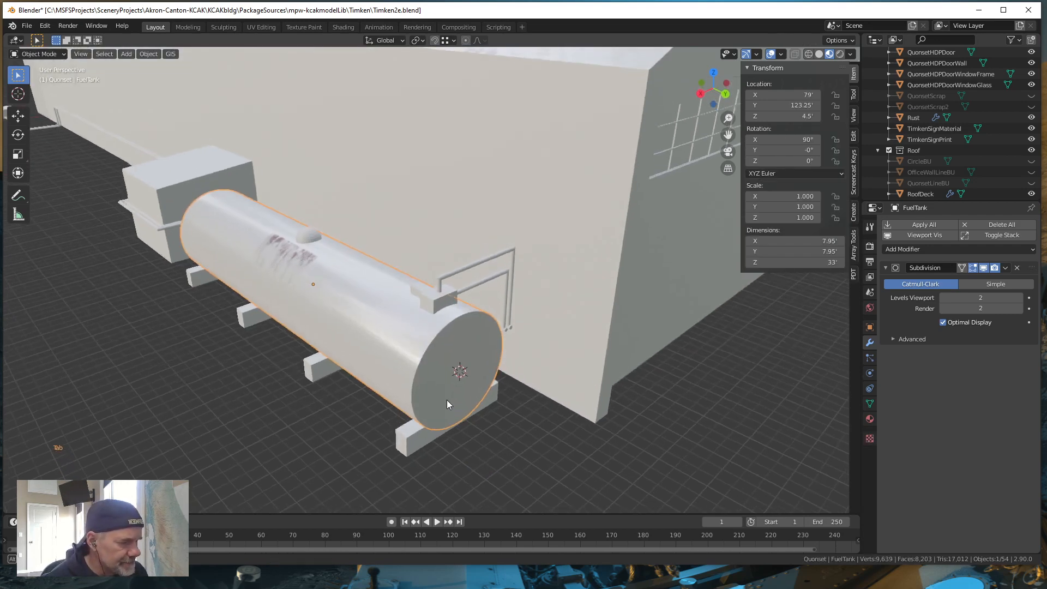
pyautogui.moveTo(446, 401); pyautogui.dragTo(442, 395, button='middle')
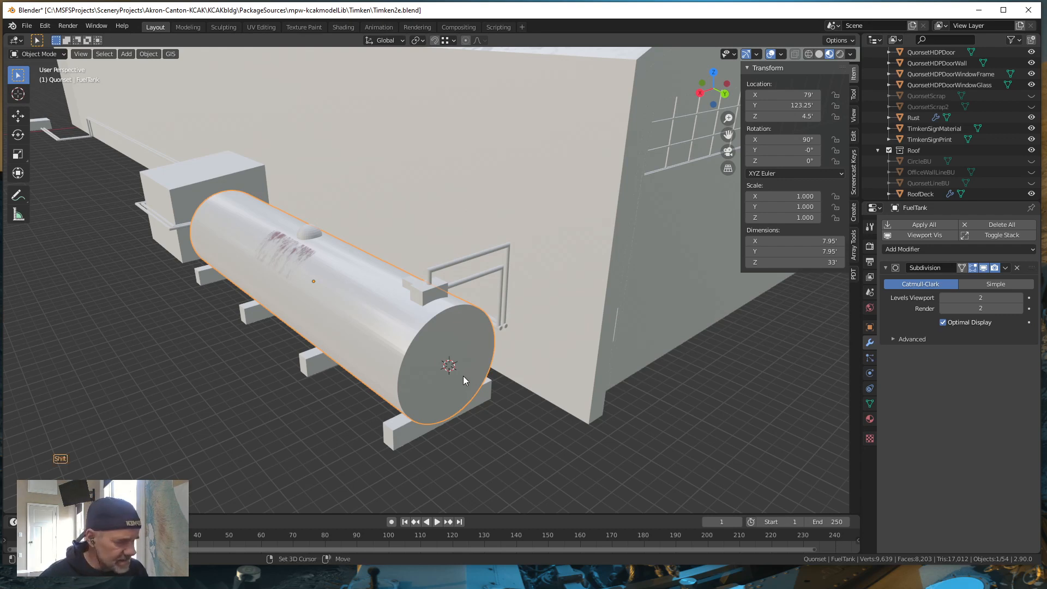
pyautogui.hotkey('shift', 'a')
pyautogui.moveTo(463, 376)
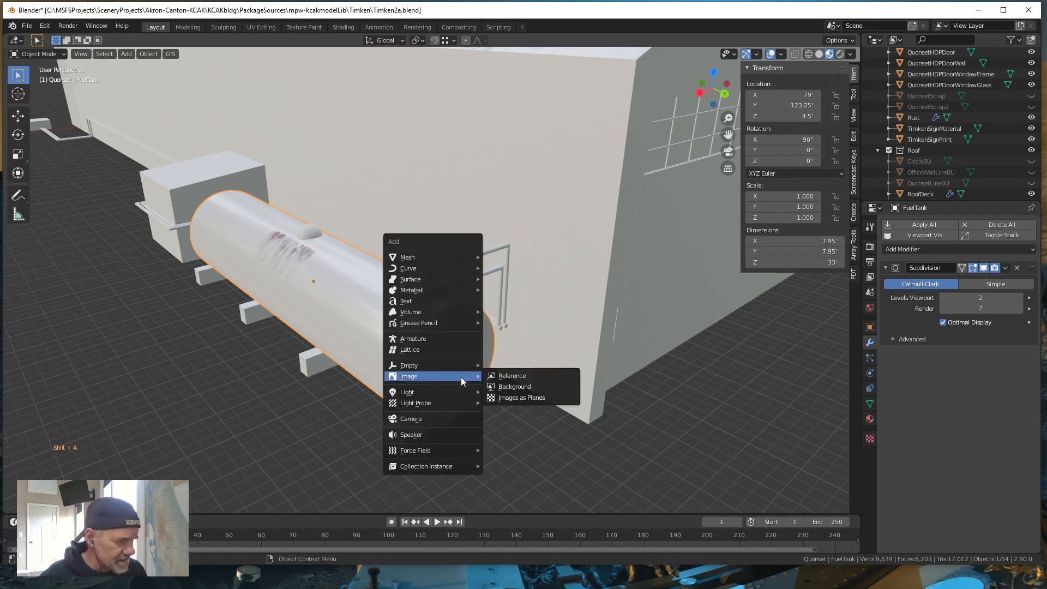
pyautogui.click(518, 397)
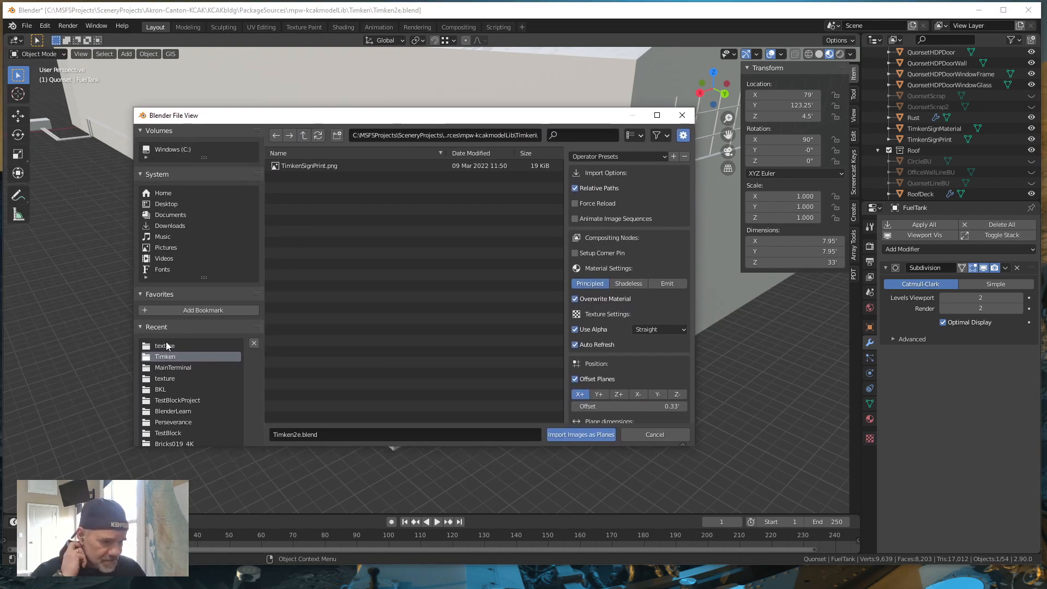
pyautogui.doubleClick(165, 345)
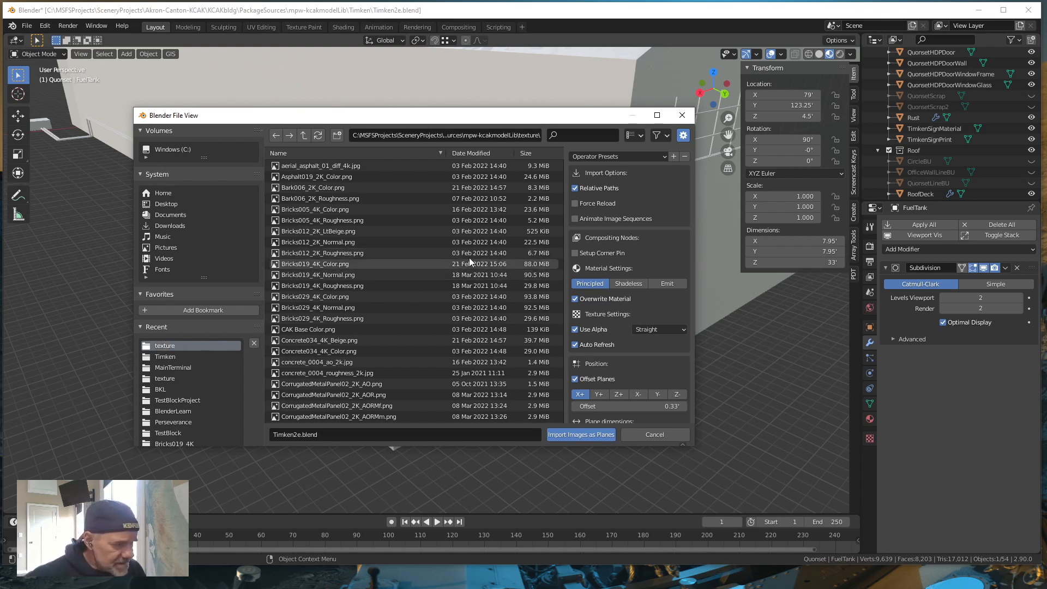
pyautogui.moveTo(561, 220); pyautogui.dragTo(562, 294)
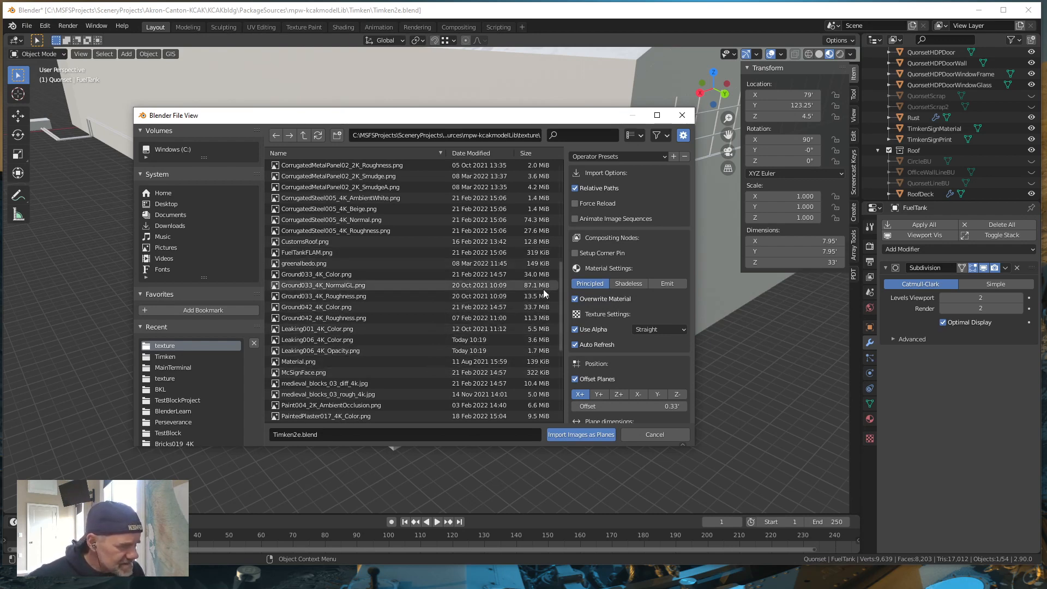
pyautogui.scroll(-5, 561, 307)
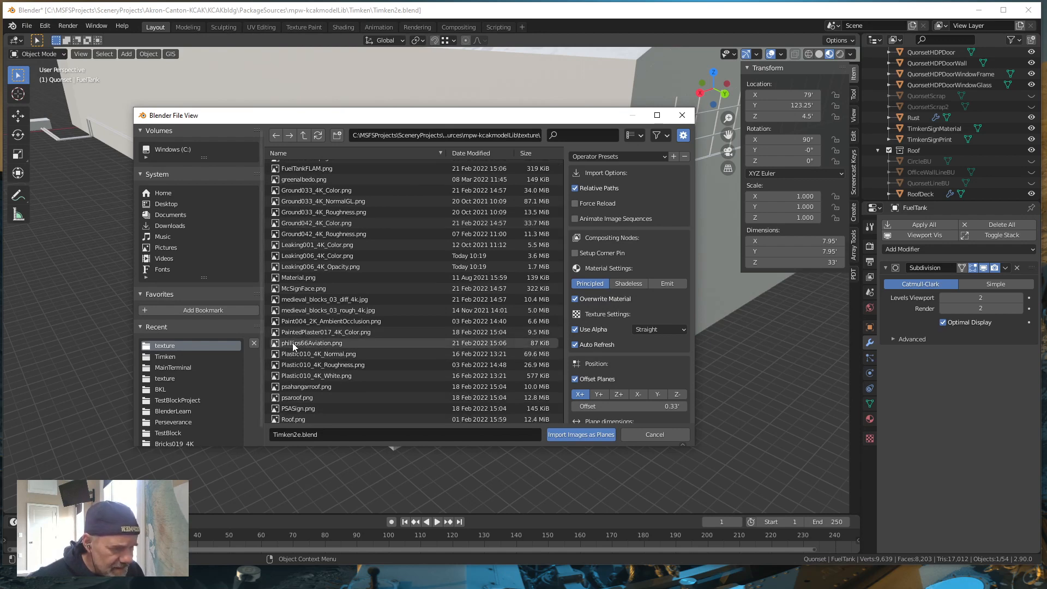
pyautogui.click(308, 343)
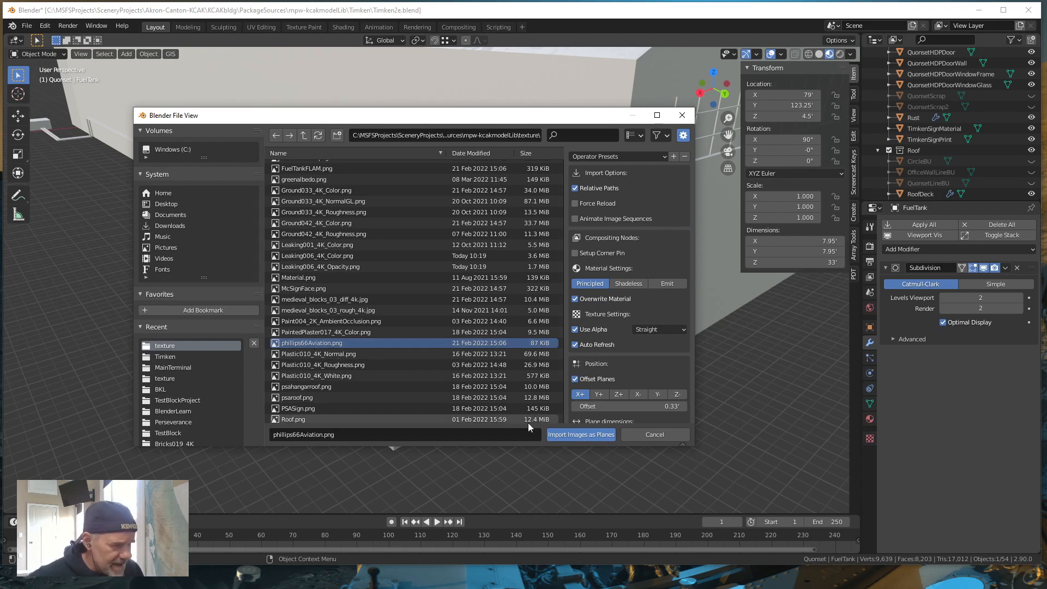
pyautogui.click(570, 435)
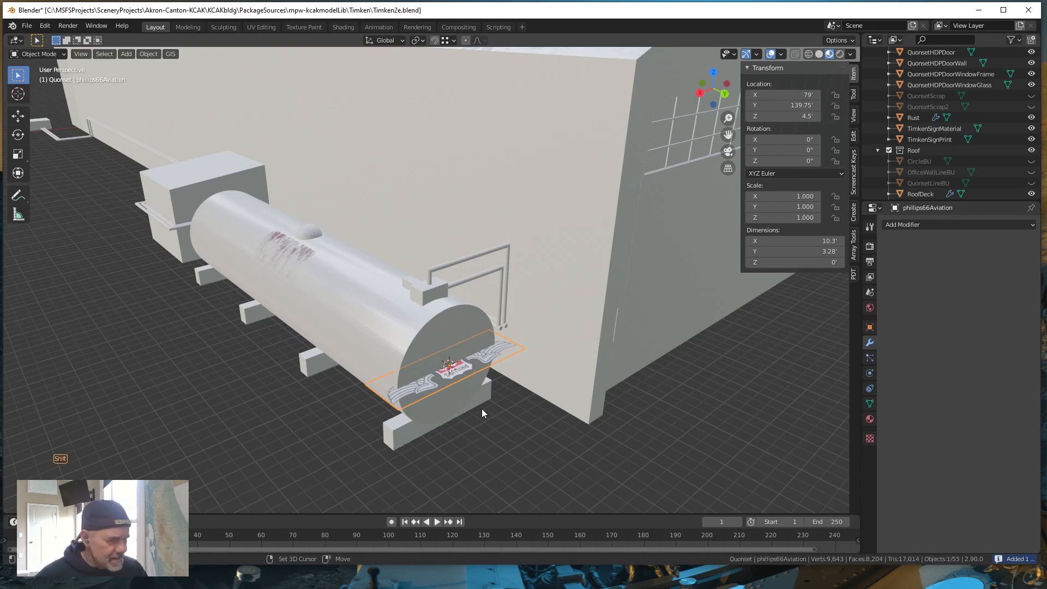
# Rotate the phillips66Aviation plane 180° about the global Z axis
pyautogui.keyDown('shift'); pyautogui.moveTo(482, 408); pyautogui.dragTo(441, 342, button='middle'); pyautogui.keyUp('shift')
pyautogui.scroll(2, 430, 341)
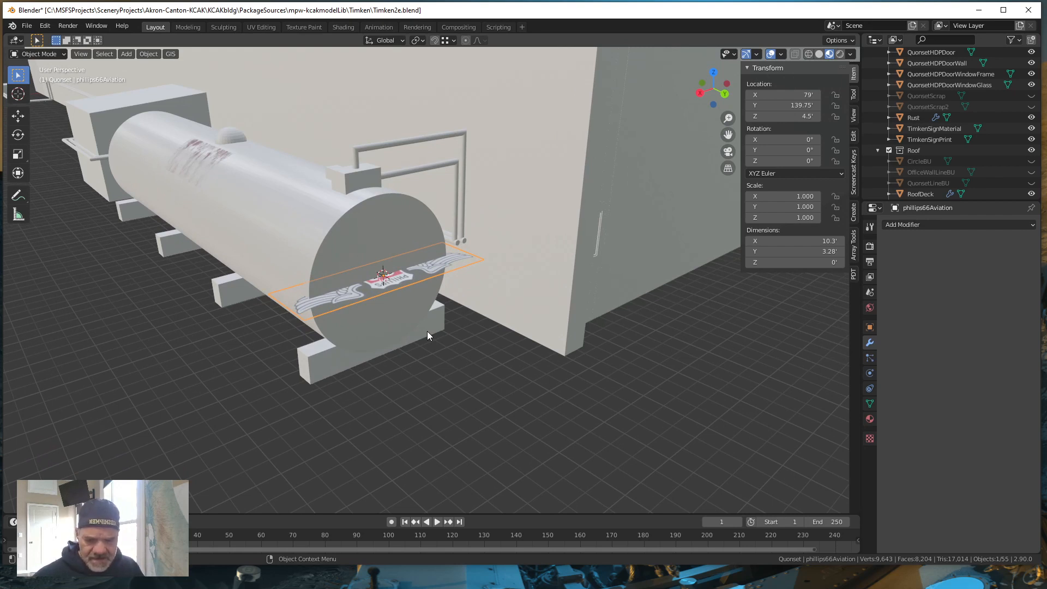
pyautogui.press('r')
pyautogui.write('z')
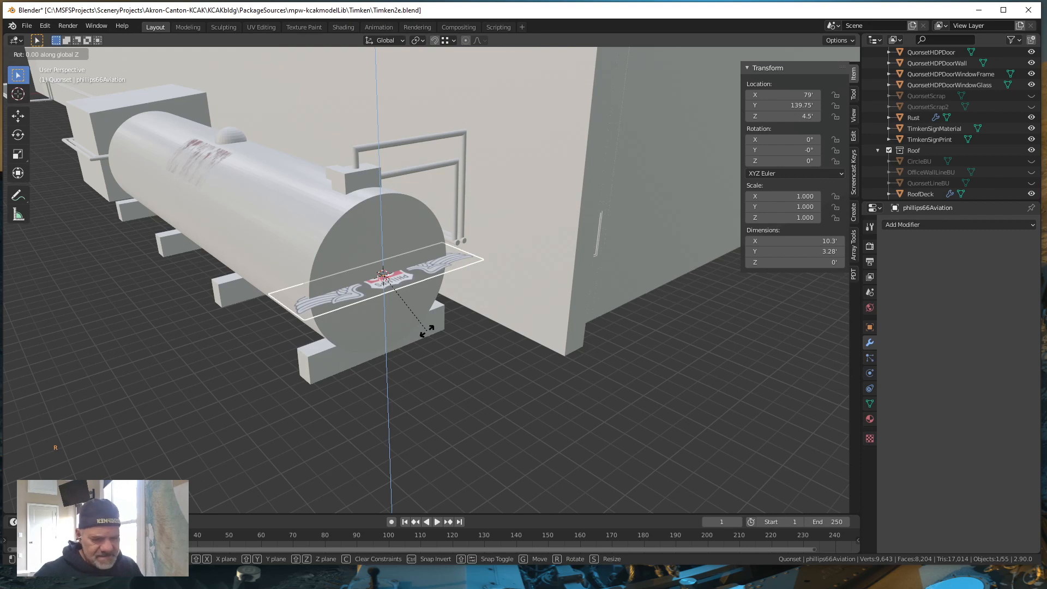
pyautogui.write('180')
pyautogui.press('Return')
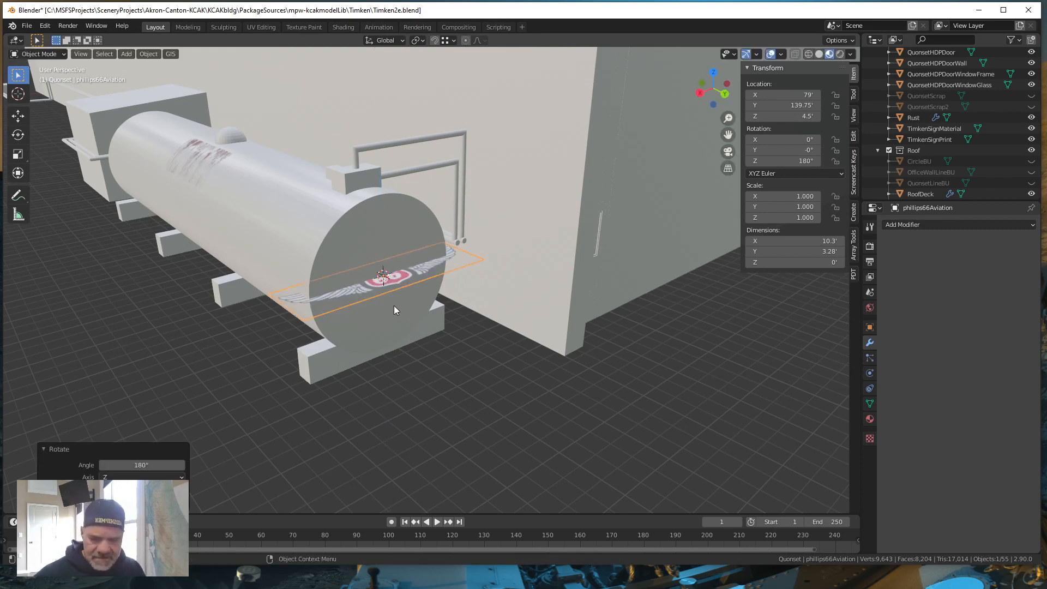
# Rotate the phillips66Aviation plane -90° about the global X axis to stand it upright against the tank end
pyautogui.press('r')
pyautogui.press('x')
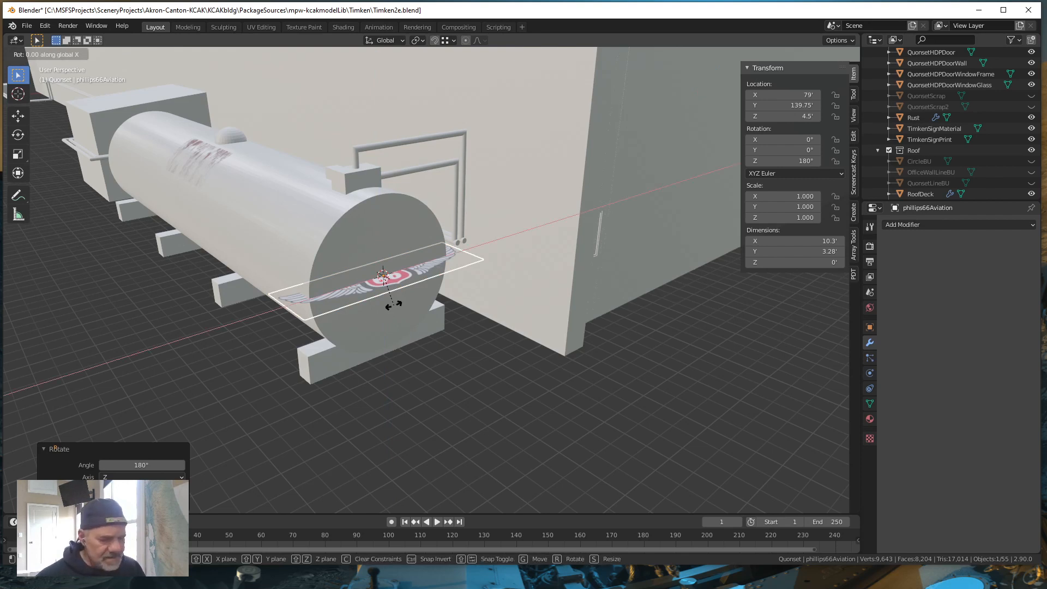
pyautogui.write('9')
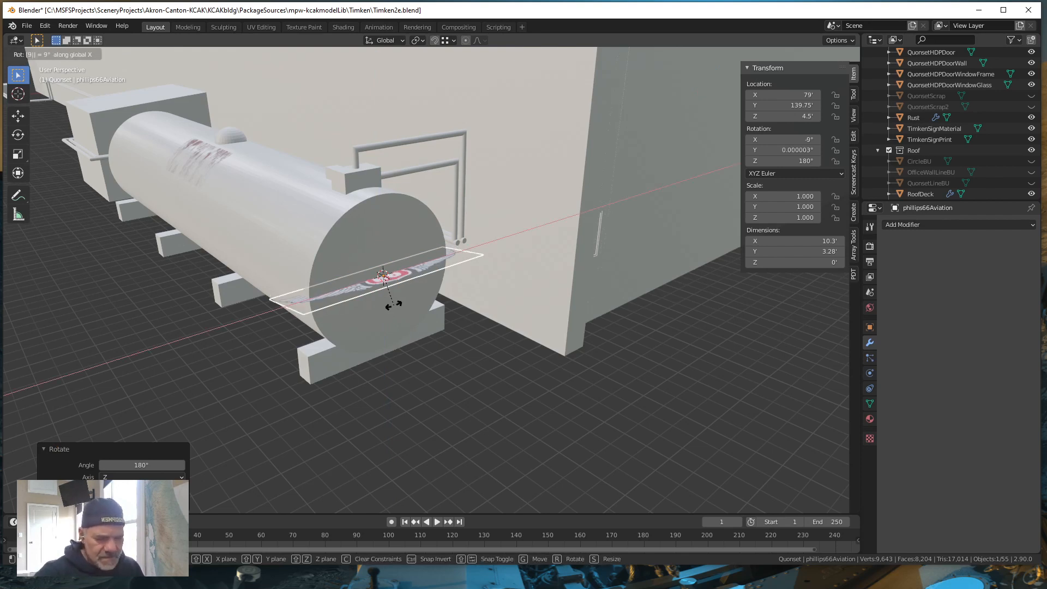
pyautogui.press('BackSpace')
pyautogui.write('-')
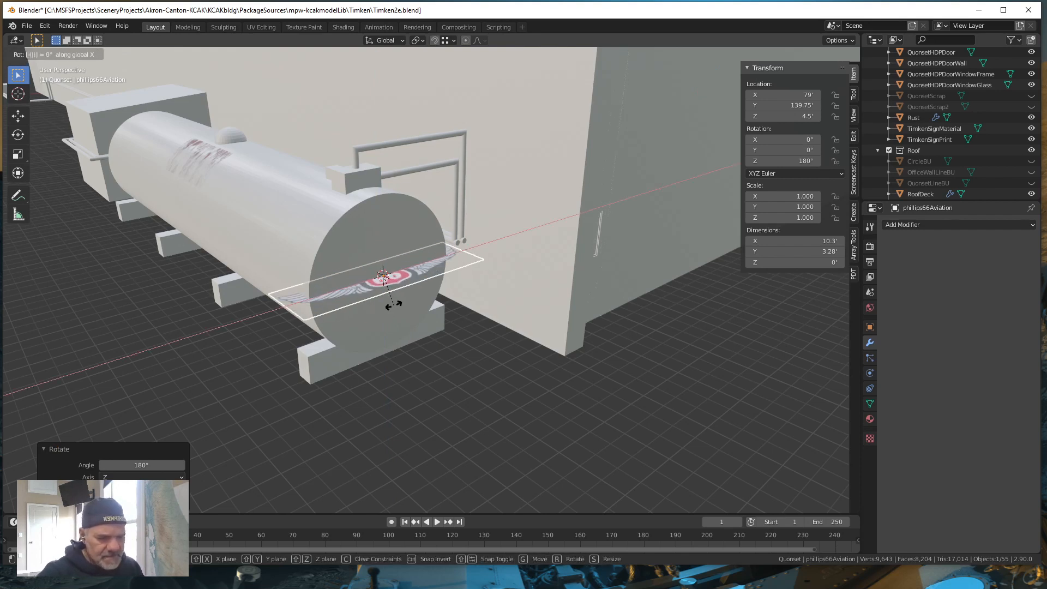
pyautogui.write('90')
pyautogui.press('Return')
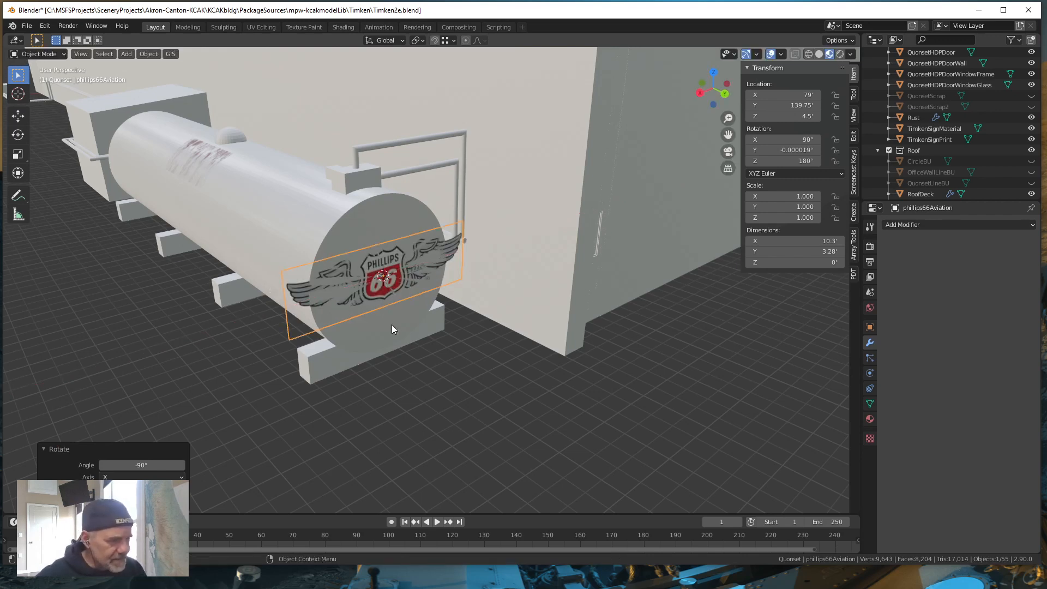
# Scale the phillips66Aviation plane uniformly to about 0.412 so the logo fits within the tank's end face
pyautogui.moveTo(392, 325); pyautogui.dragTo(378, 346, button='middle')
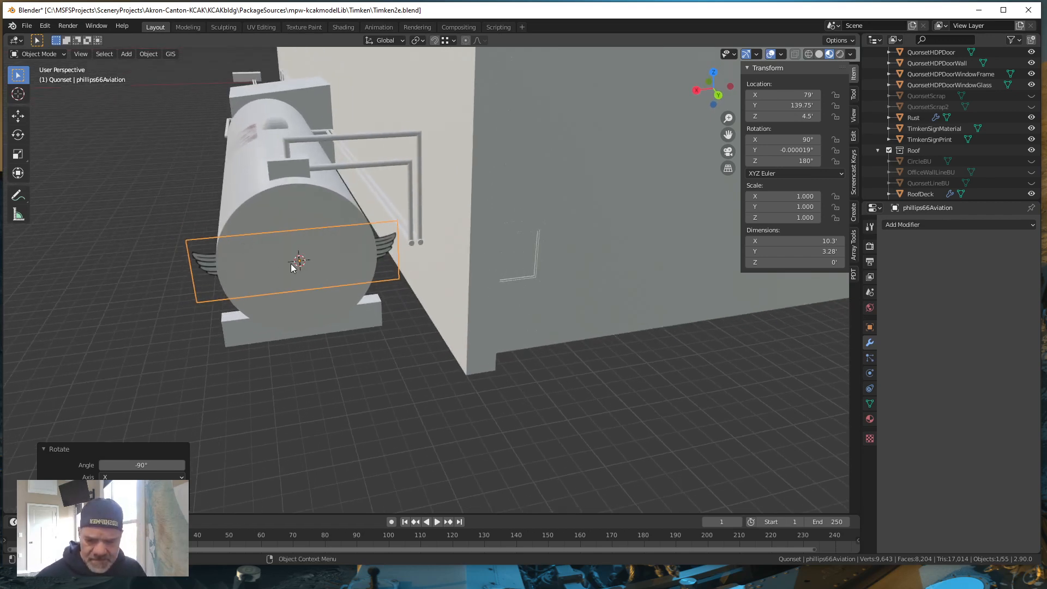
pyautogui.press('s')
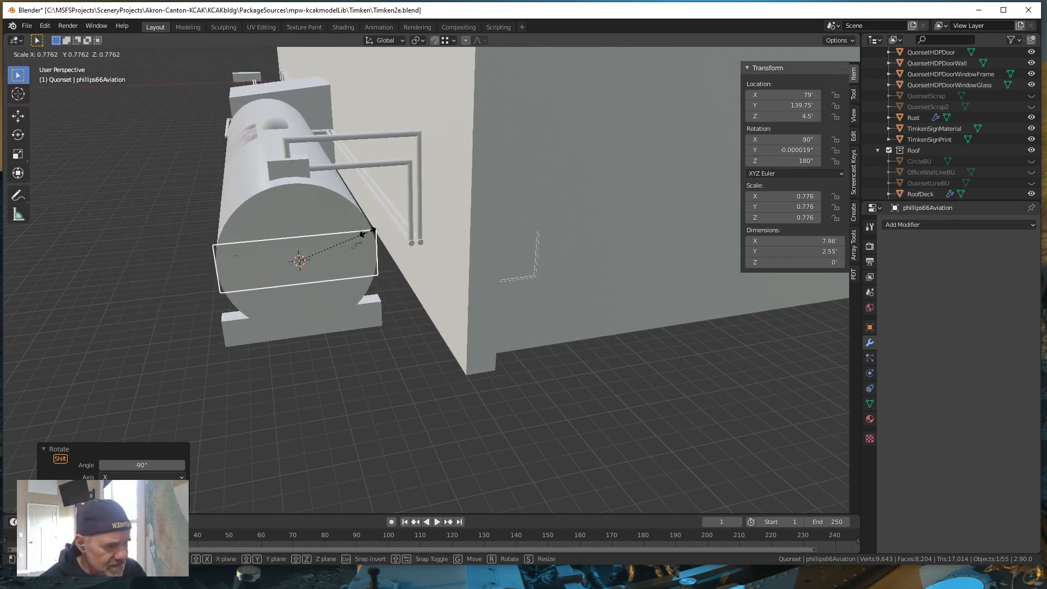
pyautogui.click(399, 219)
# Add a Shrinkwrap modifier to the phillips66Aviation plane with FuelTank as the target and an offset of 0.083'
pyautogui.moveTo(333, 319); pyautogui.dragTo(308, 325, button='middle')
pyautogui.scroll(1, 352, 319)
pyautogui.scroll(2, 341, 312)
pyautogui.scroll(2, 336, 322)
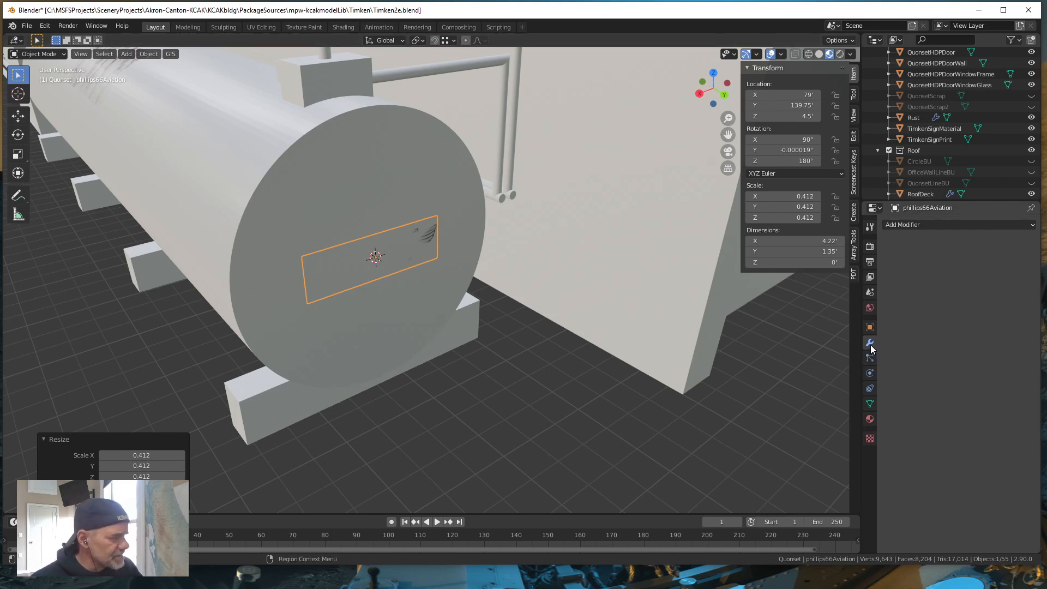
pyautogui.click(913, 226)
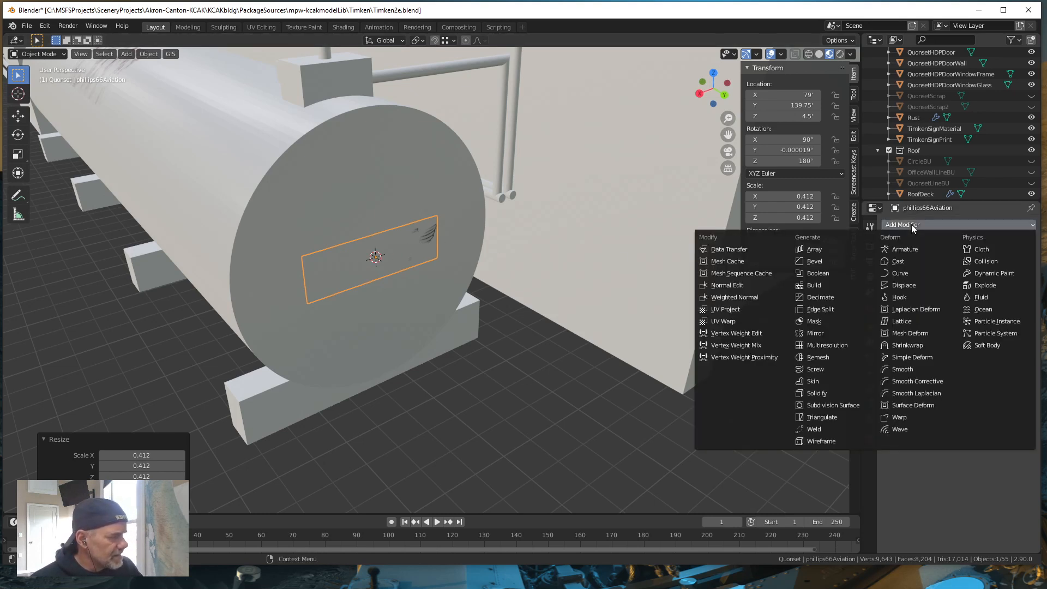
pyautogui.click(907, 345)
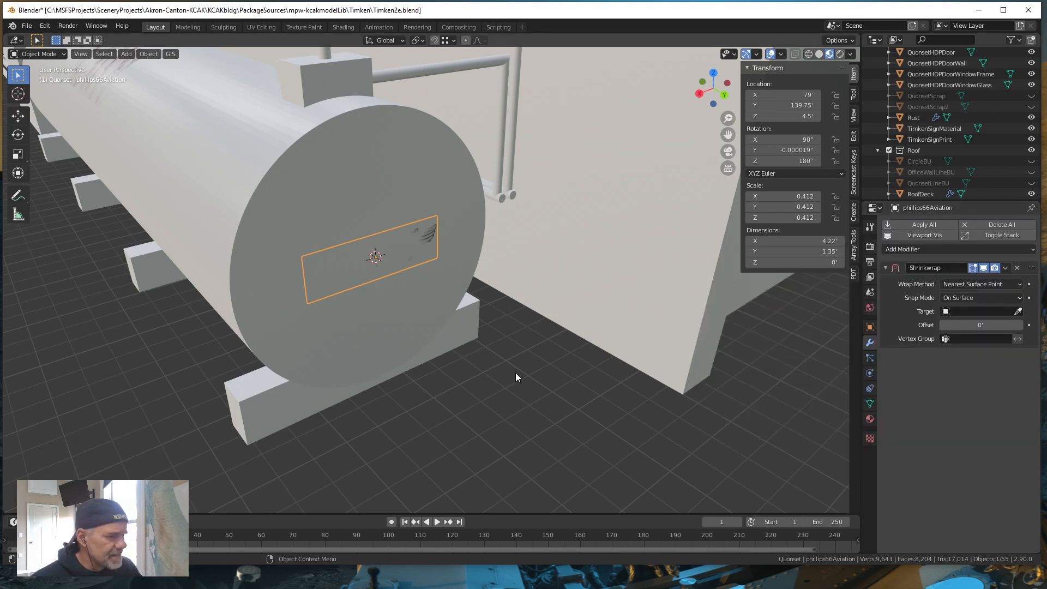
pyautogui.click(1017, 311)
pyautogui.click(339, 150)
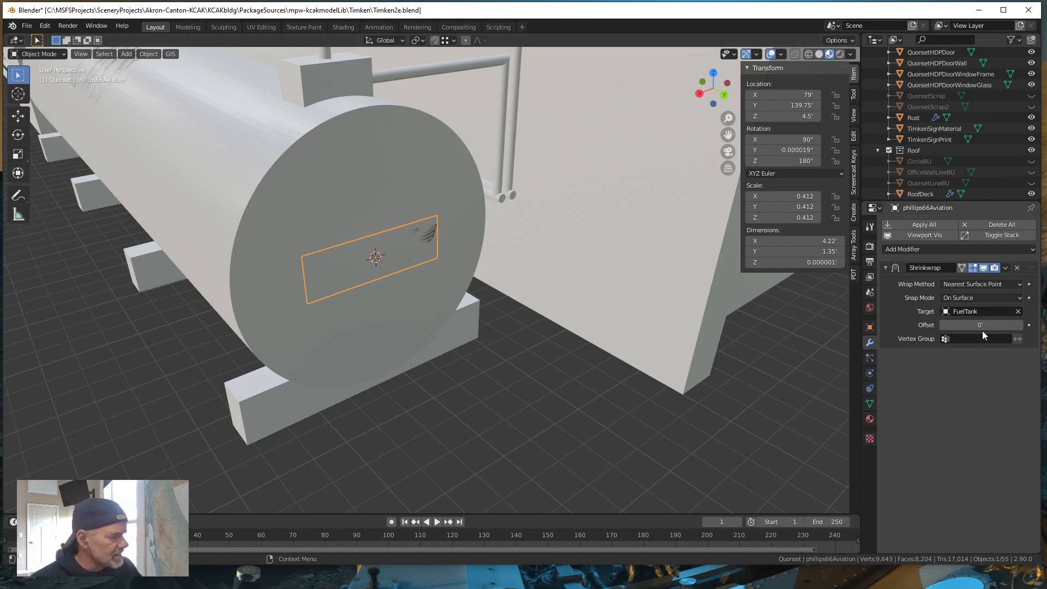
pyautogui.click(1019, 326)
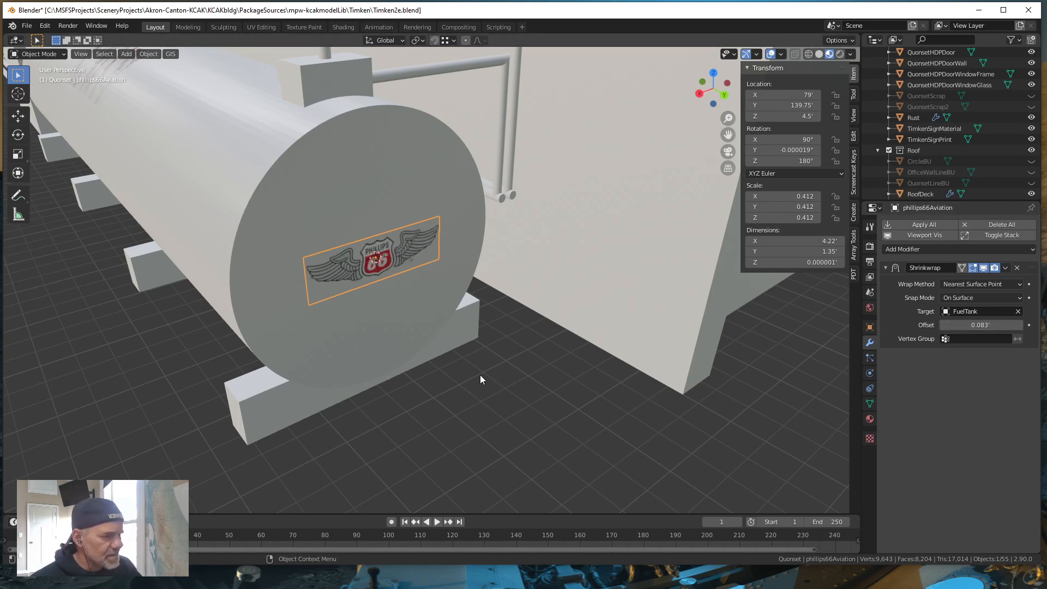
# Raise the phillips66Aviation decal about 1.94' along the global Z axis on the tank end
pyautogui.moveTo(439, 367); pyautogui.dragTo(432, 375, button='middle')
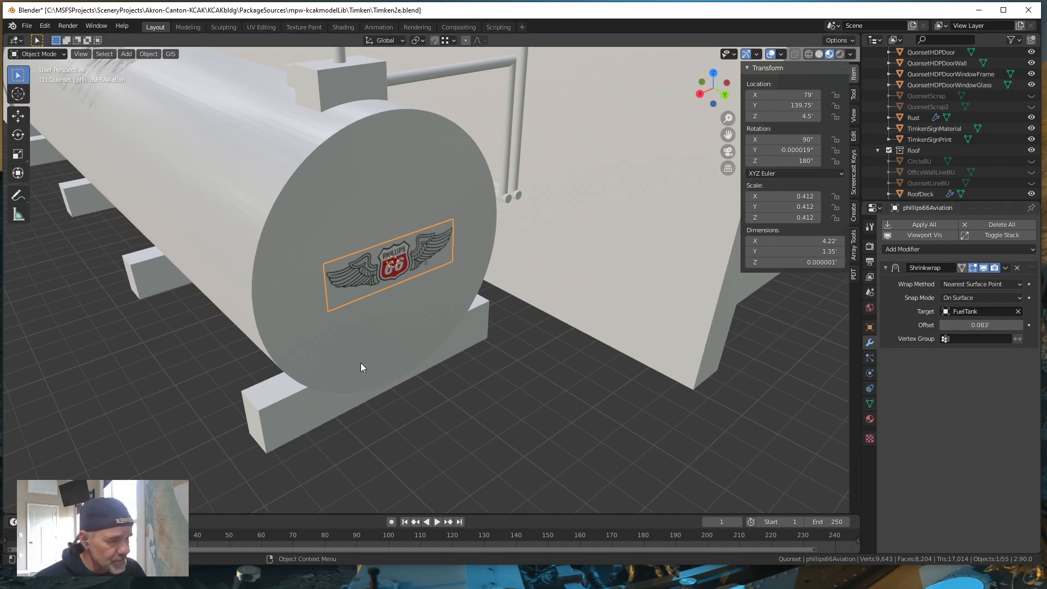
pyautogui.scroll(2, 363, 365)
pyautogui.moveTo(366, 363); pyautogui.dragTo(375, 354, button='middle')
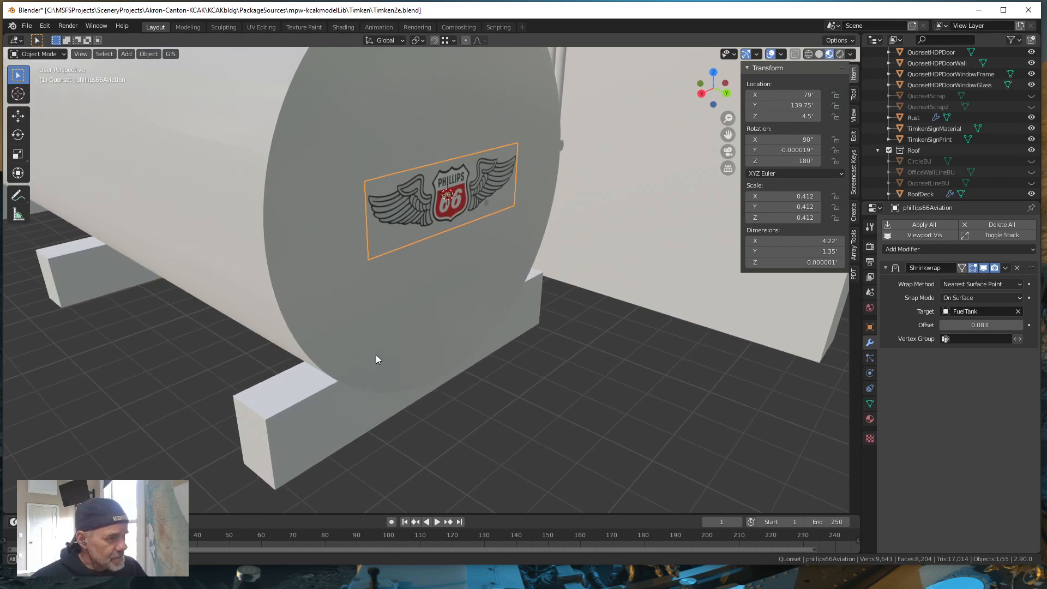
pyautogui.scroll(-2, 375, 352)
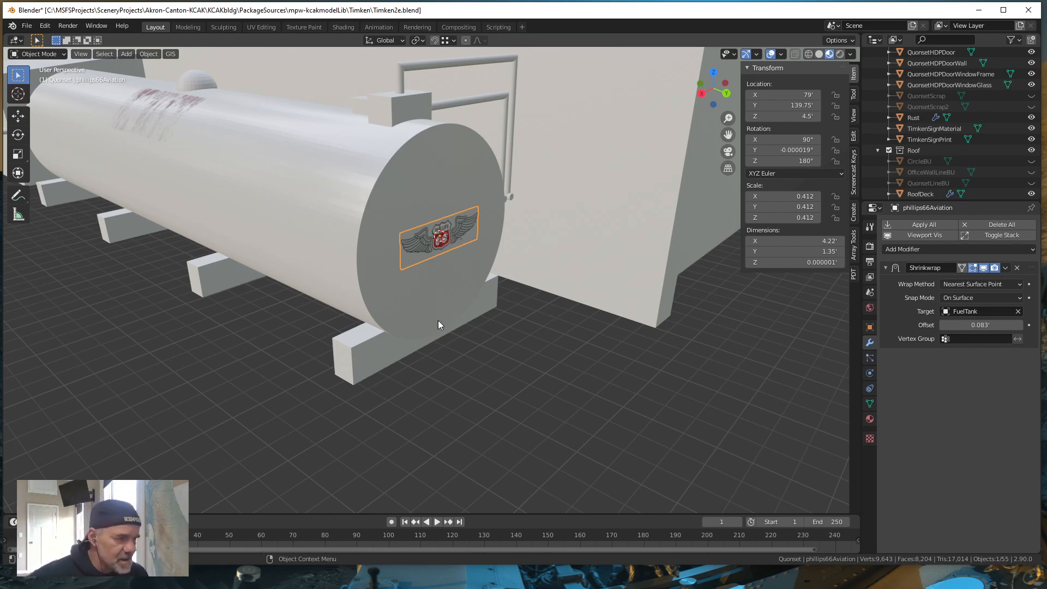
pyautogui.hotkey('alt', 'a')
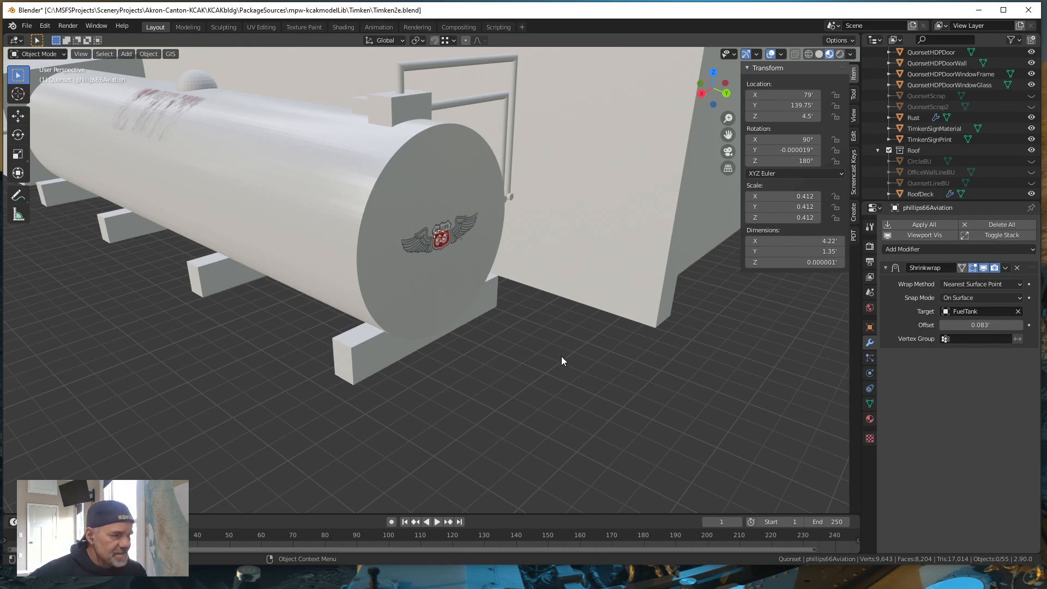
pyautogui.moveTo(561, 357)
pyautogui.mouseDown(button='middle')
pyautogui.moveTo(498, 348)
pyautogui.moveTo(555, 353)
pyautogui.moveTo(552, 362)
pyautogui.mouseUp(button='middle')
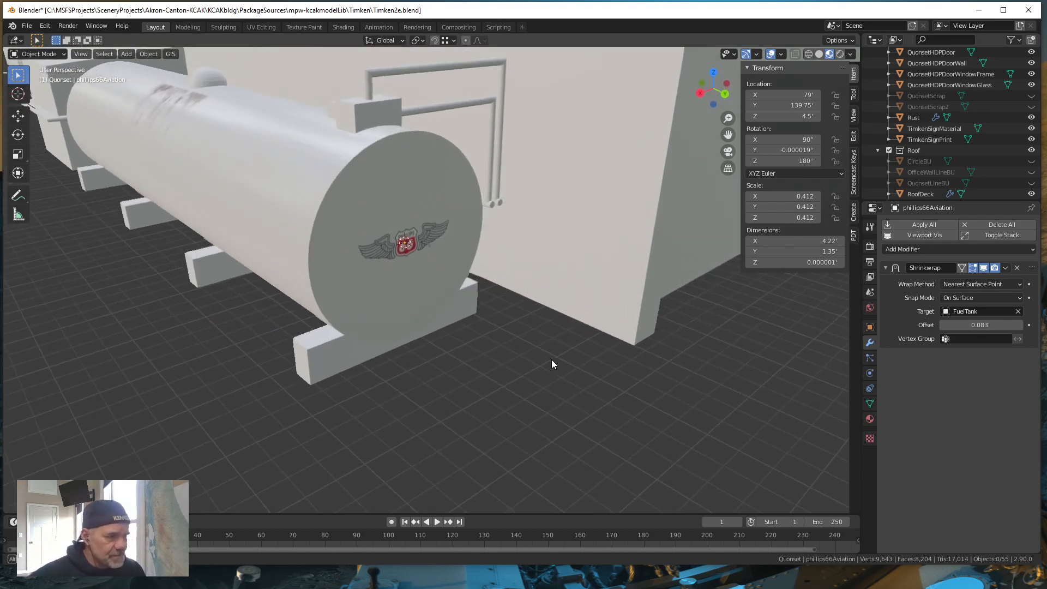
pyautogui.click(403, 246)
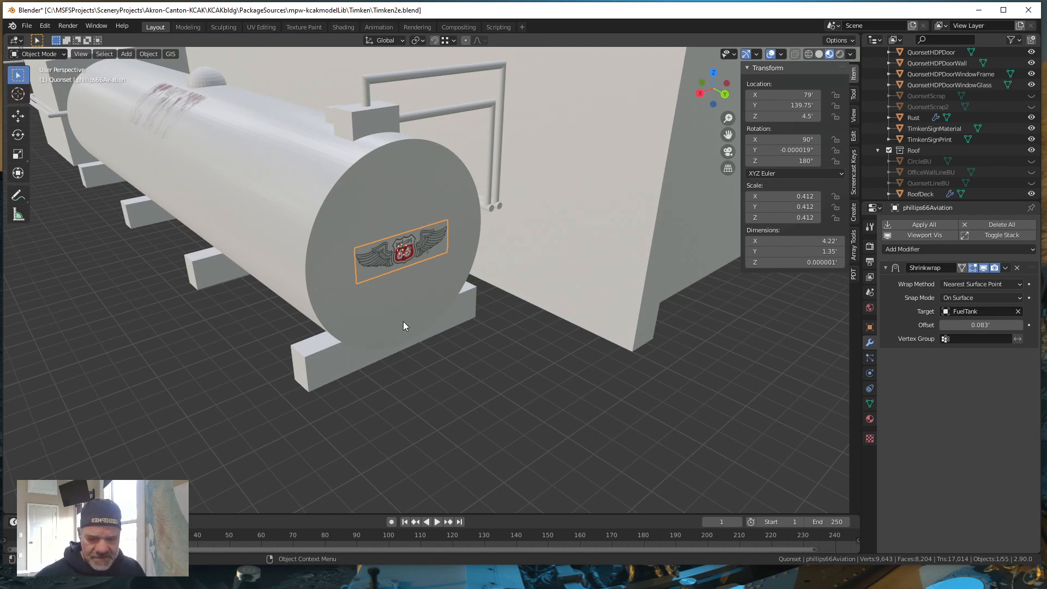
pyautogui.press('g')
pyautogui.press('z')
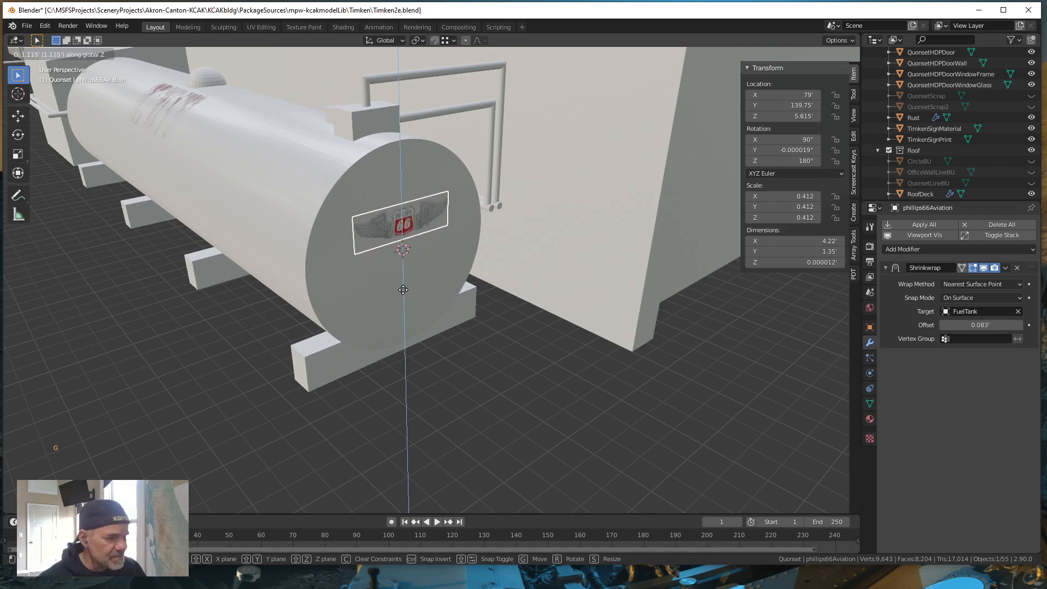
pyautogui.click(403, 270)
pyautogui.moveTo(546, 387); pyautogui.dragTo(473, 358, button='middle')
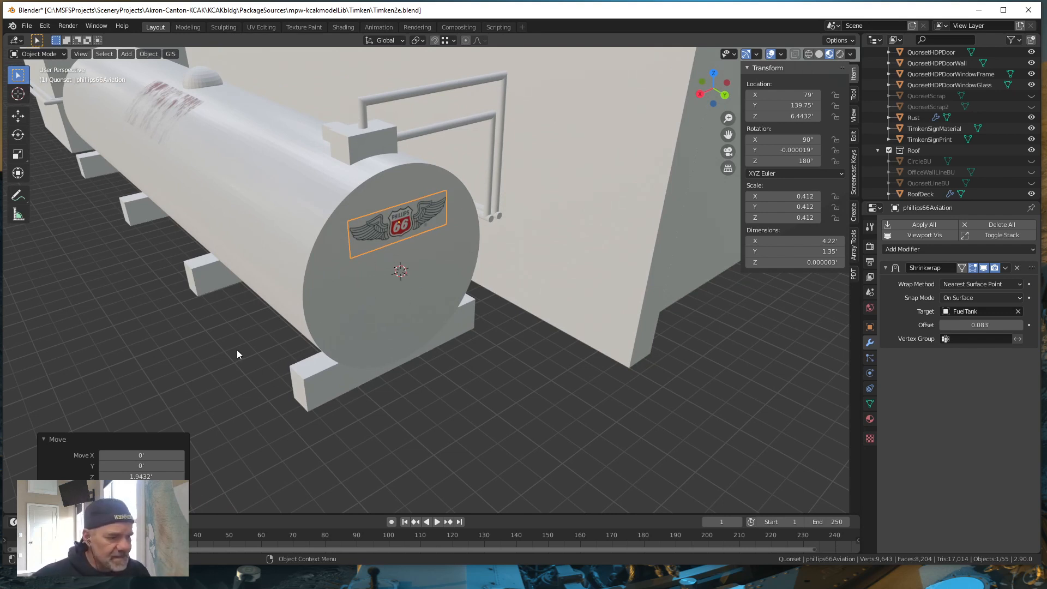
# Examine the fuel tank decals and select the Pipes object to inspect how it runs around the box beside the tank
pyautogui.scroll(-4, 462, 374)
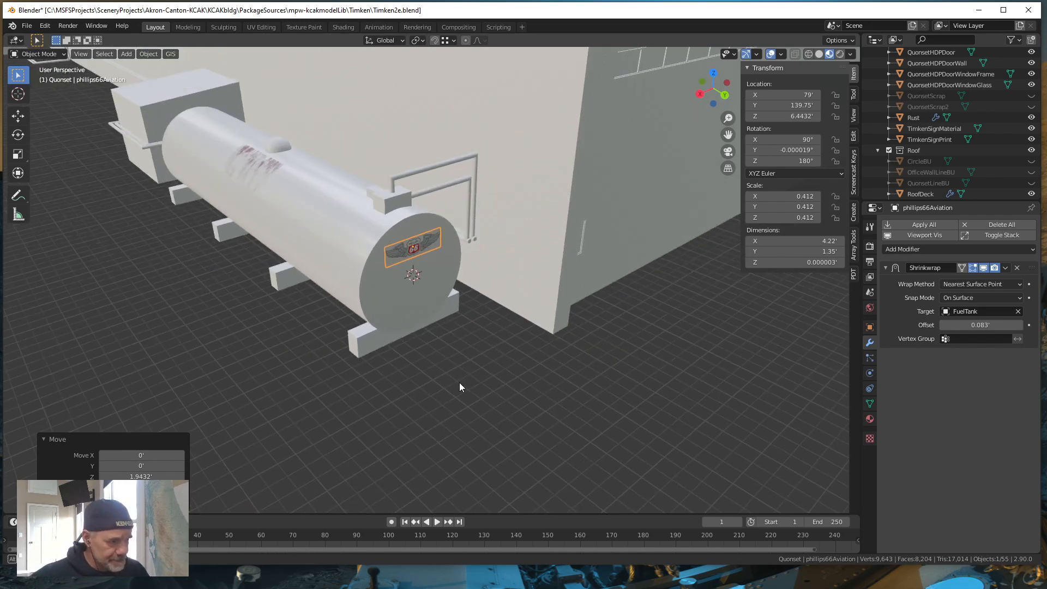
pyautogui.moveTo(458, 373); pyautogui.dragTo(456, 372, button='middle')
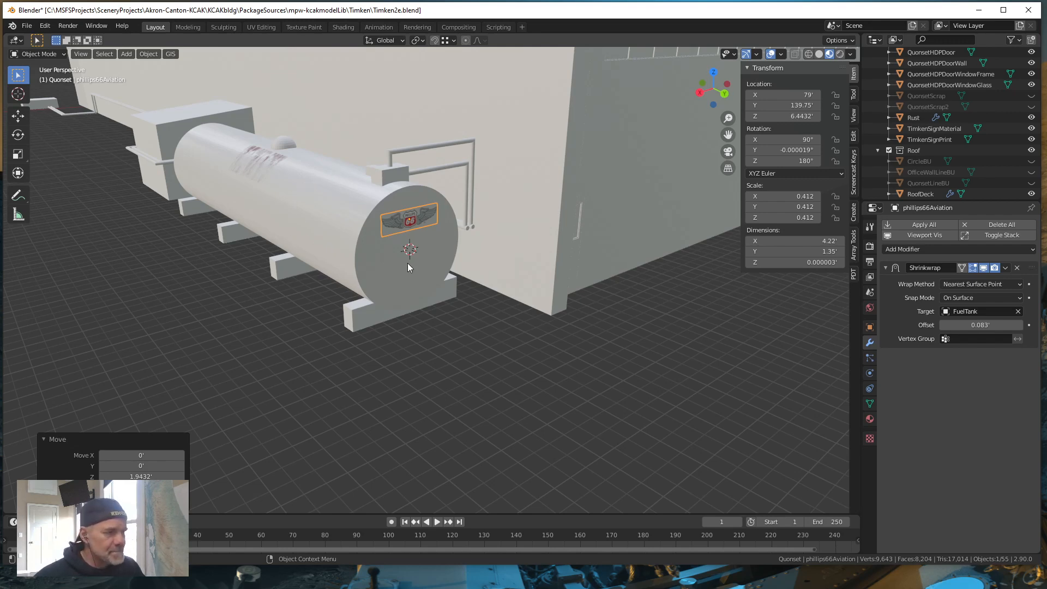
pyautogui.scroll(-2, 407, 263)
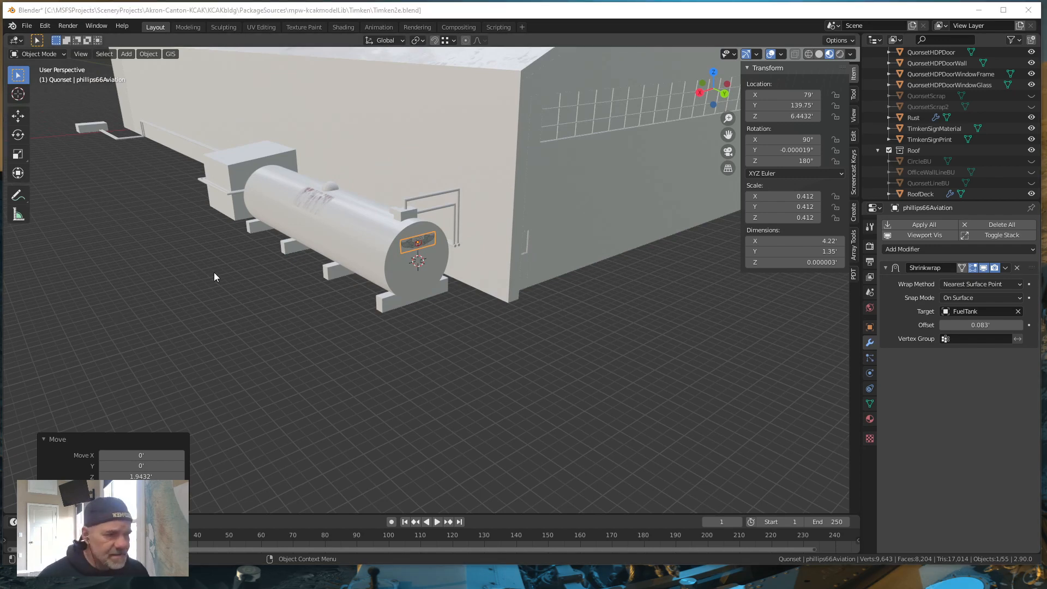
pyautogui.scroll(5, 208, 246)
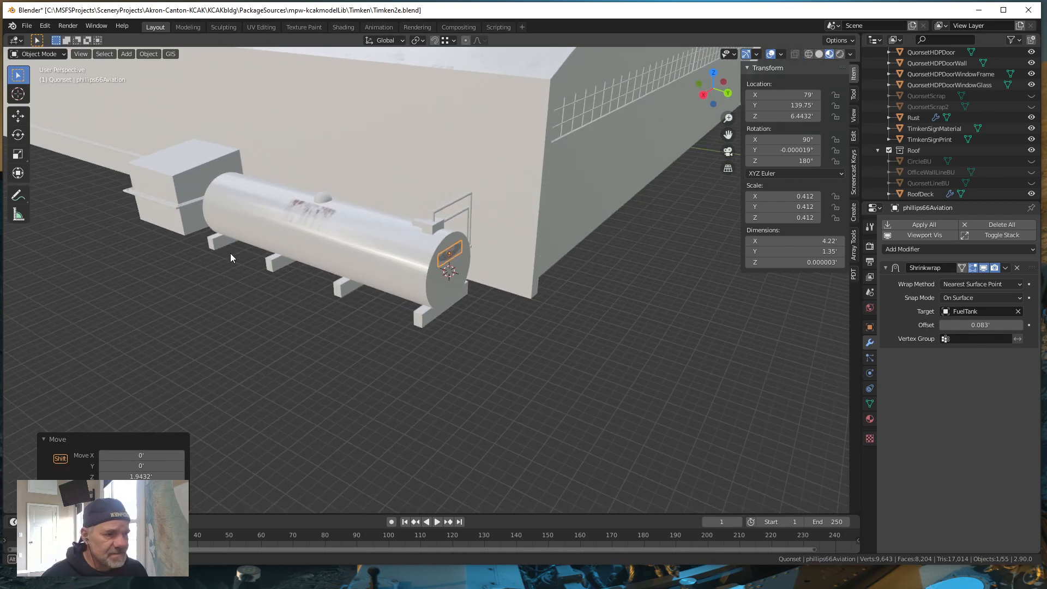
pyautogui.keyDown('shift'); pyautogui.moveTo(208, 263); pyautogui.dragTo(400, 318, button='middle'); pyautogui.keyUp('shift')
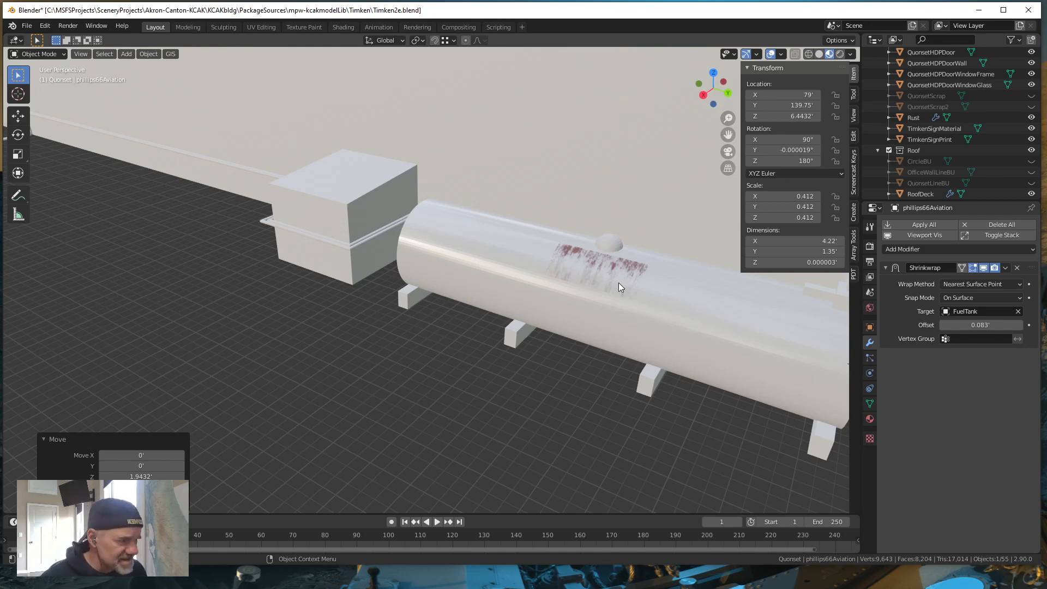
pyautogui.scroll(3, 339, 255)
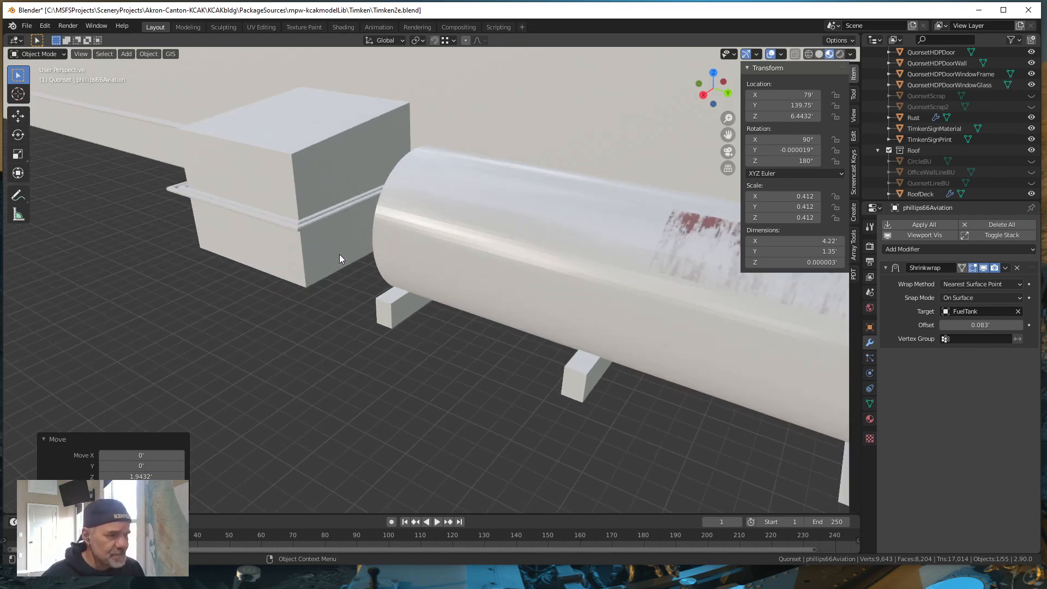
pyautogui.click(295, 228)
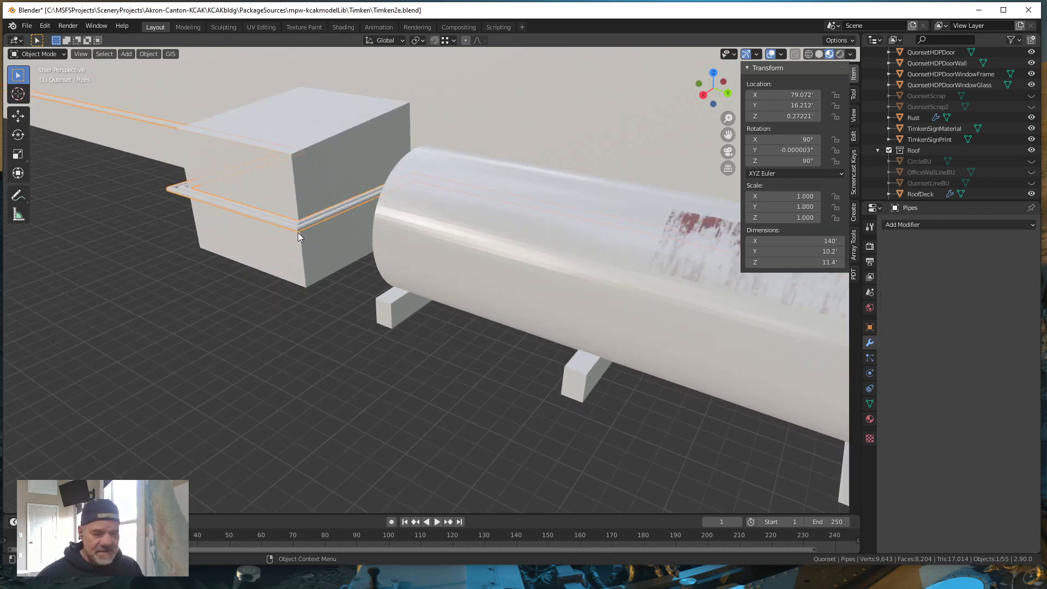
pyautogui.scroll(4, 278, 236)
pyautogui.keyDown('shift'); pyautogui.moveTo(214, 230); pyautogui.dragTo(397, 357, button='middle'); pyautogui.keyUp('shift')
pyautogui.scroll(3, 393, 366)
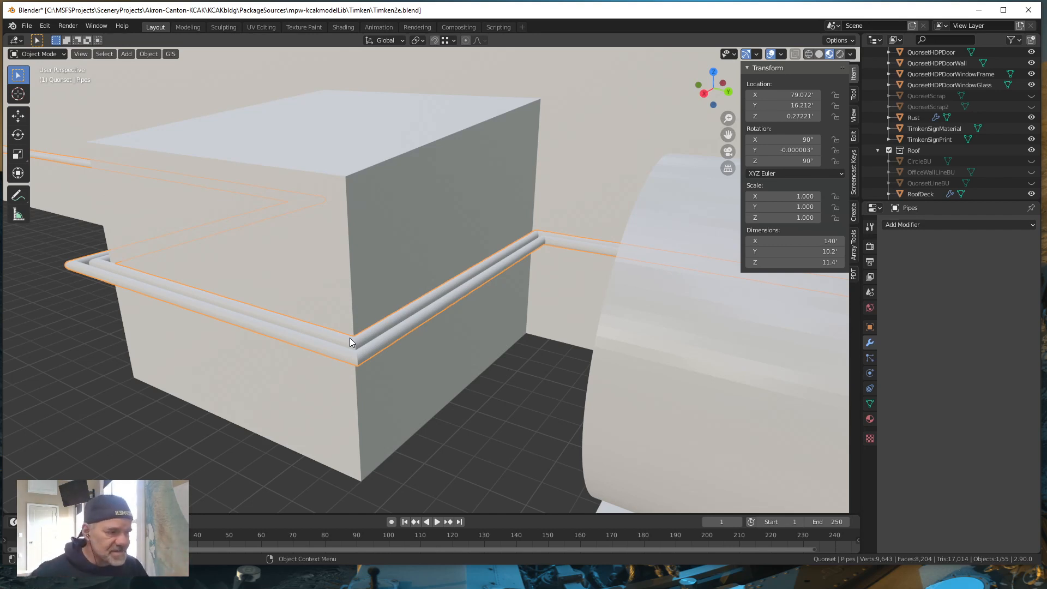
pyautogui.scroll(-8, 152, 373)
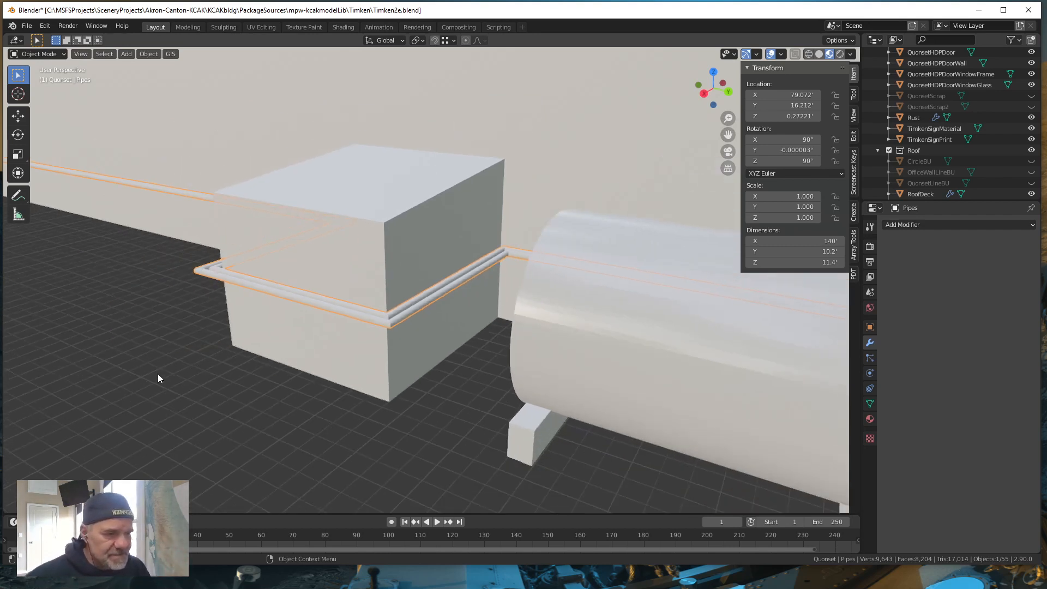
pyautogui.scroll(-6, 182, 379)
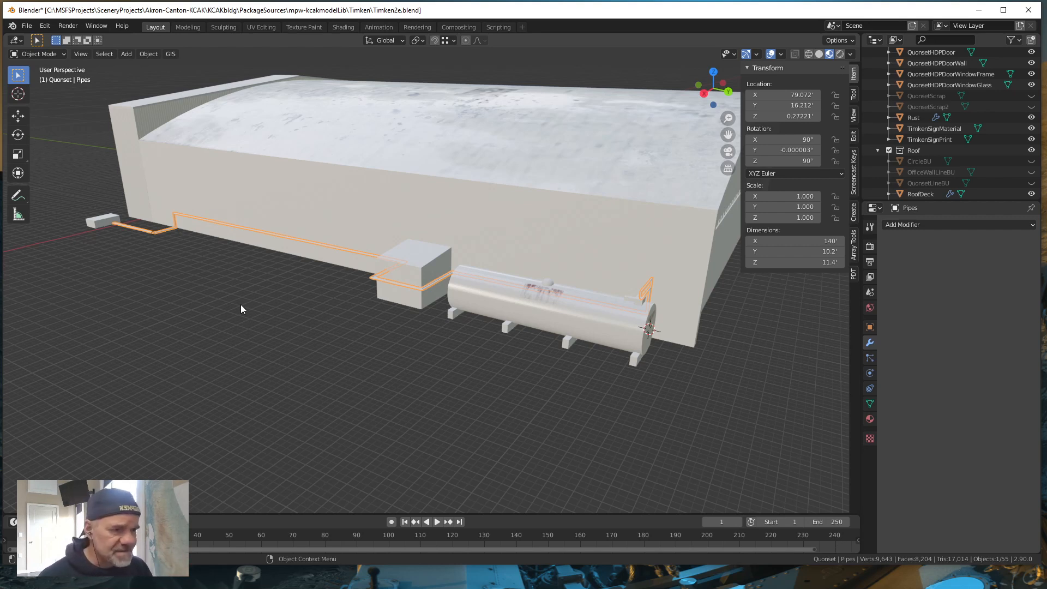
# Select the QuonsetHDPDoorWindowGlass object low on the building's end wall near the fuel tank
pyautogui.keyDown('shift'); pyautogui.moveTo(301, 272); pyautogui.dragTo(153, 315, button='middle'); pyautogui.keyUp('shift')
pyautogui.moveTo(331, 352); pyautogui.dragTo(282, 362, button='middle')
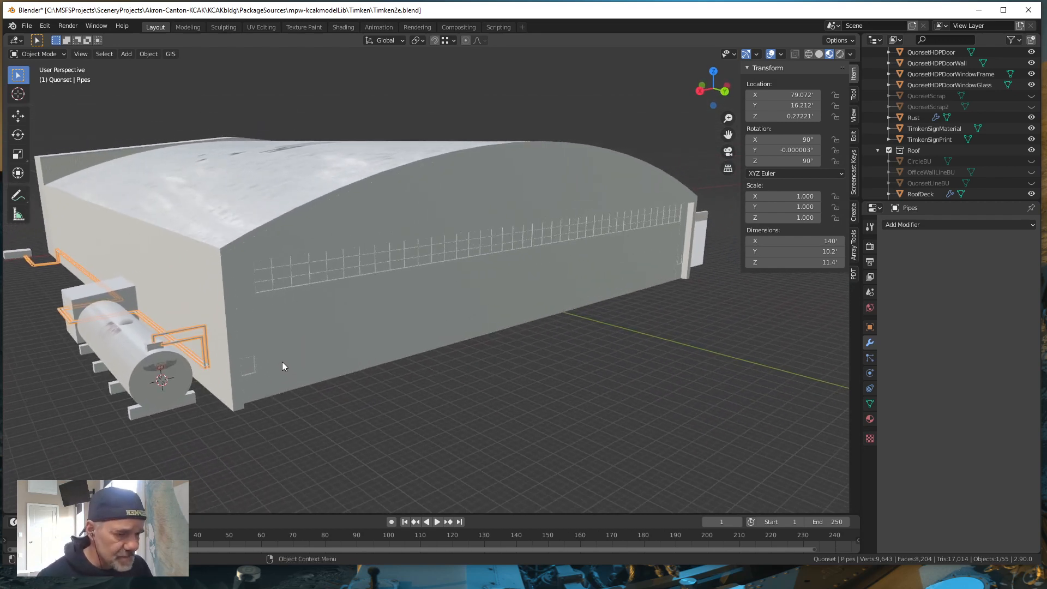
pyautogui.scroll(2, 309, 360)
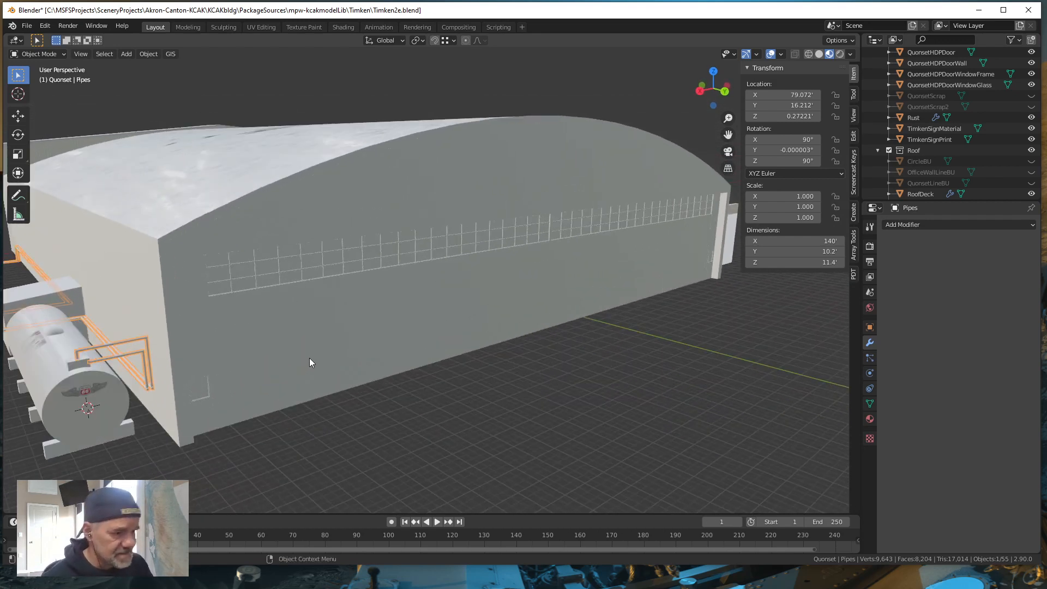
pyautogui.scroll(2, 309, 363)
pyautogui.moveTo(259, 392)
pyautogui.keyDown('shift'); pyautogui.mouseDown(button='middle')
pyautogui.moveTo(316, 399)
pyautogui.moveTo(327, 412)
pyautogui.mouseUp(button='middle'); pyautogui.keyUp('shift')
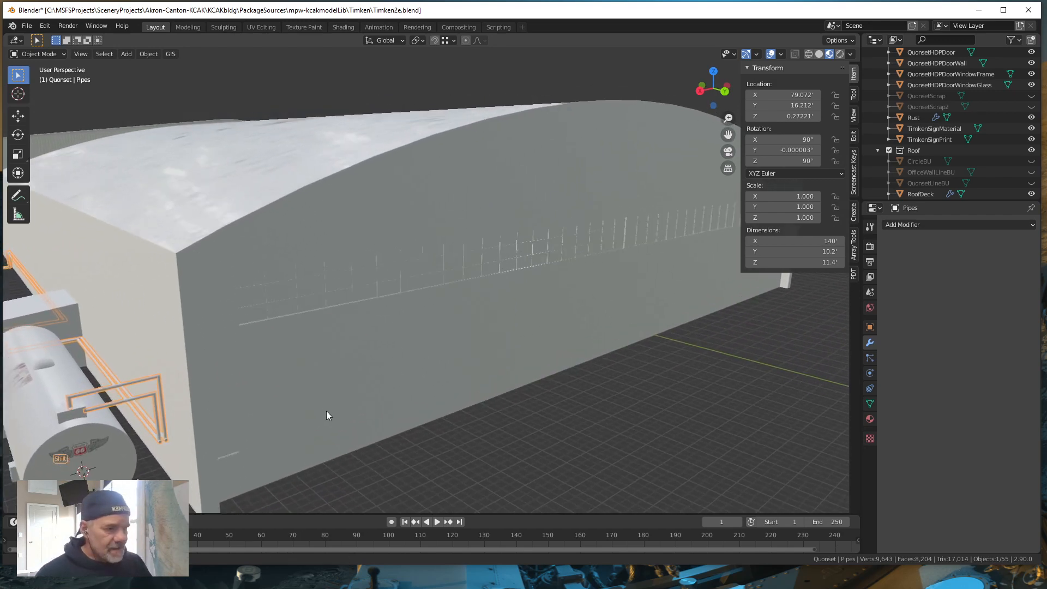
pyautogui.click(227, 447)
pyautogui.scroll(-3, 268, 455)
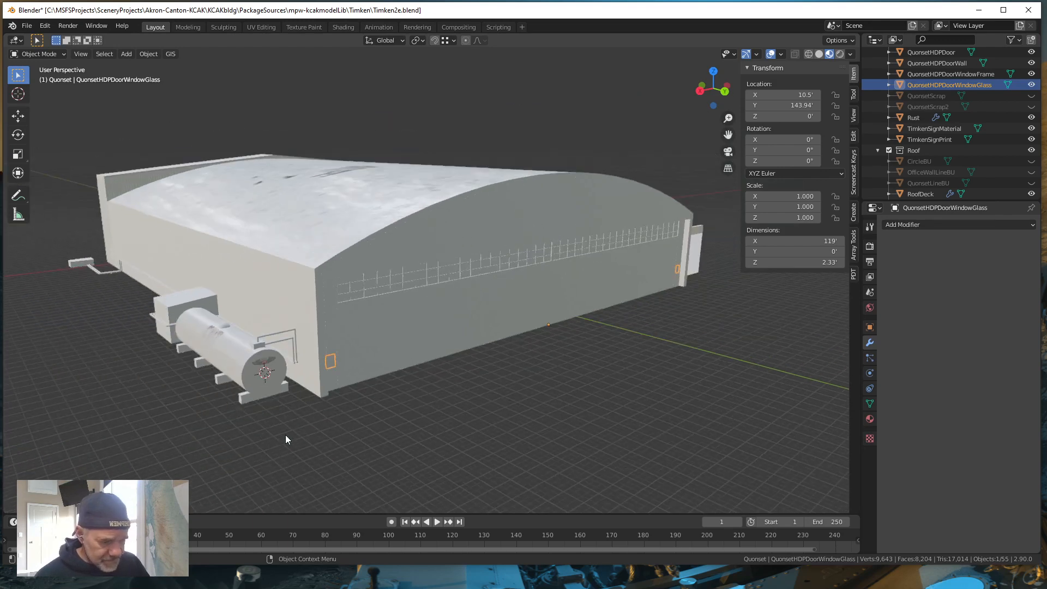
# Assign the existing Glass material to the QuonsetHDPDoorWindowGlass object on the building's end wall
pyautogui.moveTo(563, 384); pyautogui.dragTo(296, 332, button='middle')
pyautogui.scroll(4, 326, 334)
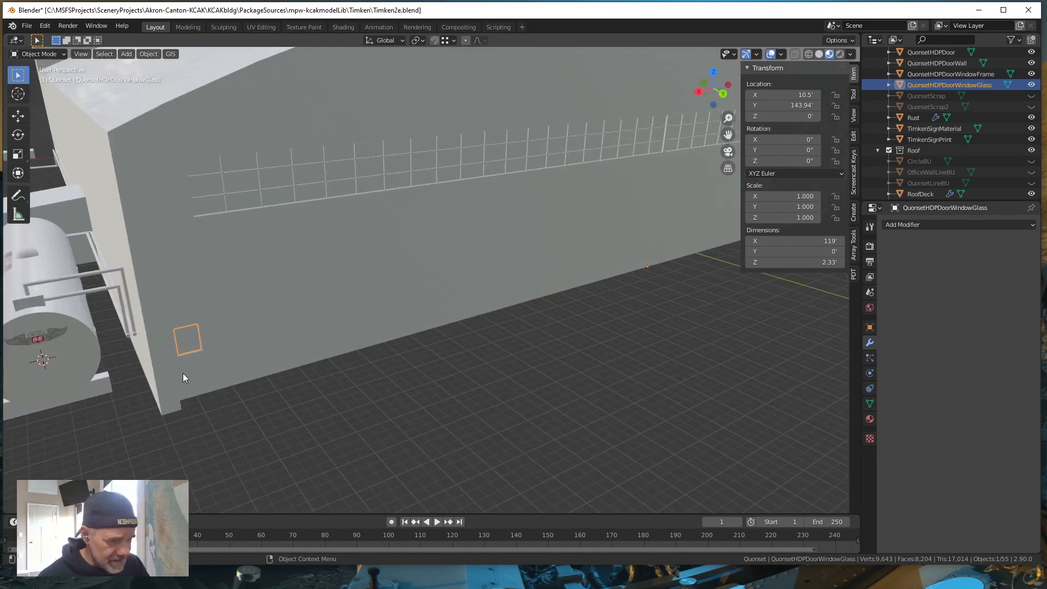
pyautogui.scroll(-6, 550, 380)
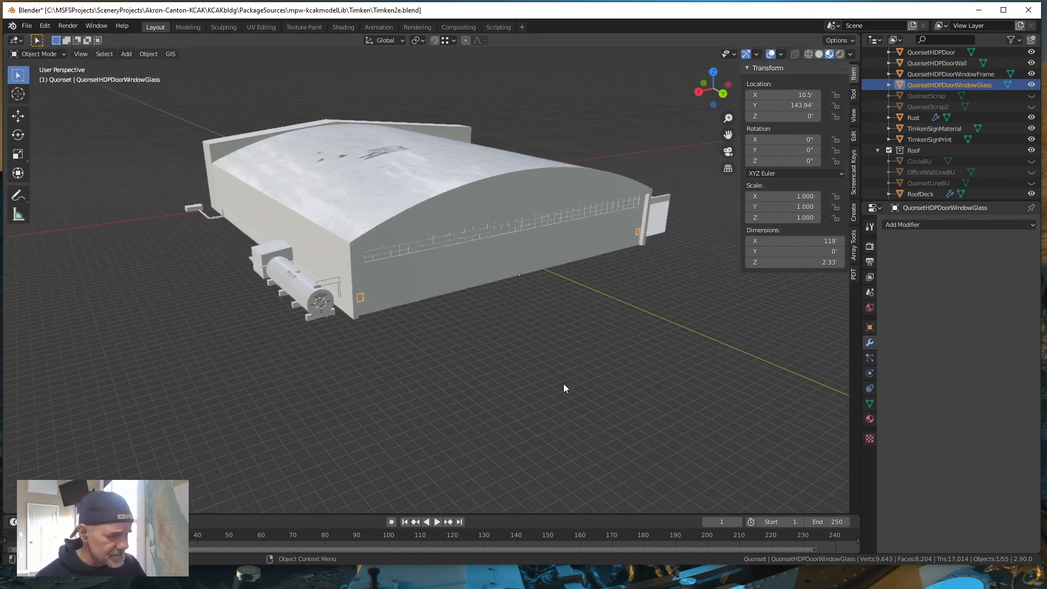
pyautogui.moveTo(661, 328); pyautogui.dragTo(532, 346, button='middle')
pyautogui.keyDown('shift'); pyautogui.moveTo(618, 419); pyautogui.dragTo(480, 334, button='middle'); pyautogui.keyUp('shift')
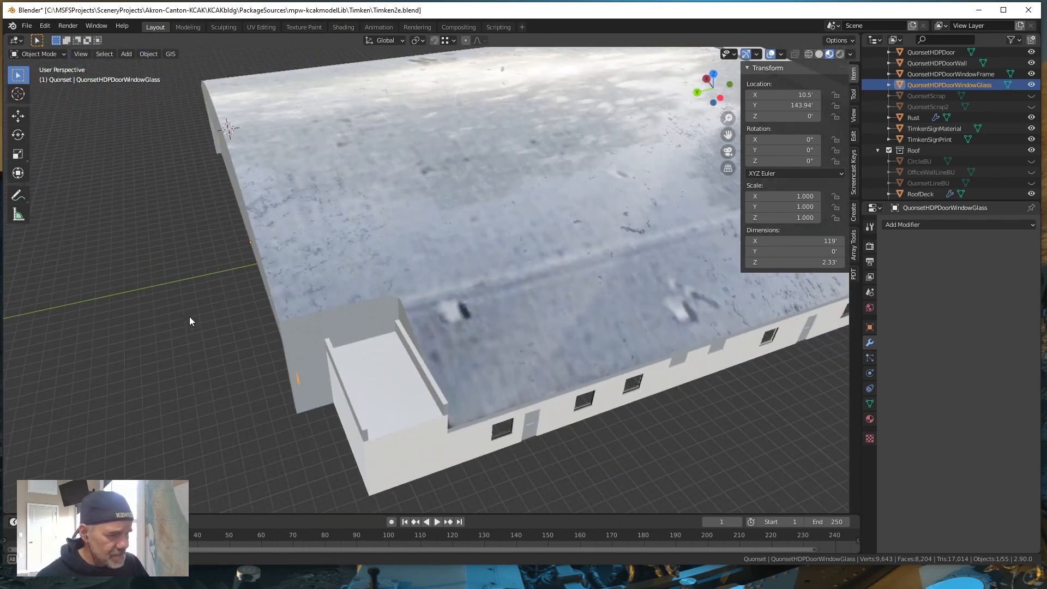
pyautogui.moveTo(189, 316); pyautogui.dragTo(339, 321, button='middle')
pyautogui.scroll(2, 337, 321)
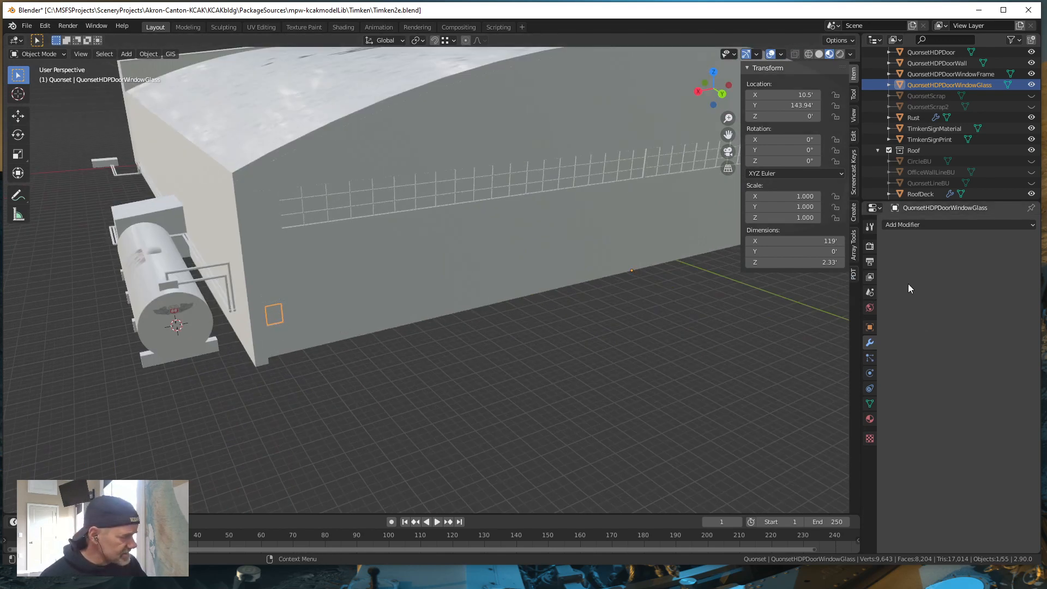
pyautogui.click(870, 418)
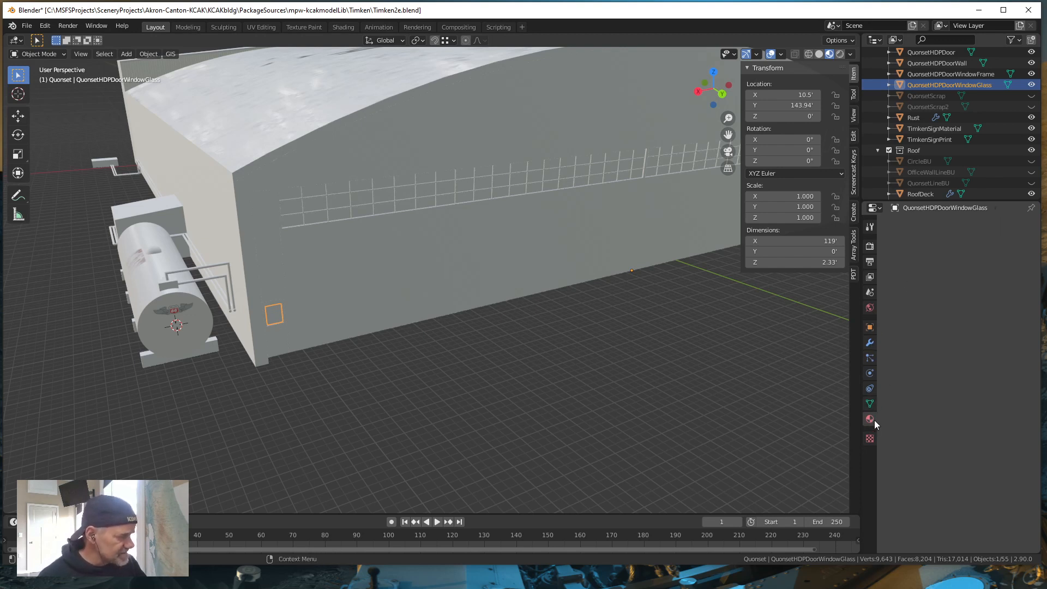
pyautogui.click(869, 418)
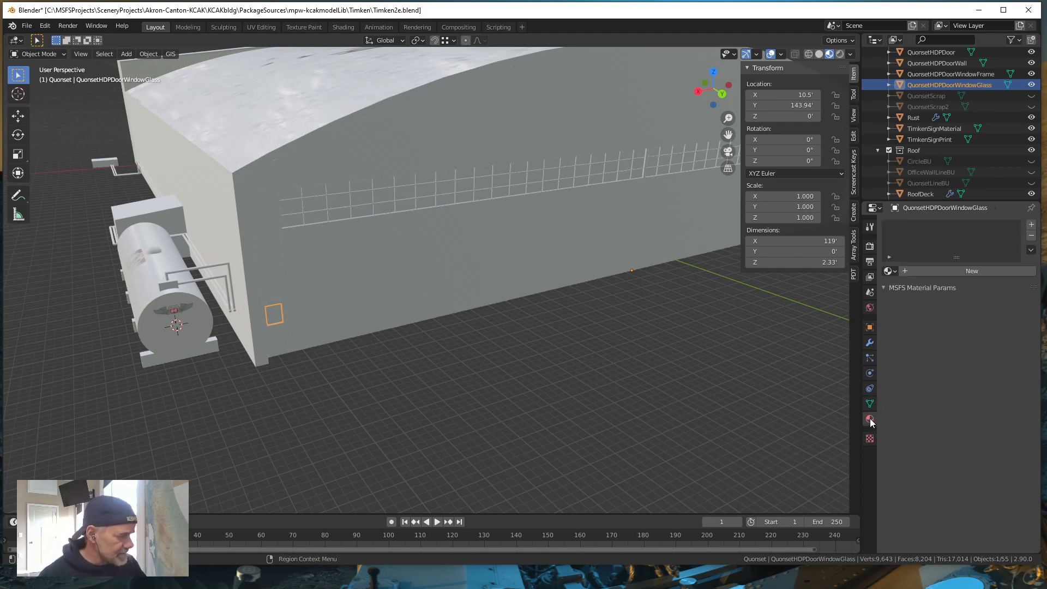
pyautogui.click(894, 272)
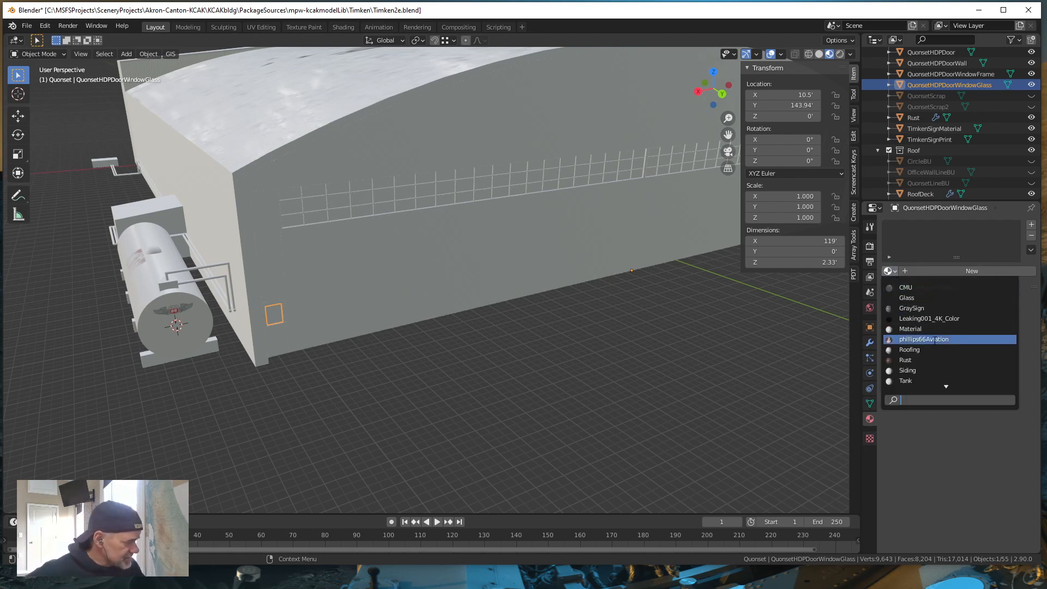
pyautogui.click(906, 298)
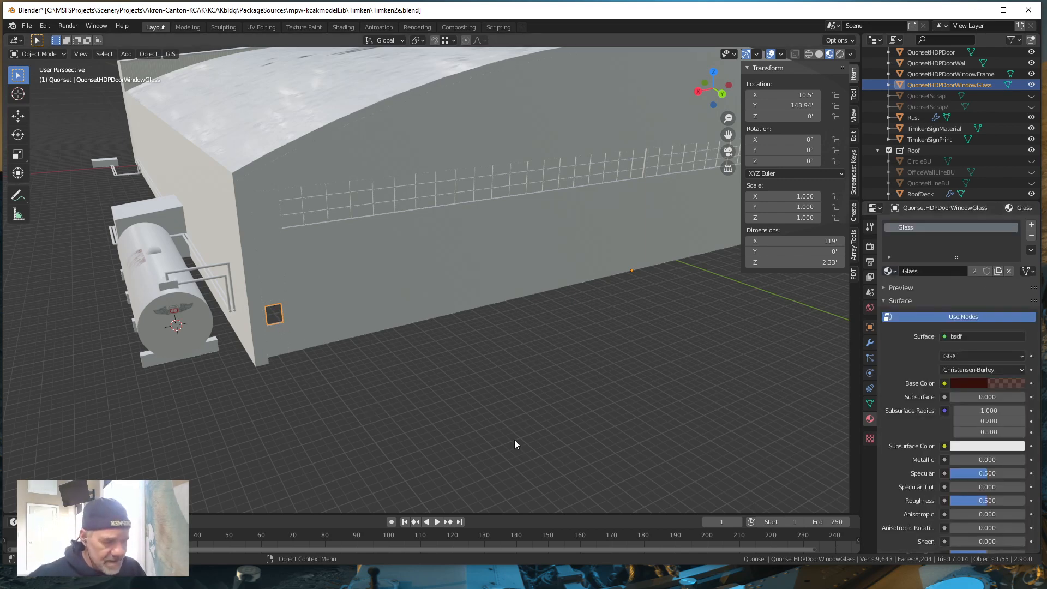
# Select the HangarDoor3Fibre panel below the Timken sign on the opposite end to inspect its material
pyautogui.scroll(-2, 467, 413)
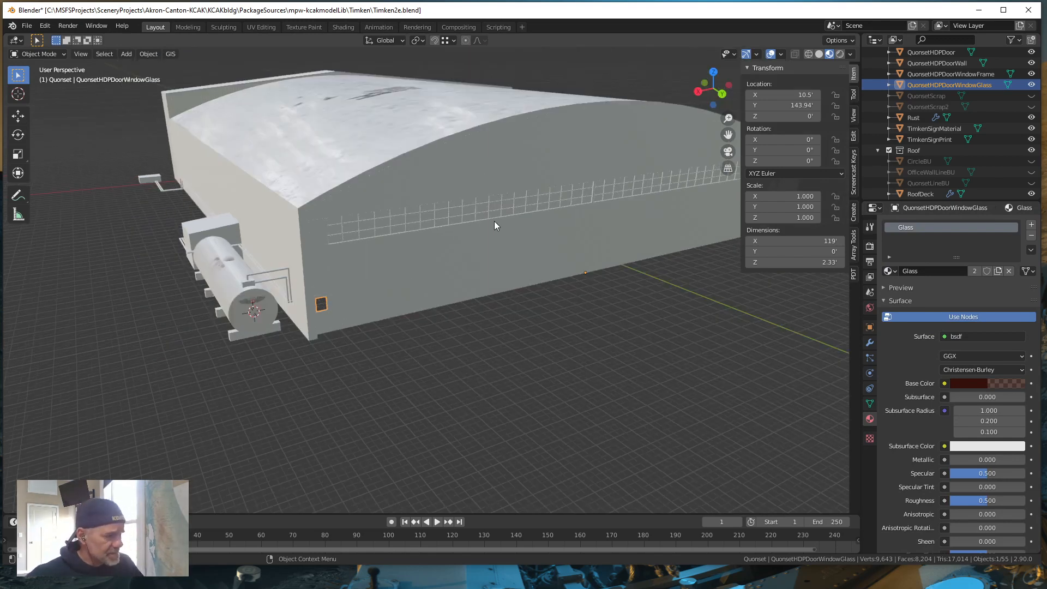
pyautogui.moveTo(332, 299); pyautogui.dragTo(516, 296, button='middle')
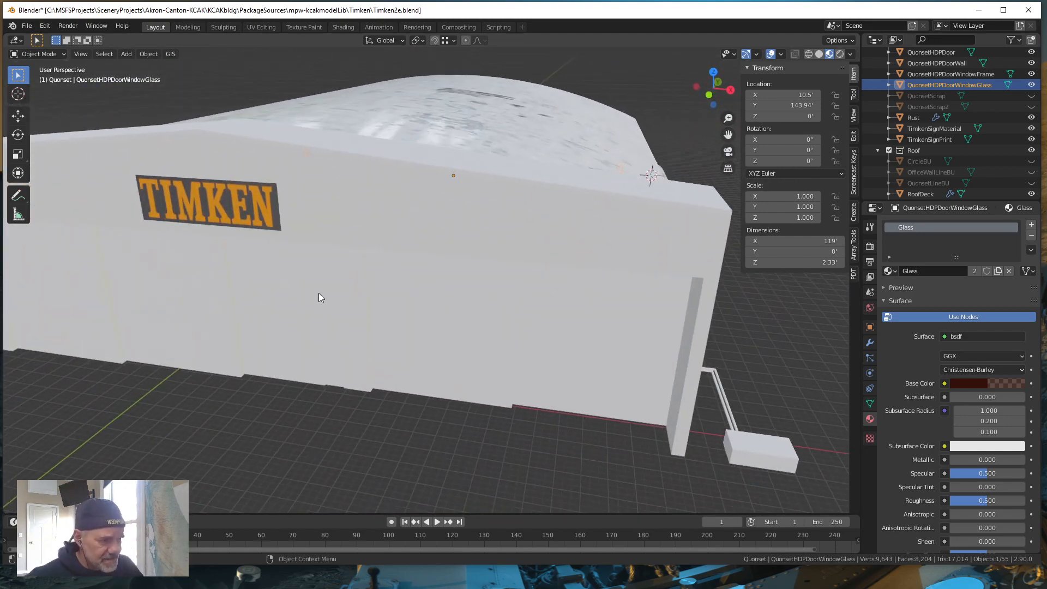
pyautogui.click(305, 303)
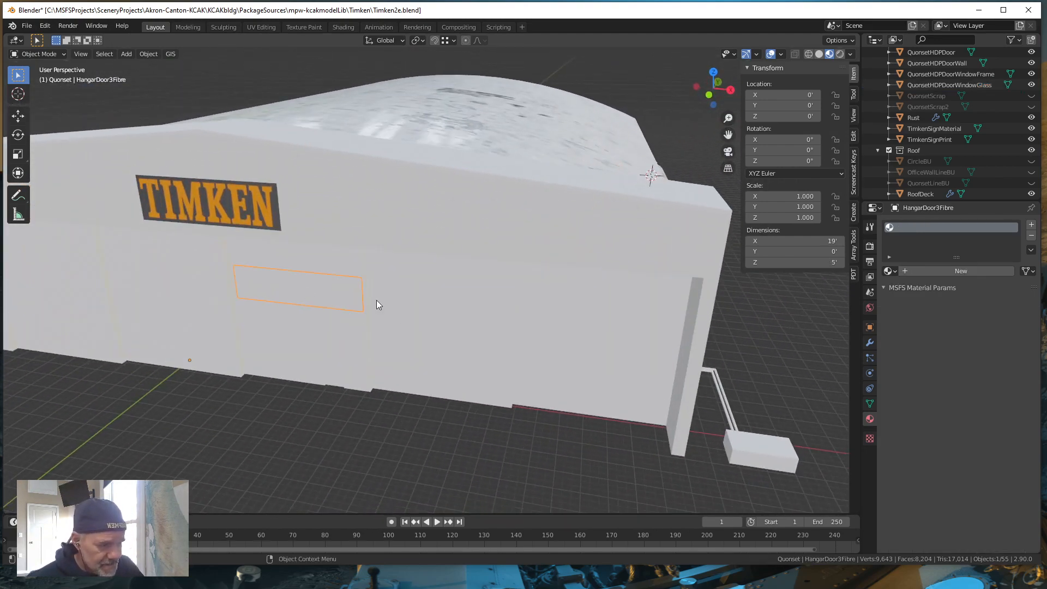
pyautogui.moveTo(458, 324); pyautogui.dragTo(418, 300, button='middle')
pyautogui.scroll(2, 420, 297)
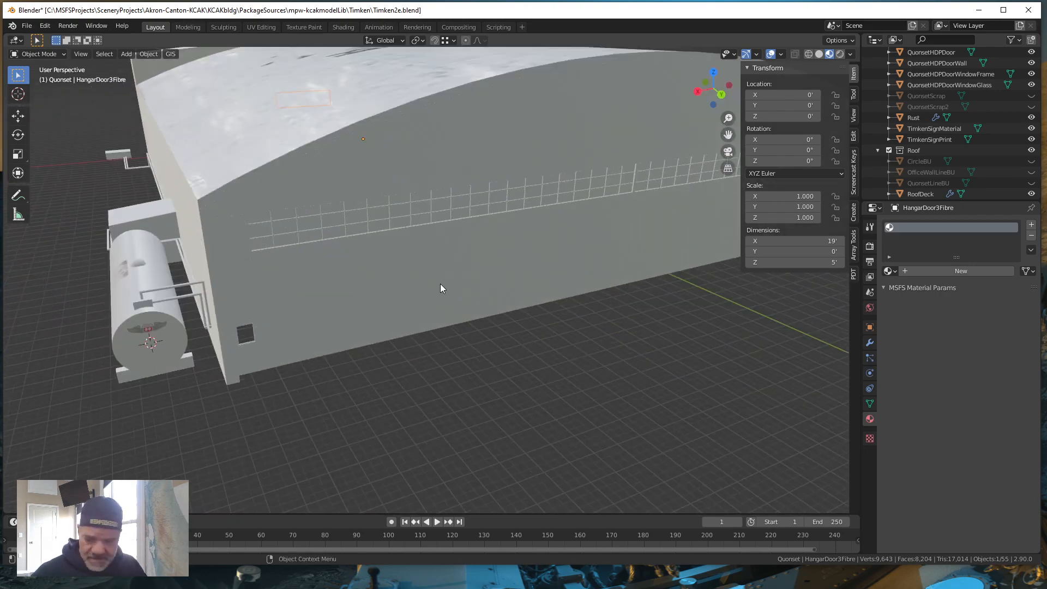
# Select the QuonsetHDMainGlassL window grid on the end wall near the fuel tank
pyautogui.scroll(-2, 446, 294)
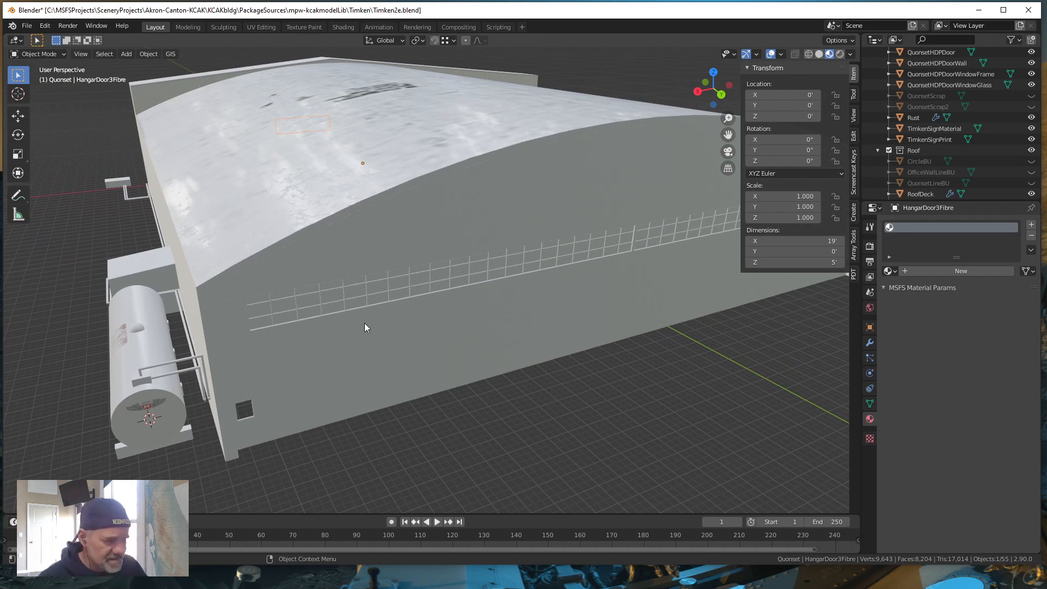
pyautogui.click(355, 291)
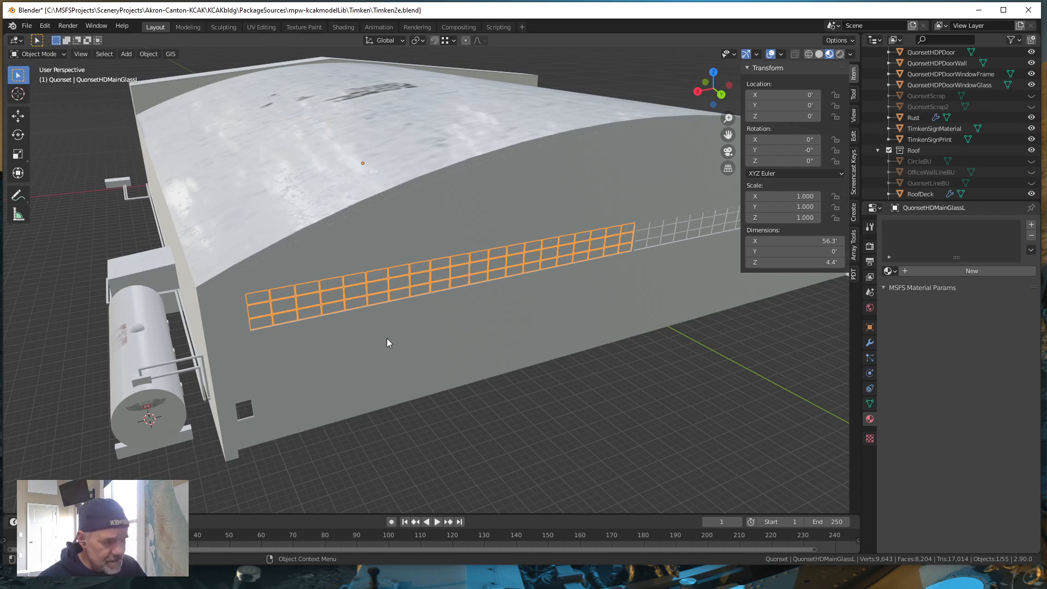
pyautogui.scroll(-2, 401, 333)
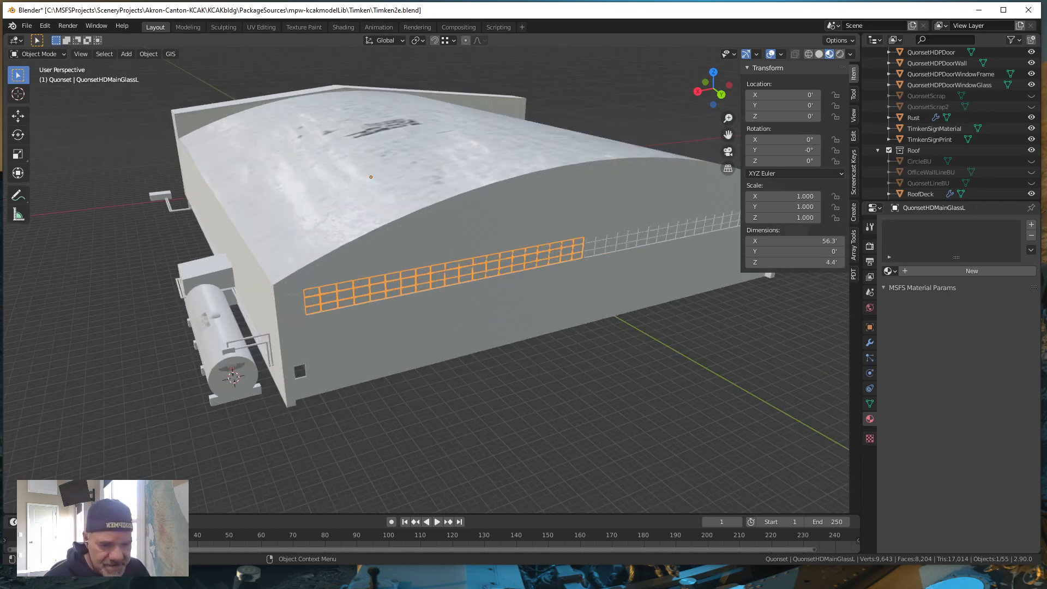
# Switch to Google Earth Pro and examine the Timken hangar's door windows from both ends, then return to Blender
pyautogui.hotkey('alt', 'Tab')
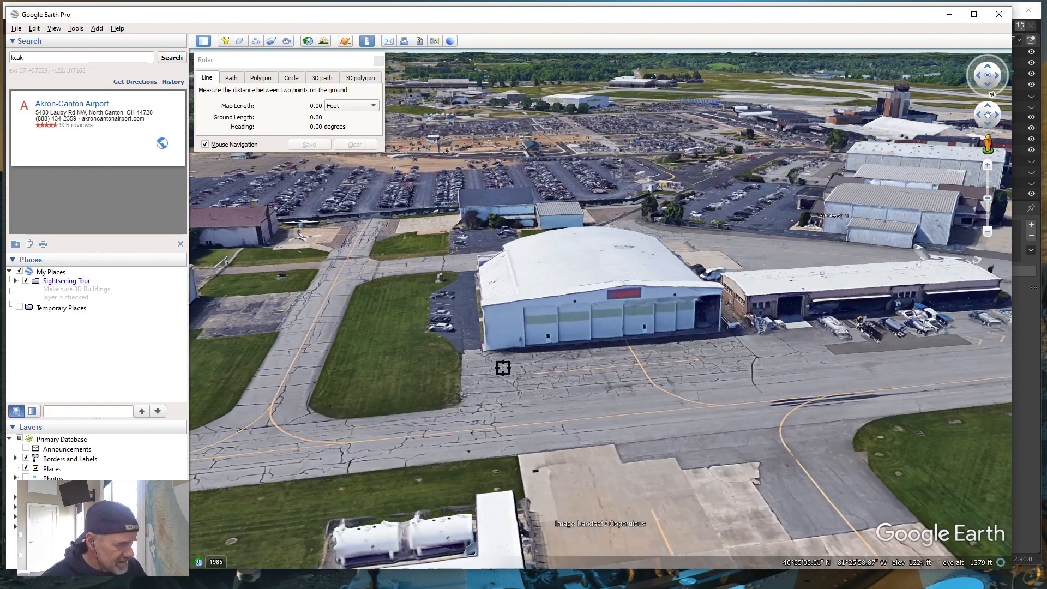
pyautogui.moveTo(509, 356); pyautogui.dragTo(470, 414, button='middle')
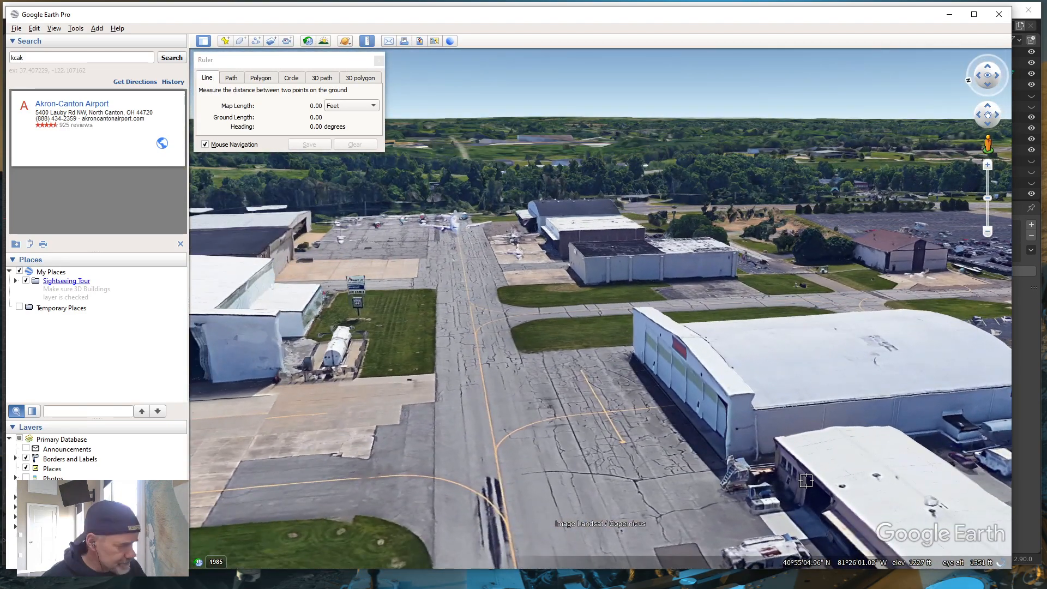
pyautogui.moveTo(807, 448); pyautogui.dragTo(586, 486, button='middle')
pyautogui.moveTo(787, 419); pyautogui.dragTo(766, 417, button='middle')
pyautogui.moveTo(905, 445); pyautogui.dragTo(387, 398)
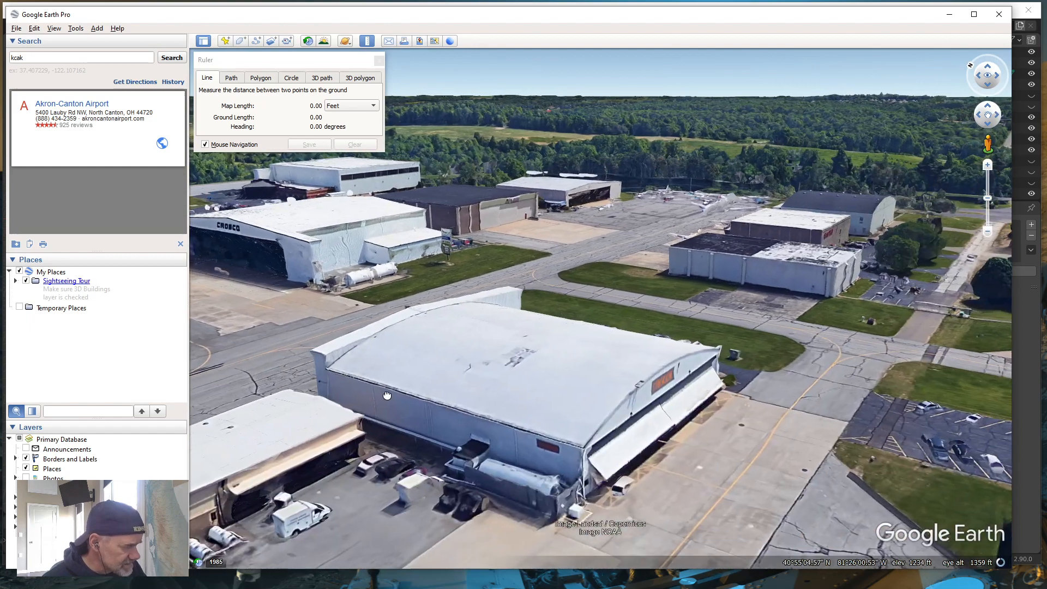
pyautogui.moveTo(565, 428); pyautogui.dragTo(505, 441, button='middle')
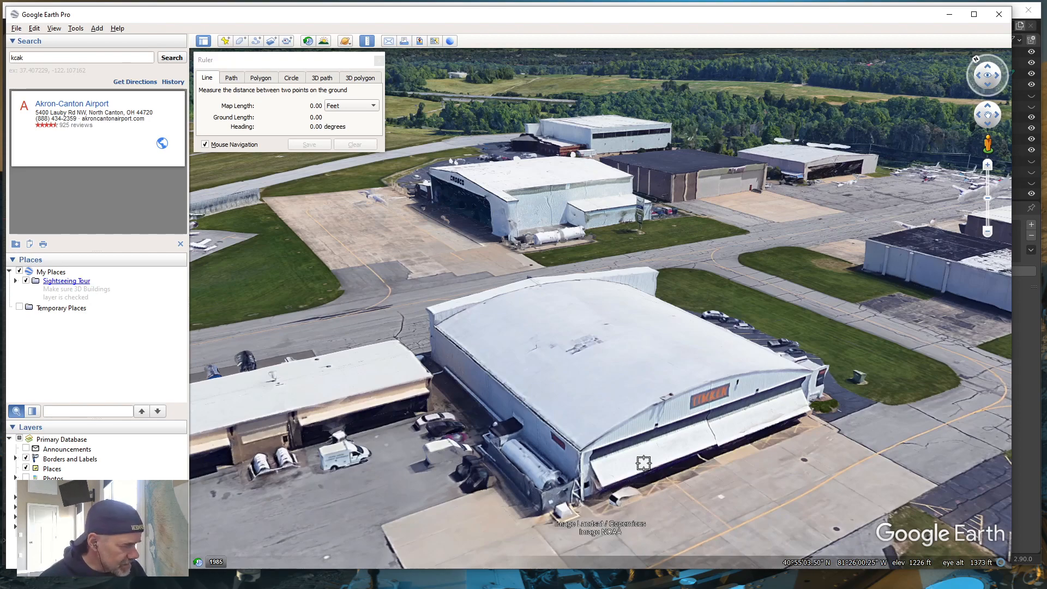
pyautogui.moveTo(644, 462); pyautogui.dragTo(639, 459, button='middle')
pyautogui.moveTo(638, 458); pyautogui.dragTo(467, 340)
pyautogui.scroll(2, 467, 339)
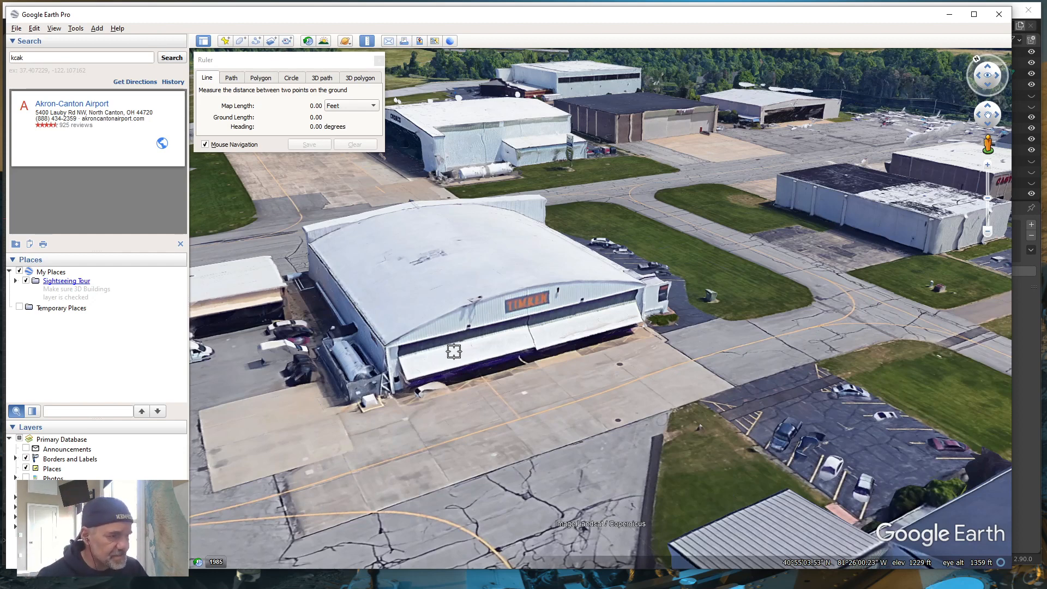
pyautogui.click(949, 18)
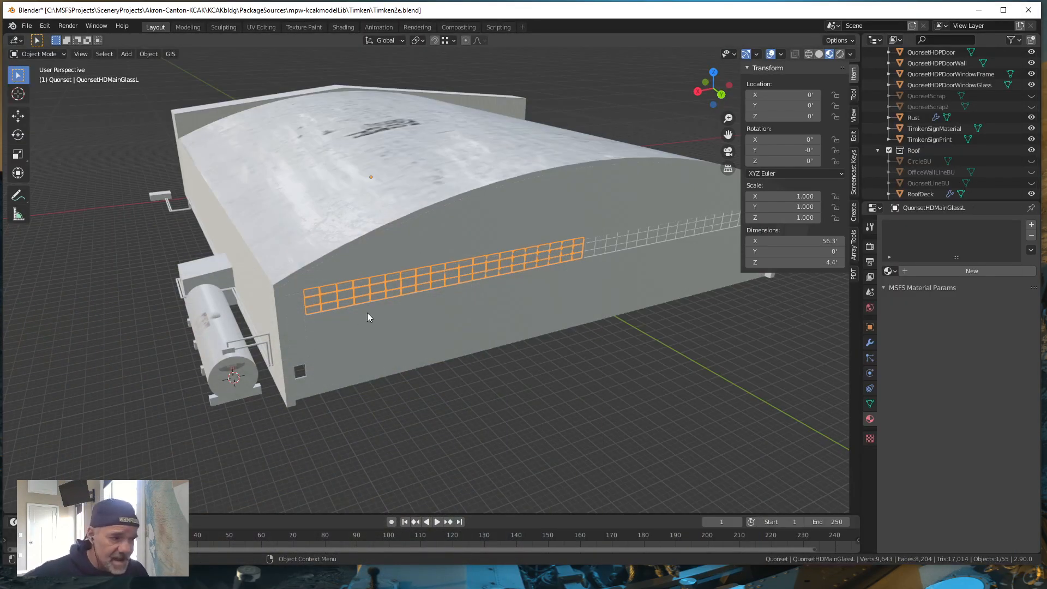
# Create a new material named YellowFibre on the QuonsetHDMainGlassL window grid
pyautogui.scroll(5, 368, 310)
pyautogui.moveTo(379, 319); pyautogui.dragTo(384, 319, button='middle')
pyautogui.moveTo(306, 329); pyautogui.dragTo(347, 303, button='middle')
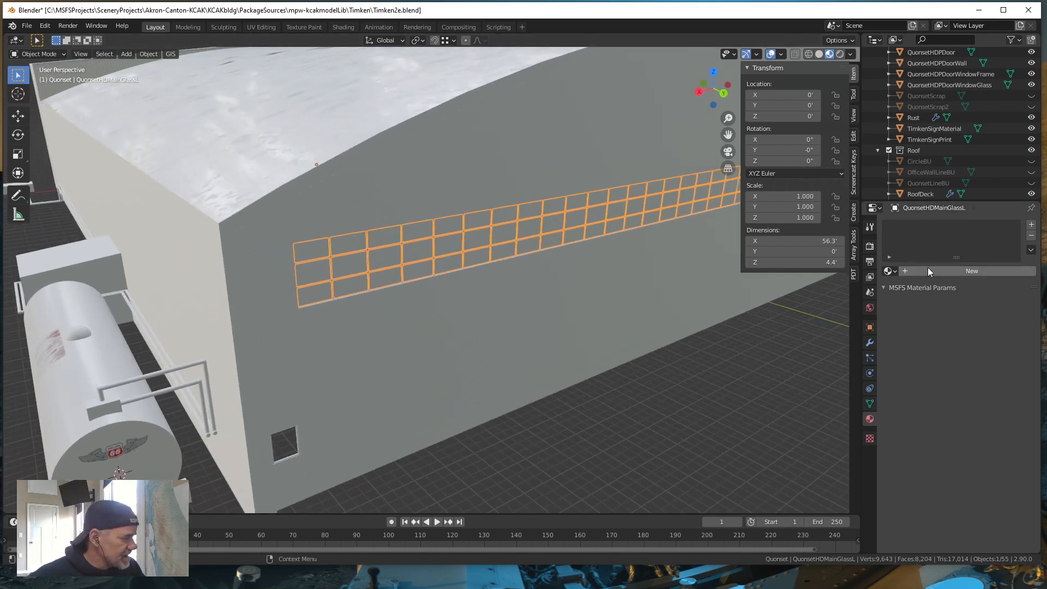
pyautogui.click(974, 271)
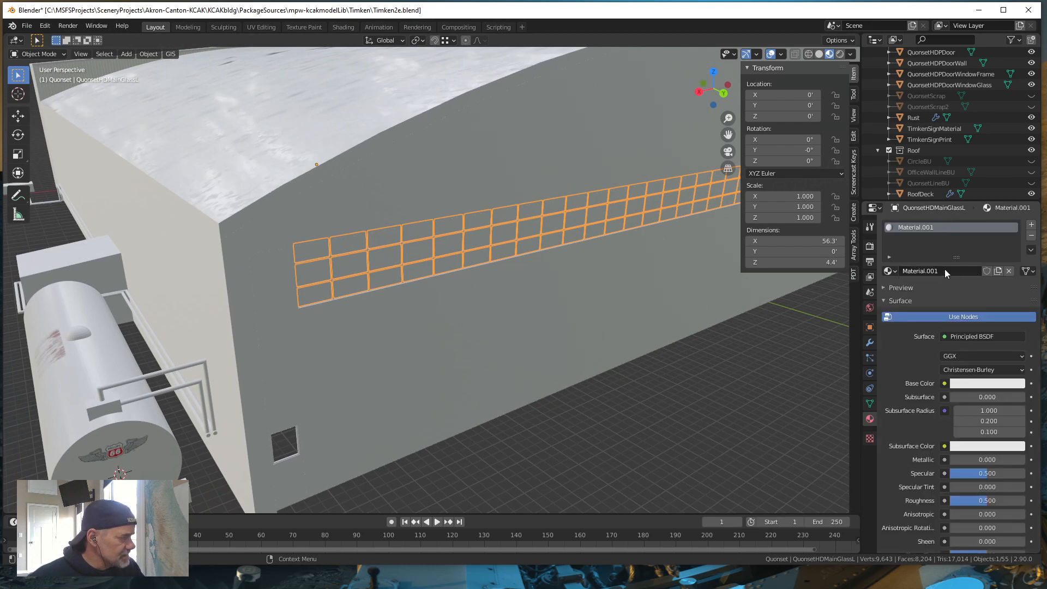
pyautogui.click(945, 269)
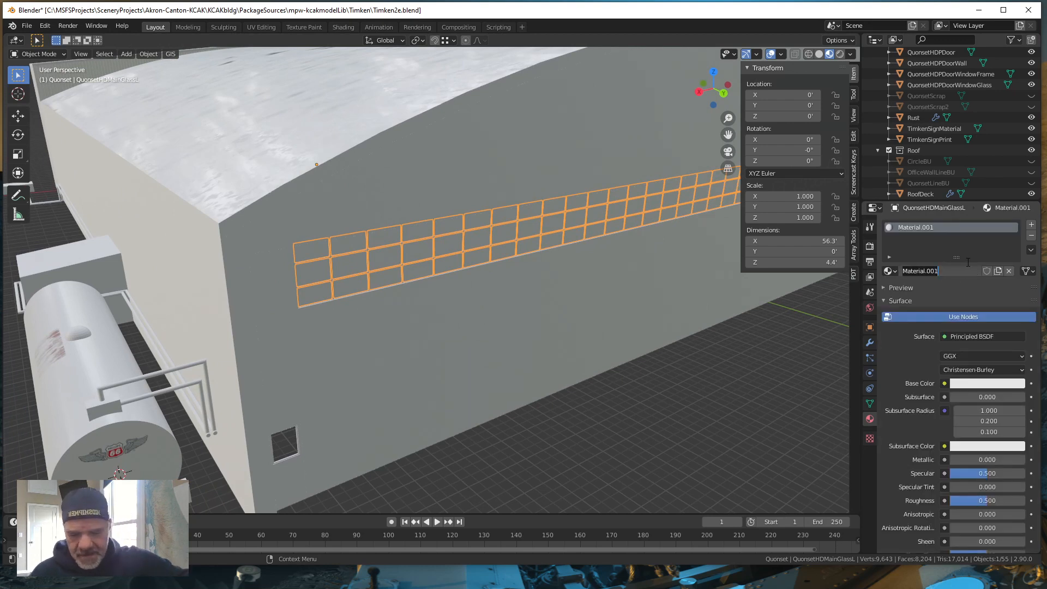
pyautogui.press('shift')
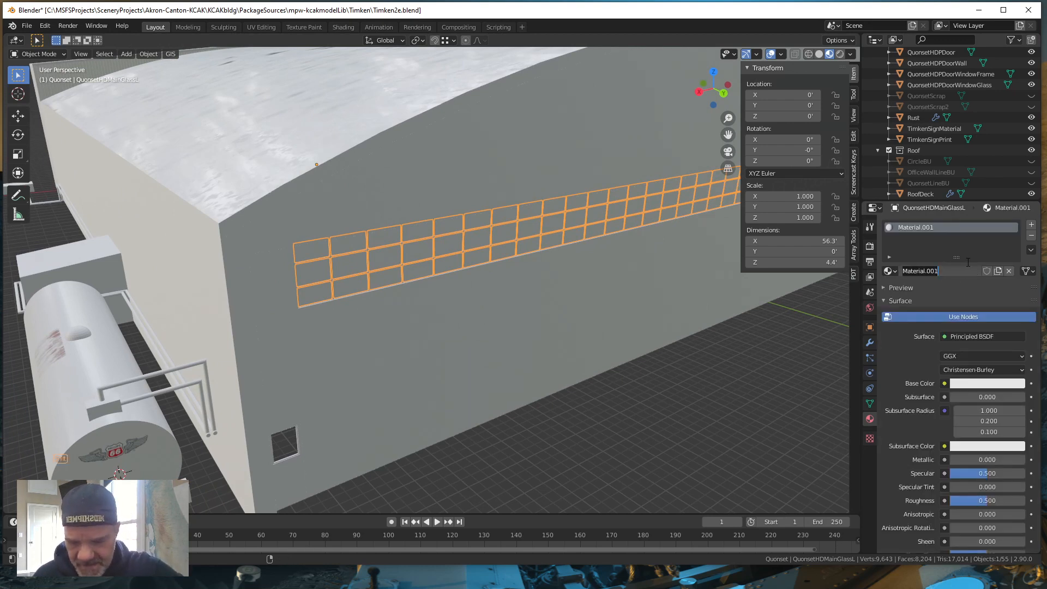
pyautogui.write('Yellow')
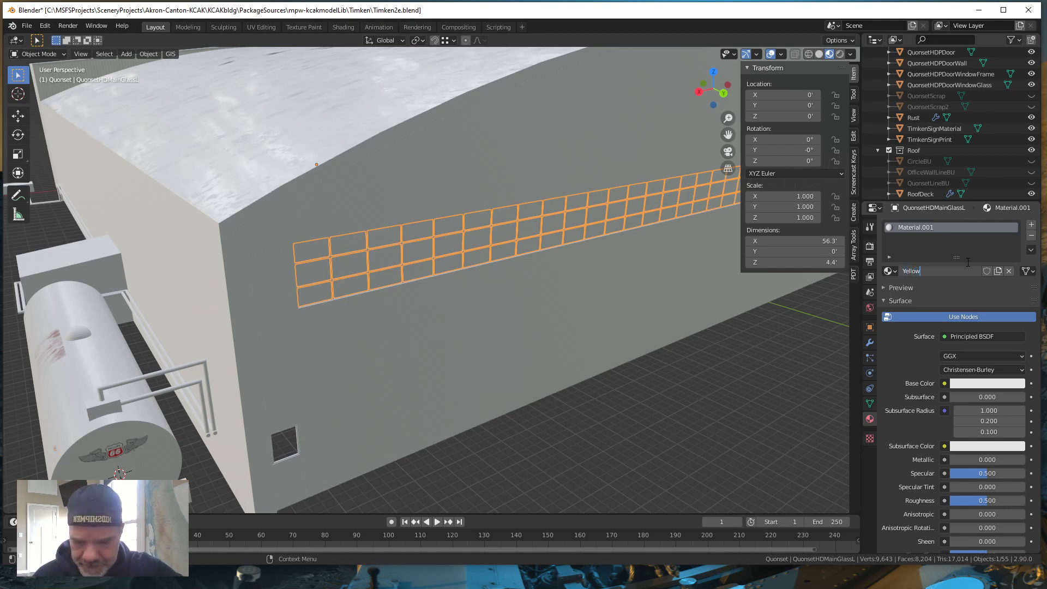
pyautogui.press('shift')
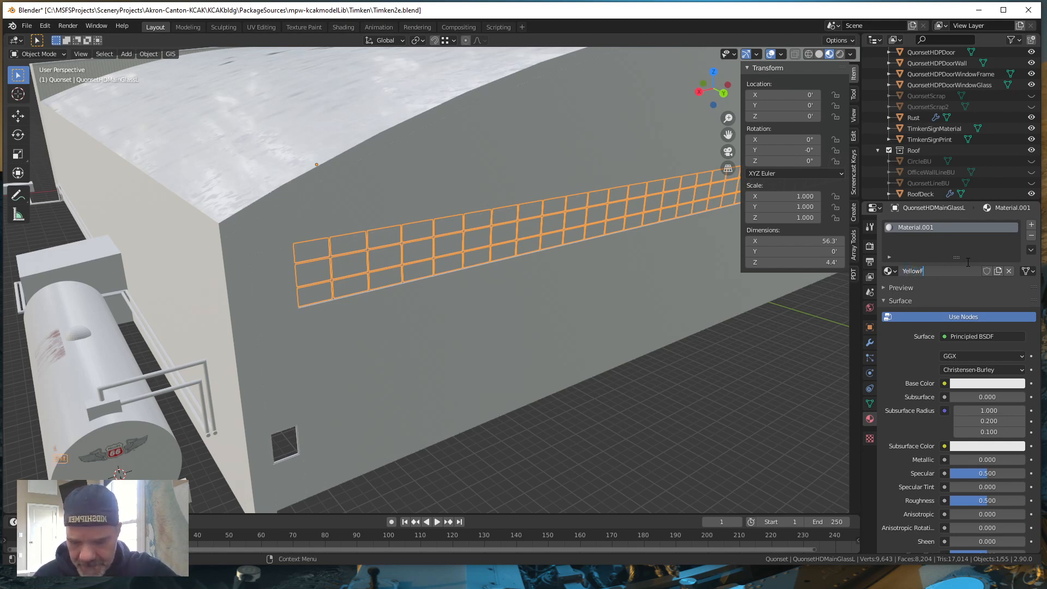
pyautogui.write('Fibre')
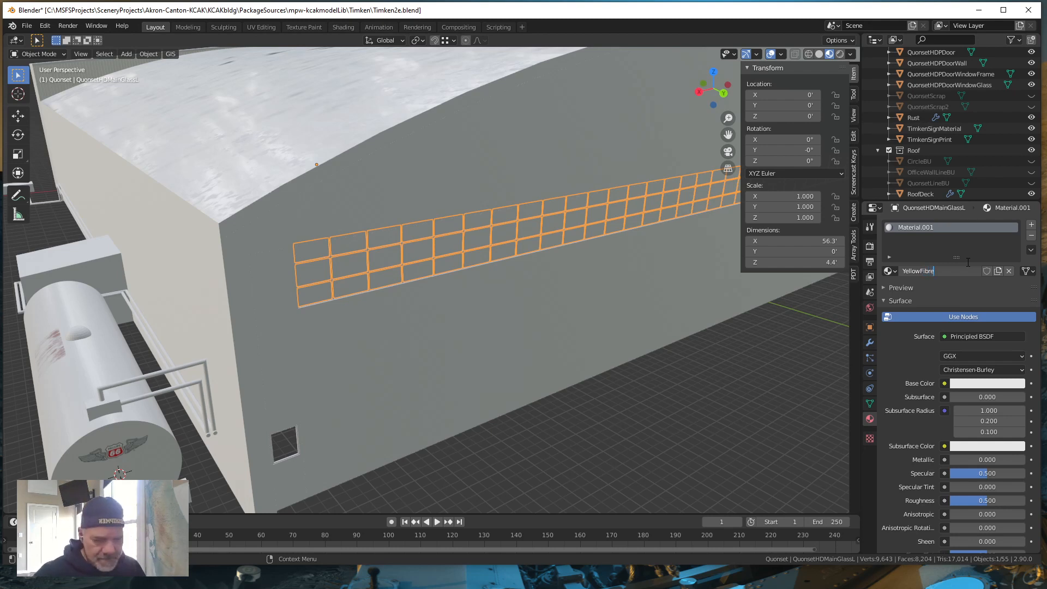
pyautogui.press('Return')
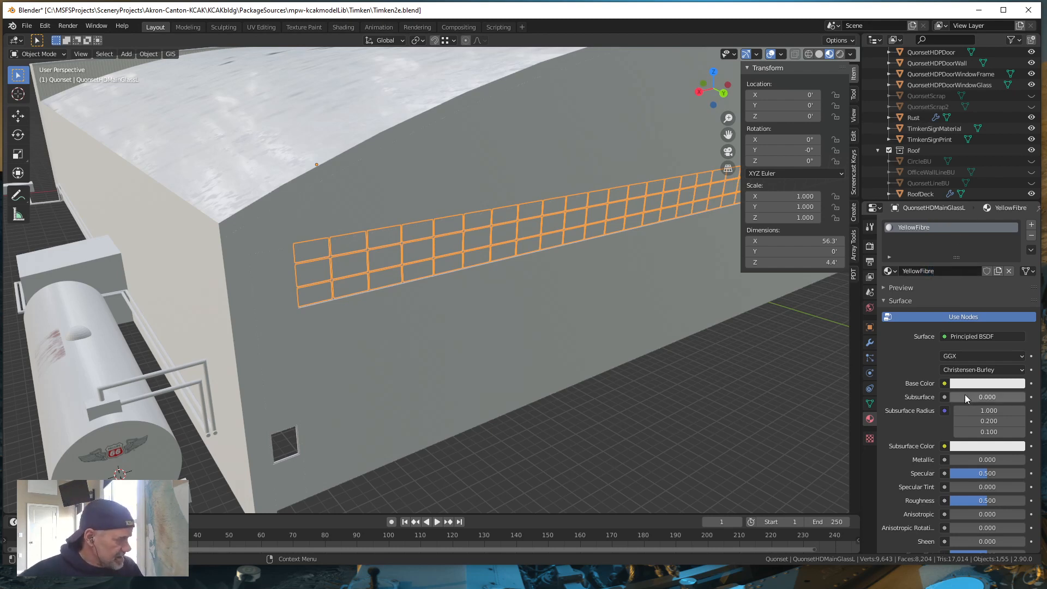
# Set the YellowFibre material's MSFS material mode to MSFS Standard
pyautogui.scroll(-3, 964, 394)
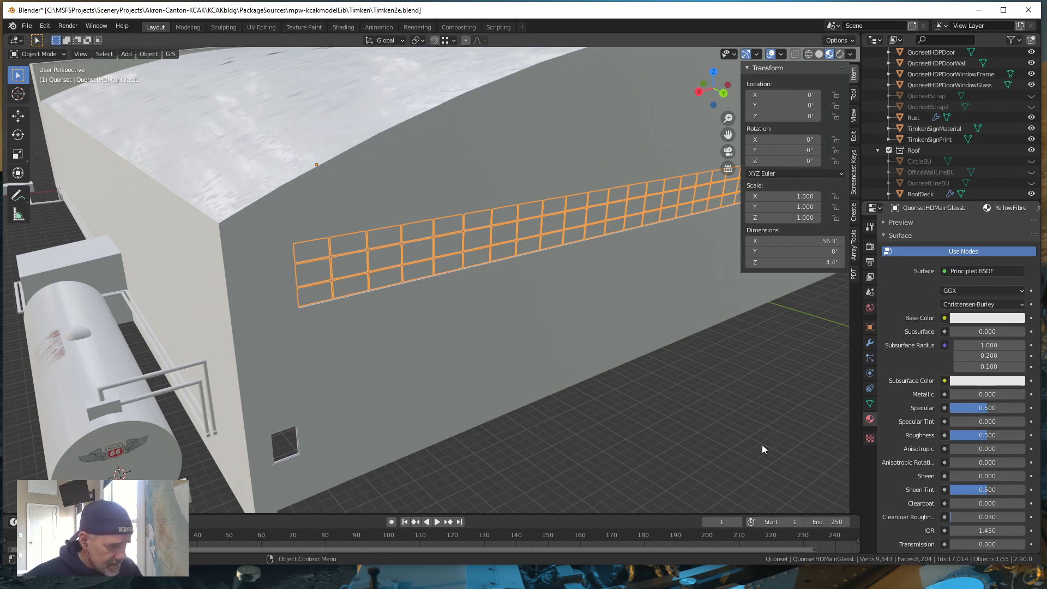
pyautogui.scroll(-14, 977, 424)
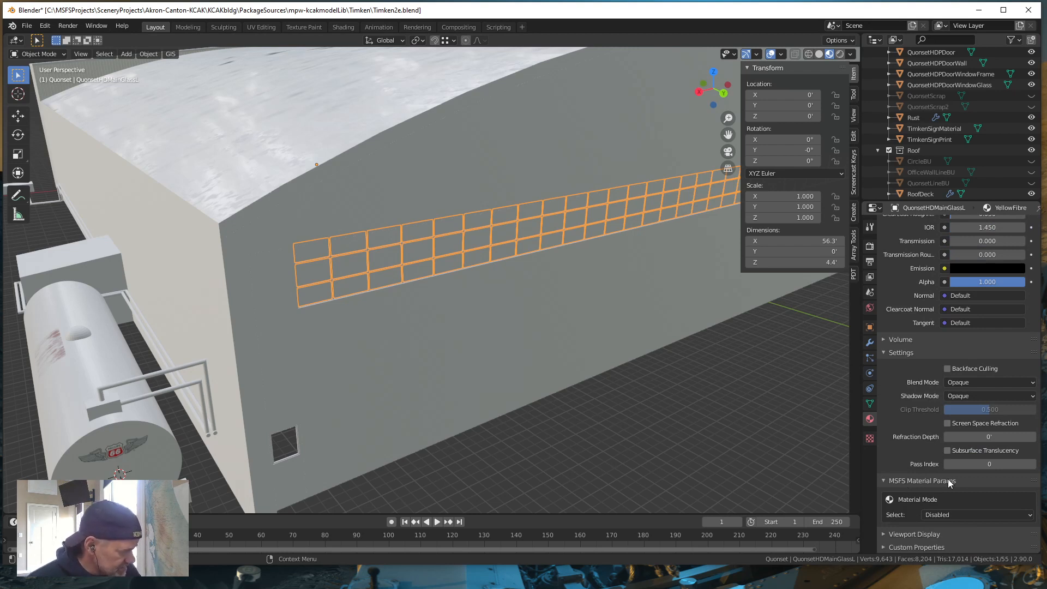
pyautogui.click(949, 514)
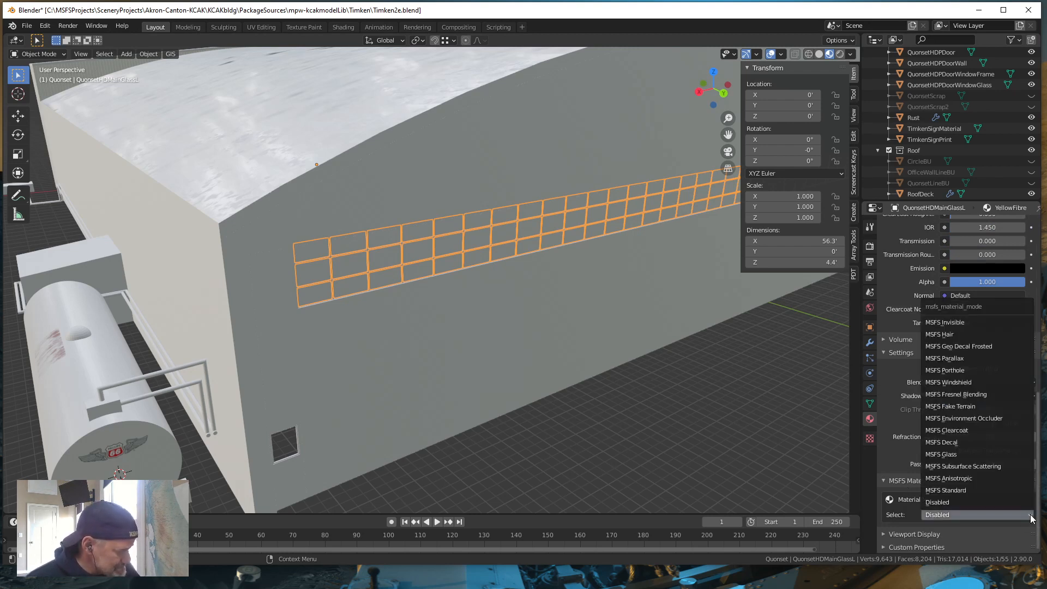
pyautogui.click(952, 489)
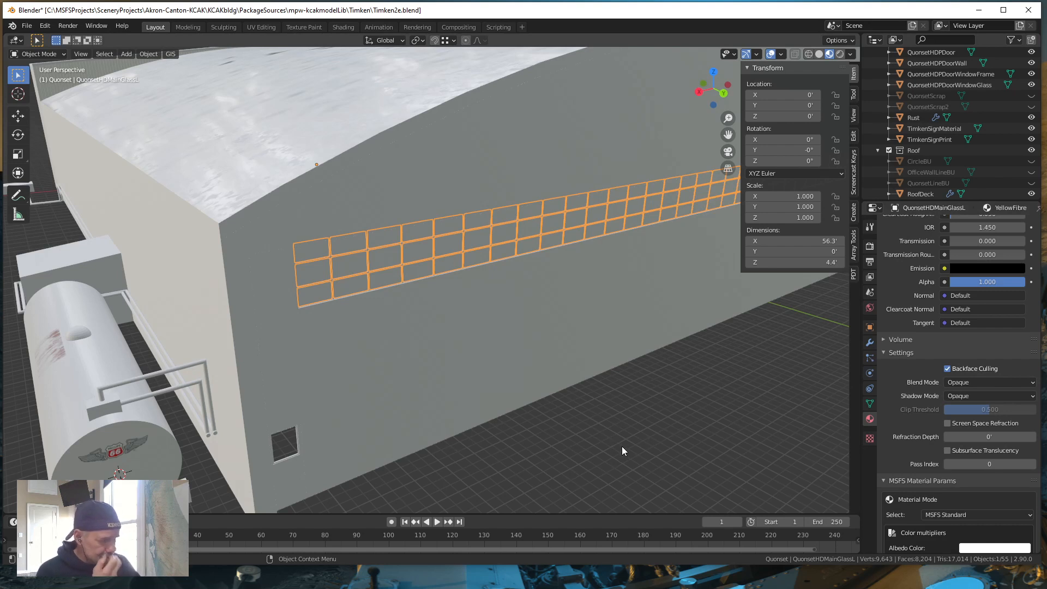
# Tint the YellowFibre material's albedo color pale yellow-green, with hue 0.238, saturation 0.174 and value 1.000
pyautogui.scroll(-8, 947, 481)
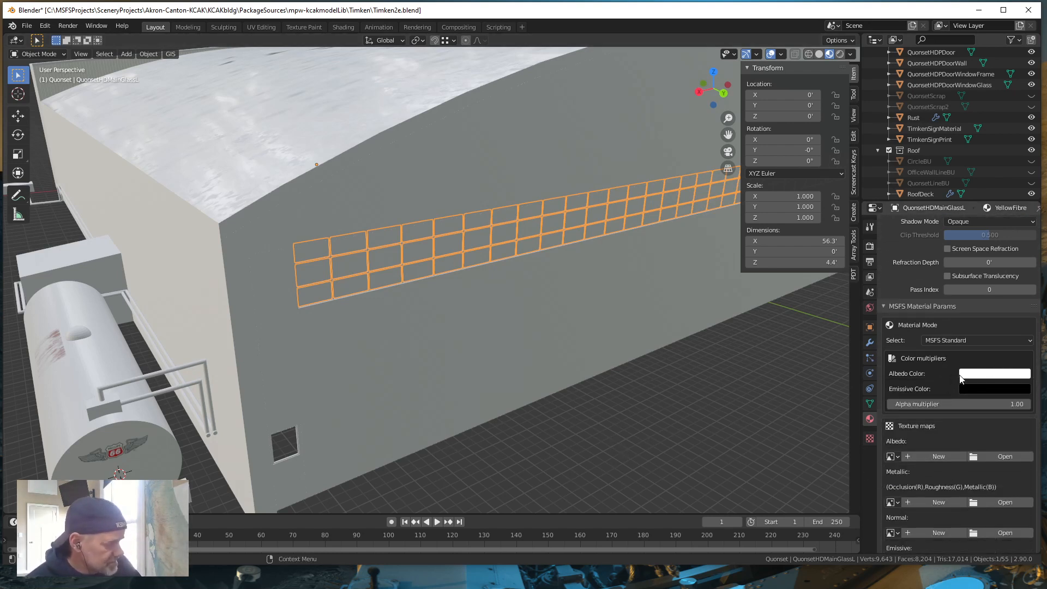
pyautogui.click(961, 375)
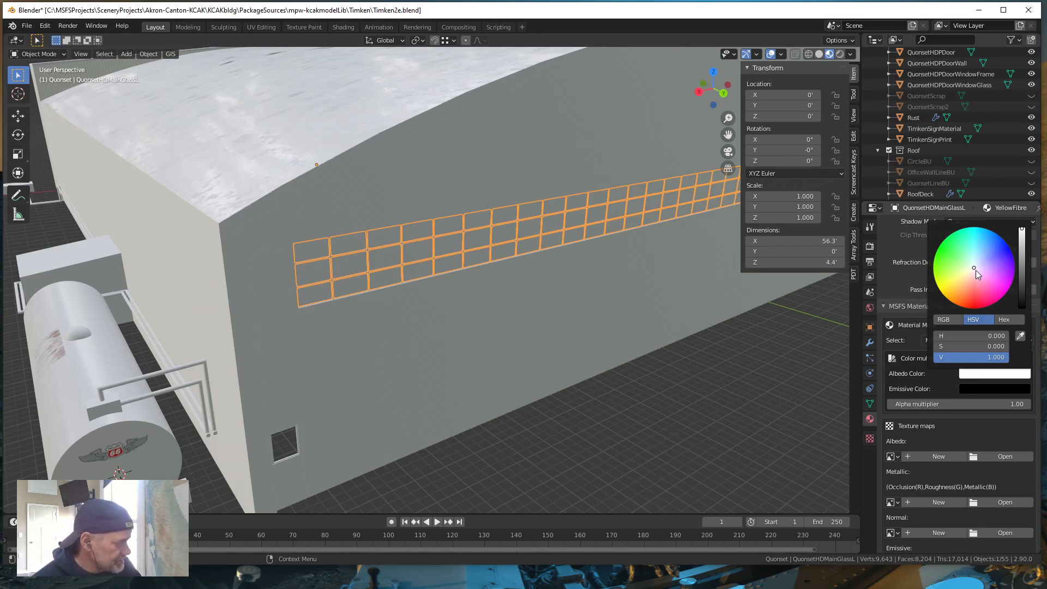
pyautogui.click(969, 271)
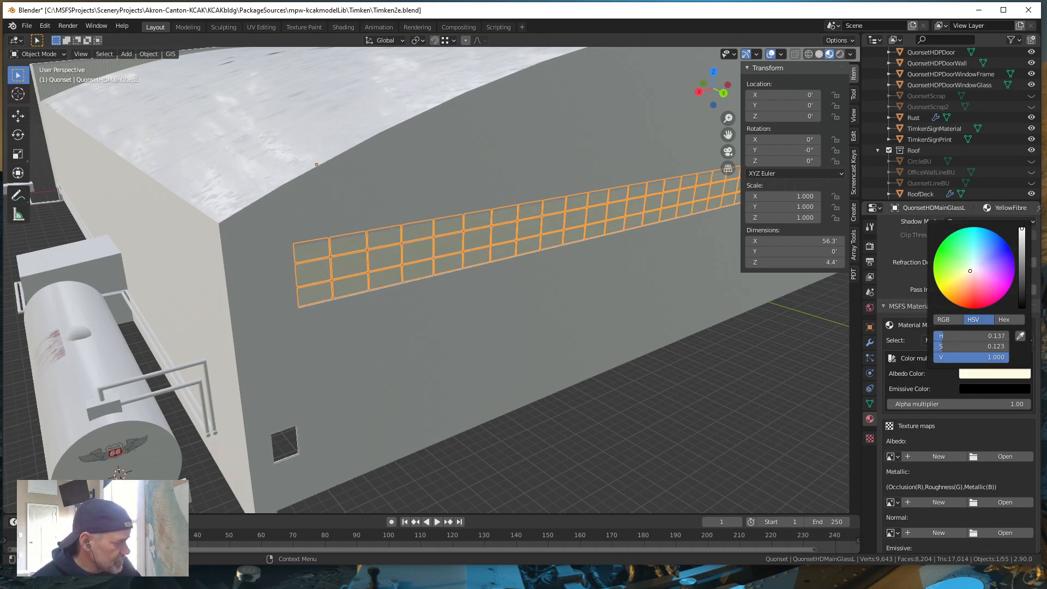
pyautogui.moveTo(969, 271); pyautogui.dragTo(968, 270)
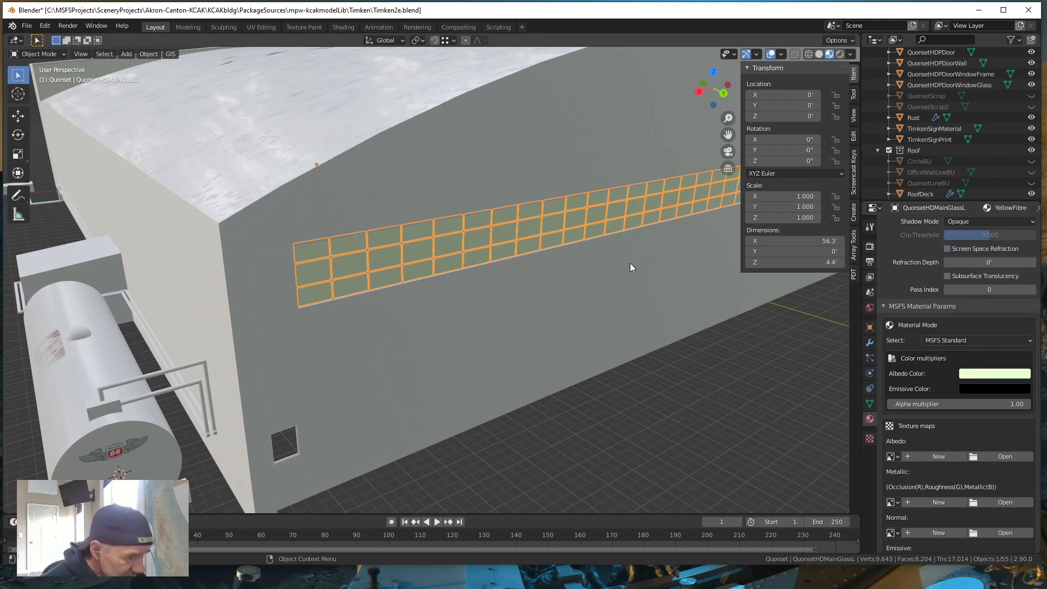
# Refine the albedo color to a slightly darkened beige by lowering its green to 0.800, and set the alpha multiplier to 0.55
pyautogui.click(992, 374)
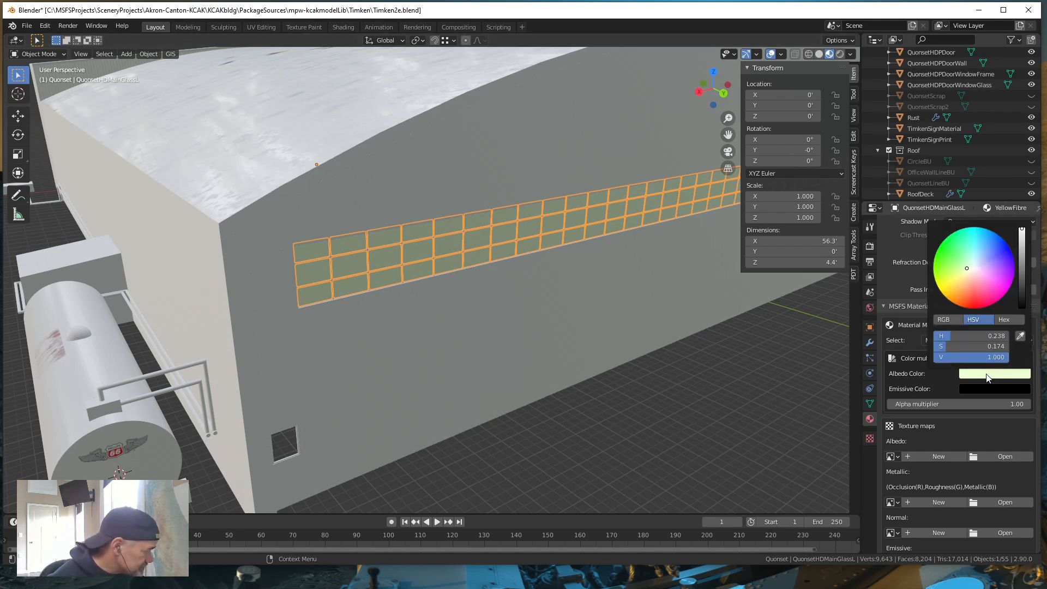
pyautogui.click(948, 319)
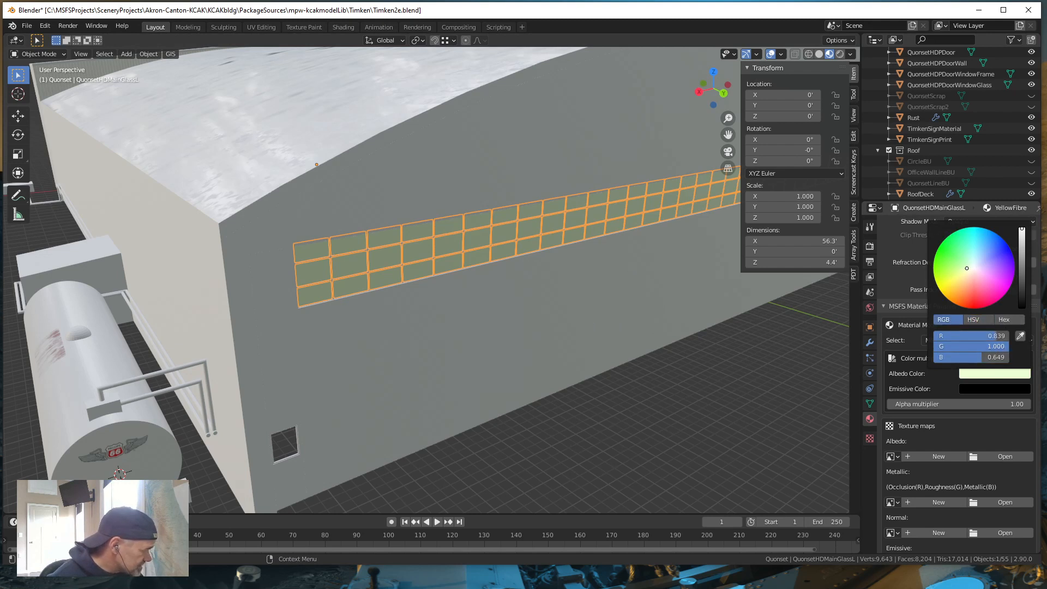
pyautogui.moveTo(1002, 347); pyautogui.dragTo(987, 346)
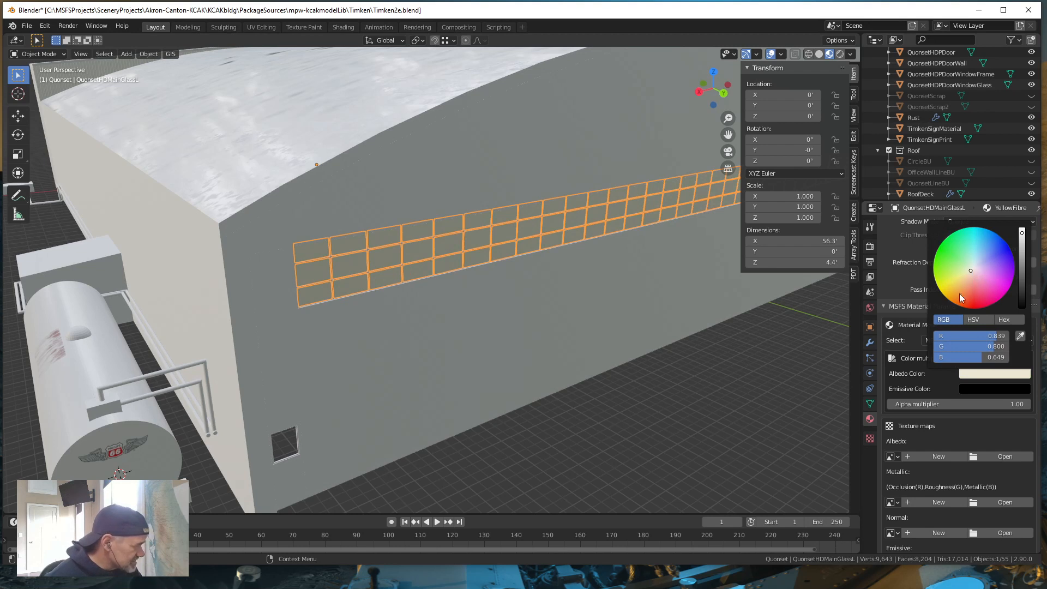
pyautogui.click(1025, 373)
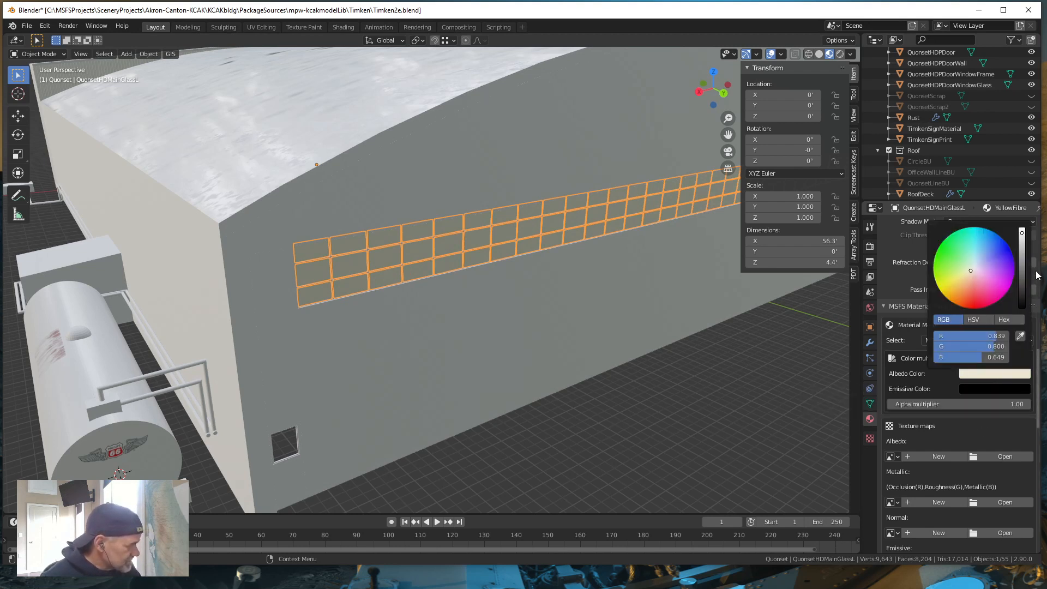
pyautogui.moveTo(1022, 234); pyautogui.dragTo(1022, 243)
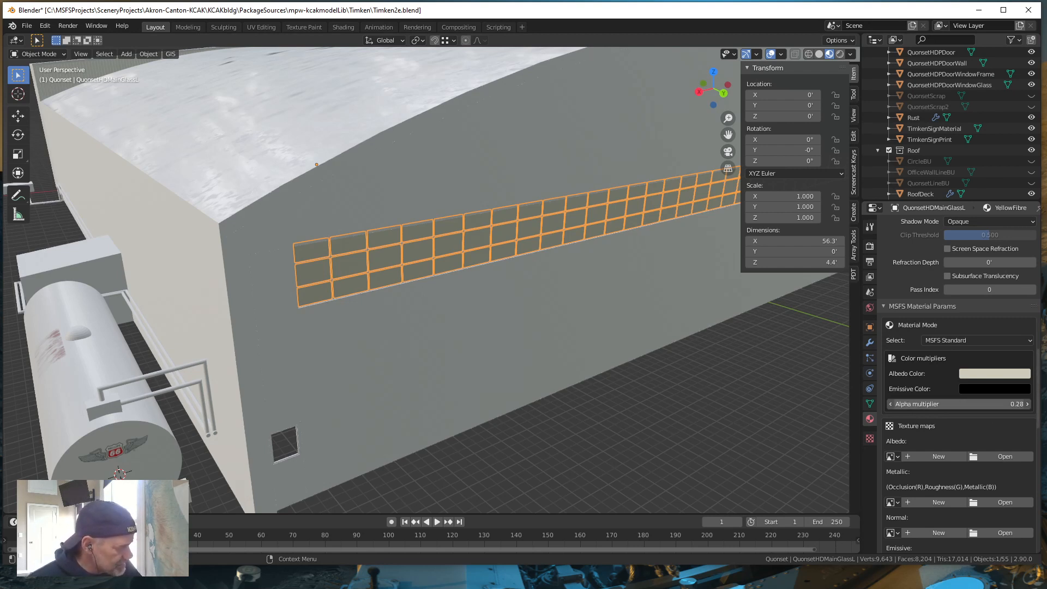
pyautogui.moveTo(960, 404); pyautogui.dragTo(976, 404)
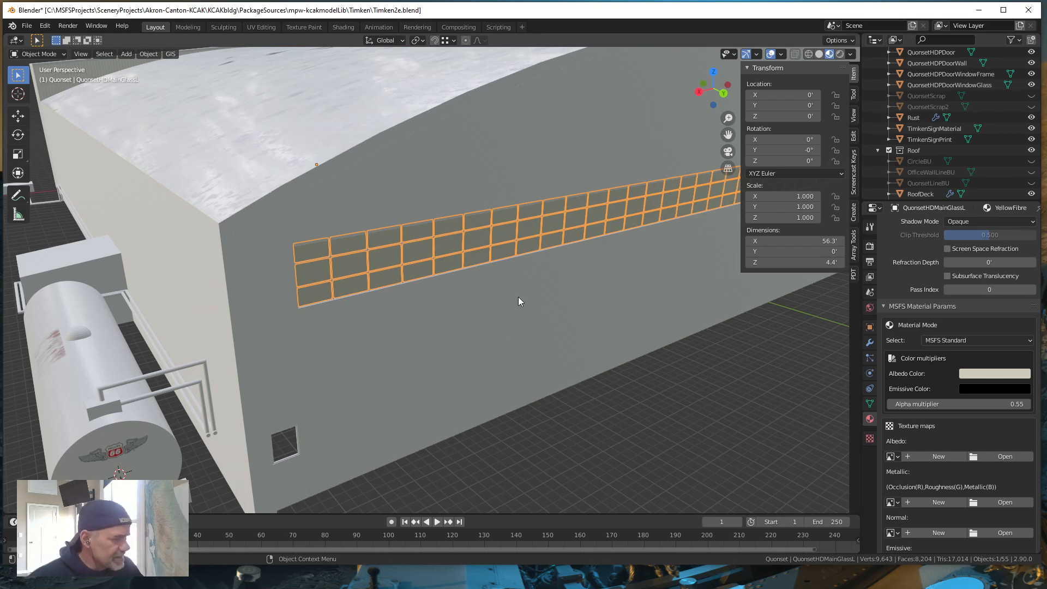
# Review the YellowFibre material's surface settings, MSFS texture maps and render parameters
pyautogui.scroll(8, 977, 395)
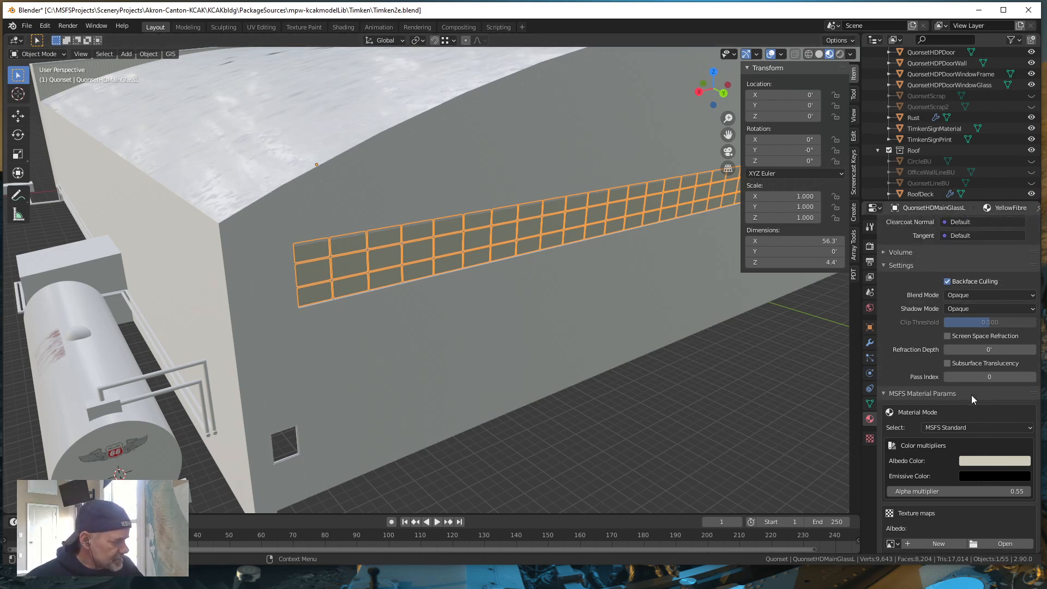
pyautogui.scroll(12, 970, 398)
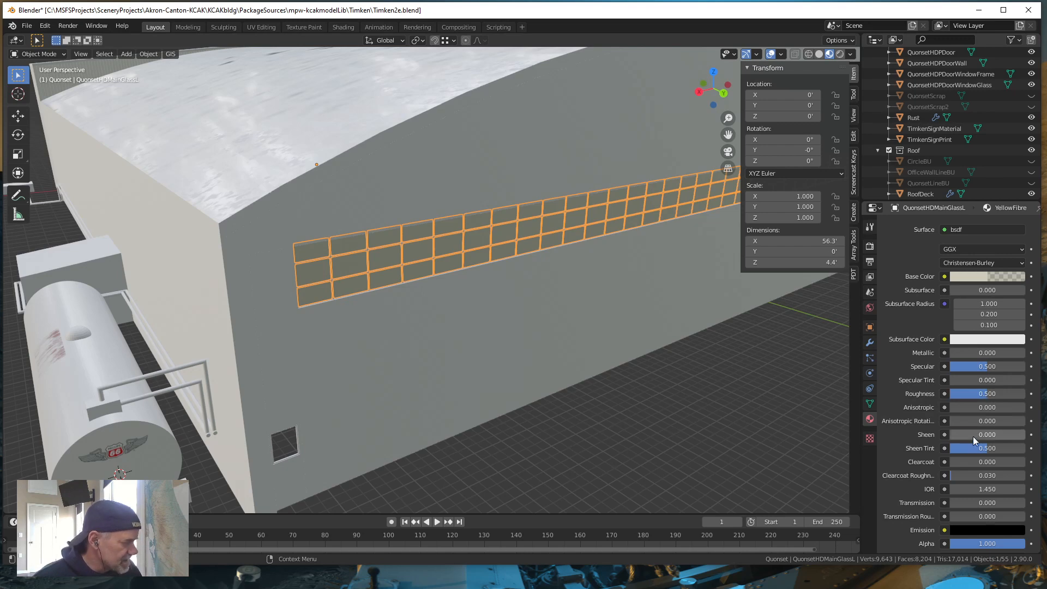
pyautogui.scroll(-8, 973, 439)
pyautogui.scroll(-13, 973, 439)
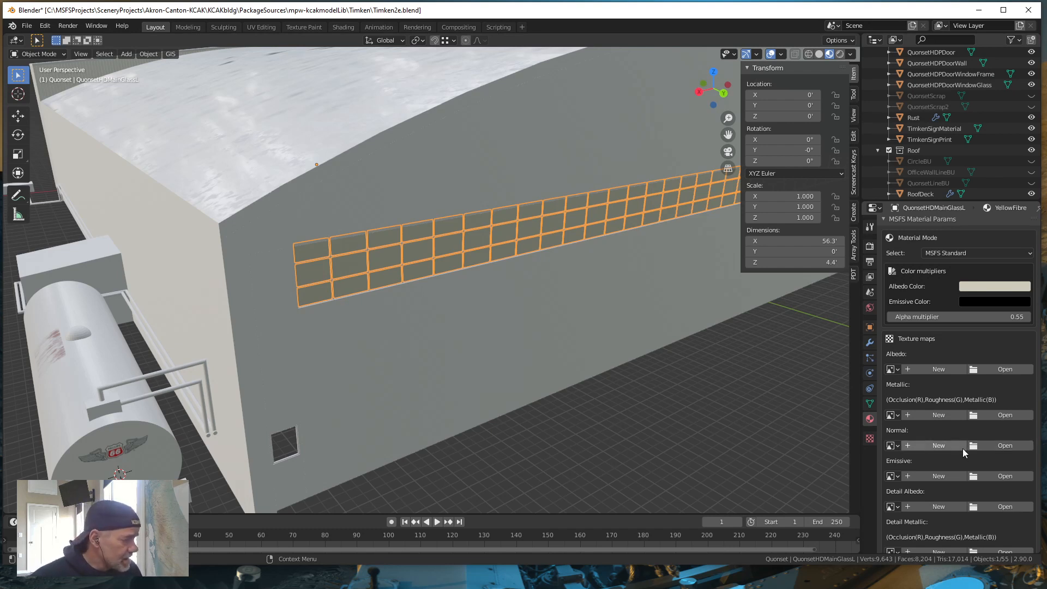
pyautogui.scroll(-3, 954, 458)
pyautogui.scroll(-7, 949, 460)
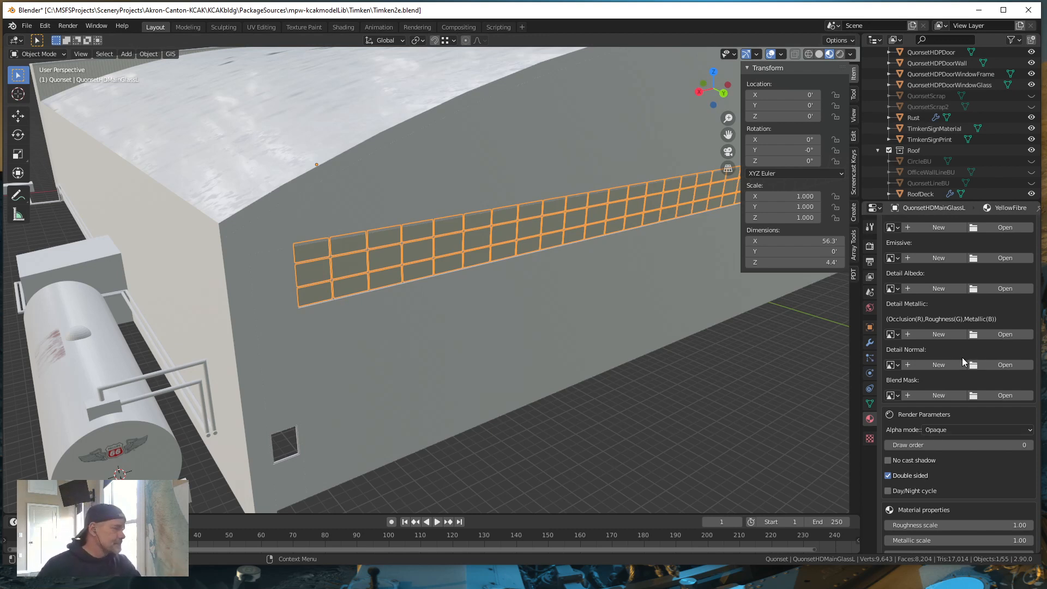
pyautogui.scroll(5, 962, 358)
# Assign the existing YellowFibre material to the QuonsetHDMainGlassR window grid on the same end wall, and clear the selection
pyautogui.click(647, 415)
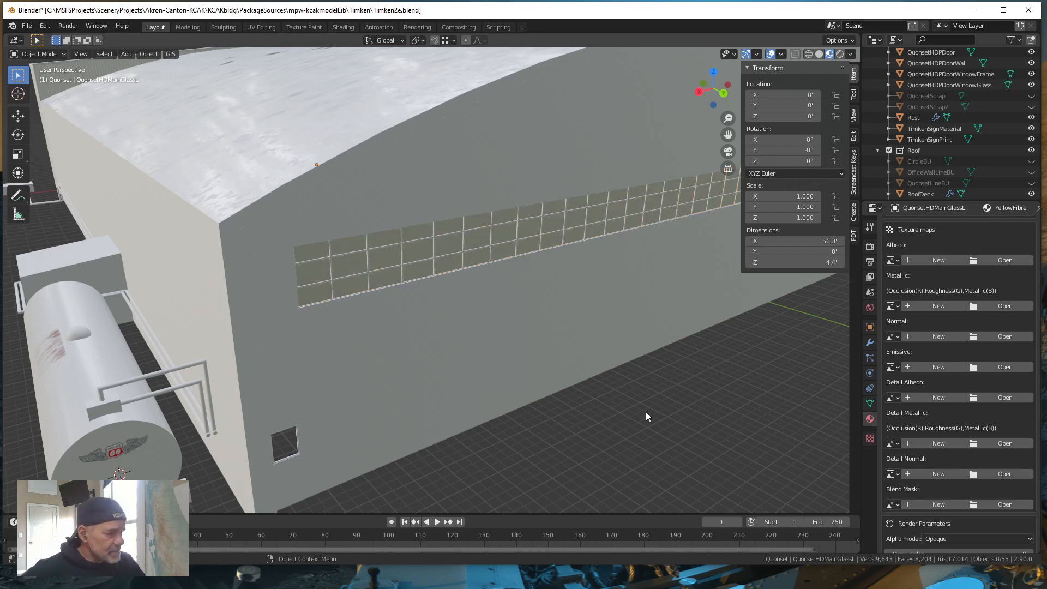
pyautogui.moveTo(621, 412); pyautogui.dragTo(571, 408, button='middle')
pyautogui.scroll(-6, 616, 410)
pyautogui.scroll(5, 502, 269)
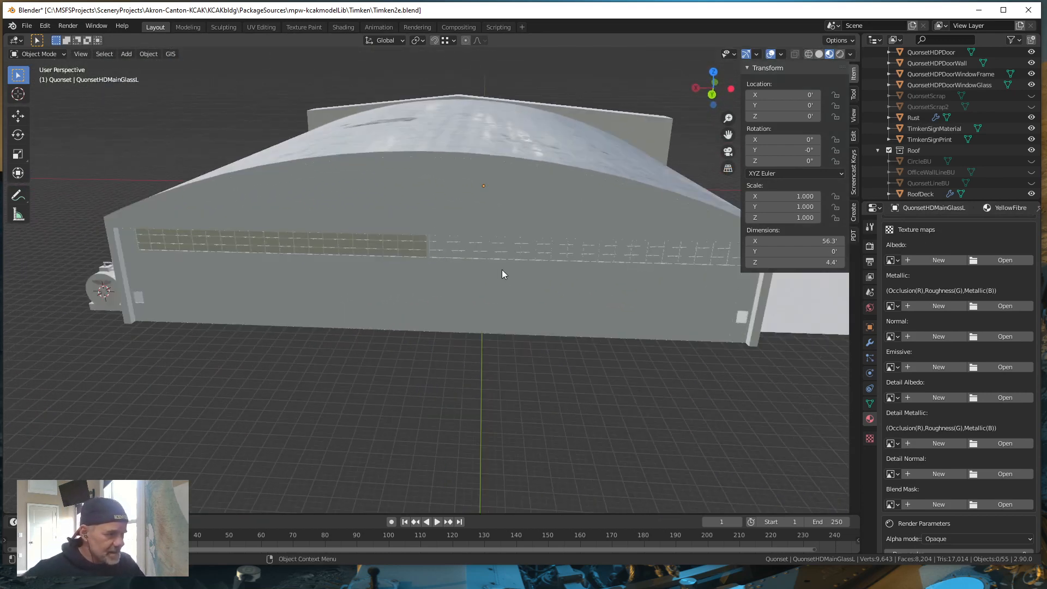
pyautogui.click(478, 237)
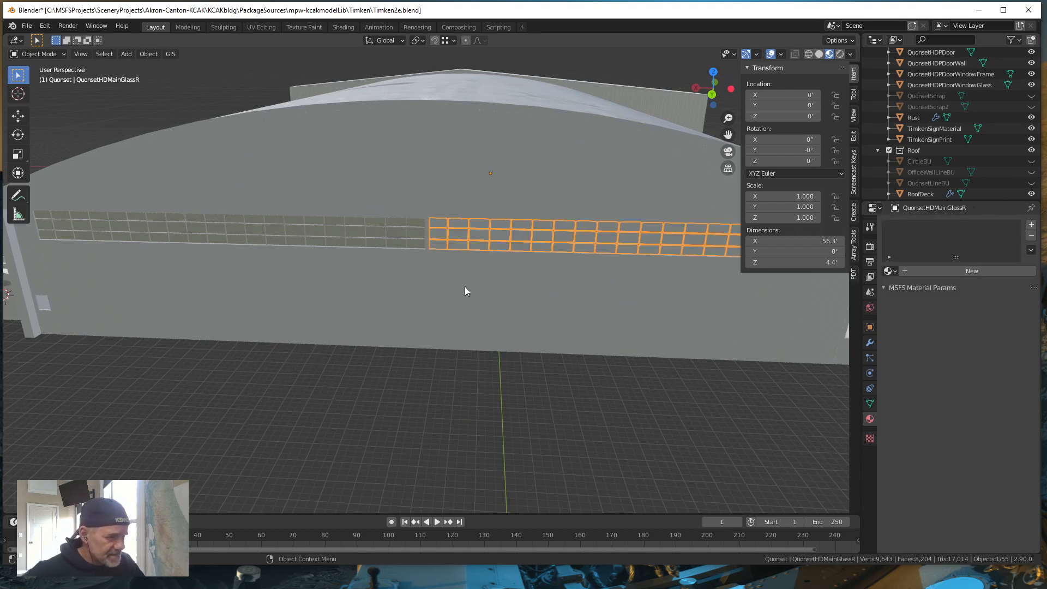
pyautogui.click(893, 272)
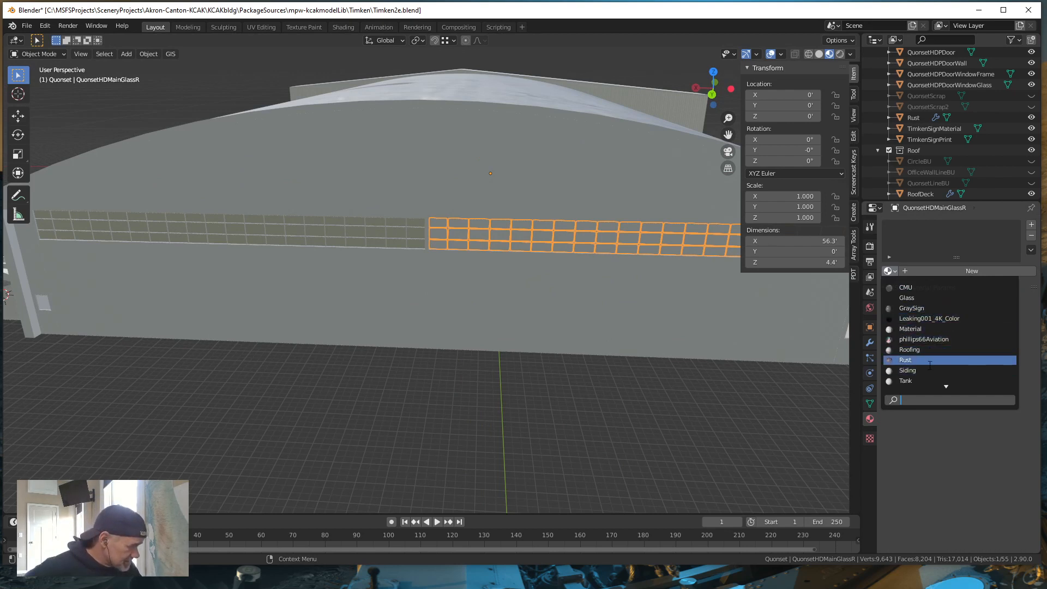
pyautogui.scroll(-3, 929, 364)
pyautogui.scroll(-1, 928, 363)
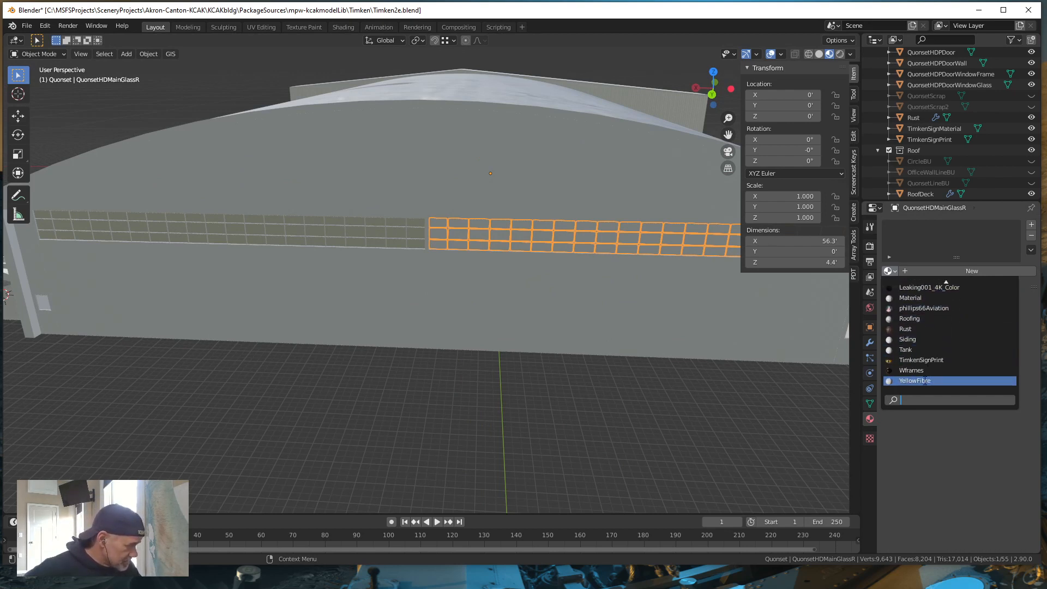
pyautogui.click(926, 381)
pyautogui.hotkey('alt', 'a')
# Assign the YellowFibre material to the HangarDoor6Fibre panel on the TIMKEN sign side of the hangar
pyautogui.moveTo(559, 407); pyautogui.dragTo(415, 396, button='middle')
pyautogui.scroll(-4, 525, 415)
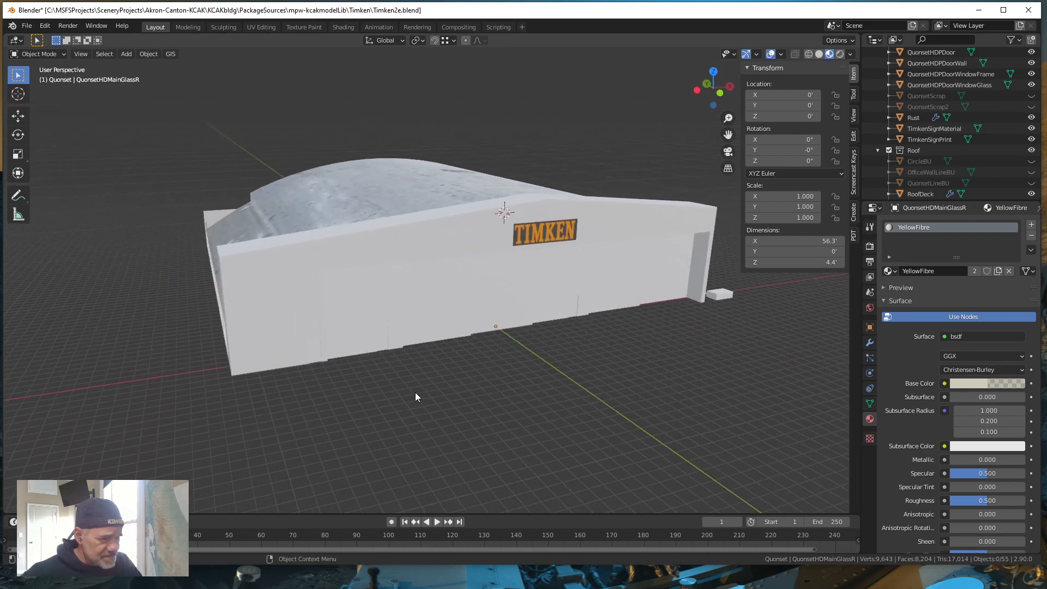
pyautogui.click(349, 303)
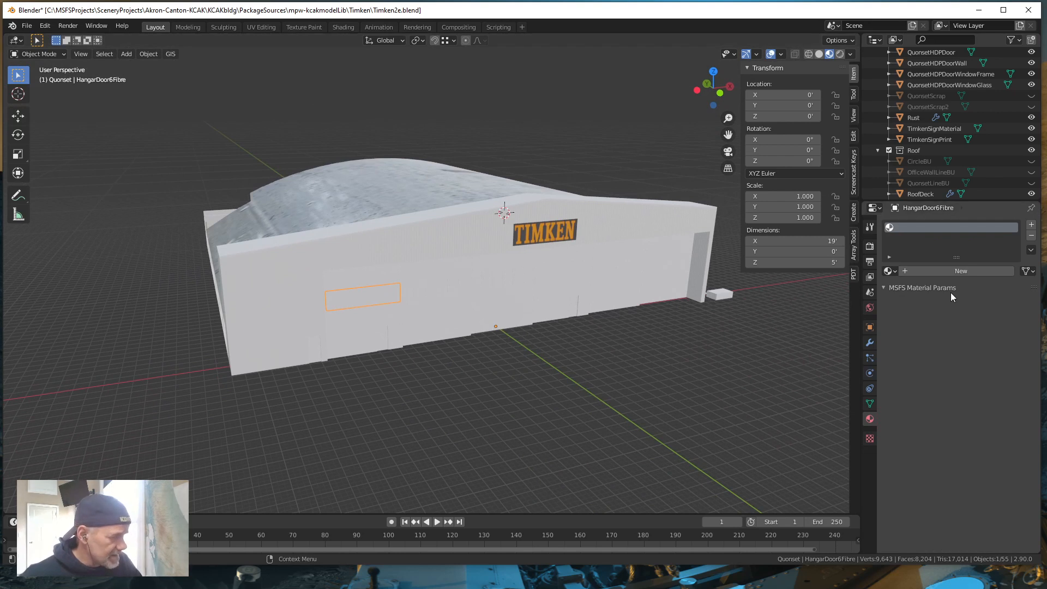
pyautogui.click(890, 271)
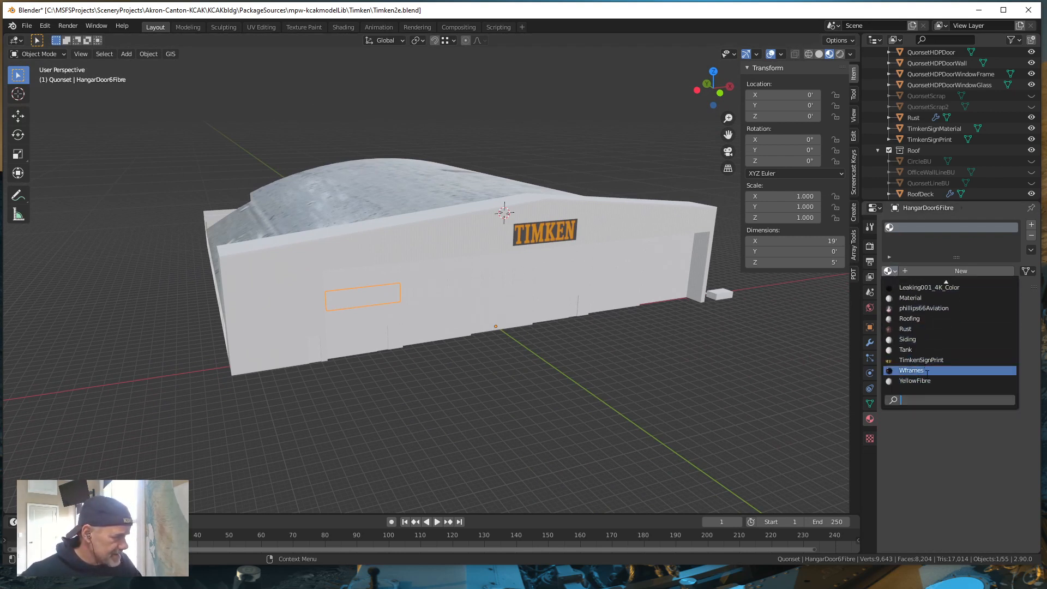
pyautogui.click(922, 380)
# Examine the HangarDoor6Fibre panel up close, and check the whole hangar from the front, side and rear
pyautogui.scroll(6, 336, 312)
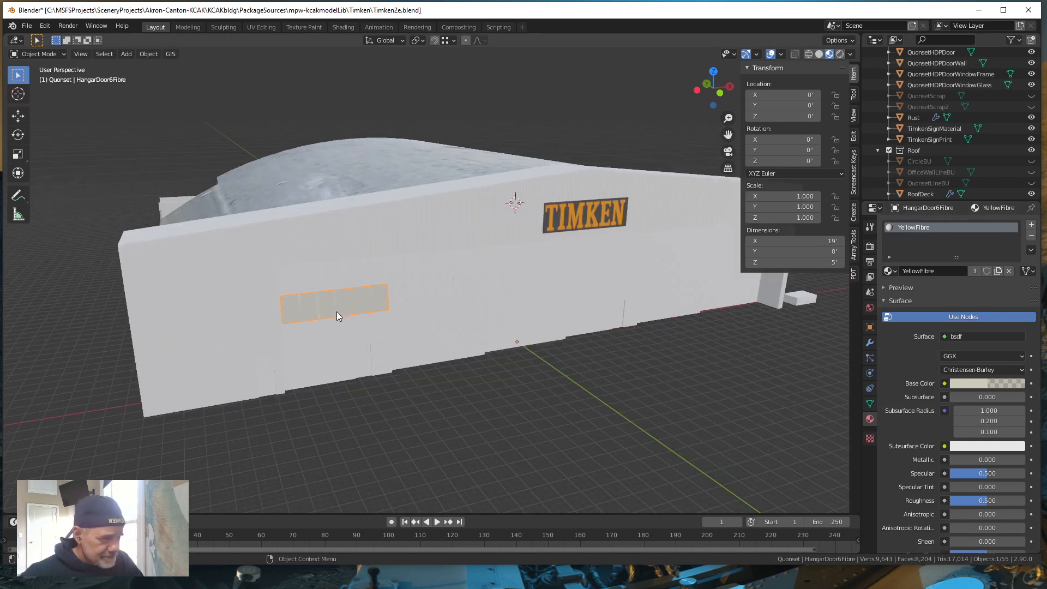
pyautogui.moveTo(299, 358); pyautogui.dragTo(339, 351, button='middle')
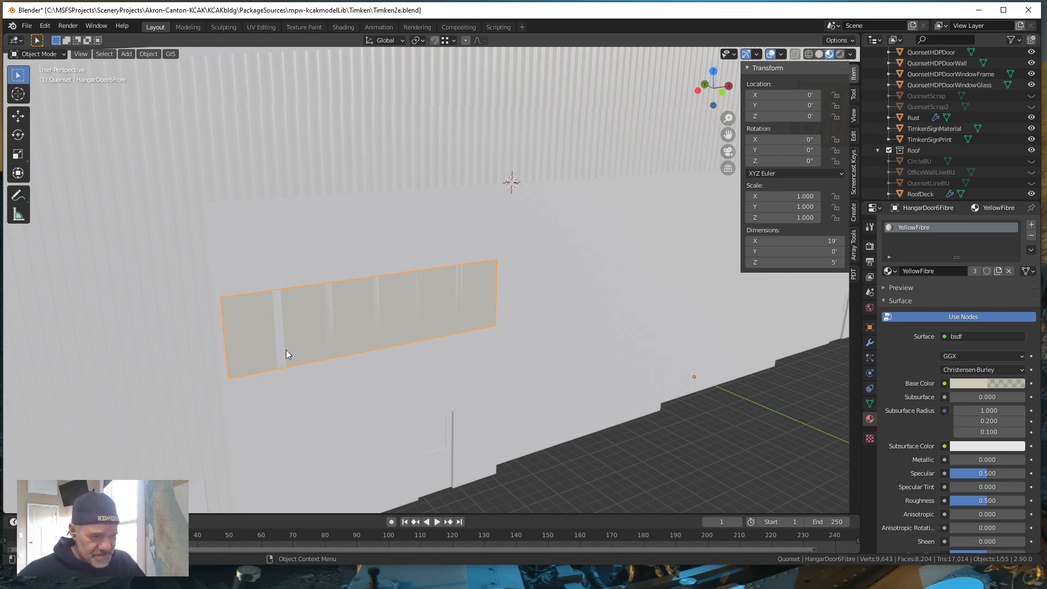
pyautogui.scroll(-6, 410, 363)
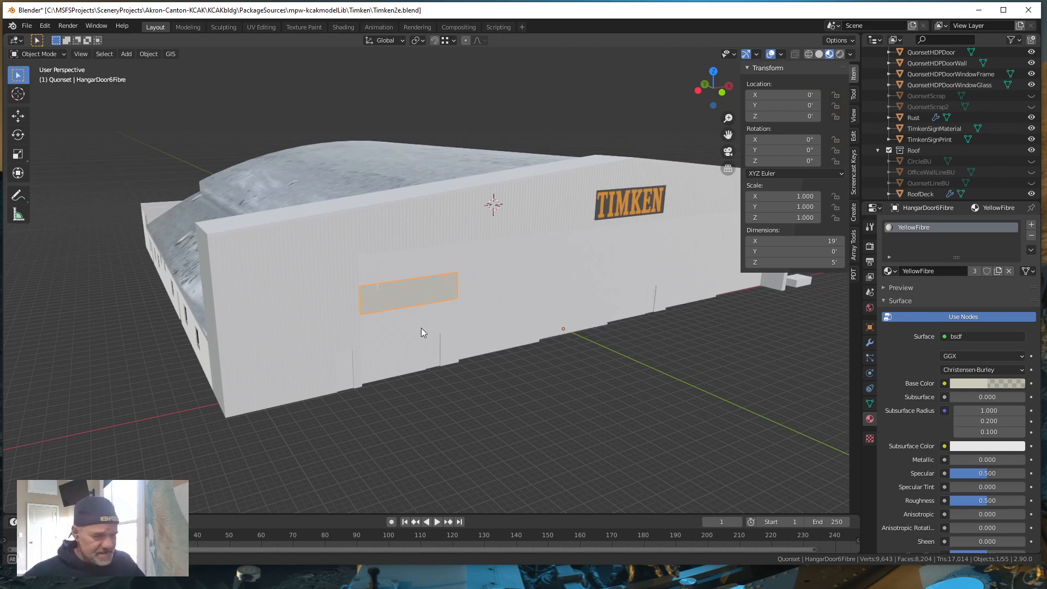
pyautogui.moveTo(421, 328); pyautogui.dragTo(421, 332, button='middle')
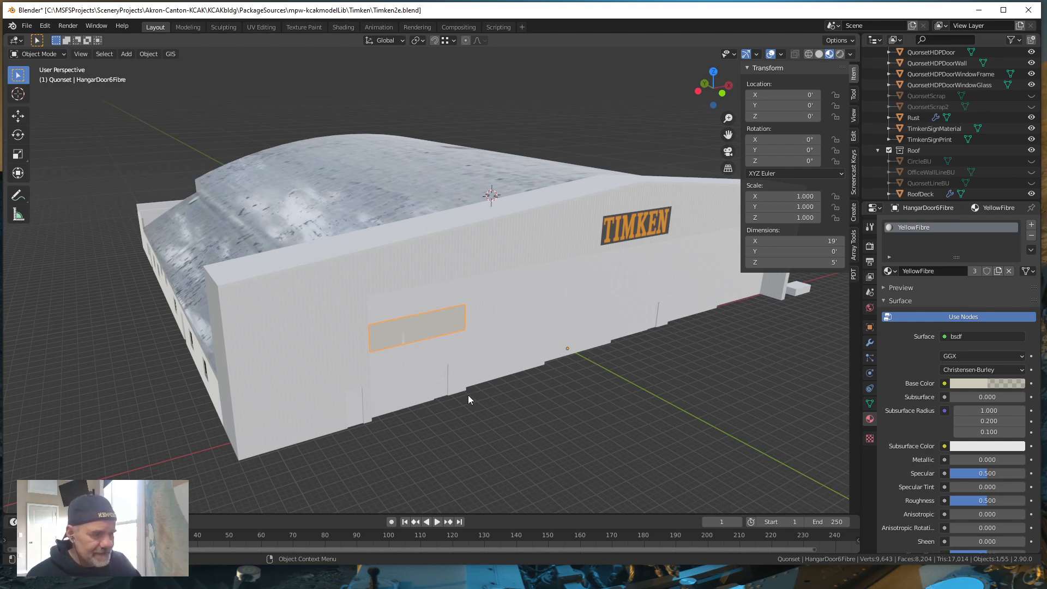
pyautogui.moveTo(426, 399); pyautogui.dragTo(338, 391, button='middle')
pyautogui.scroll(-3, 440, 398)
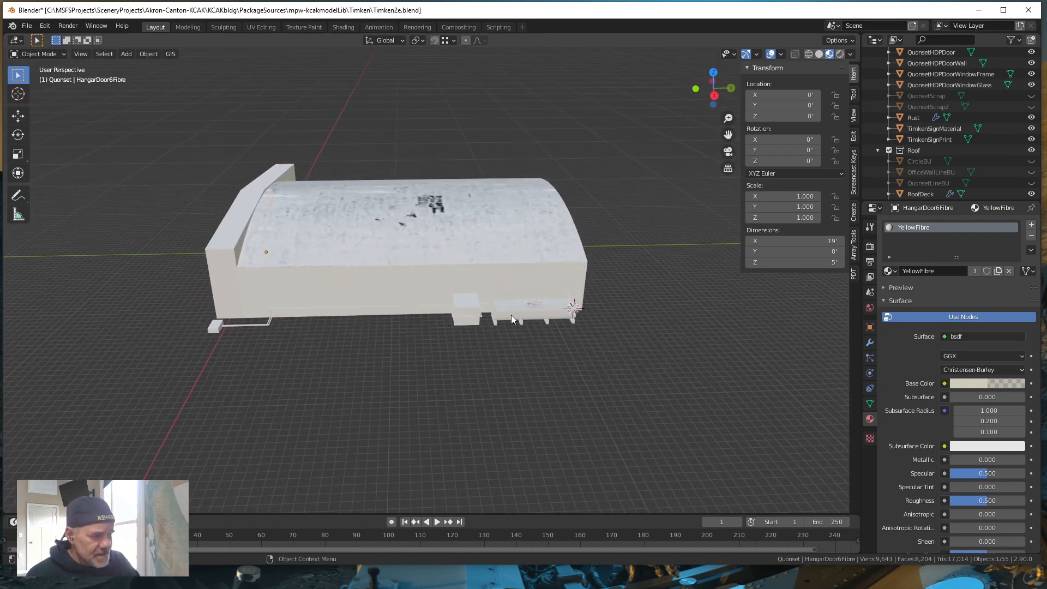
pyautogui.moveTo(320, 354); pyautogui.dragTo(214, 355, button='middle')
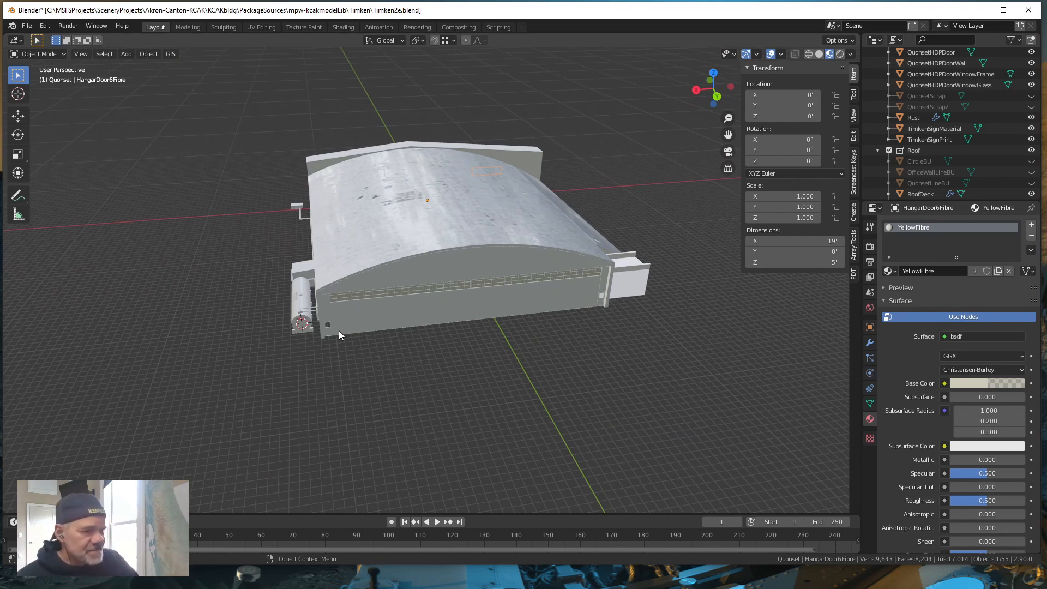
pyautogui.moveTo(339, 331); pyautogui.dragTo(378, 358, button='middle')
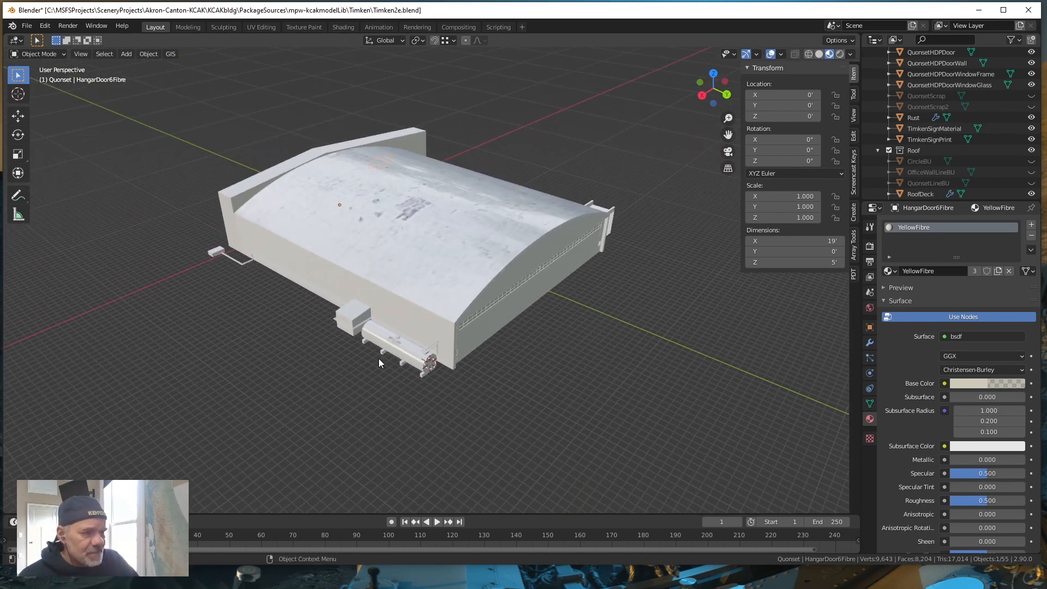